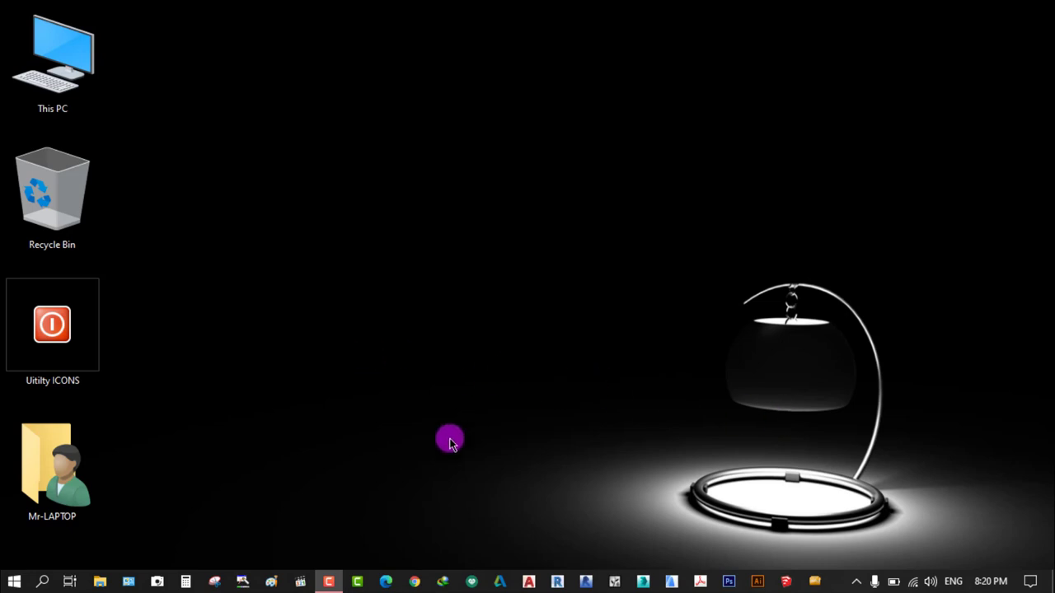
Switch to Google Chrome, open the bookmarked Get Into PC website and skim its home page
{"action": "left_click", "coordinate": [414, 578]}
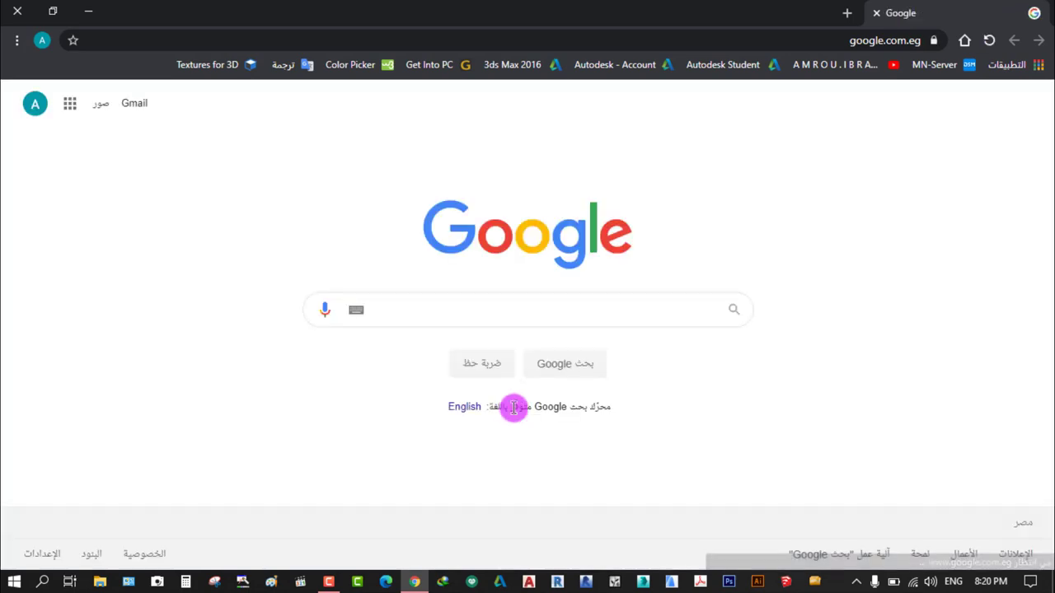
{"action": "left_click", "coordinate": [430, 64]}
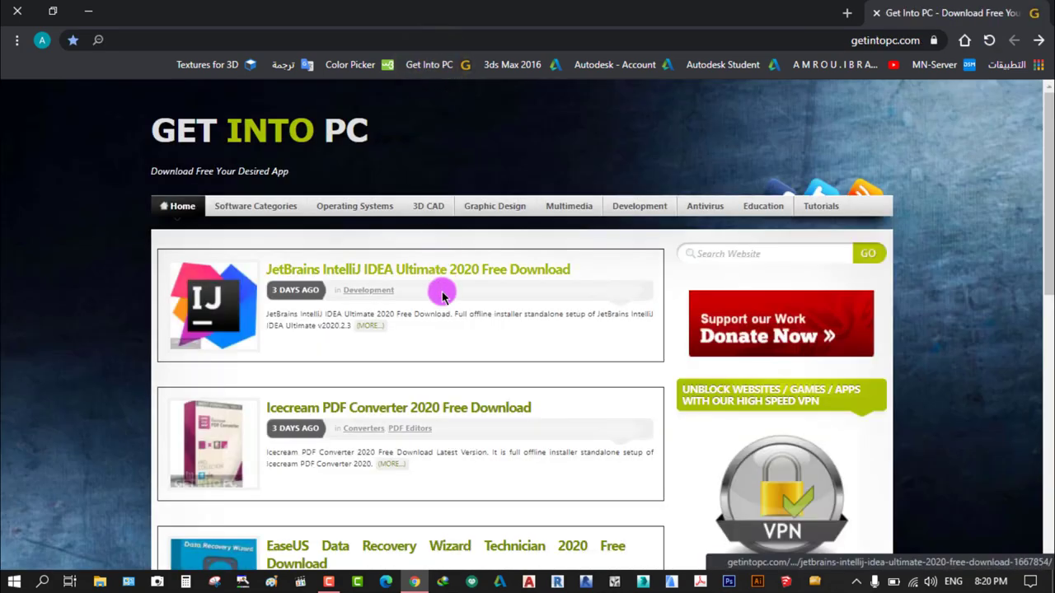
{"action": "scroll", "coordinate": [414, 328], "scroll_direction": "down", "scroll_amount": 4}
{"action": "scroll", "coordinate": [412, 325], "scroll_direction": "up", "scroll_amount": 4}
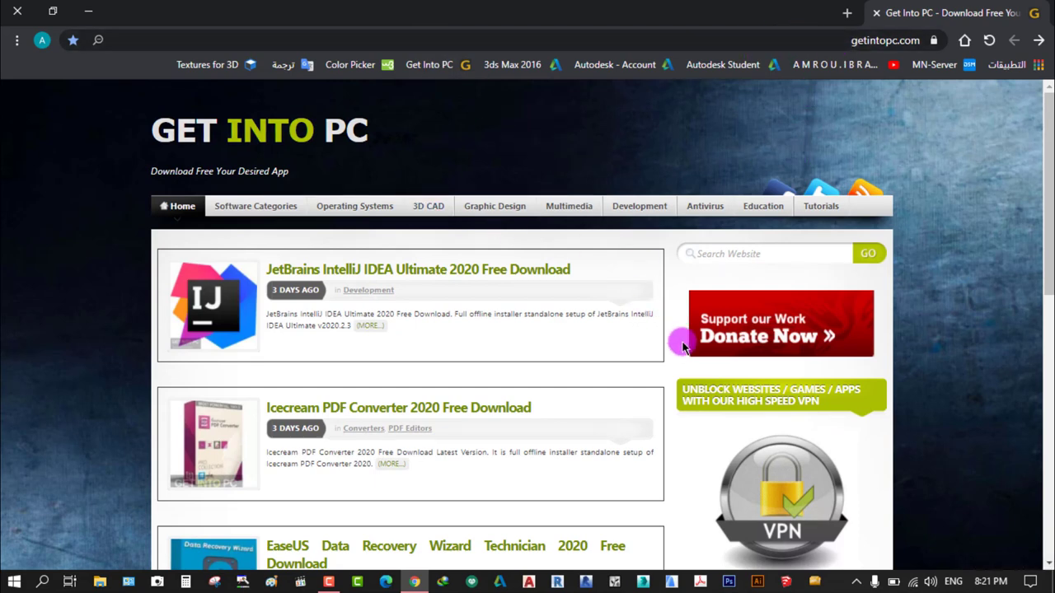
Search the Get Into PC site for ARCHICAD 20 and look through the first page of results
{"action": "left_click", "coordinate": [736, 256]}
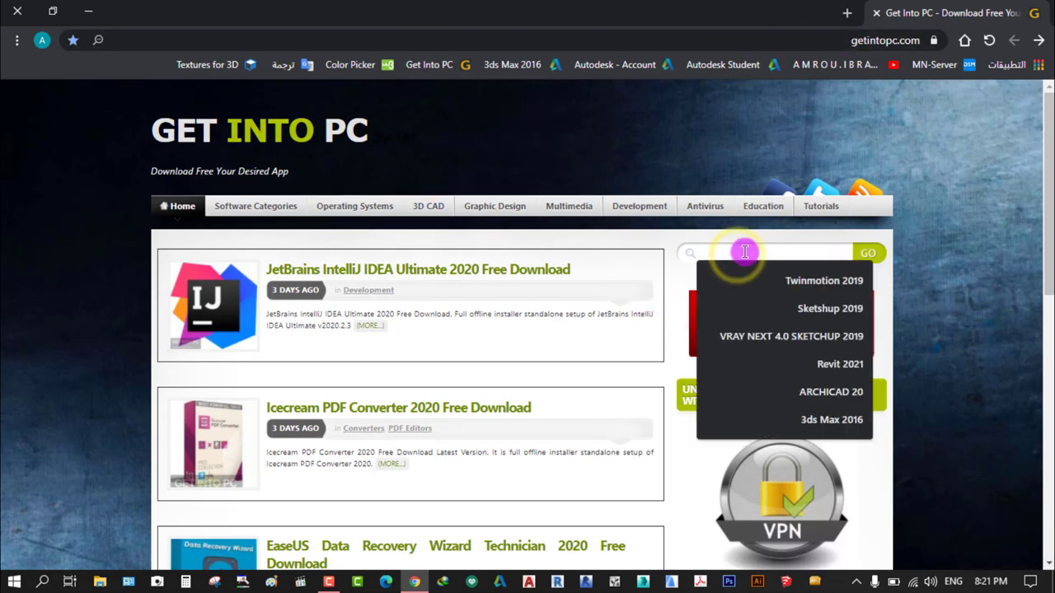
{"action": "left_click", "coordinate": [810, 394]}
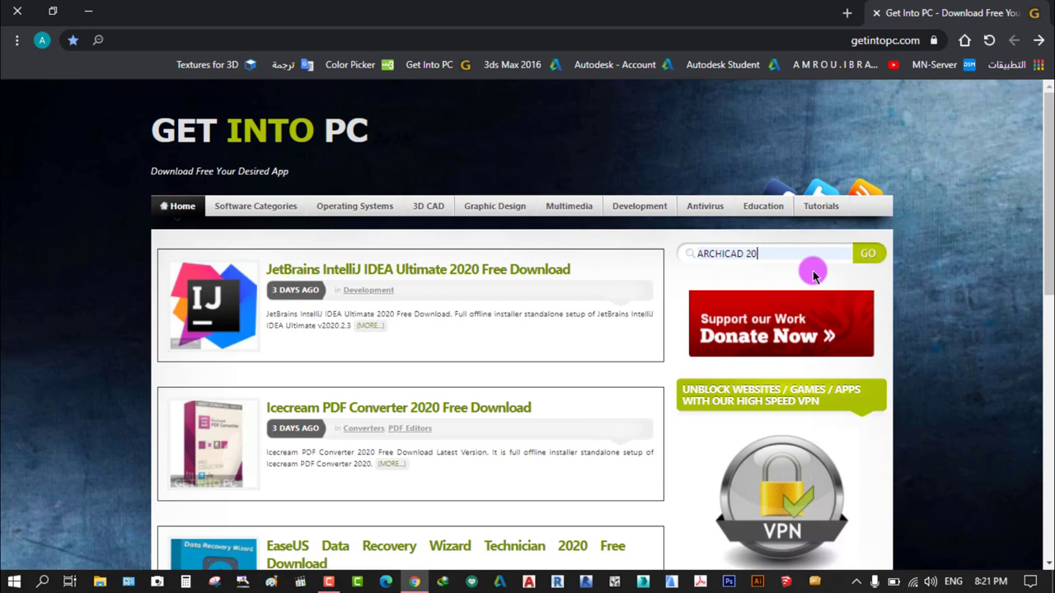
{"action": "left_click", "coordinate": [872, 255]}
{"action": "scroll", "coordinate": [424, 346], "scroll_direction": "down", "scroll_amount": 4}
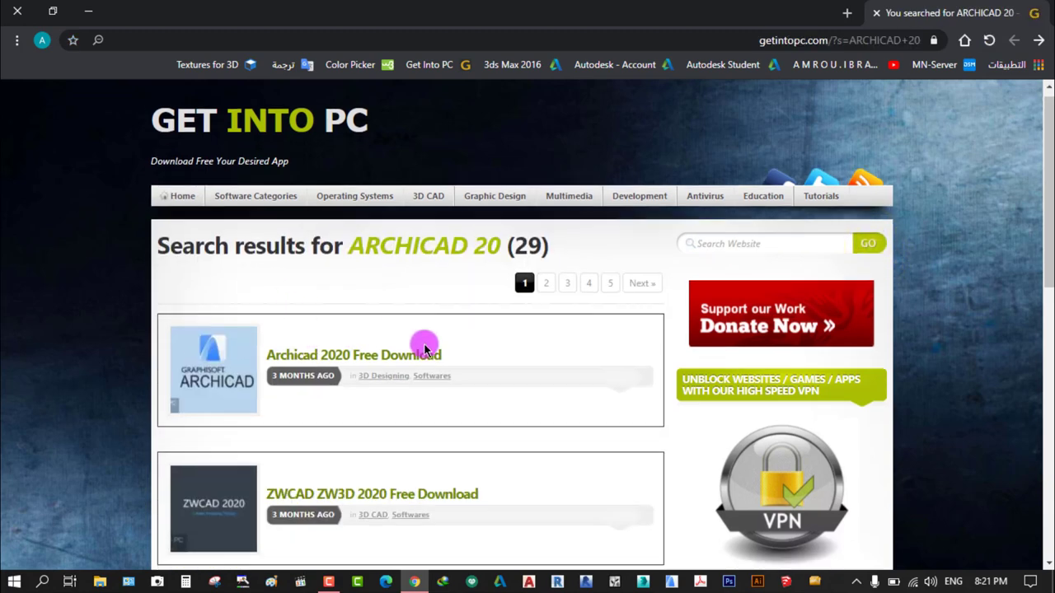
{"action": "scroll", "coordinate": [429, 342], "scroll_direction": "up", "scroll_amount": 2}
{"action": "scroll", "coordinate": [435, 329], "scroll_direction": "down", "scroll_amount": 6}
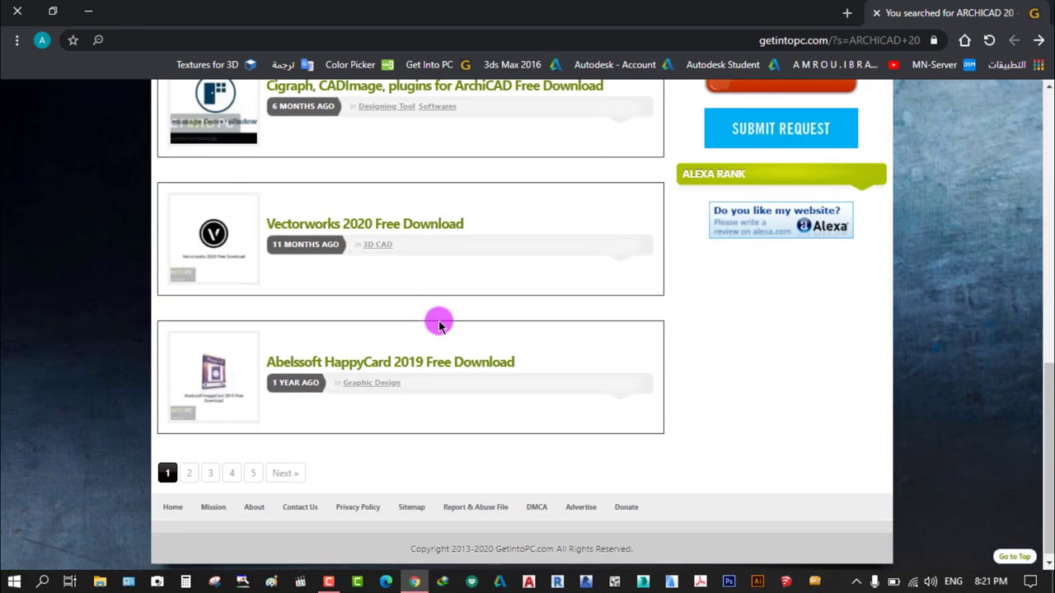
{"action": "scroll", "coordinate": [429, 313], "scroll_direction": "up", "scroll_amount": 7}
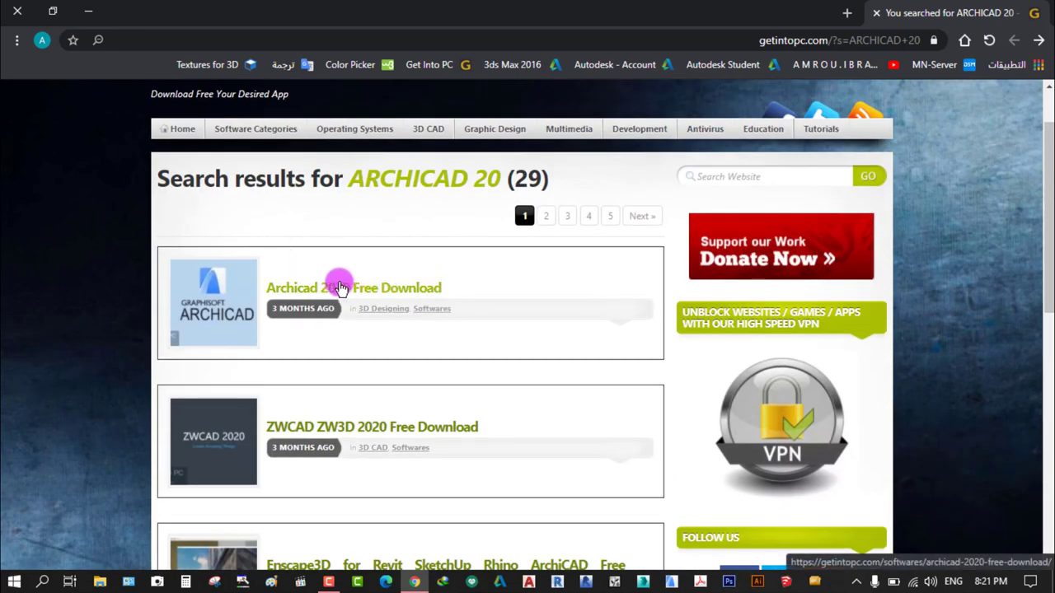
Open the Archicad 2020 Free Download page and start the 64 Bit x64 v24 Build 3008 download
{"action": "left_click", "coordinate": [349, 289]}
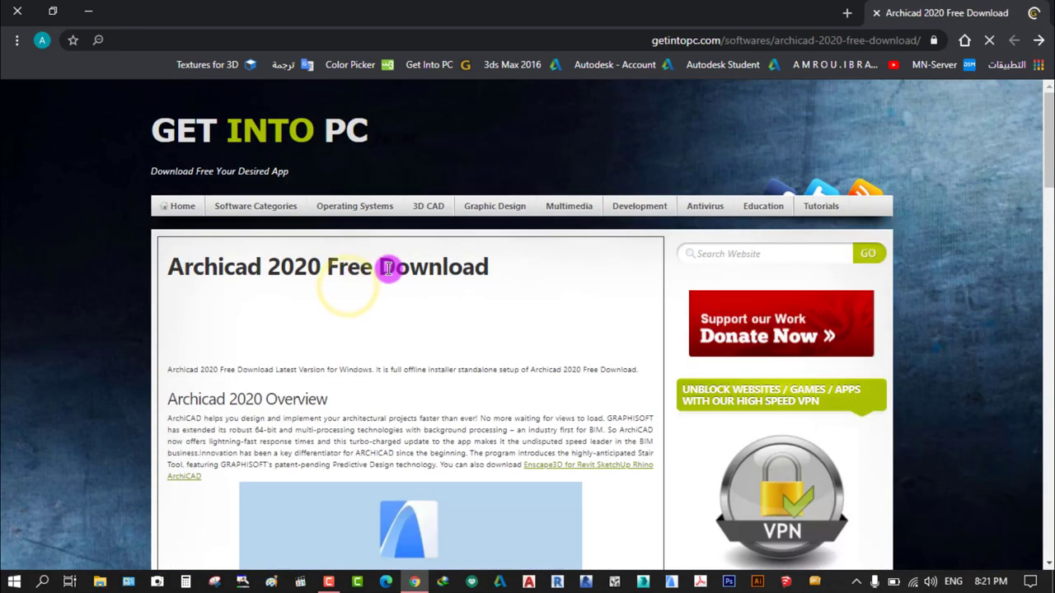
{"action": "scroll", "coordinate": [153, 254], "scroll_direction": "down", "scroll_amount": 15}
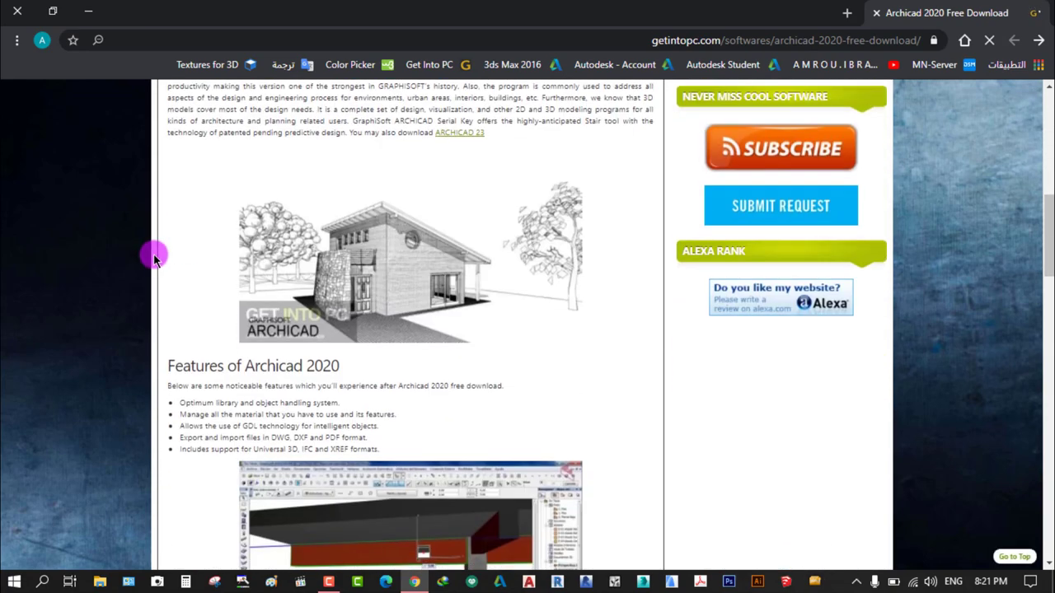
{"action": "scroll", "coordinate": [155, 256], "scroll_direction": "down", "scroll_amount": 5}
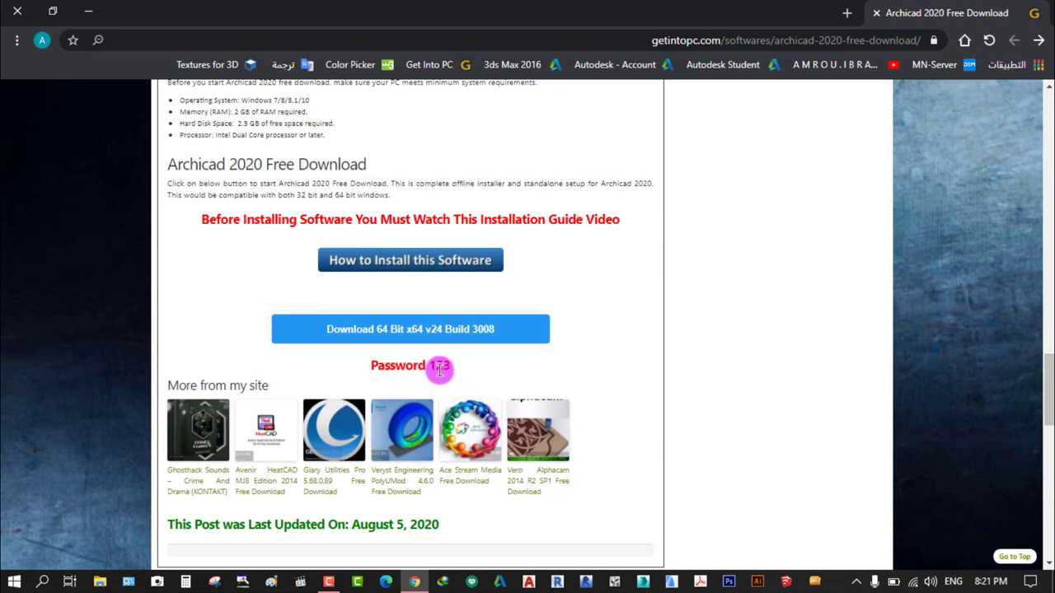
{"action": "scroll", "coordinate": [202, 322], "scroll_direction": "up", "scroll_amount": 2}
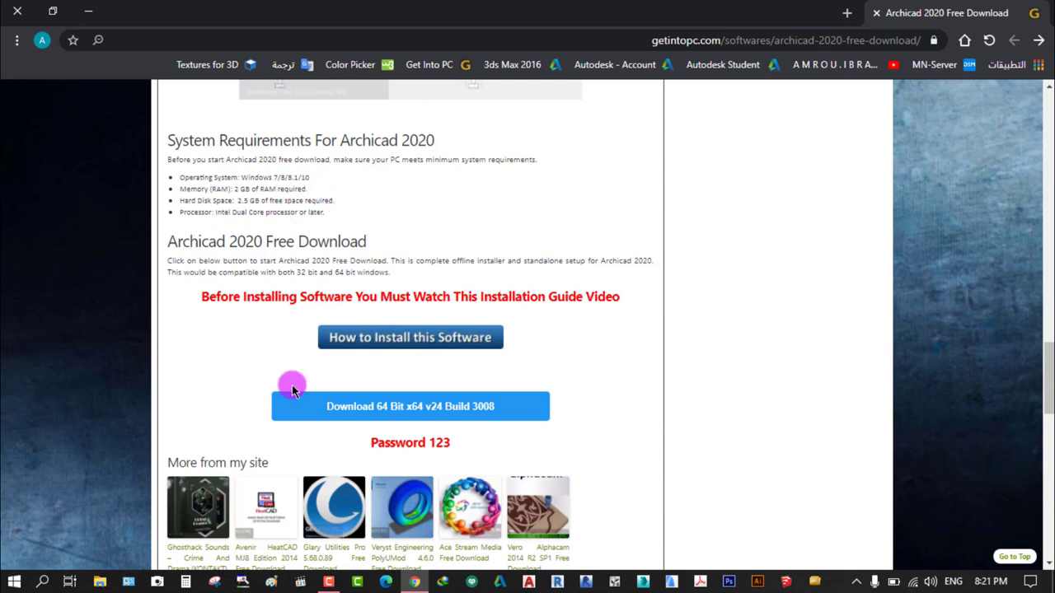
{"action": "left_click", "coordinate": [427, 414]}
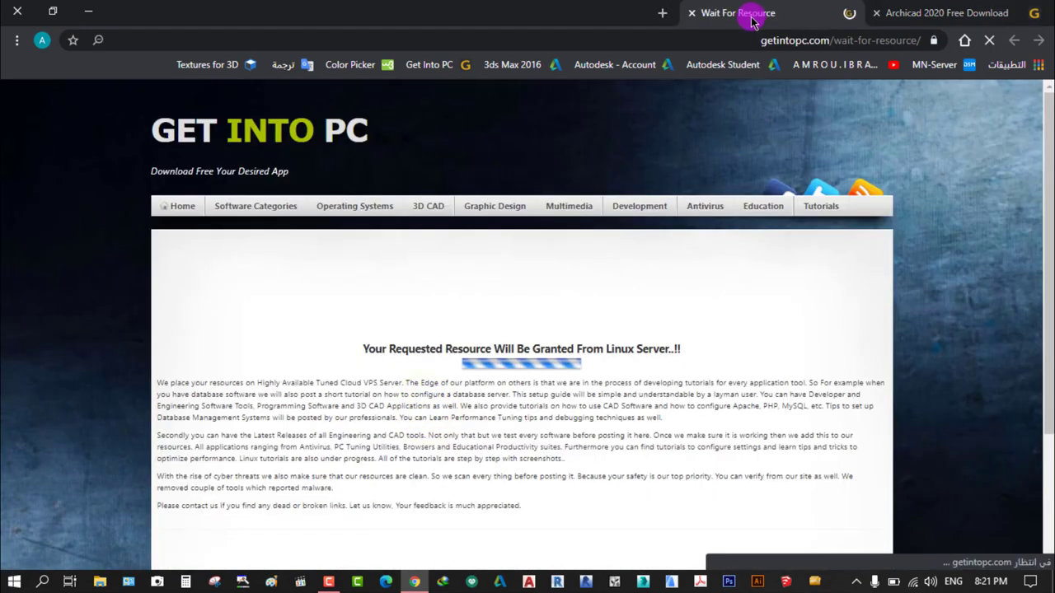
{"action": "scroll", "coordinate": [366, 319], "scroll_direction": "down", "scroll_amount": 1}
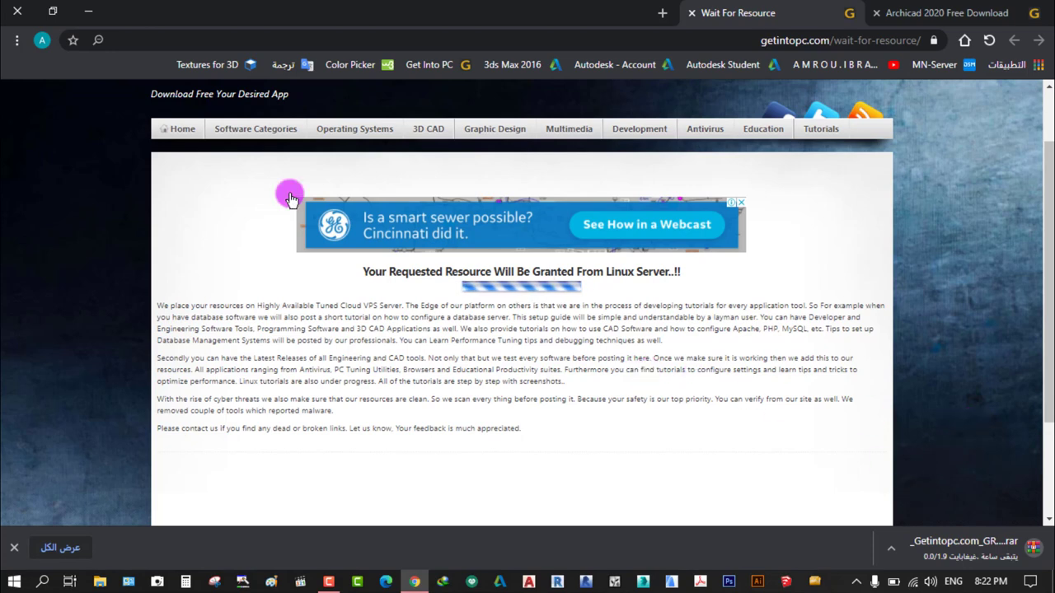
Cancel the ARCHICAD 24 archive download in the browser's download list, close the browser and return to the desktop
{"action": "left_click", "coordinate": [13, 41]}
{"action": "left_click", "coordinate": [165, 143]}
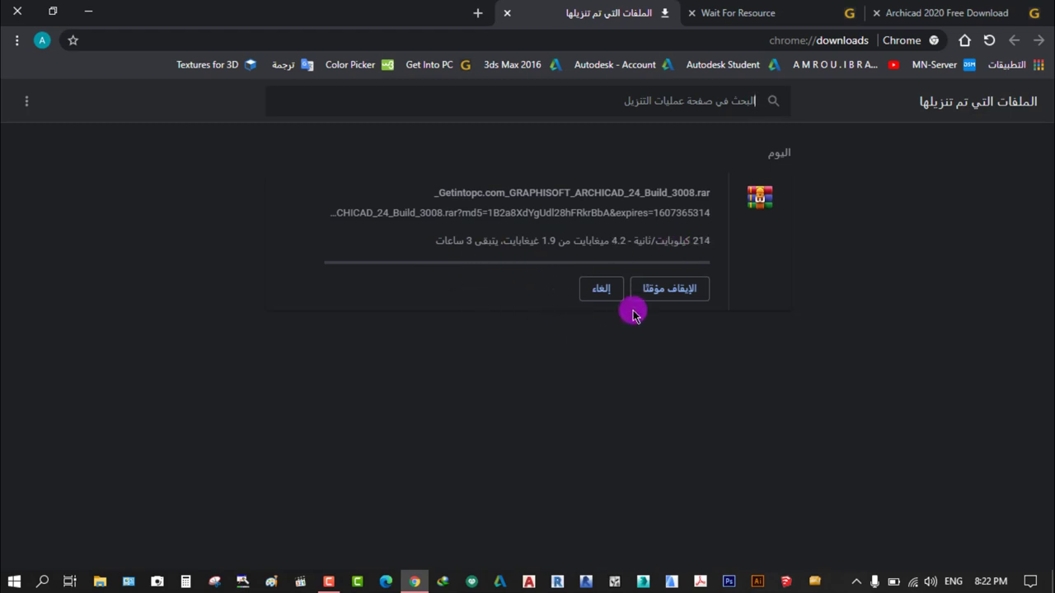
{"action": "left_click", "coordinate": [600, 293]}
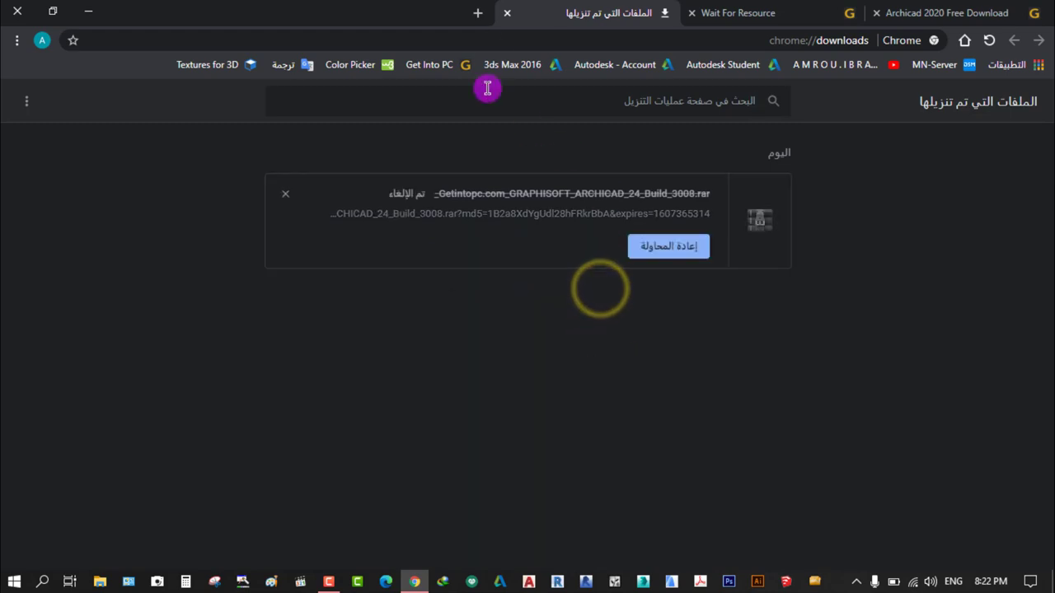
{"action": "left_click", "coordinate": [507, 13]}
{"action": "left_click", "coordinate": [691, 13]}
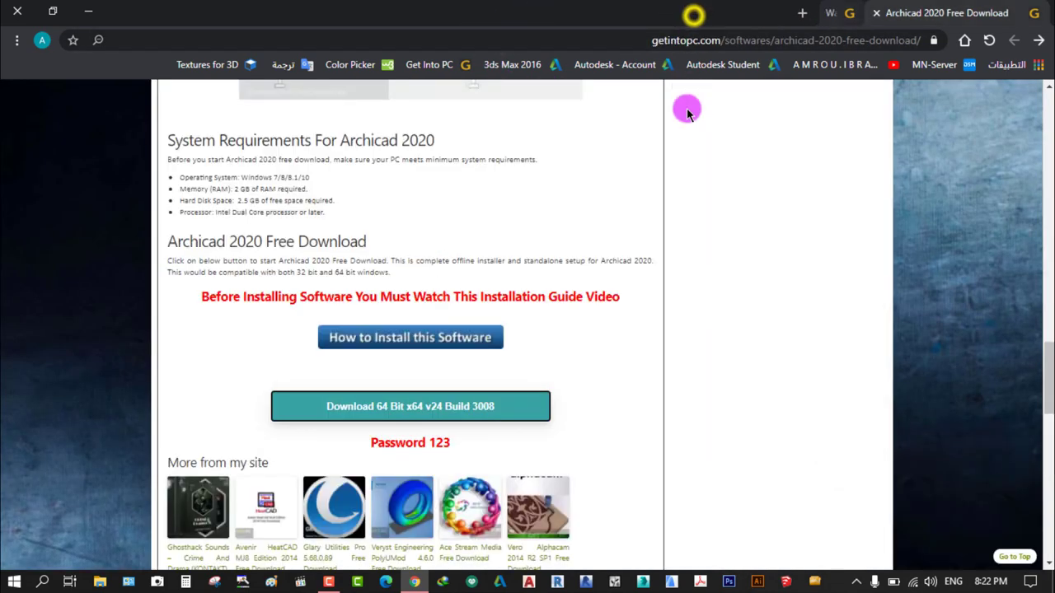
{"action": "left_click", "coordinate": [14, 9]}
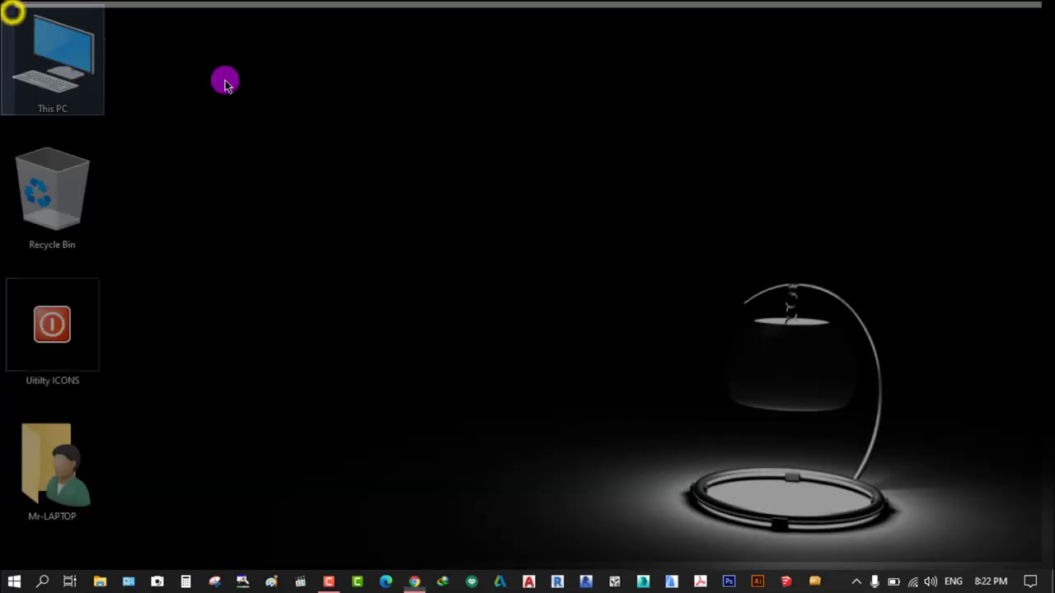
{"action": "right_click", "coordinate": [535, 165]}
{"action": "left_click", "coordinate": [581, 254]}
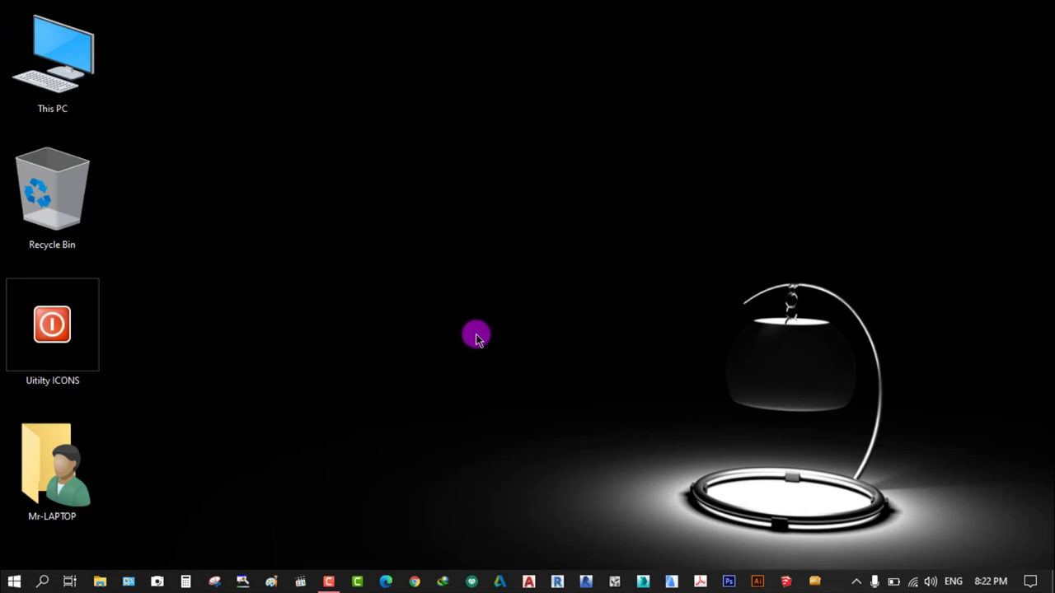
Inspect the ARCHICAD 20 installation folder under Program Files\GRAPHISOFT on Local Disk (C:), and close File Explorer
{"action": "left_click", "coordinate": [59, 78]}
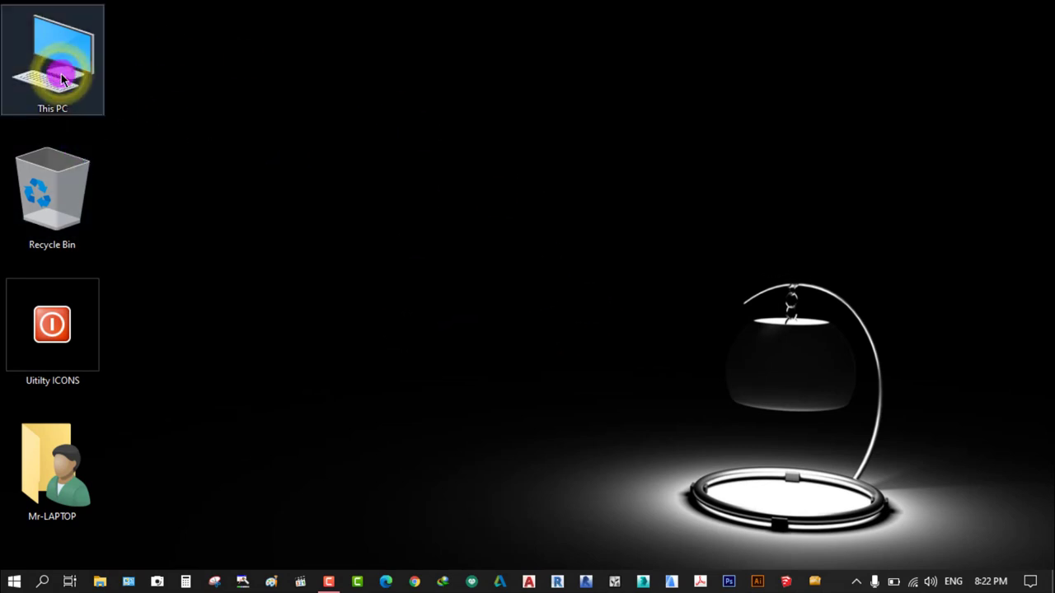
{"action": "double_click", "coordinate": [61, 79]}
{"action": "left_click", "coordinate": [524, 298]}
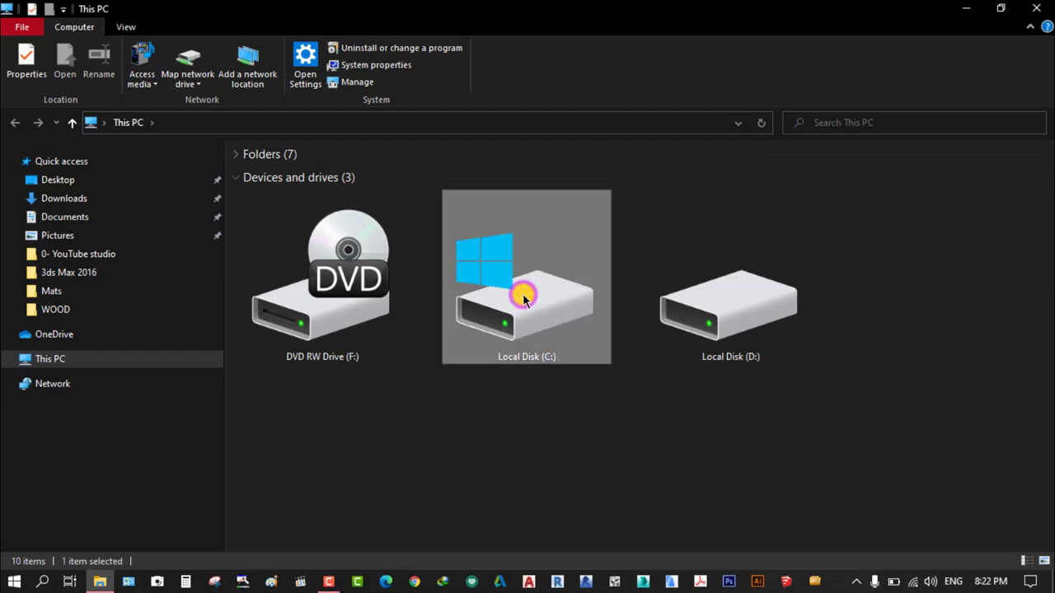
{"action": "double_click", "coordinate": [524, 298]}
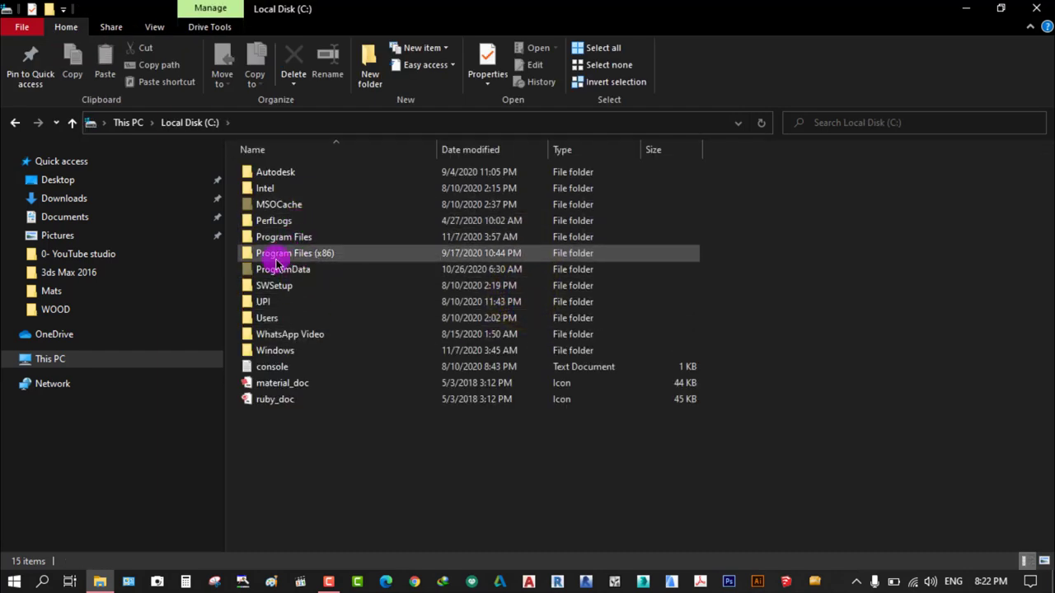
{"action": "double_click", "coordinate": [293, 237]}
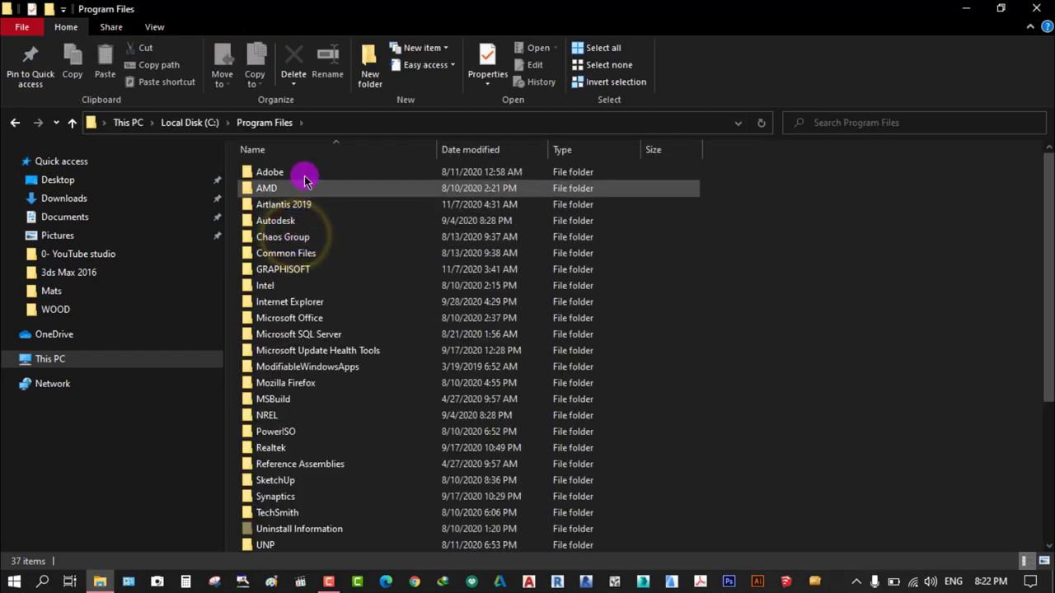
{"action": "double_click", "coordinate": [288, 272]}
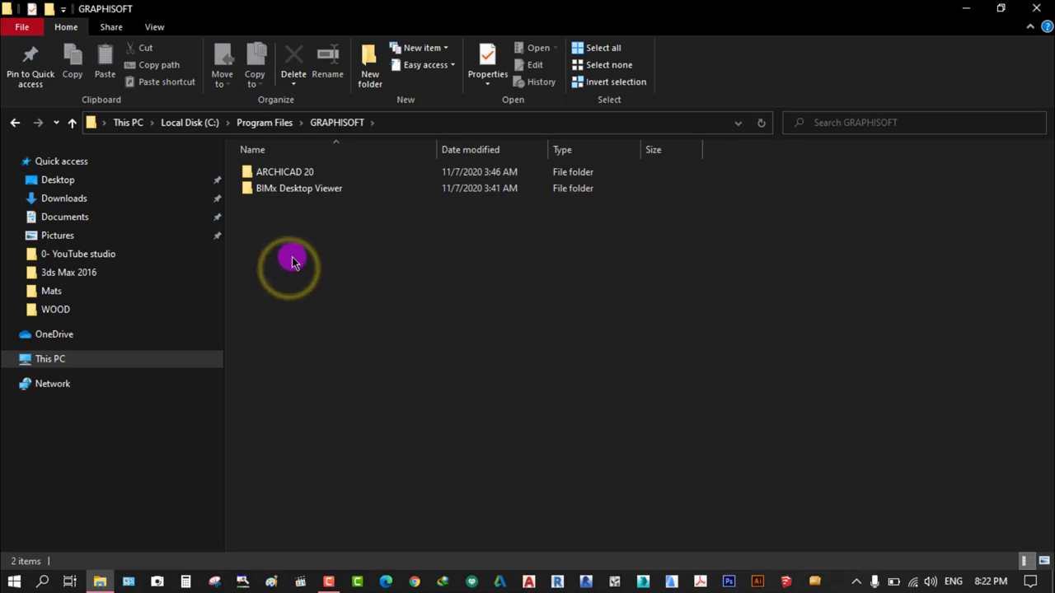
{"action": "double_click", "coordinate": [280, 175]}
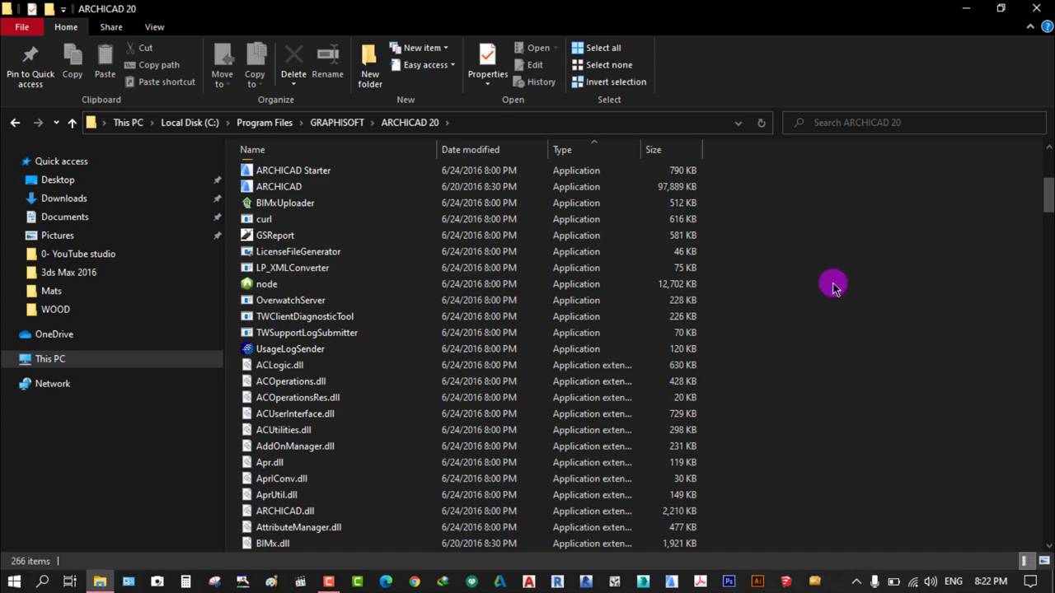
{"action": "left_click", "coordinate": [1037, 8]}
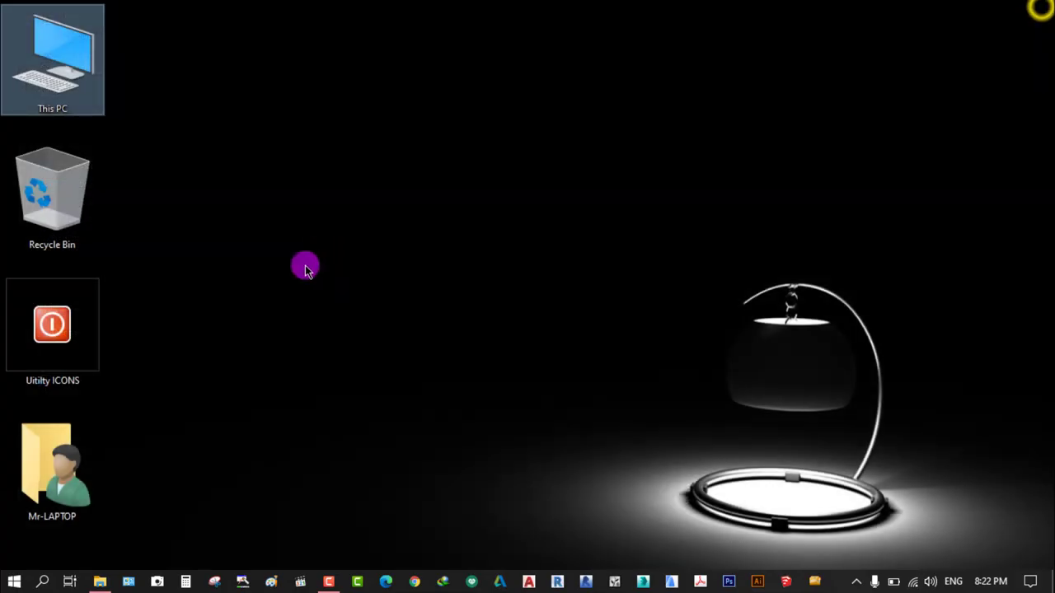
{"action": "left_click", "coordinate": [195, 256]}
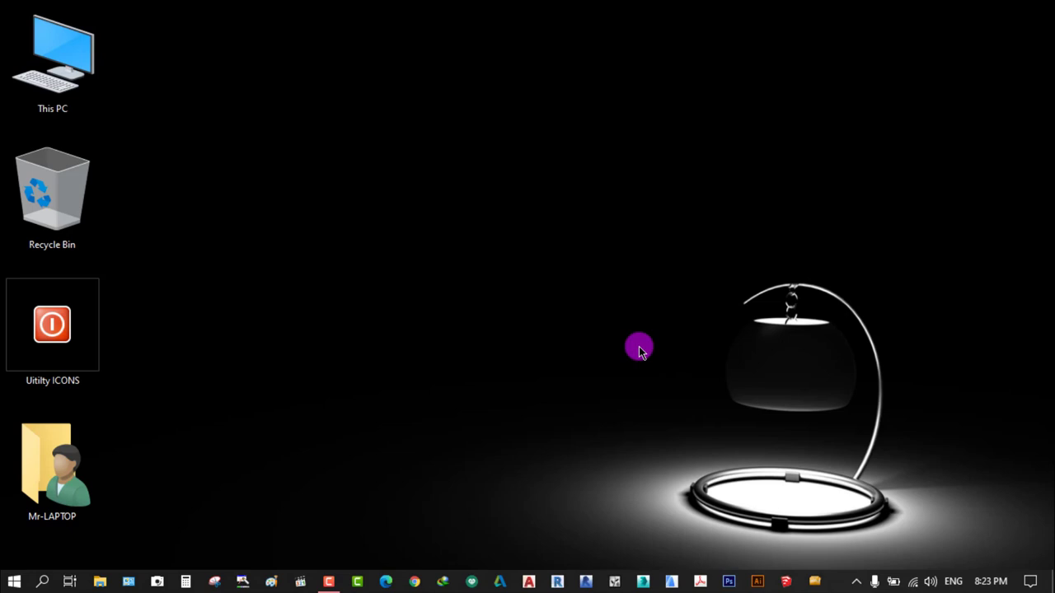
Launch ARCHICAD 20 and choose the ARCHICAD 20 Residential.tpl template for a new project
{"action": "left_click", "coordinate": [673, 581]}
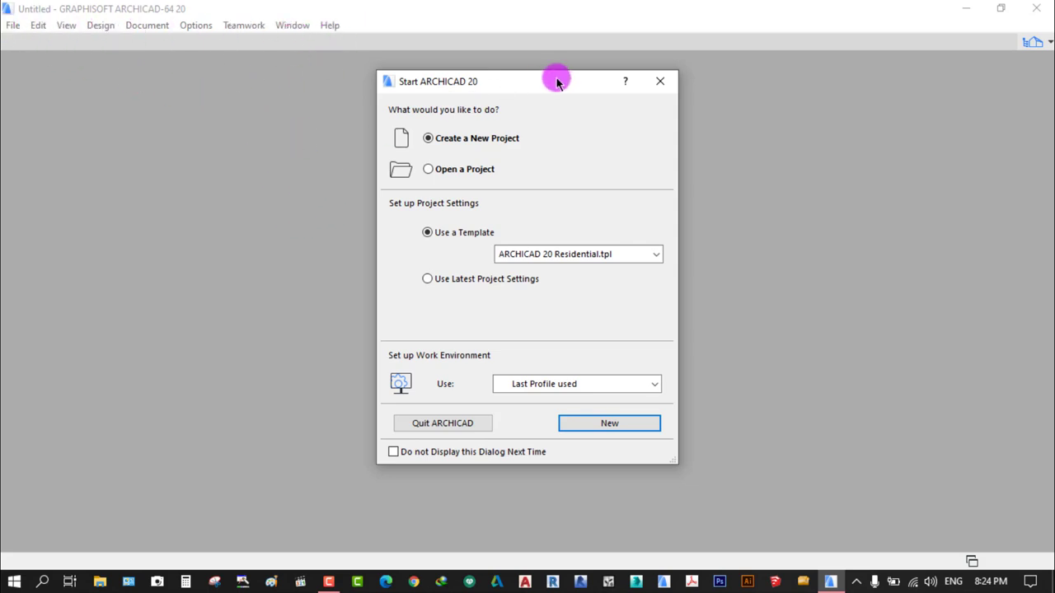
{"action": "left_click_drag", "start_coordinate": [551, 85], "coordinate": [564, 98]}
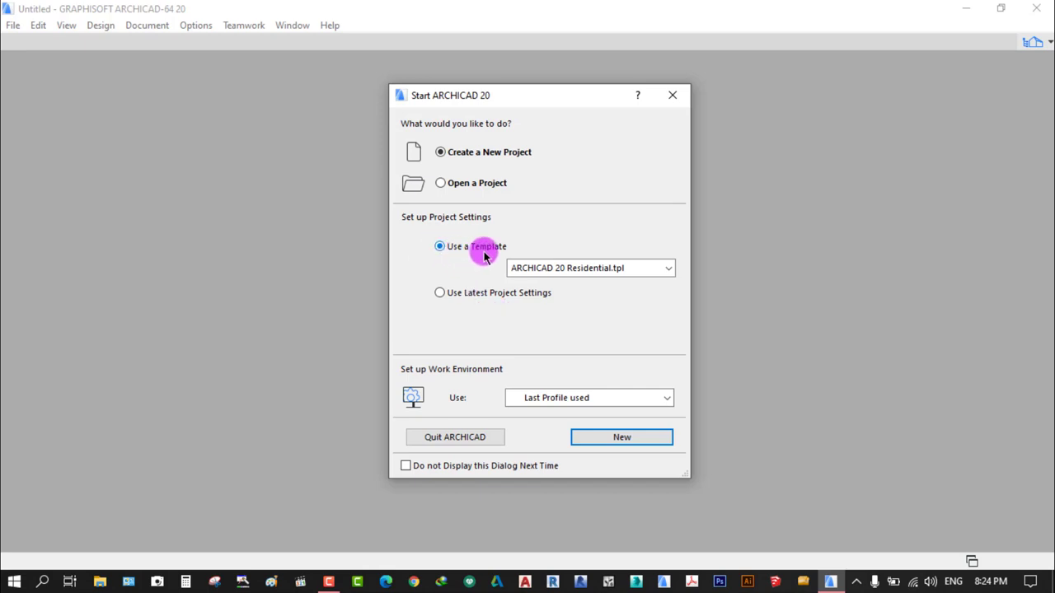
{"action": "left_click", "coordinate": [668, 269]}
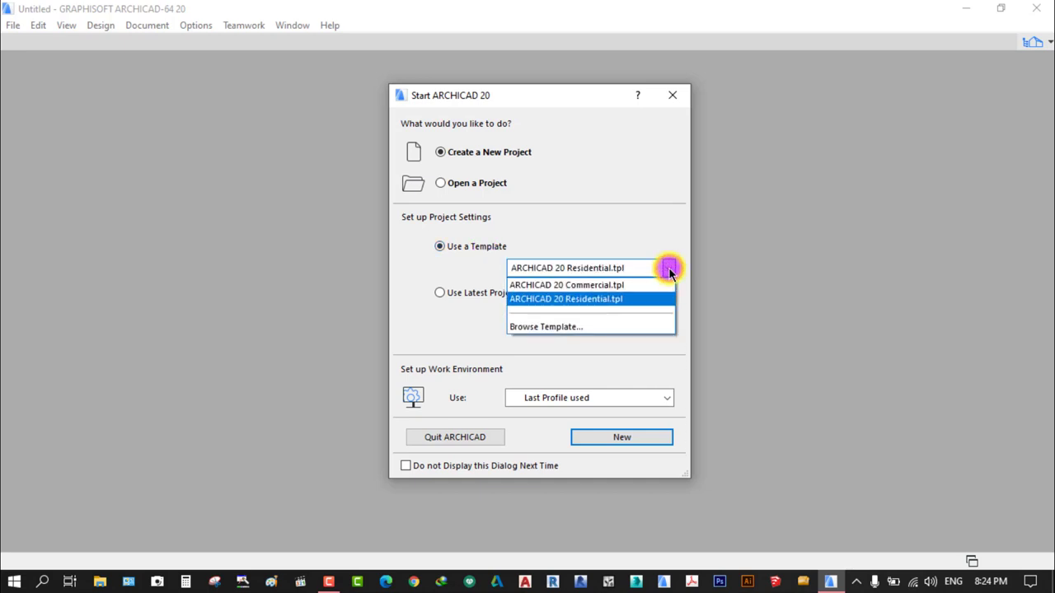
{"action": "left_click", "coordinate": [557, 301]}
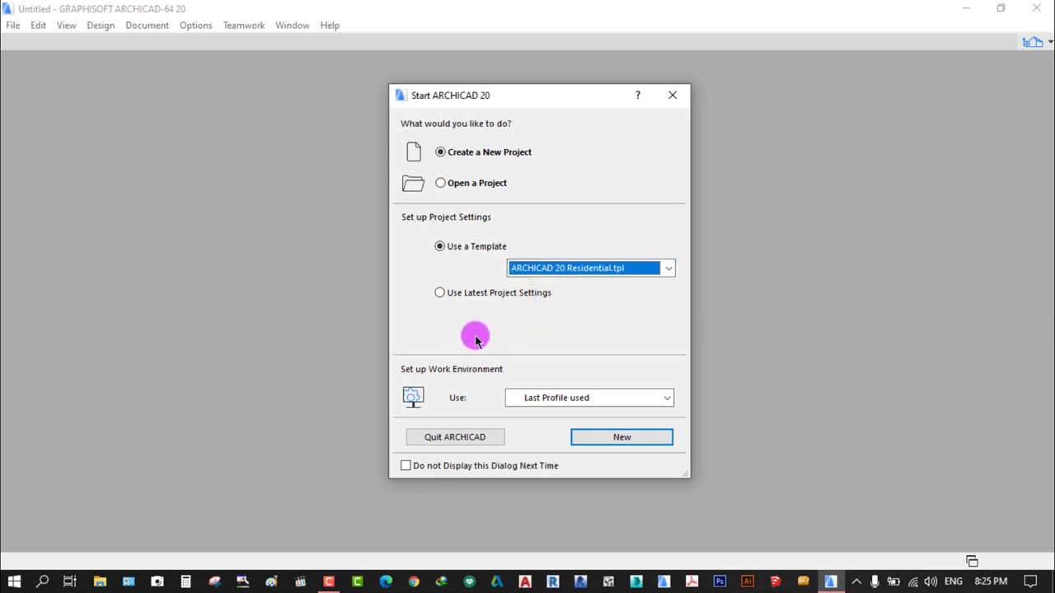
Create the new project with the Default Profile work environment and decline the Customer Experience Improvement Program
{"action": "left_click", "coordinate": [630, 400]}
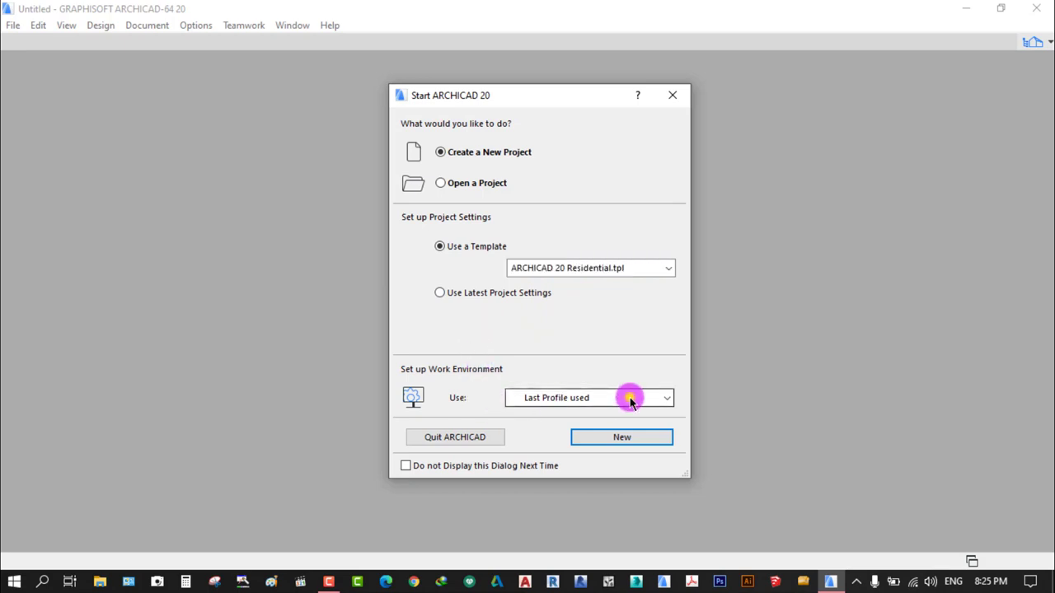
{"action": "left_click", "coordinate": [575, 429]}
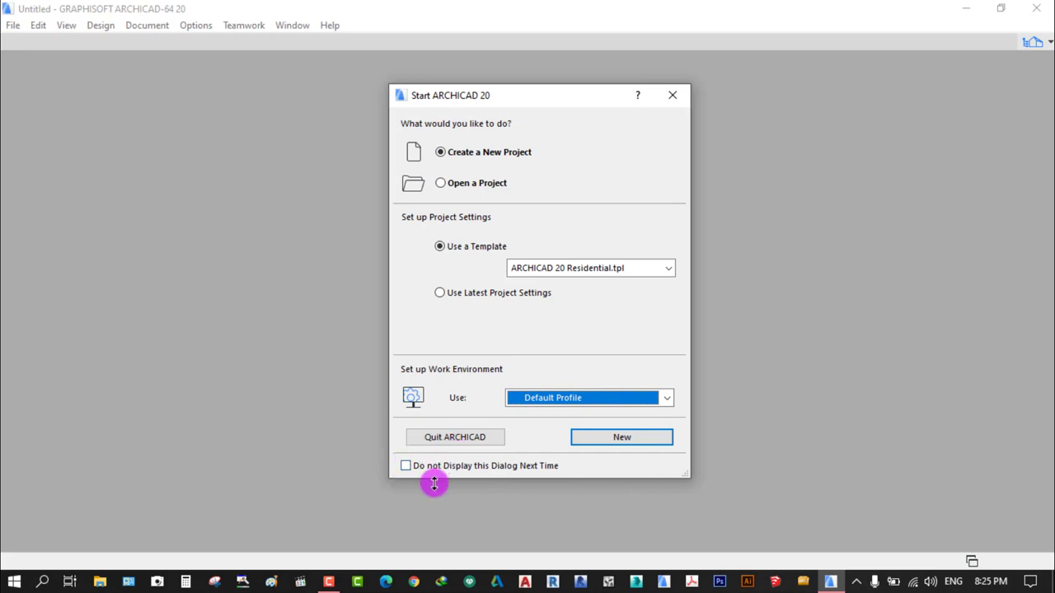
{"action": "left_click", "coordinate": [610, 443]}
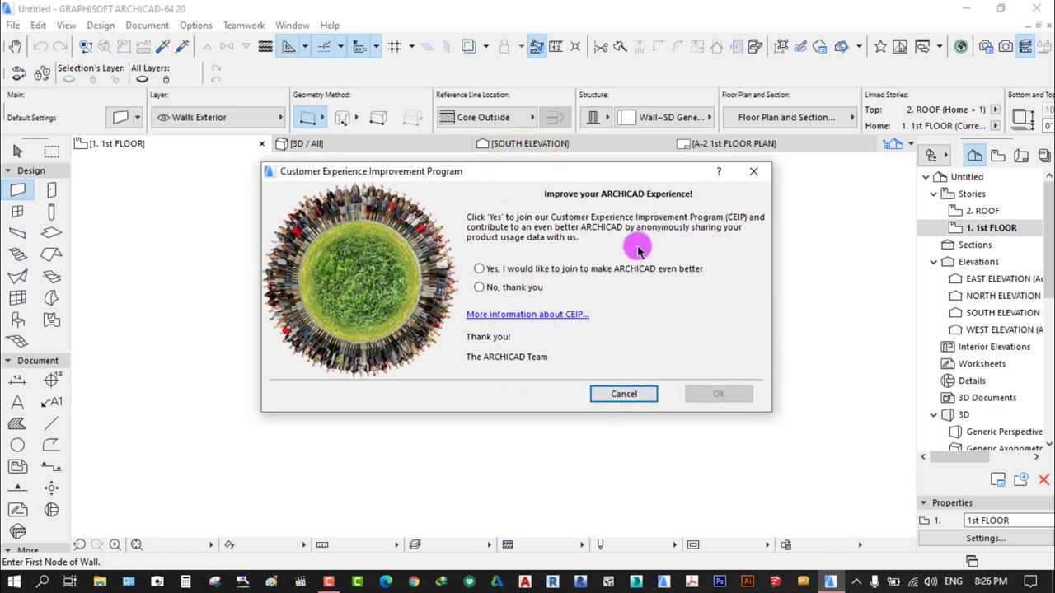
{"action": "left_click", "coordinate": [479, 288]}
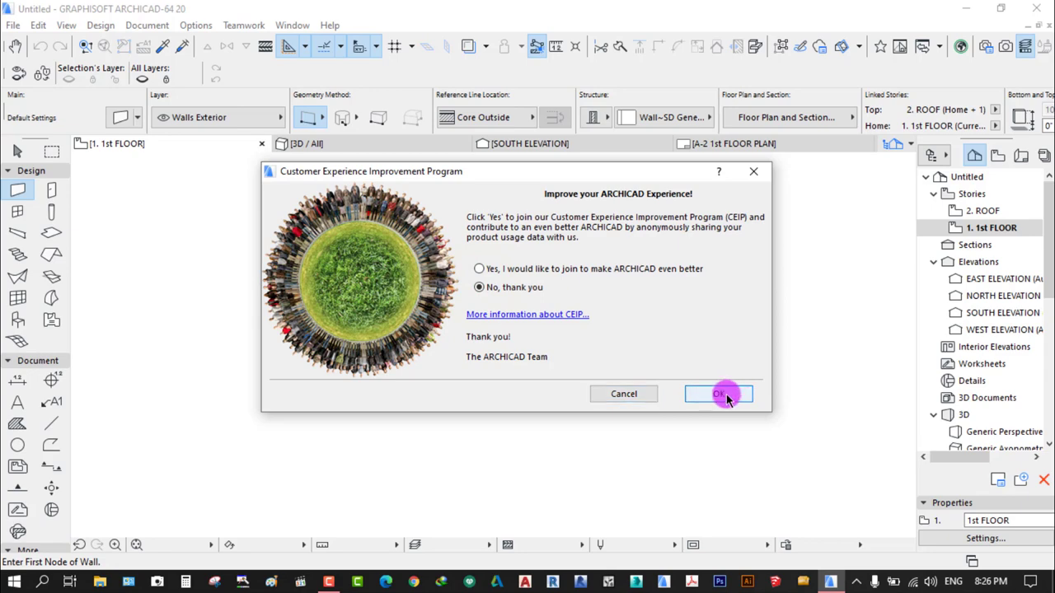
{"action": "left_click", "coordinate": [720, 394]}
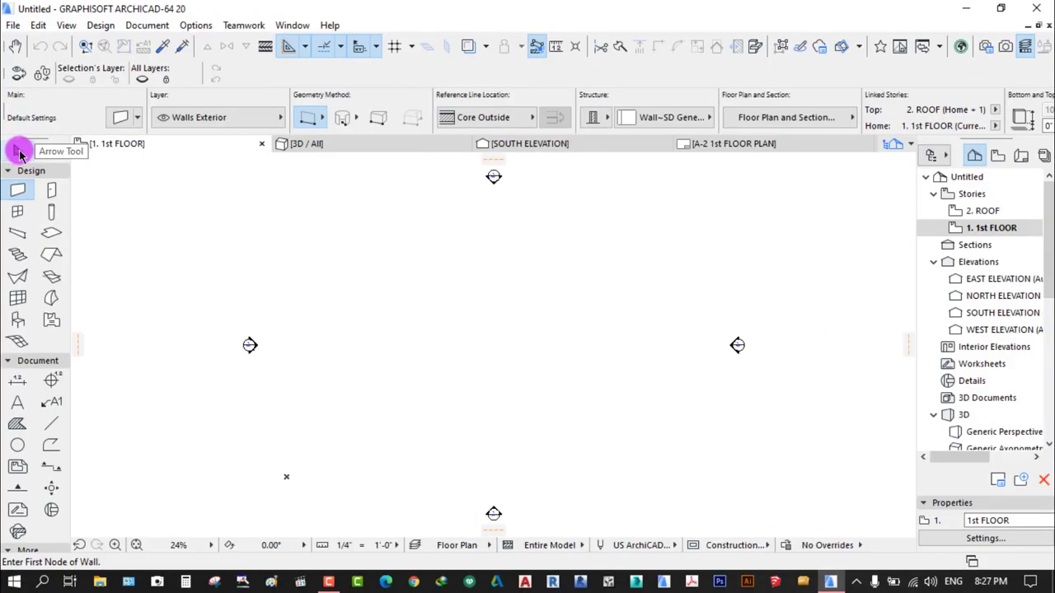
Activate the Arrow tool, widen the Navigator palette and select the 1st FLOOR story in it
{"action": "left_click", "coordinate": [18, 152]}
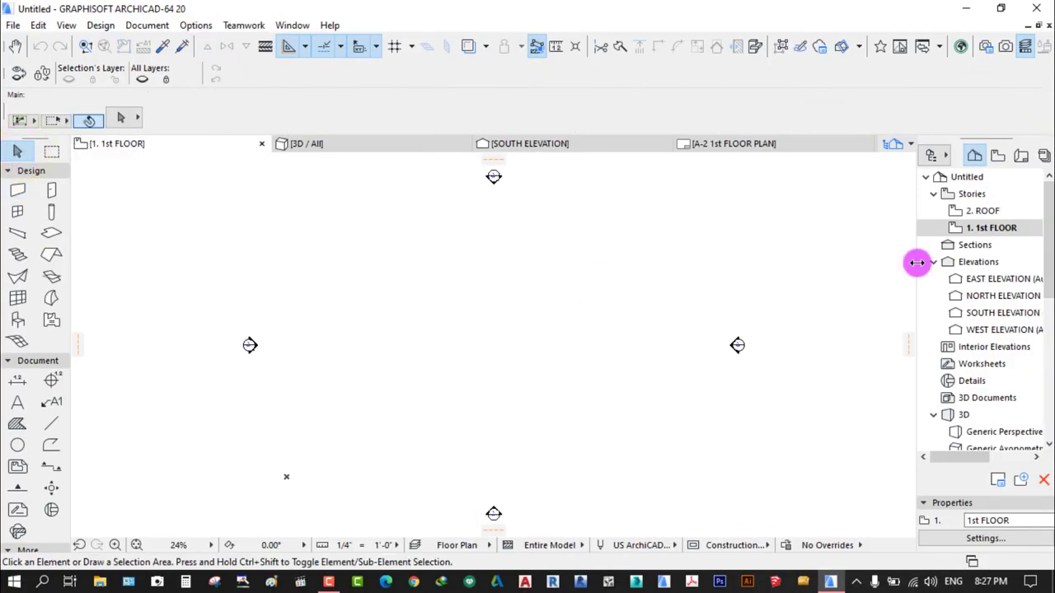
{"action": "left_click_drag", "start_coordinate": [914, 261], "coordinate": [883, 265]}
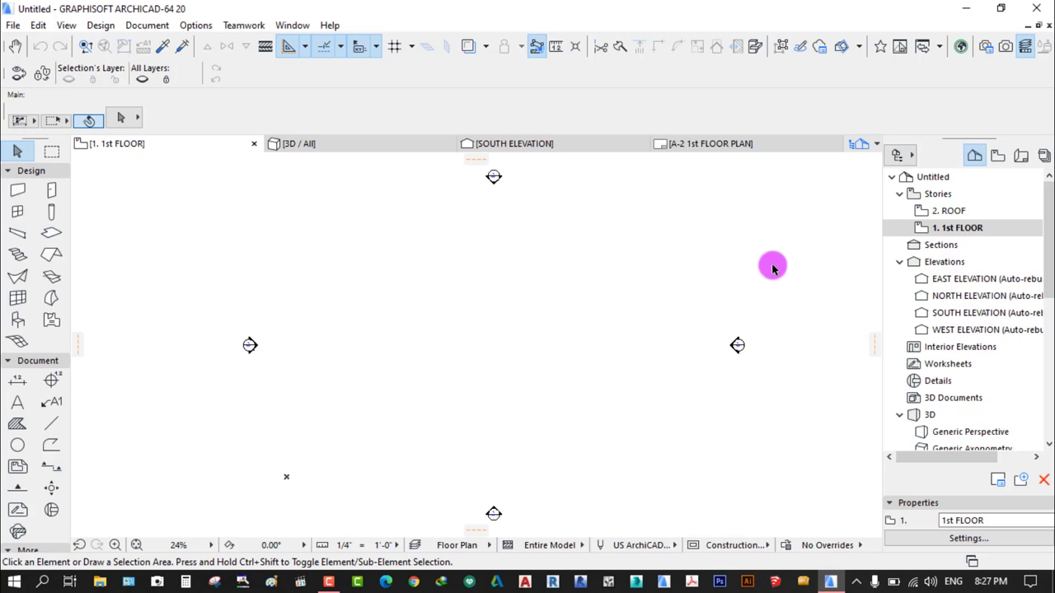
{"action": "left_click", "coordinate": [973, 234]}
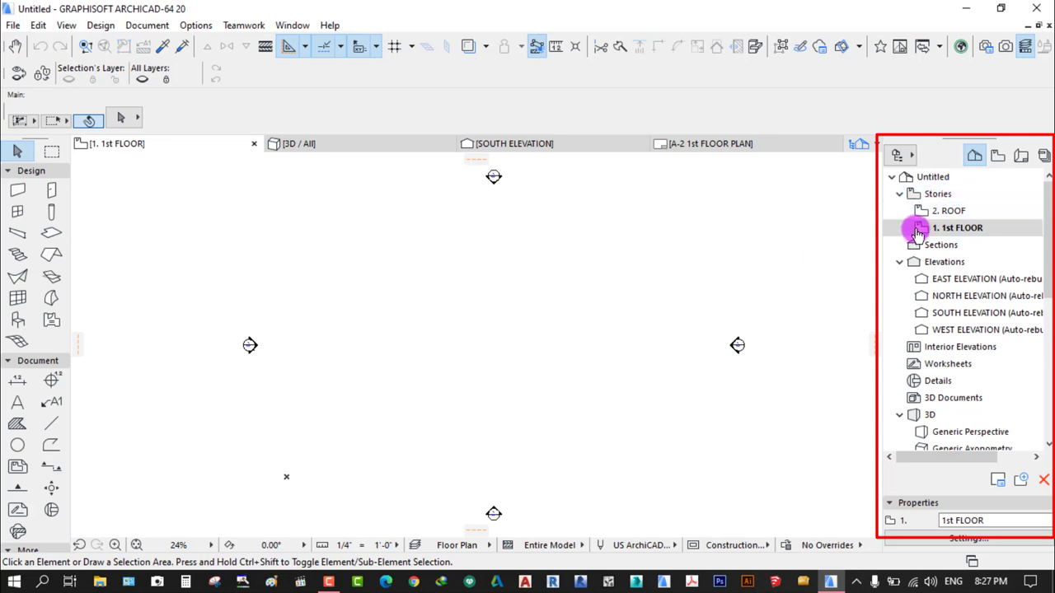
Collapse the Stories, Elevations, 3D, Schedules and Project Indexes branches of the project tree in the Navigator
{"action": "left_click", "coordinate": [899, 195]}
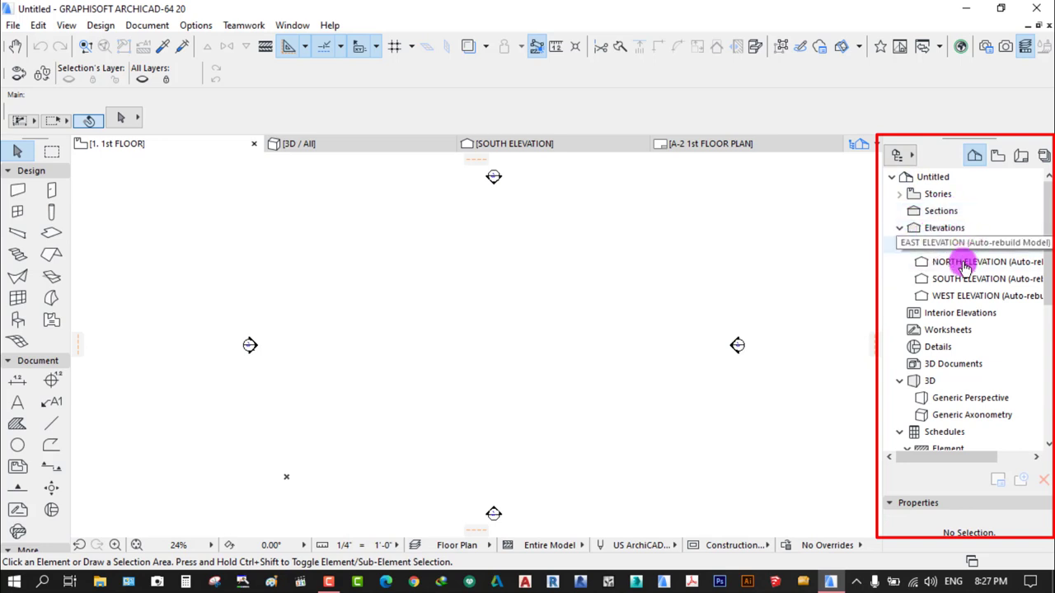
{"action": "left_click", "coordinate": [899, 228]}
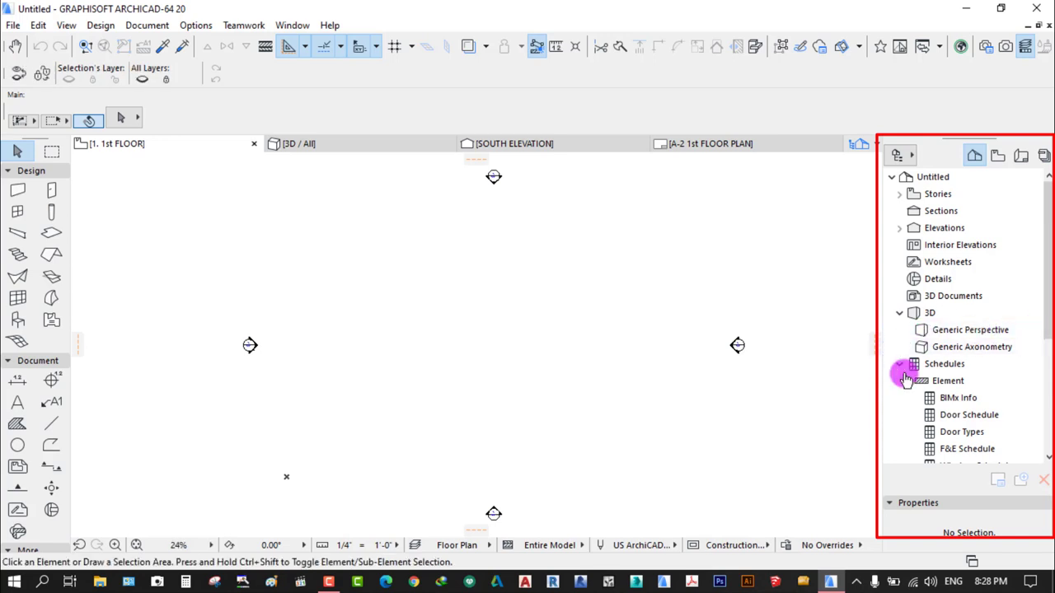
{"action": "left_click", "coordinate": [900, 315]}
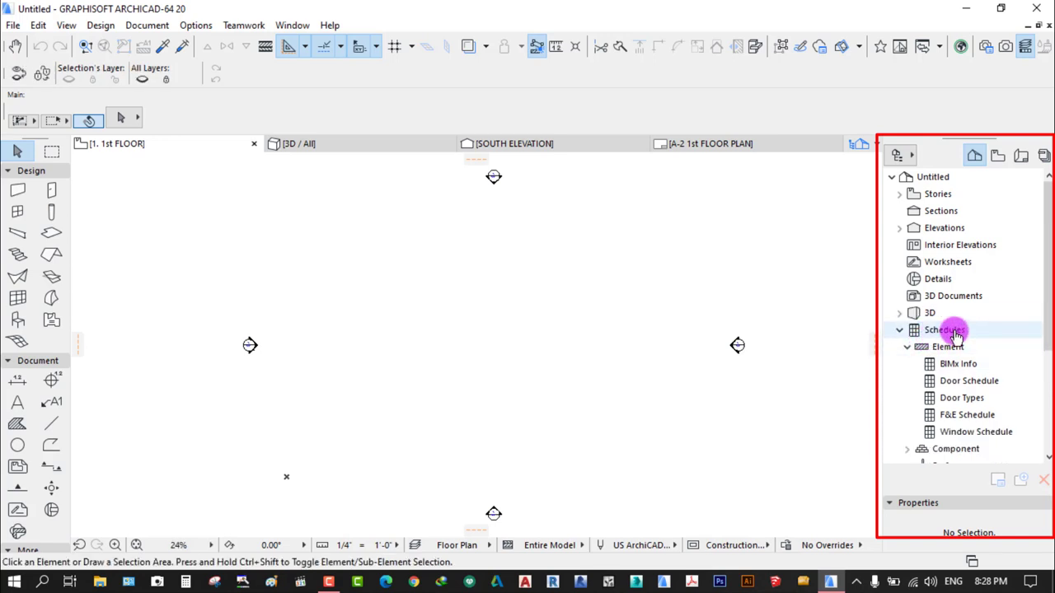
{"action": "left_click", "coordinate": [900, 331]}
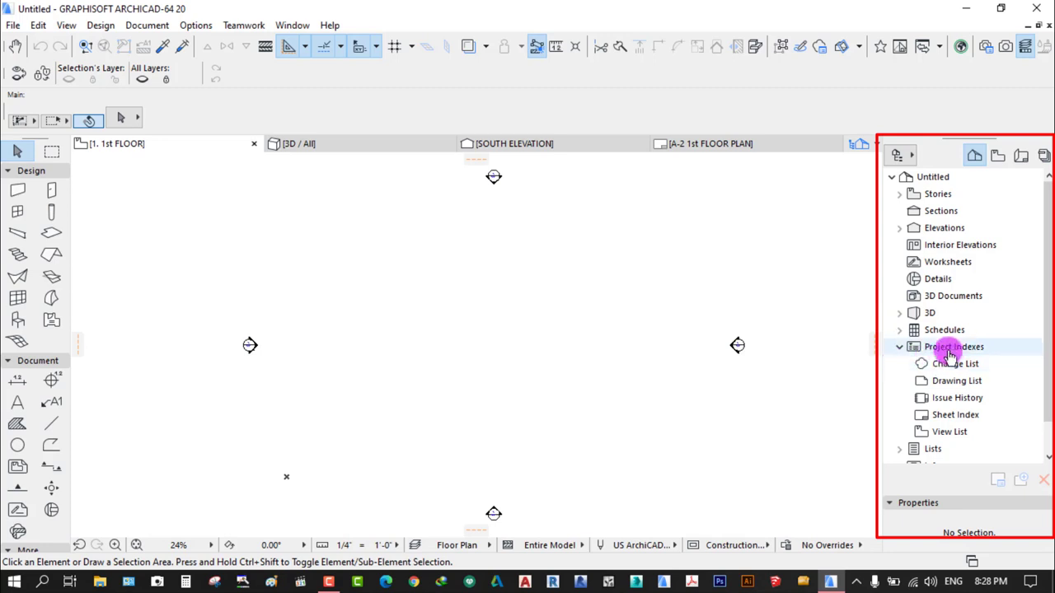
{"action": "left_click", "coordinate": [900, 347]}
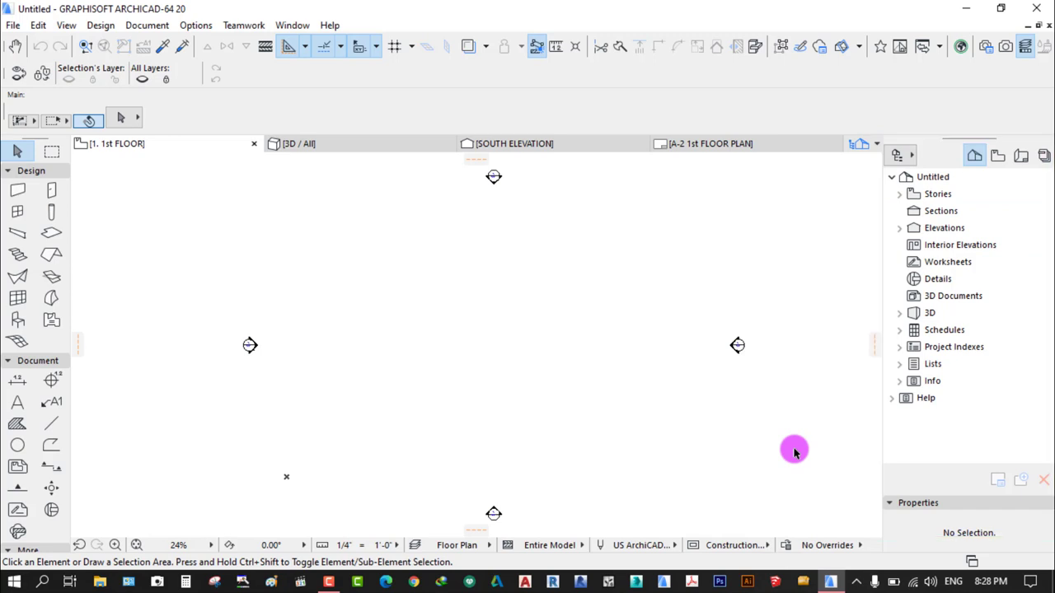
Hide the Navigator palette and show it again
{"action": "left_click", "coordinate": [908, 155]}
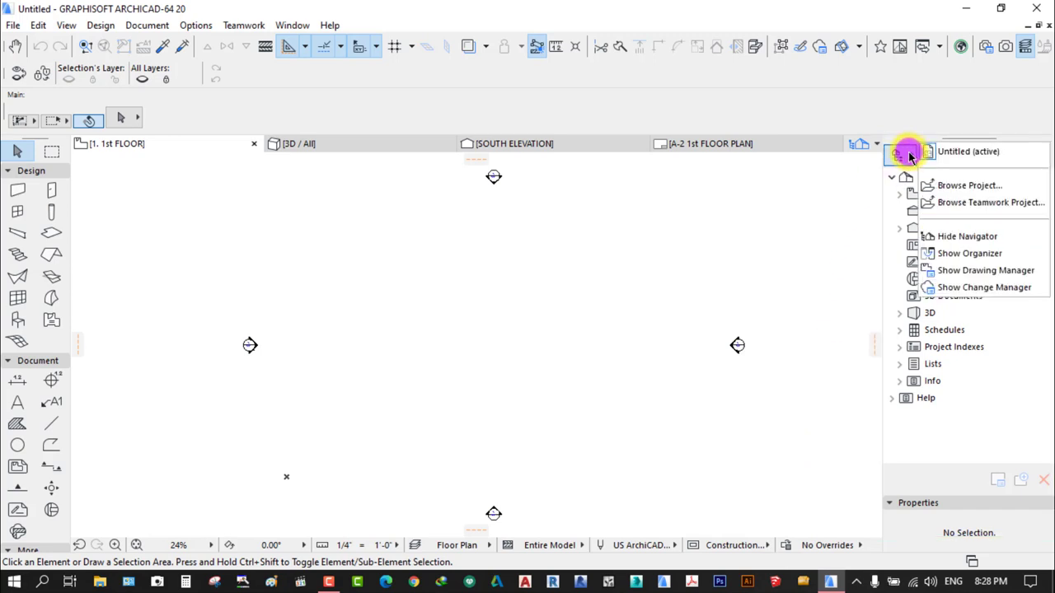
{"action": "left_click", "coordinate": [968, 237]}
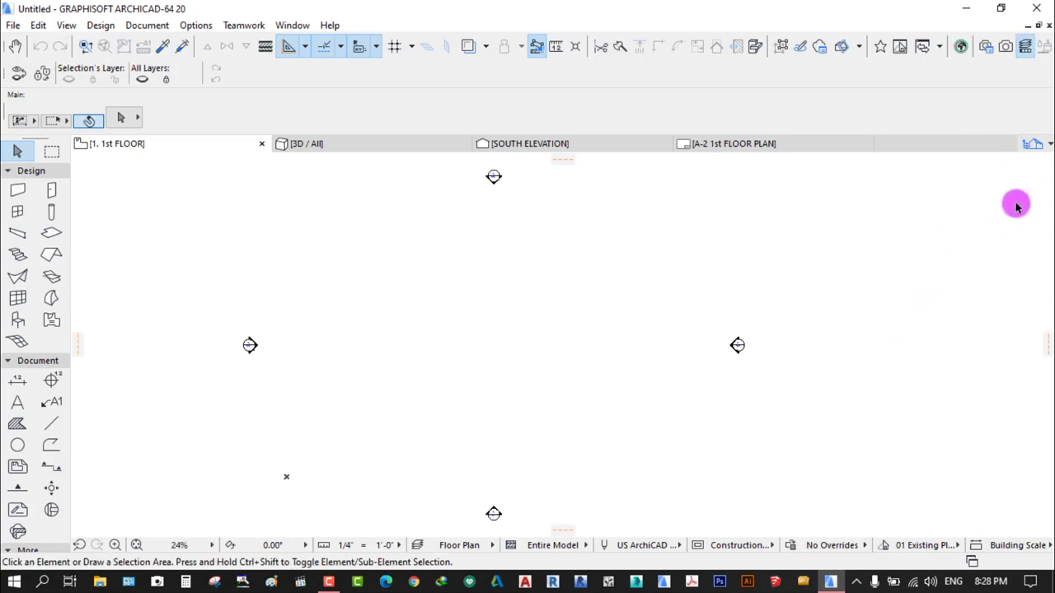
{"action": "left_click", "coordinate": [1037, 143]}
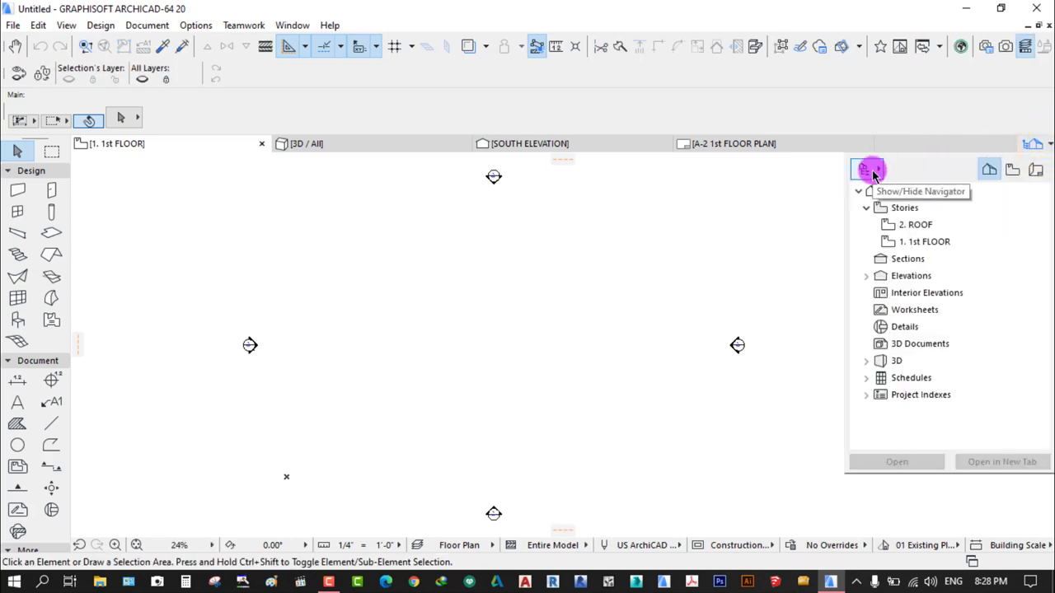
{"action": "left_click", "coordinate": [874, 171]}
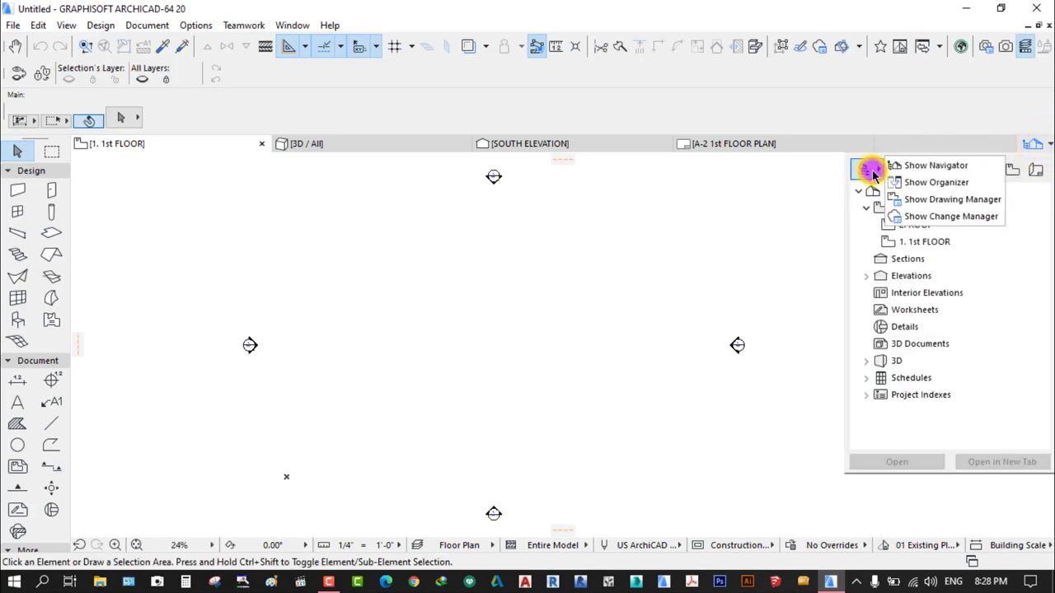
{"action": "left_click", "coordinate": [937, 166]}
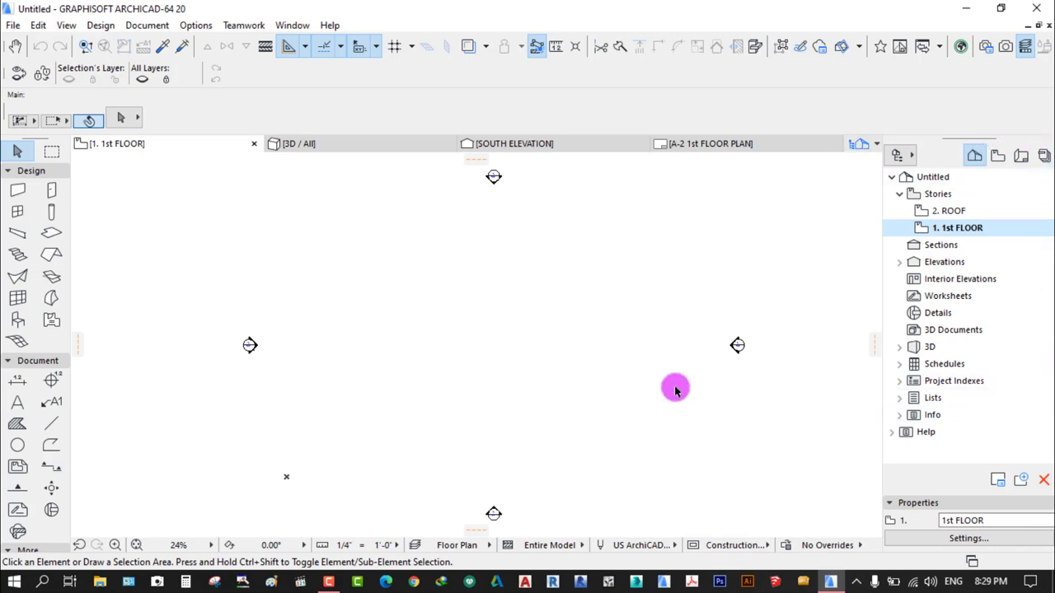
Collapse the Design, Document and More groups of the Toolbox and draw a selection rectangle in the empty floor plan
{"action": "left_click", "coordinate": [11, 171]}
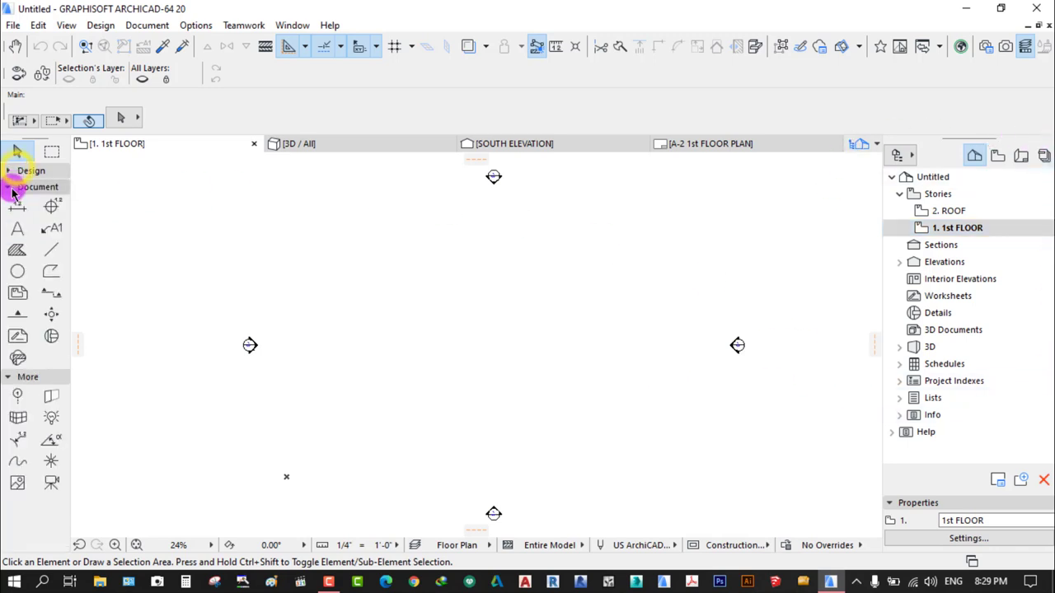
{"action": "left_click", "coordinate": [13, 188]}
{"action": "left_click", "coordinate": [16, 203]}
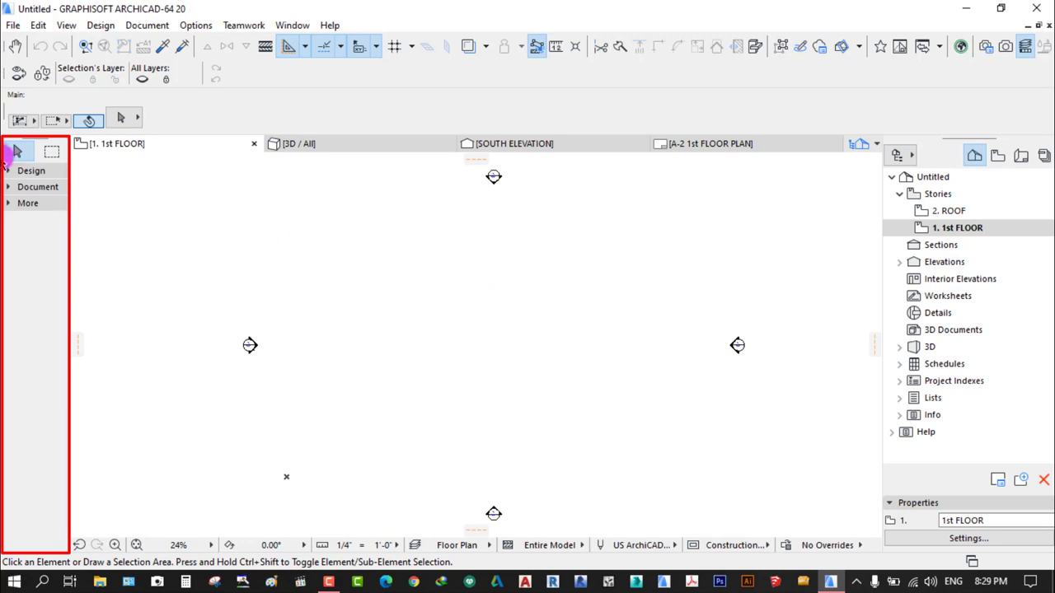
{"action": "left_click", "coordinate": [452, 290]}
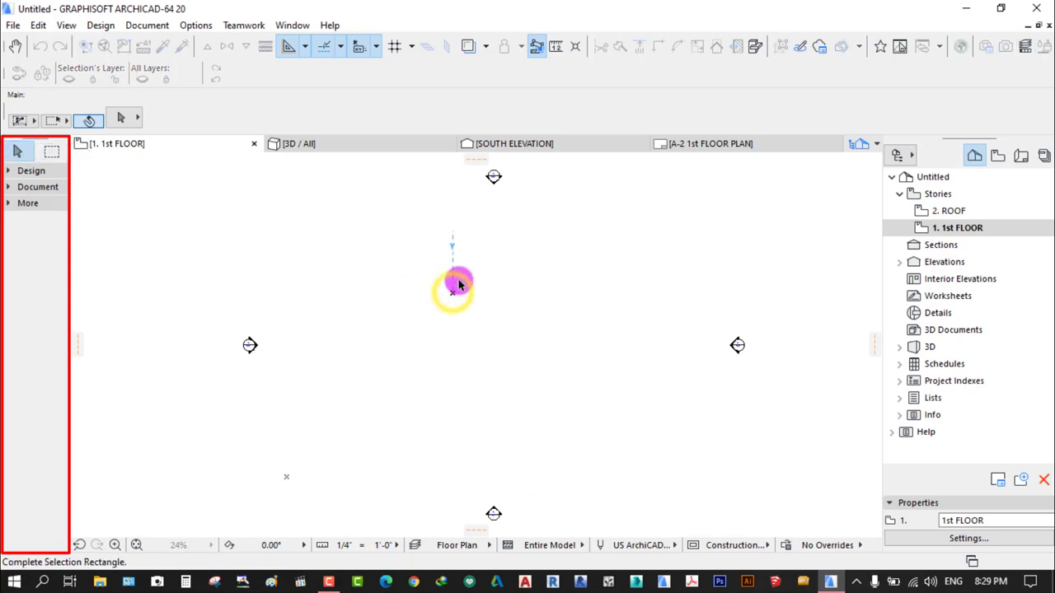
{"action": "left_click", "coordinate": [628, 417]}
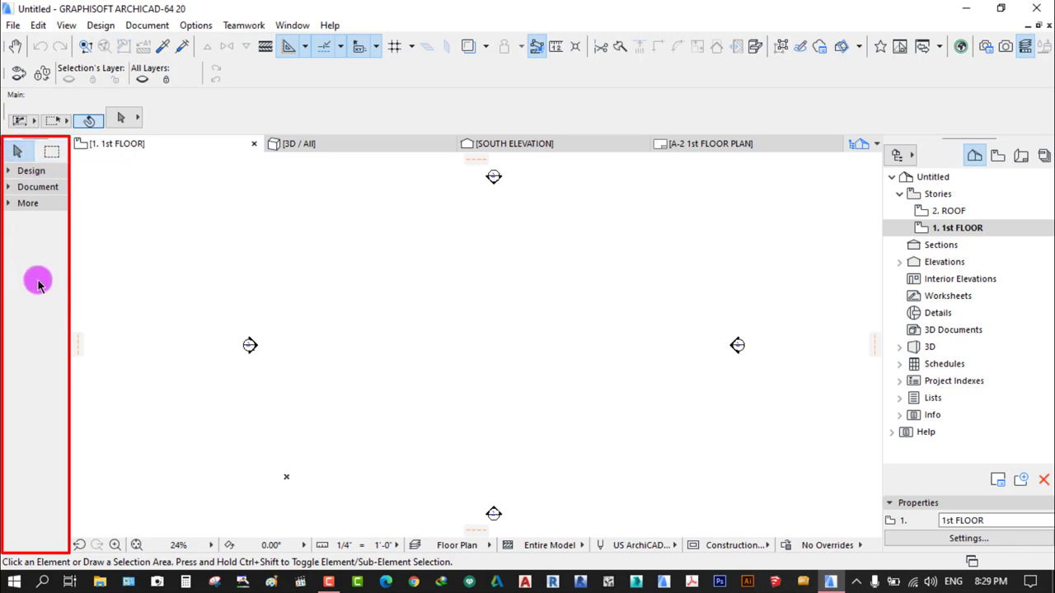
Examine the tools in the Design, Document and More groups of the Toolbox one group at a time
{"action": "left_click", "coordinate": [9, 173]}
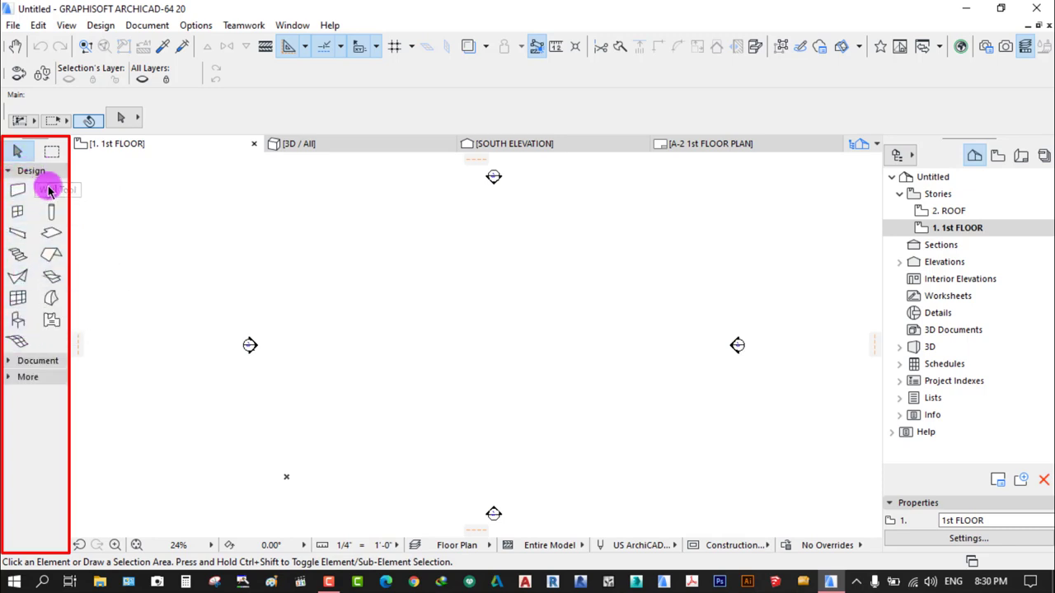
{"action": "left_click", "coordinate": [33, 172]}
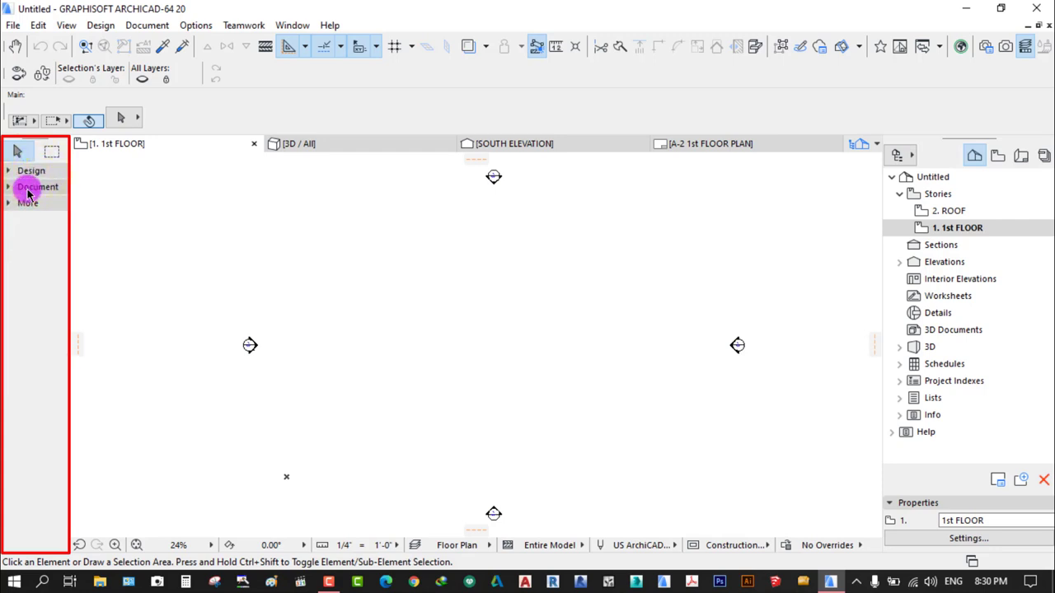
{"action": "left_click", "coordinate": [25, 188]}
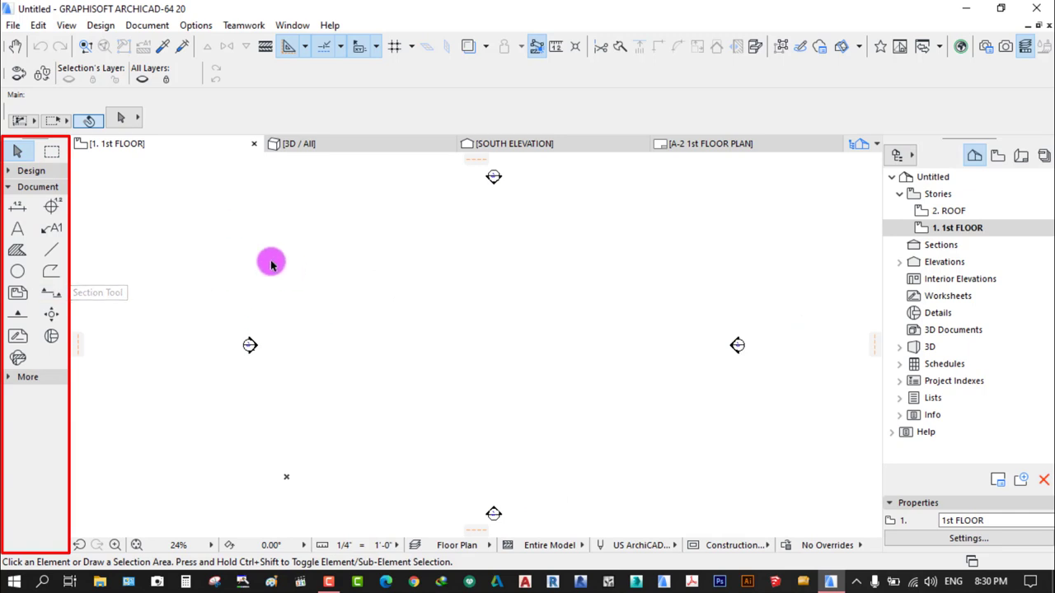
{"action": "left_click", "coordinate": [34, 189]}
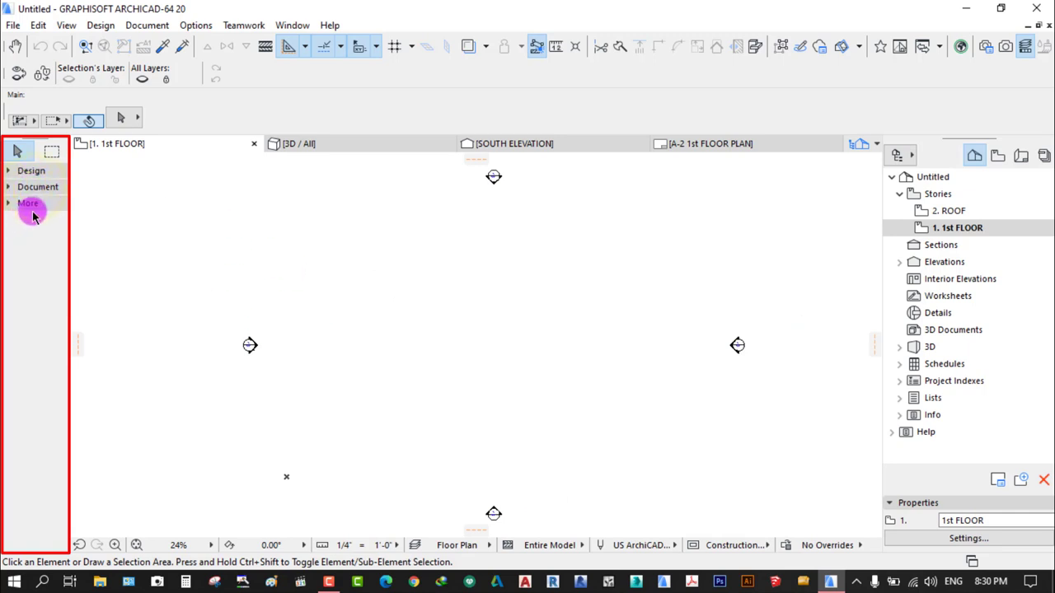
{"action": "left_click", "coordinate": [33, 203]}
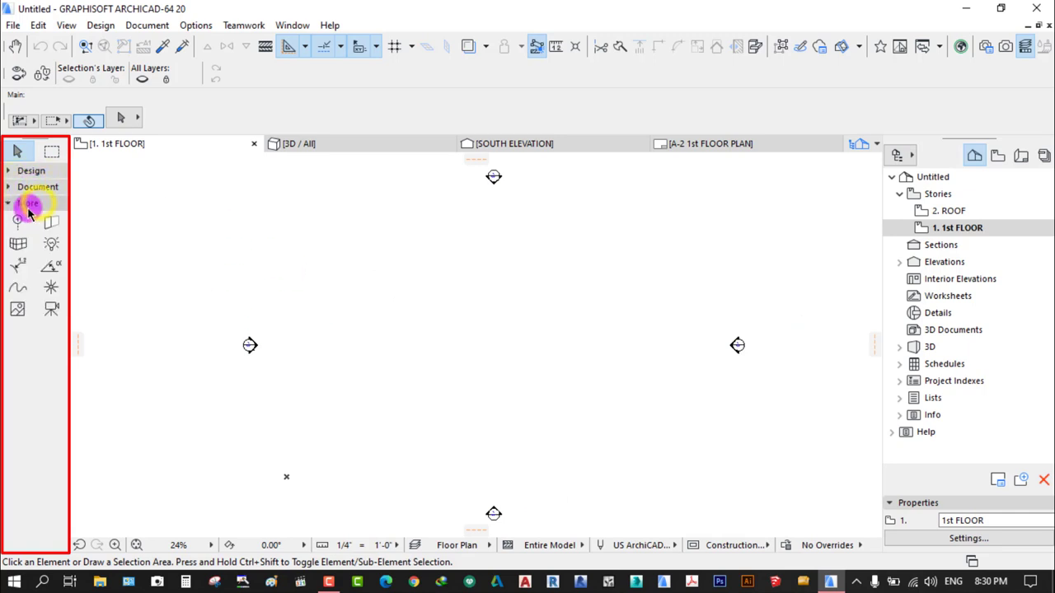
{"action": "left_click", "coordinate": [4, 206]}
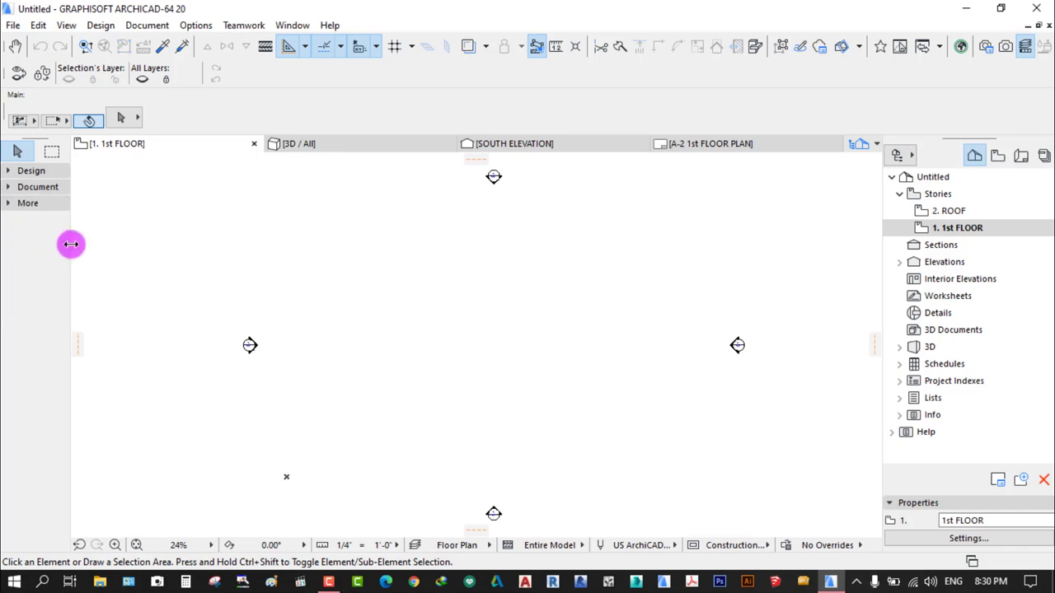
Widen the Toolbox enough to show the tool names and expand its Design group
{"action": "left_click_drag", "start_coordinate": [71, 243], "coordinate": [108, 243]}
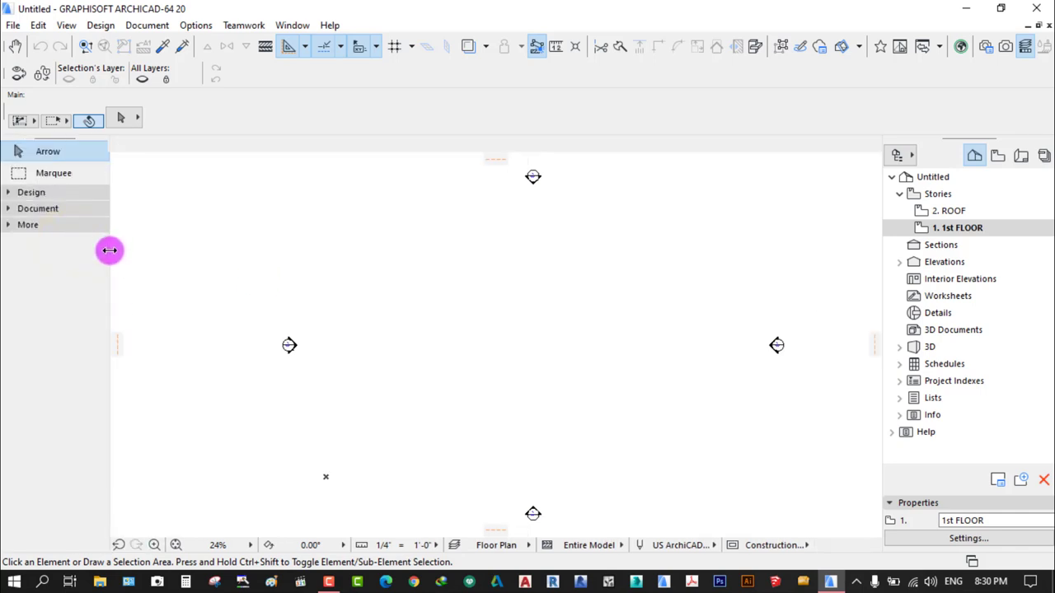
{"action": "left_click", "coordinate": [29, 195]}
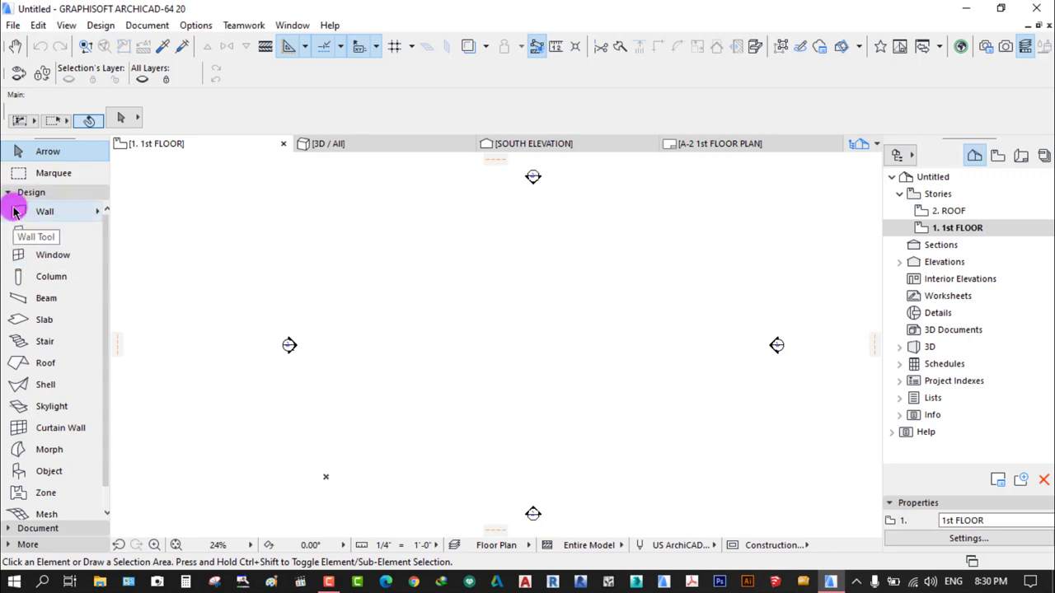
{"action": "mouse_move", "coordinate": [107, 242]}
{"action": "left_mouse_down"}
{"action": "mouse_move", "coordinate": [27, 243]}
{"action": "mouse_move", "coordinate": [102, 243]}
{"action": "left_mouse_up"}
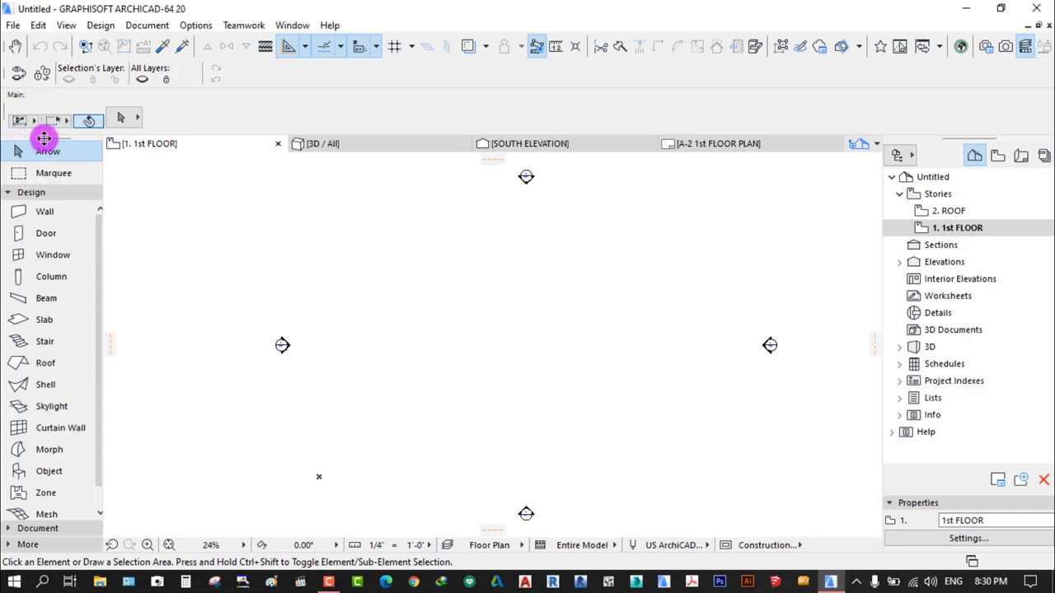
Float the Toolbox over the floor plan in two columns, and dock it back at the window's edge with a wider single column
{"action": "left_click_drag", "start_coordinate": [44, 138], "coordinate": [453, 214]}
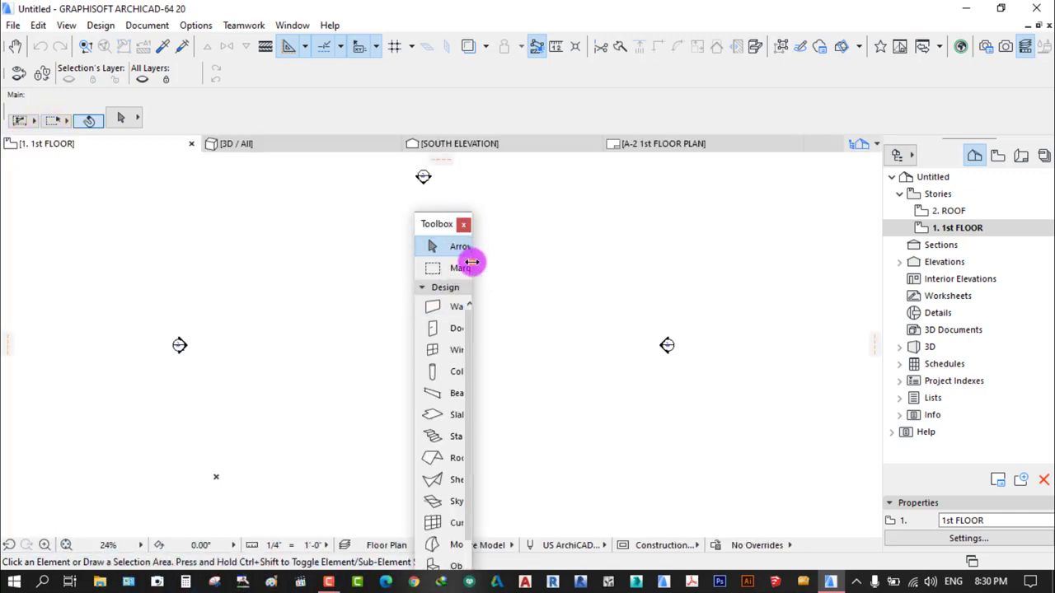
{"action": "left_click_drag", "start_coordinate": [471, 262], "coordinate": [580, 266]}
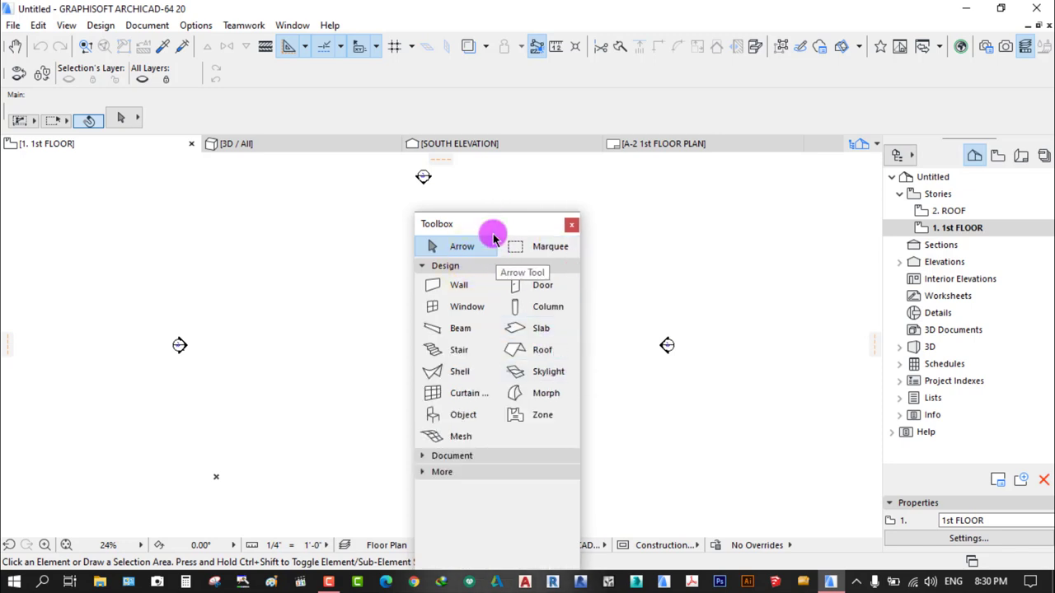
{"action": "left_click_drag", "start_coordinate": [493, 238], "coordinate": [6, 241]}
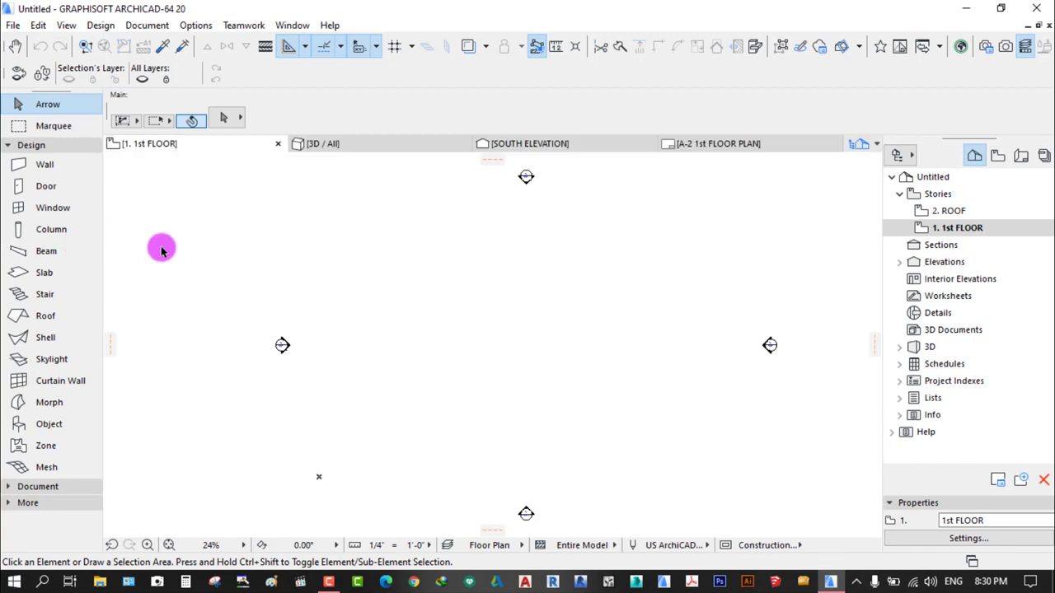
{"action": "left_click_drag", "start_coordinate": [102, 215], "coordinate": [127, 214]}
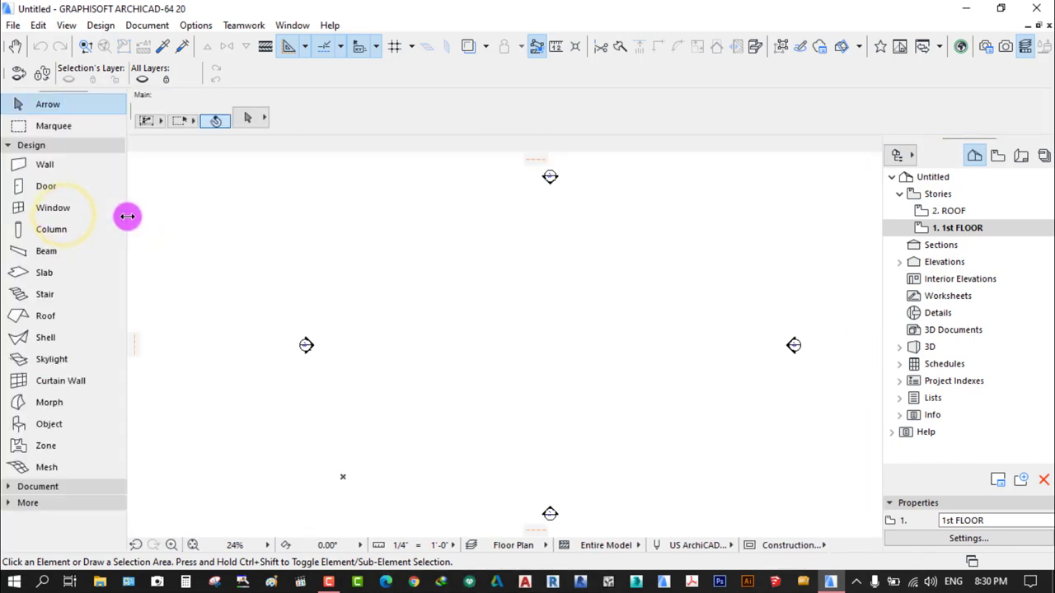
Collapse the Design group of the Toolbox, compare the Arrow and Marquee tools, and activate the Marquee tool
{"action": "left_click", "coordinate": [32, 145]}
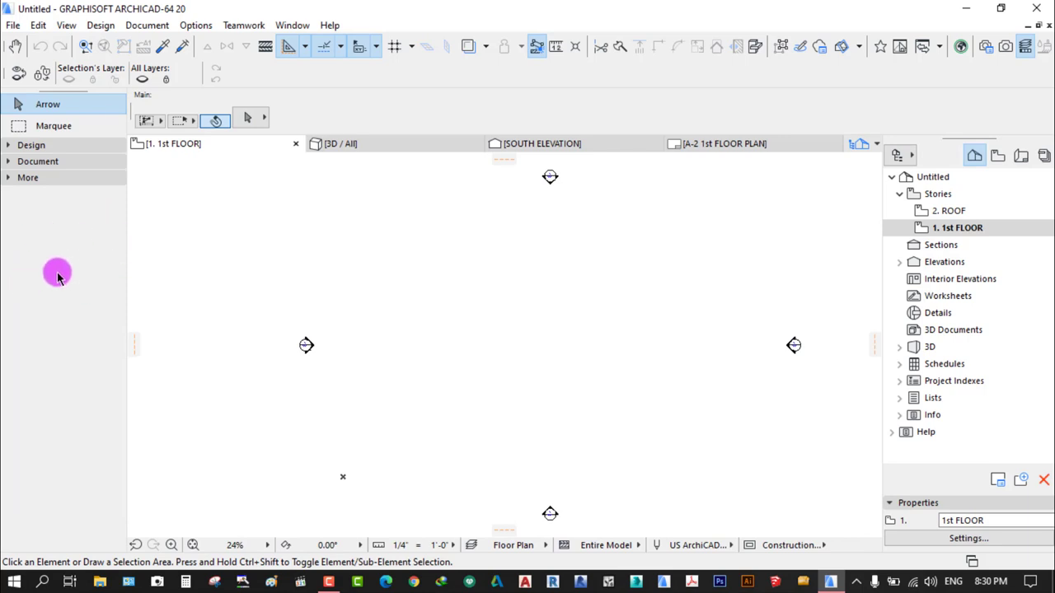
{"action": "left_click", "coordinate": [54, 126]}
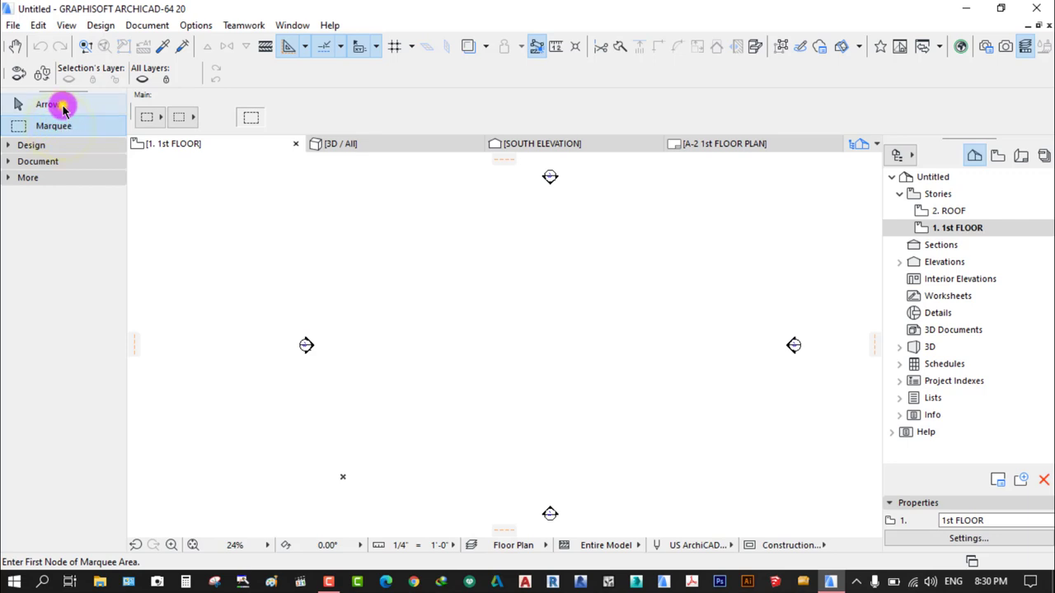
{"action": "left_click", "coordinate": [62, 105]}
{"action": "left_click", "coordinate": [56, 125]}
{"action": "left_click", "coordinate": [55, 105]}
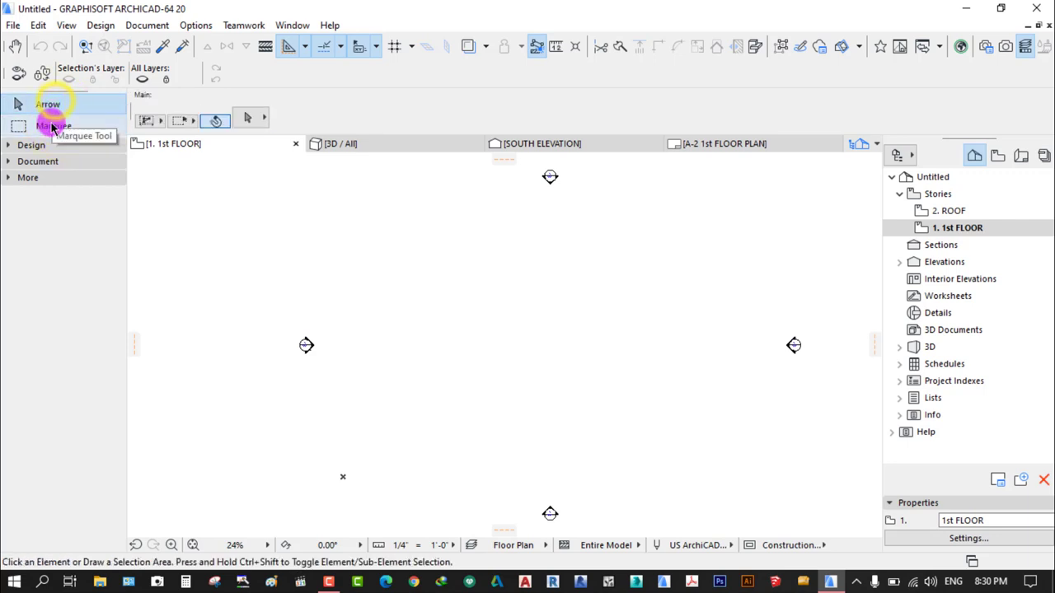
{"action": "left_click", "coordinate": [52, 126]}
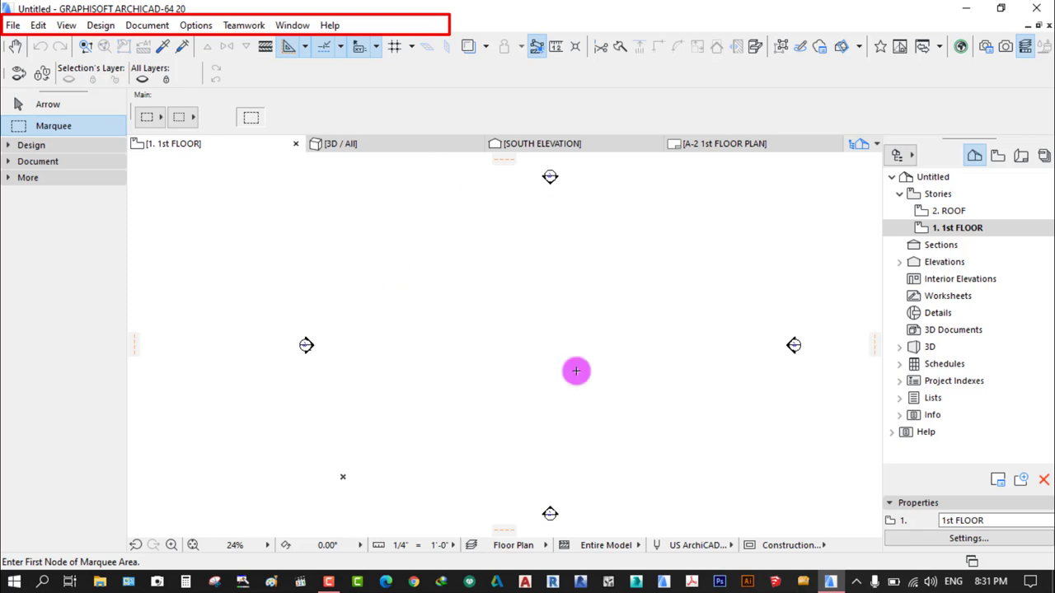
Examine the File commands, including the Interoperability options, and switch back to the Arrow tool
{"action": "left_click", "coordinate": [14, 33]}
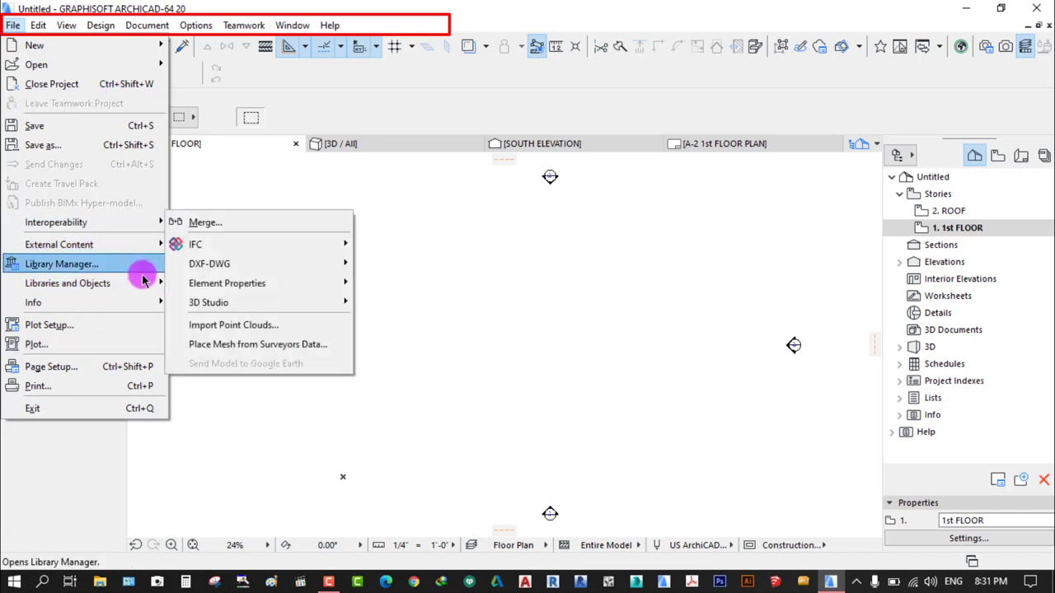
{"action": "left_click", "coordinate": [291, 252]}
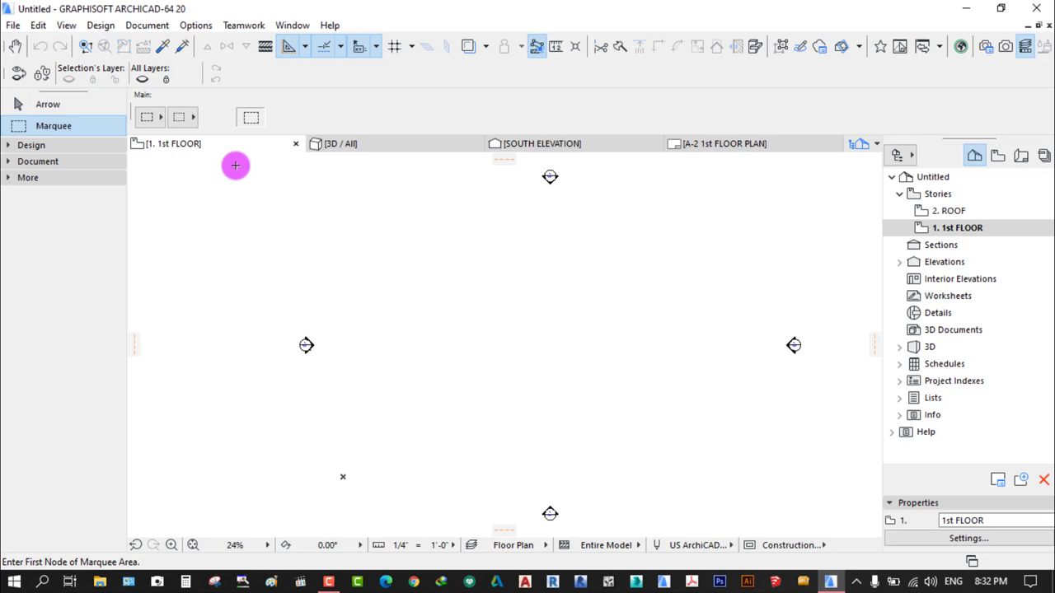
{"action": "left_click", "coordinate": [47, 105]}
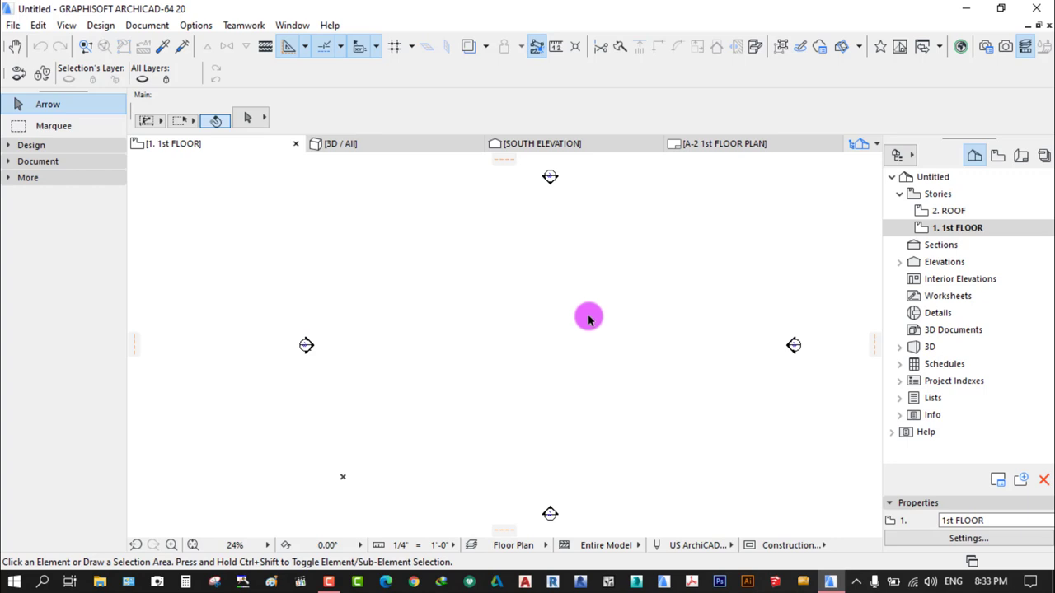
Float the layer controls toolbar (Selection's Layer, All Layers) over the floor plan and close it
{"action": "left_click", "coordinate": [488, 316]}
{"action": "left_click", "coordinate": [478, 318]}
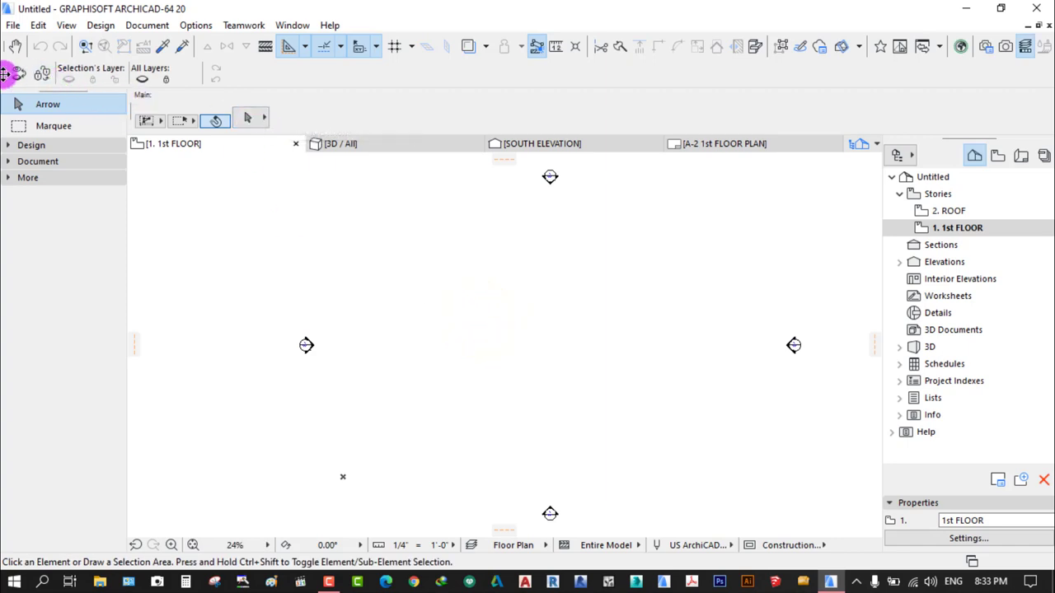
{"action": "left_click_drag", "start_coordinate": [4, 74], "coordinate": [483, 334]}
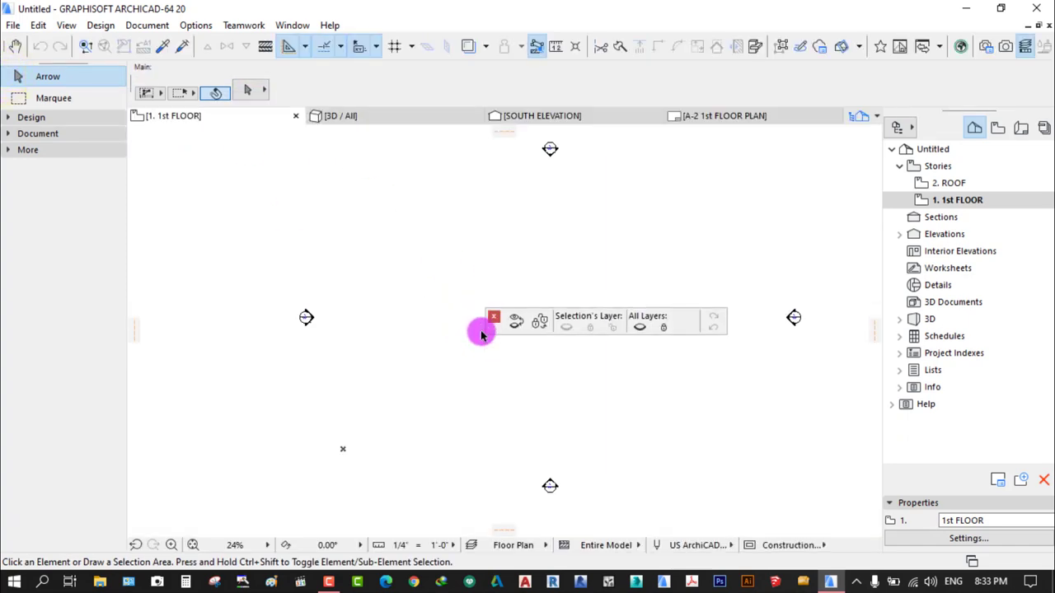
{"action": "left_click", "coordinate": [494, 318]}
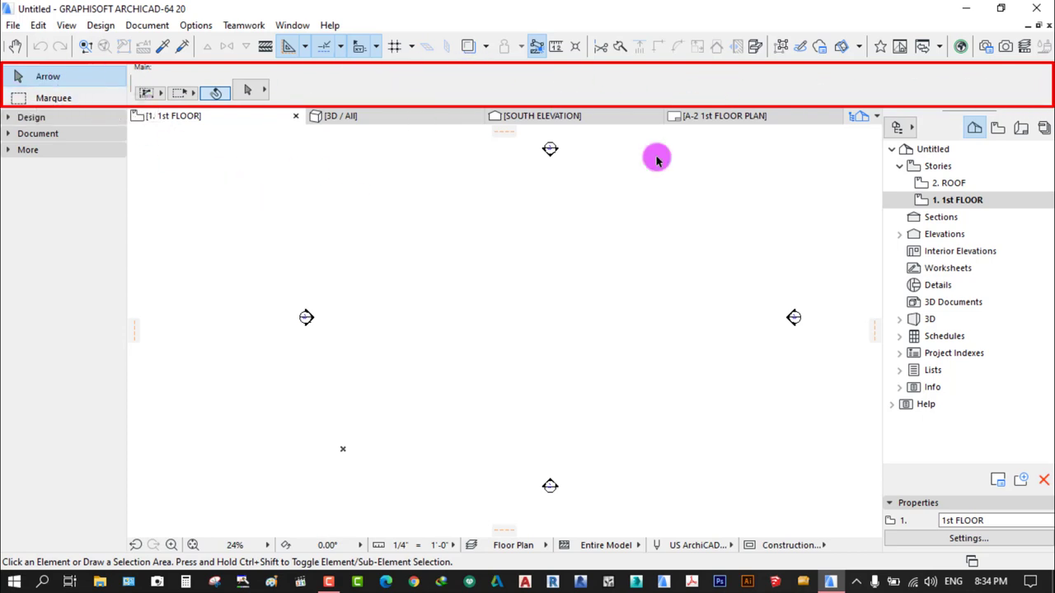
Expand the Design group and compare the Wall and Marquee tool settings, including the Marquee's geometry and selection methods
{"action": "left_click", "coordinate": [11, 122]}
{"action": "left_click", "coordinate": [43, 136]}
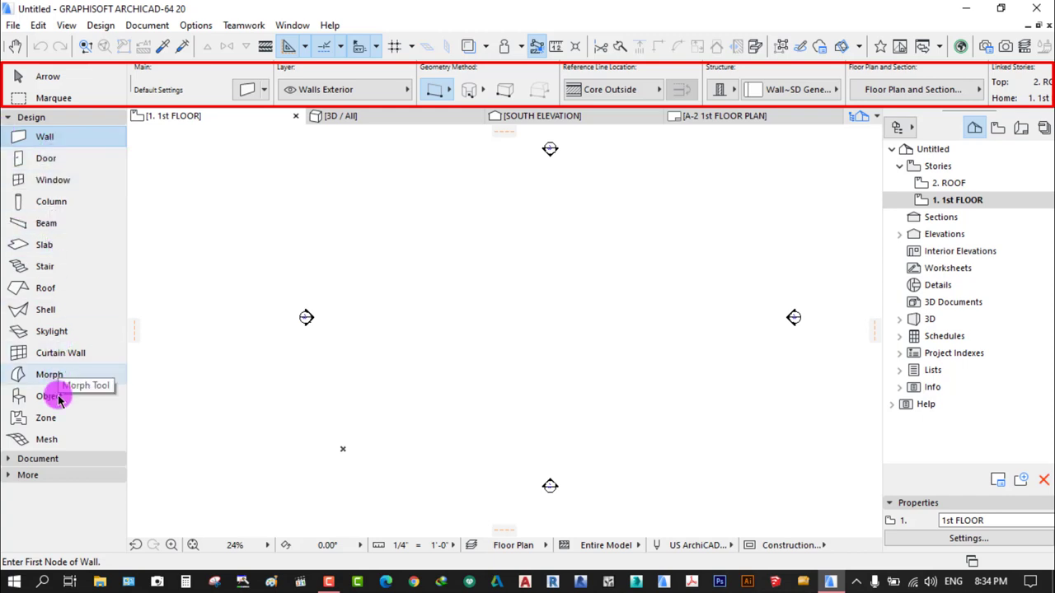
{"action": "left_click", "coordinate": [58, 98]}
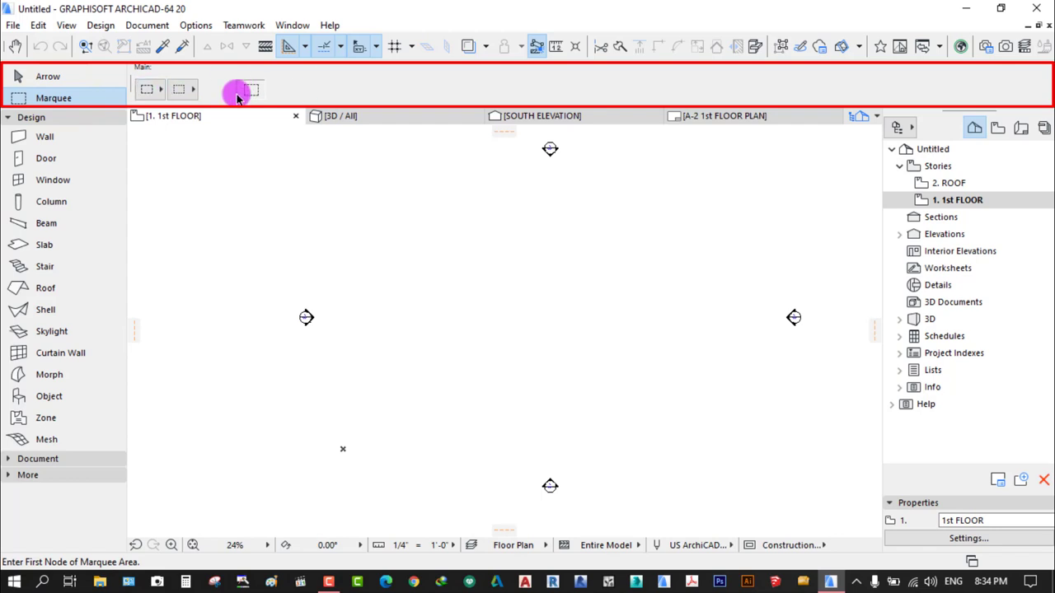
{"action": "left_click", "coordinate": [195, 89]}
{"action": "left_click", "coordinate": [219, 73]}
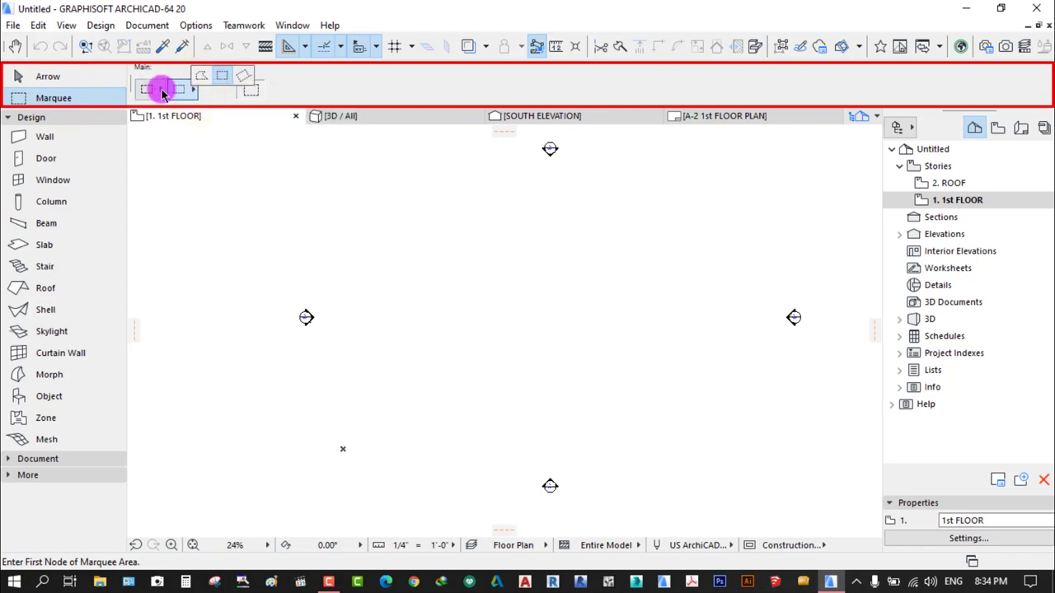
{"action": "left_click", "coordinate": [153, 88]}
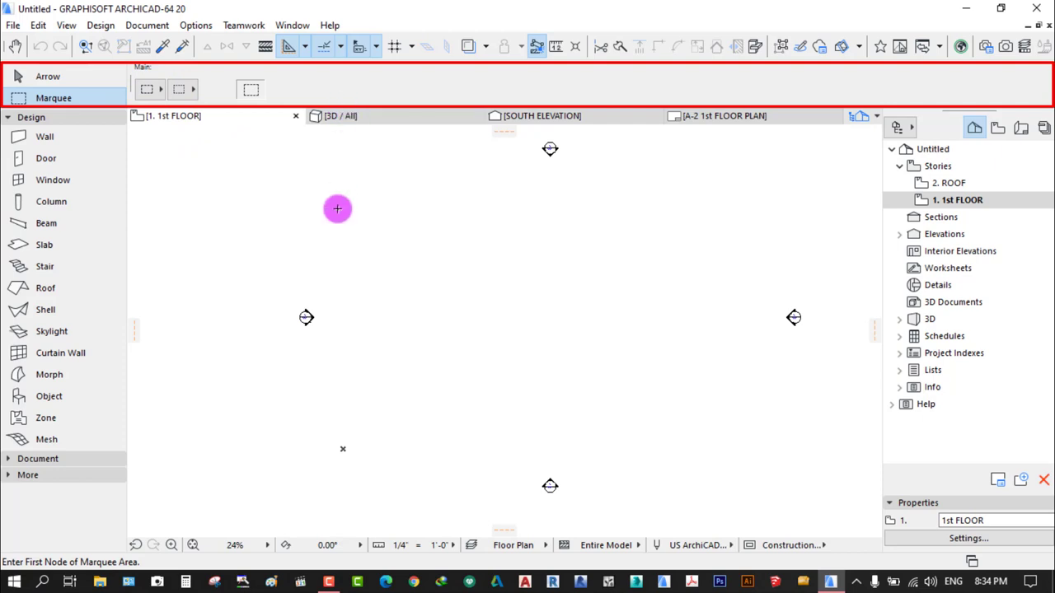
Draw a small rectangular marquee in the floor plan and replace it with a larger one between the elevation markers
{"action": "left_click", "coordinate": [428, 213]}
{"action": "left_click", "coordinate": [400, 251]}
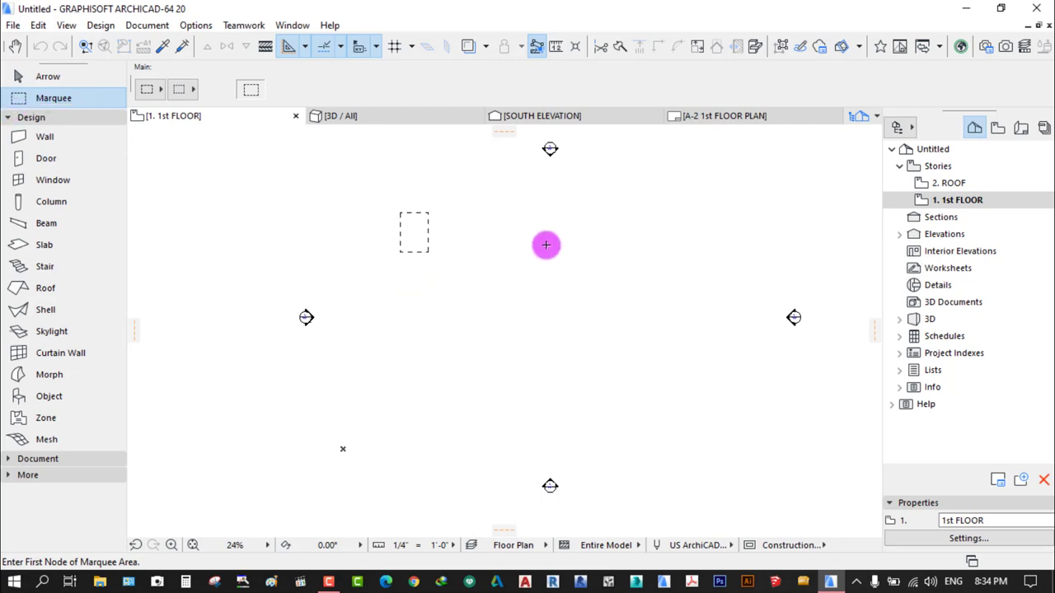
{"action": "left_click", "coordinate": [604, 227]}
{"action": "left_click", "coordinate": [425, 358]}
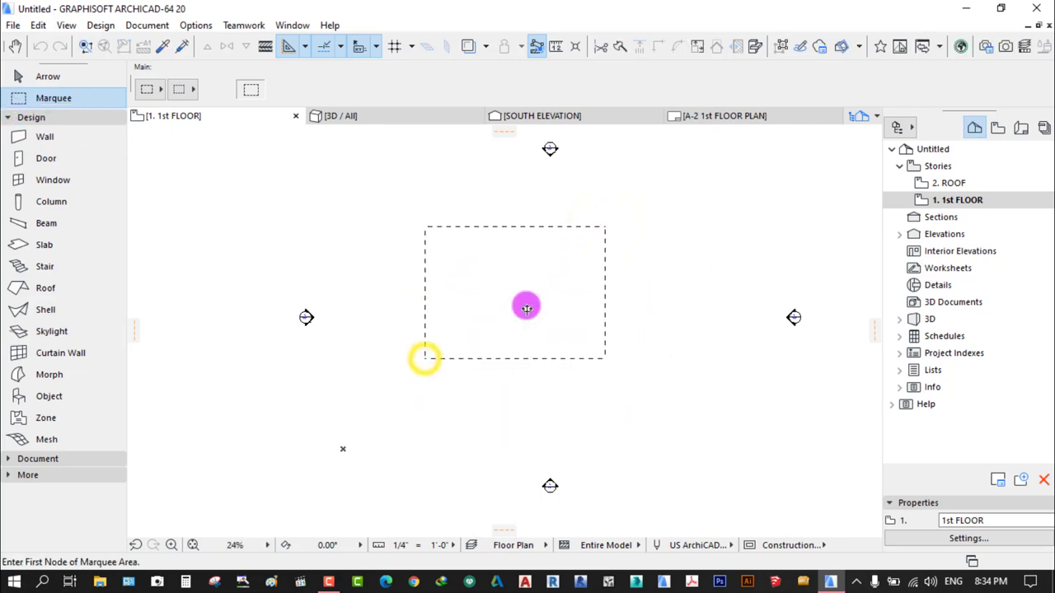
{"action": "scroll", "coordinate": [496, 321], "scroll_direction": "up", "scroll_amount": 1}
{"action": "scroll", "coordinate": [501, 287], "scroll_direction": "down", "scroll_amount": 1}
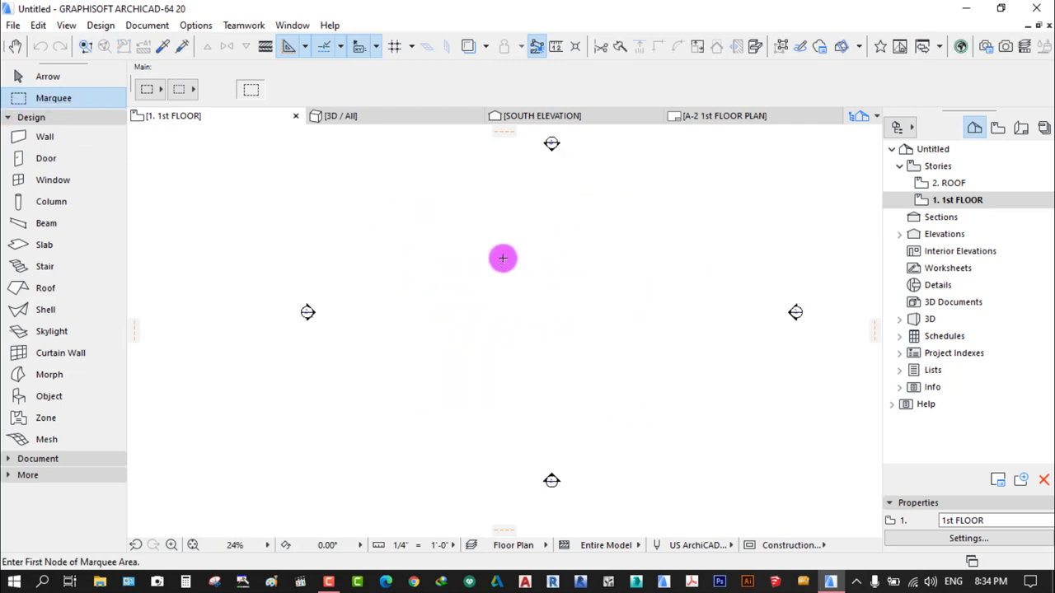
Clear the marquee from the floor plan with the Arrow tool active, and collapse the Design group of the Toolbox
{"action": "left_click", "coordinate": [54, 78]}
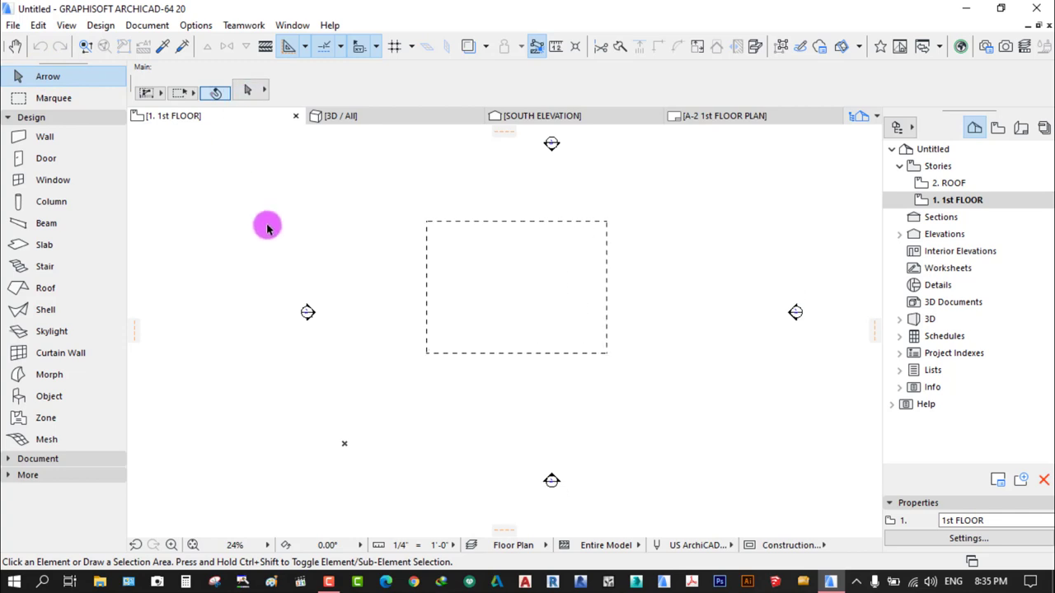
{"action": "left_click", "coordinate": [336, 266]}
{"action": "left_click", "coordinate": [341, 268]}
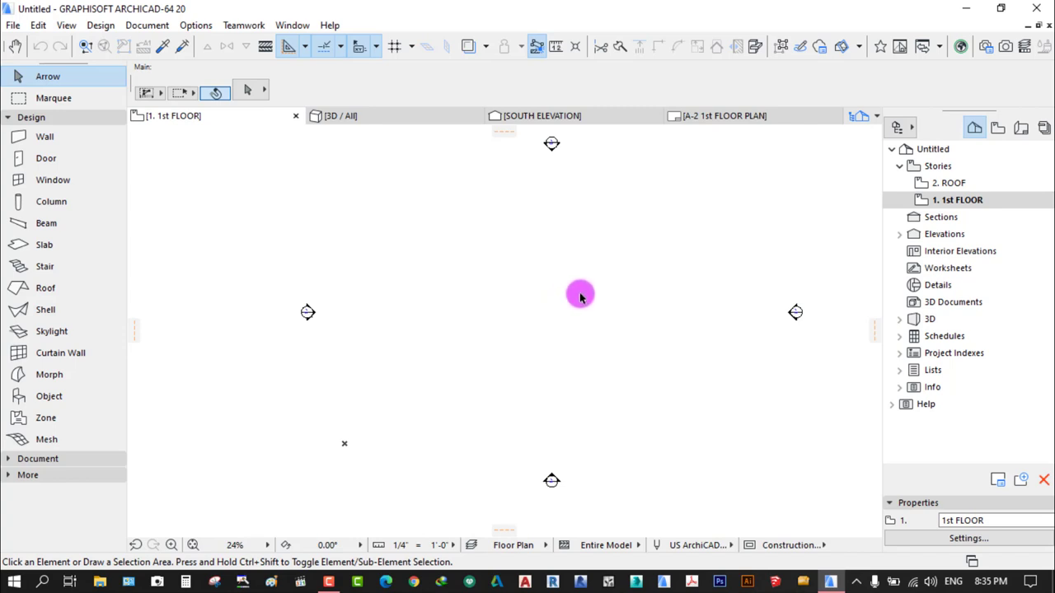
{"action": "left_click", "coordinate": [16, 118]}
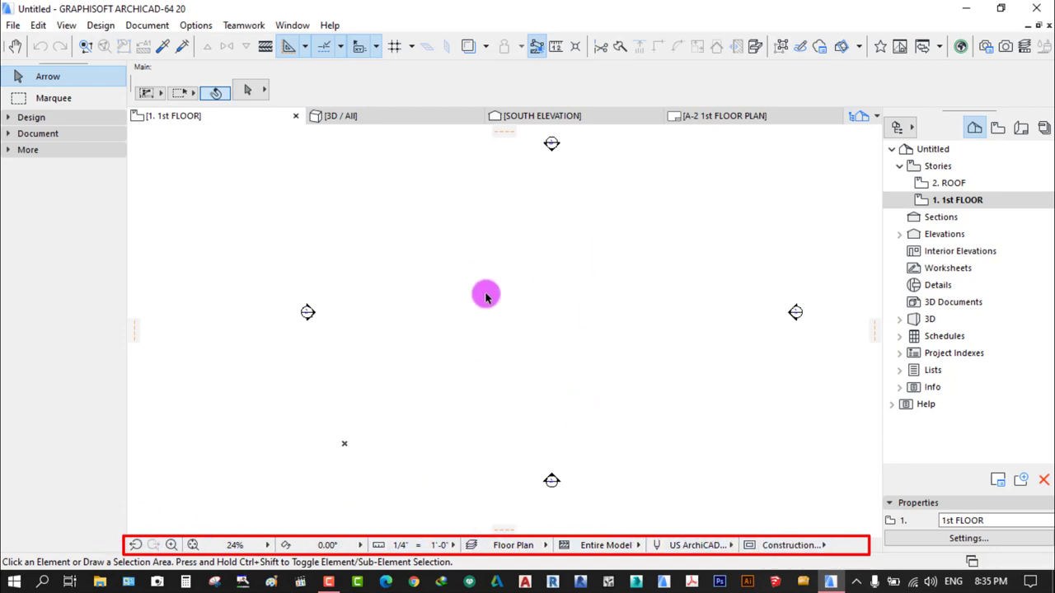
Restore the previous zoom, zoom into a rectangular area in the middle of the floor plan, and zoom back out
{"action": "left_click", "coordinate": [140, 546]}
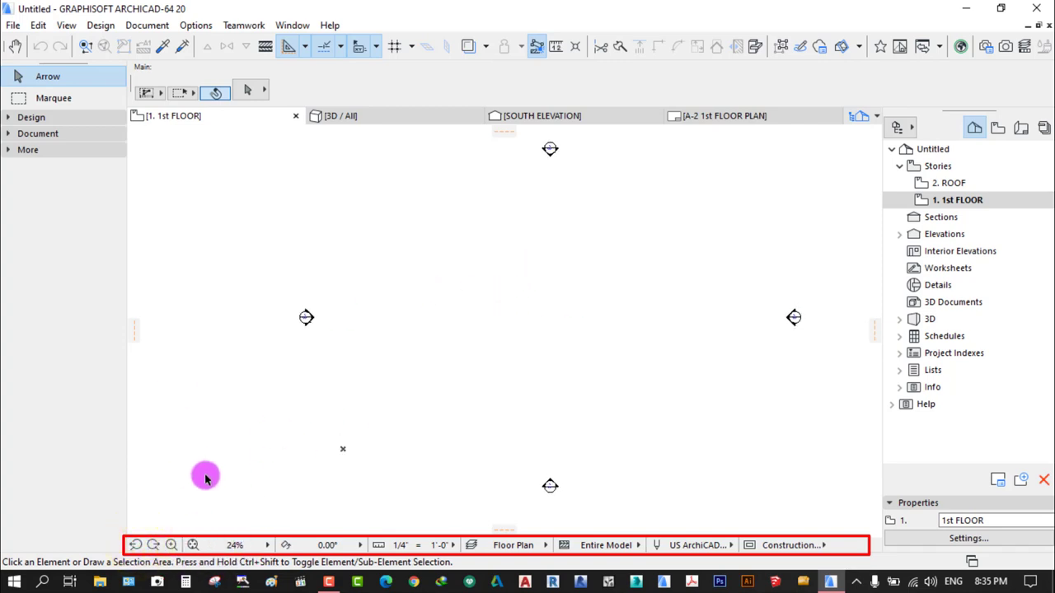
{"action": "left_click", "coordinate": [172, 545]}
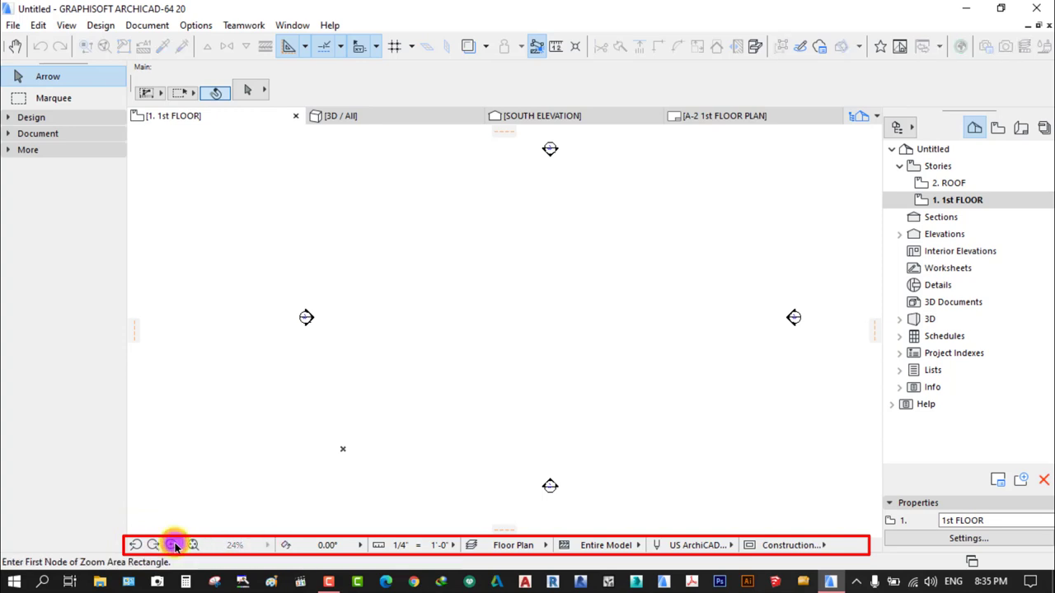
{"action": "left_click", "coordinate": [652, 236]}
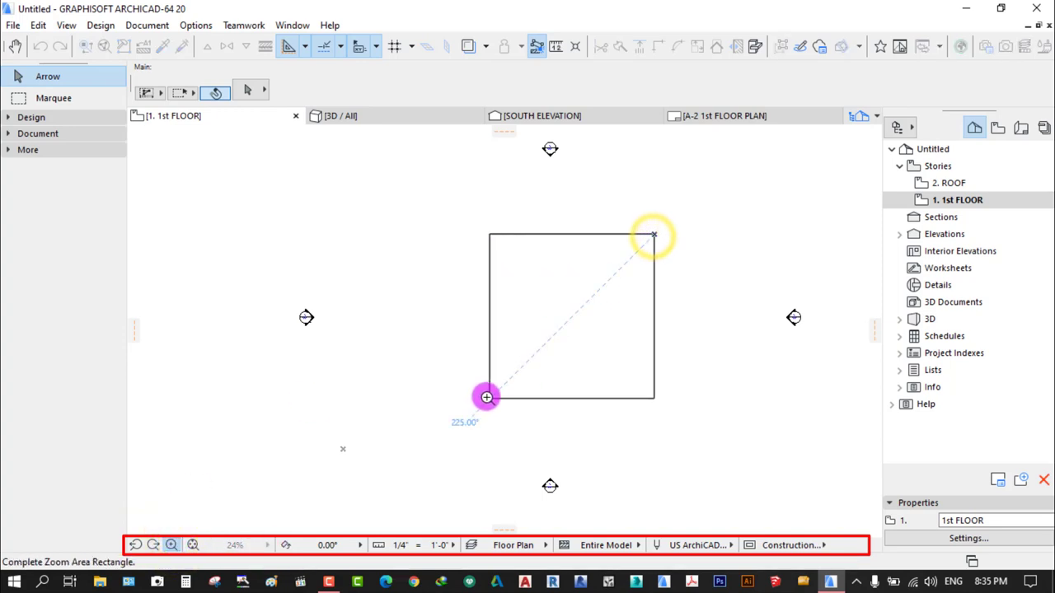
{"action": "left_click", "coordinate": [478, 393]}
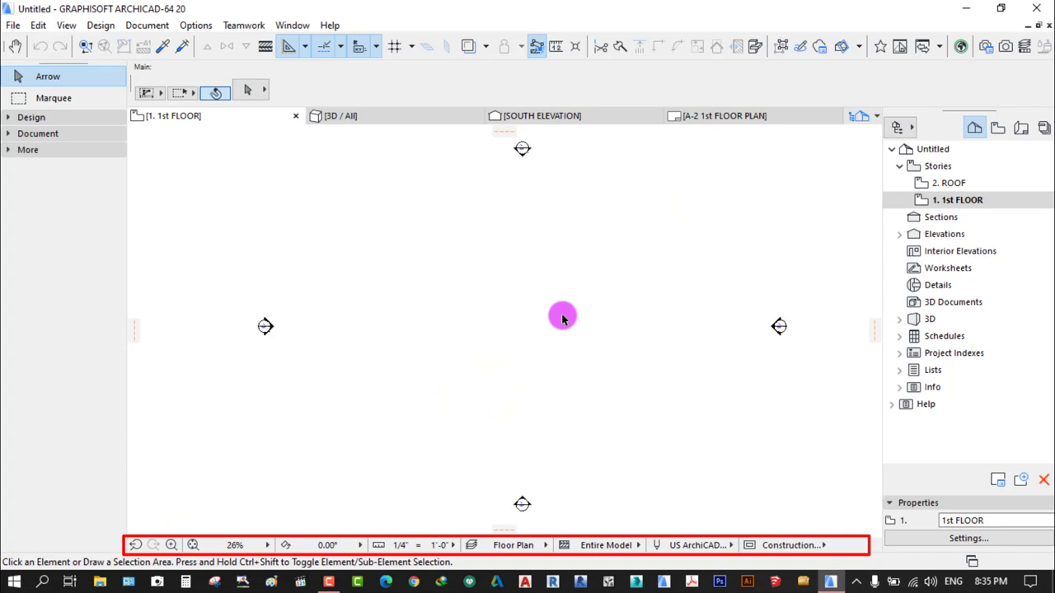
{"action": "scroll", "coordinate": [563, 318], "scroll_direction": "down", "scroll_amount": 2}
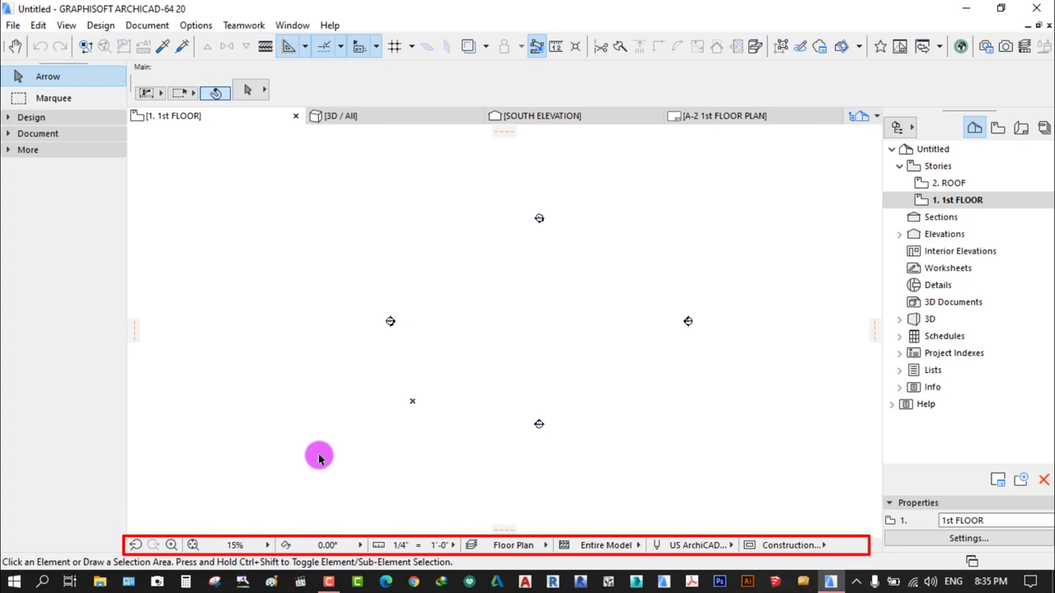
Examine the available view orientations and draw a selection rectangle in the empty middle of the floor plan
{"action": "left_click", "coordinate": [359, 545]}
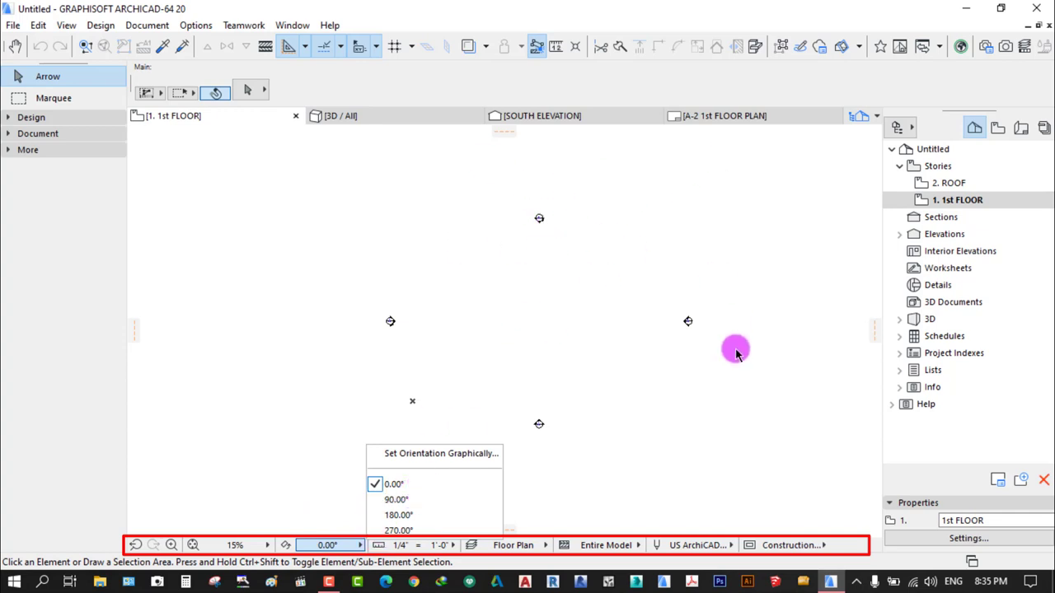
{"action": "left_click", "coordinate": [532, 376]}
{"action": "left_click", "coordinate": [533, 330]}
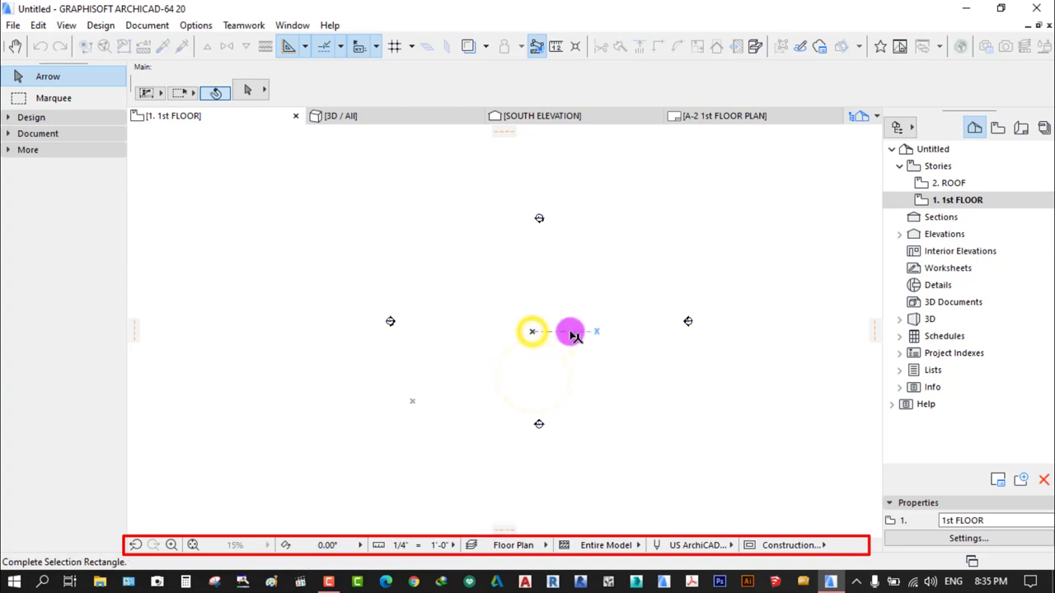
{"action": "left_click", "coordinate": [593, 305]}
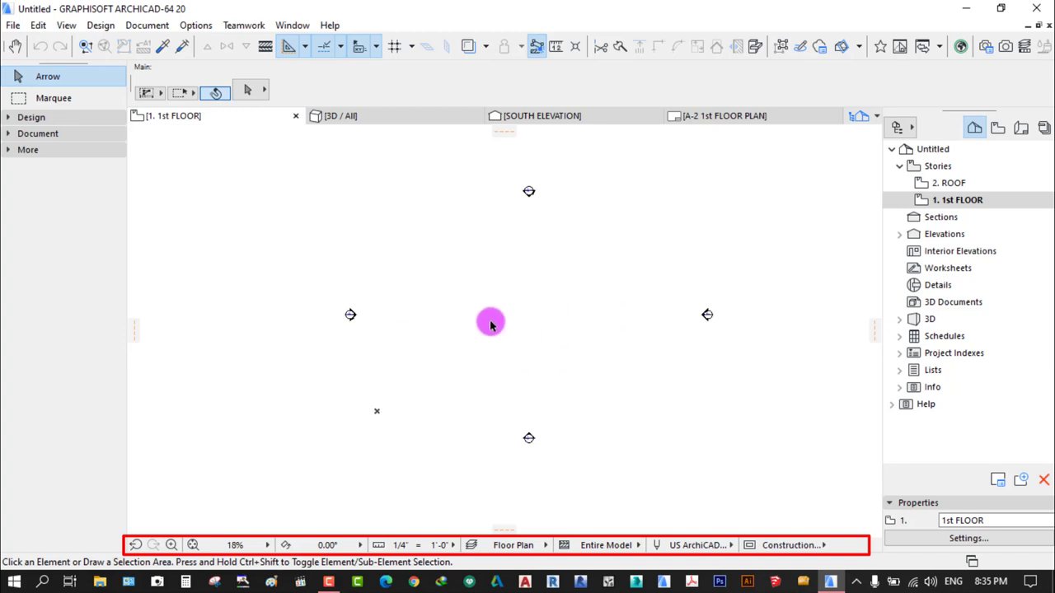
{"action": "scroll", "coordinate": [531, 321], "scroll_direction": "up", "scroll_amount": 1}
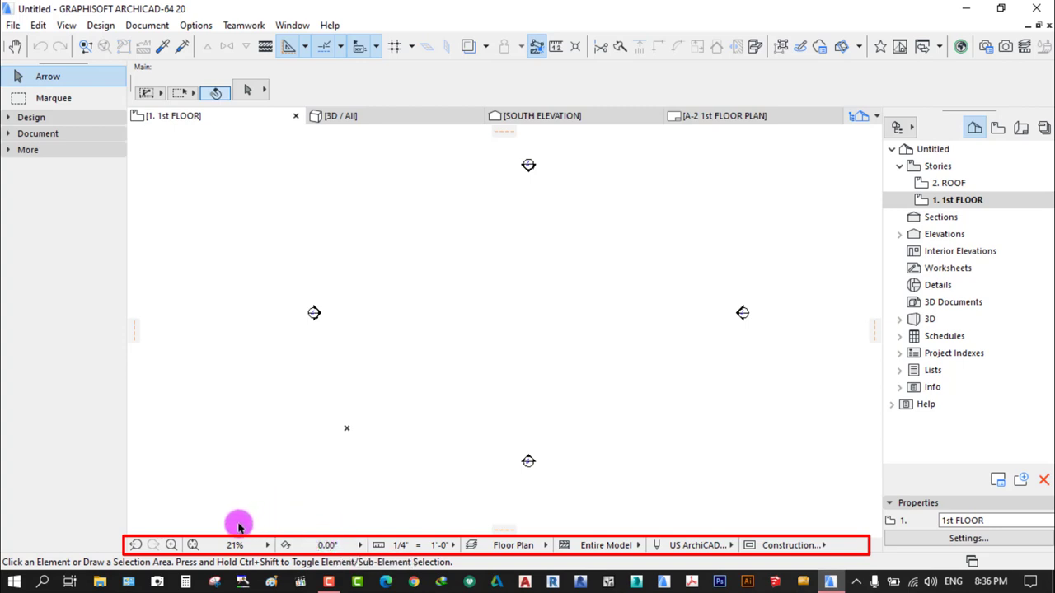
Examine the list of drawing scales available for the floor plan
{"action": "left_click", "coordinate": [407, 546]}
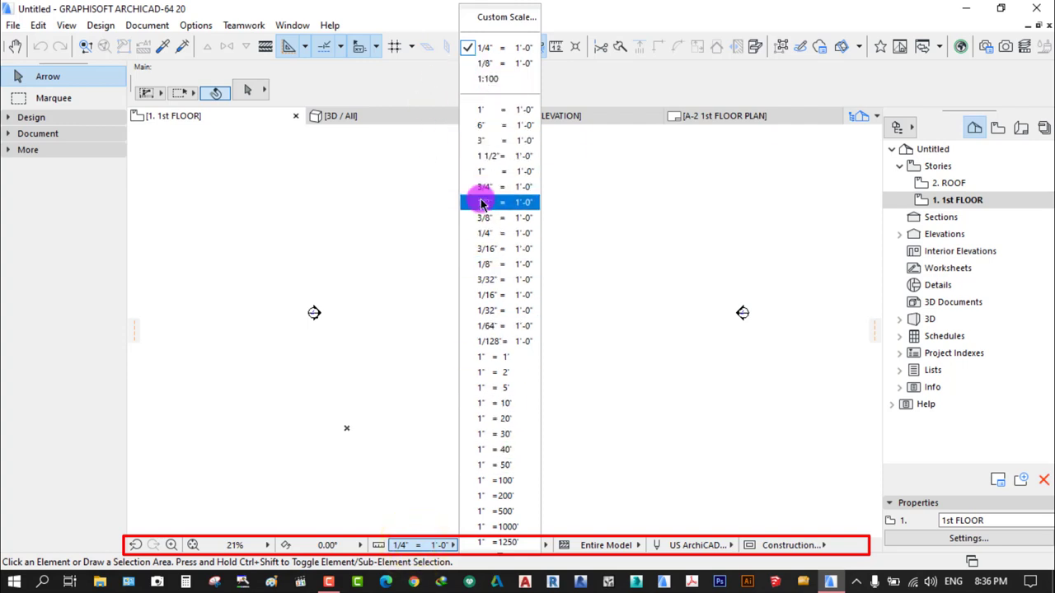
{"action": "left_click", "coordinate": [401, 219]}
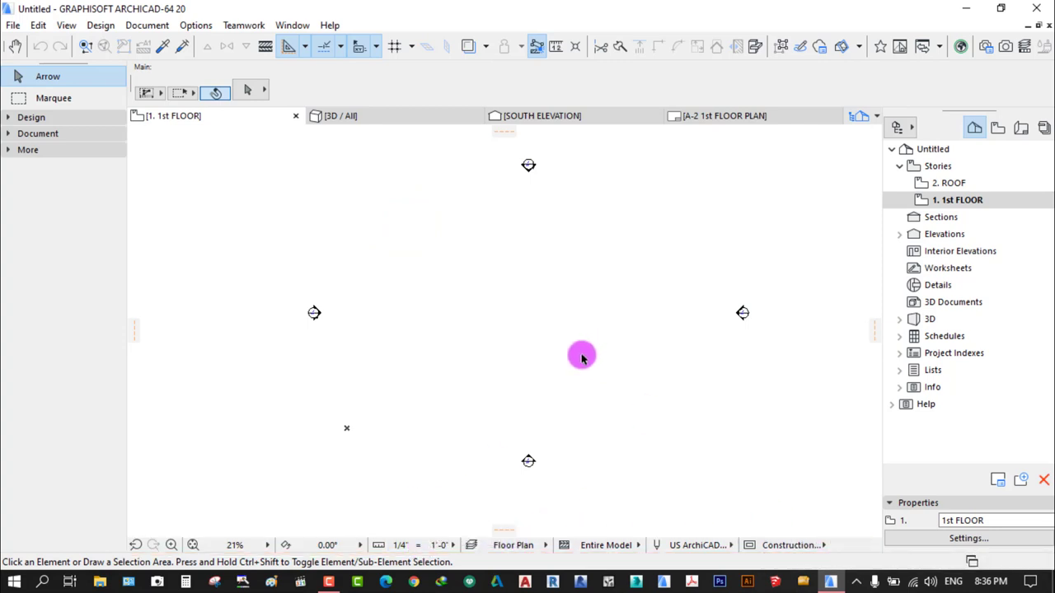
{"action": "middle_click_drag", "start_coordinate": [560, 326], "coordinate": [567, 310]}
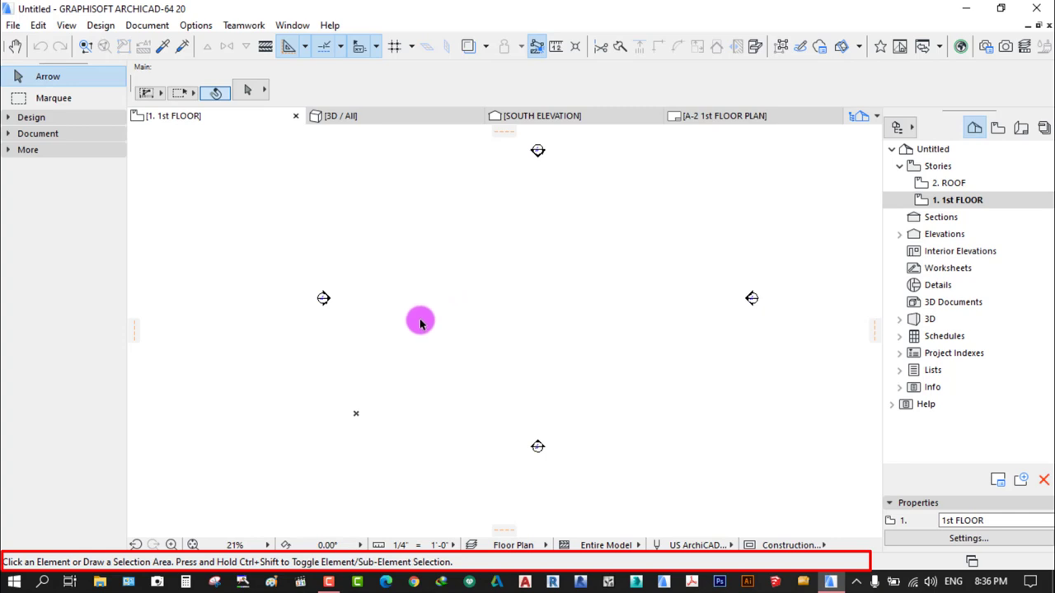
Draw a diagonal exterior wall across the middle of the 1st floor plan with the Wall tool
{"action": "left_click", "coordinate": [36, 118]}
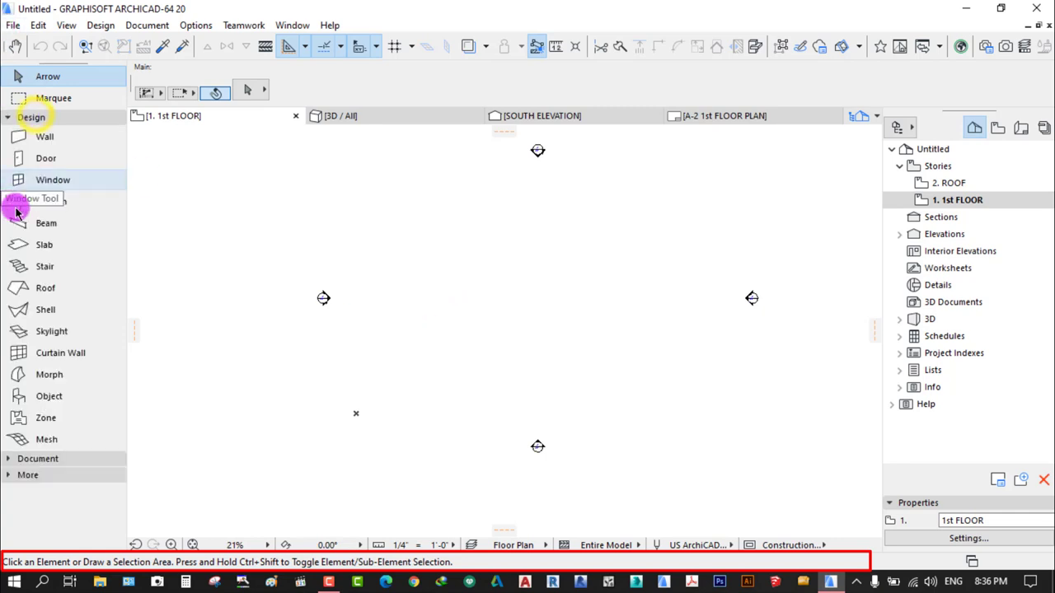
{"action": "left_click", "coordinate": [43, 138]}
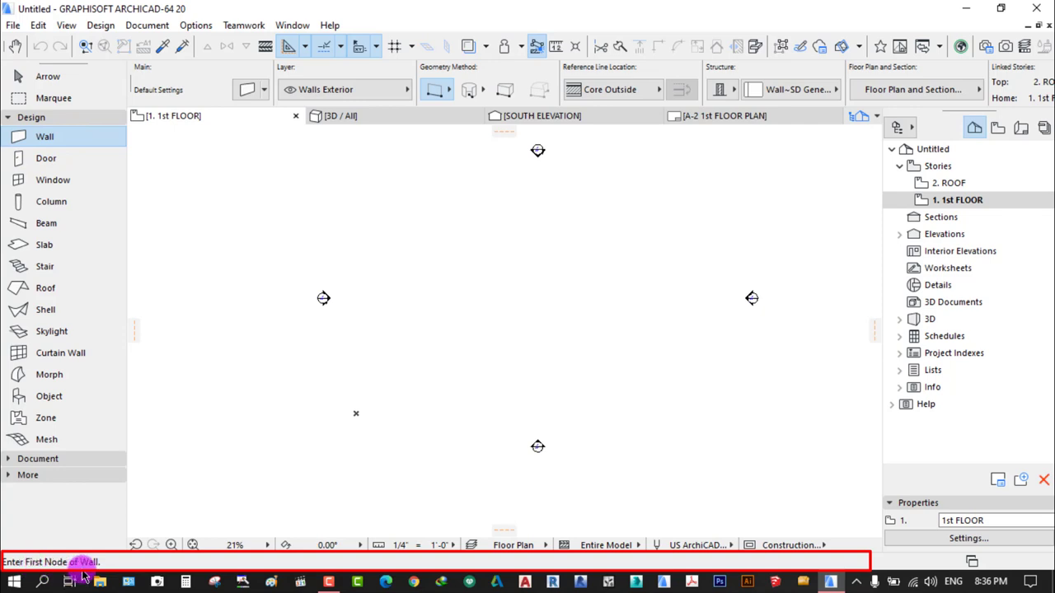
{"action": "left_click", "coordinate": [608, 221]}
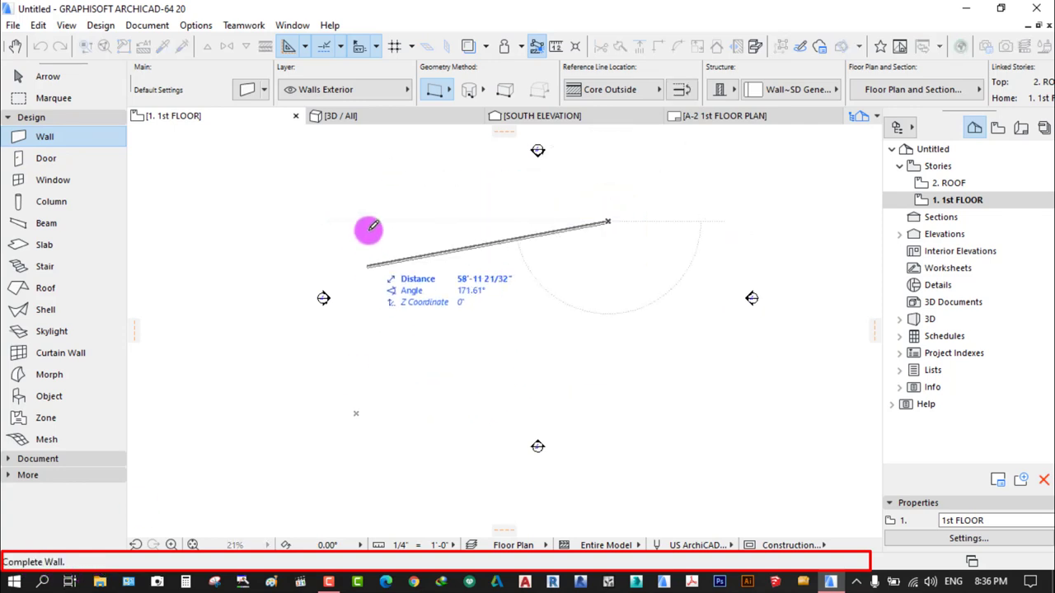
{"action": "left_click", "coordinate": [451, 311]}
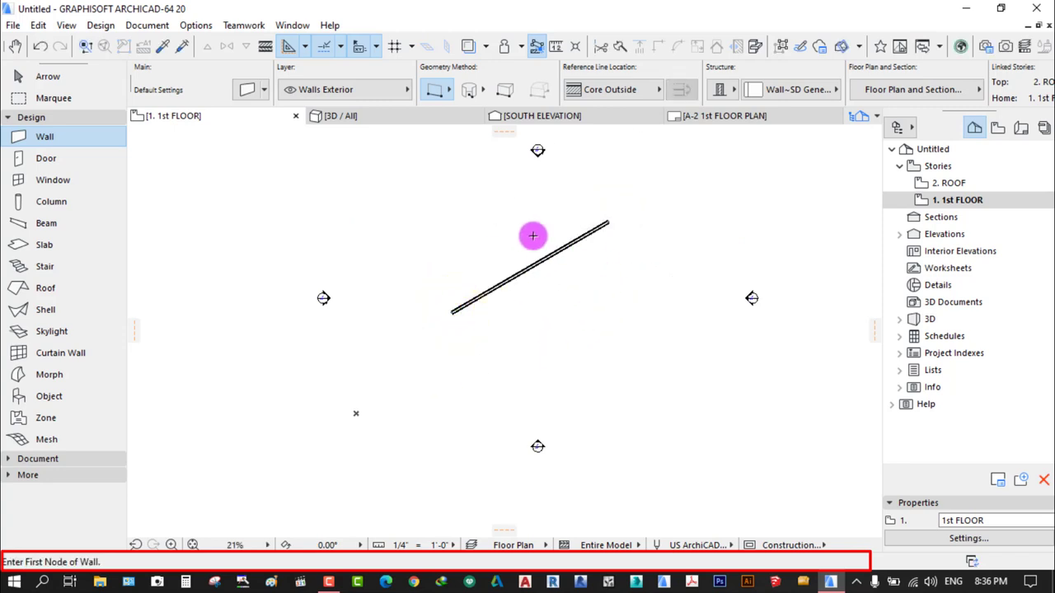
{"action": "scroll", "coordinate": [532, 236], "scroll_direction": "up", "scroll_amount": 2}
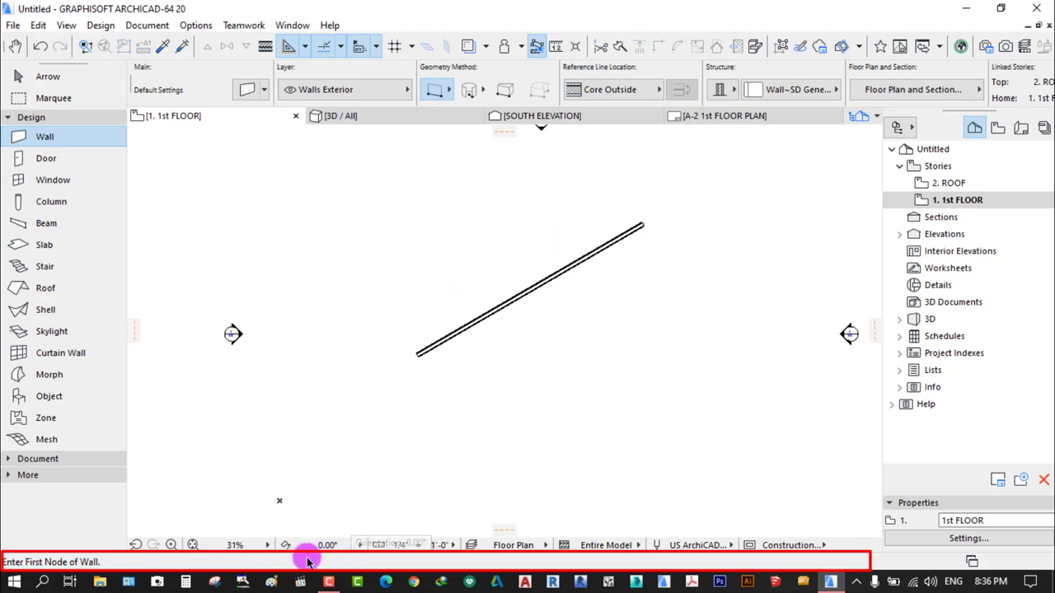
{"action": "right_click", "coordinate": [472, 377]}
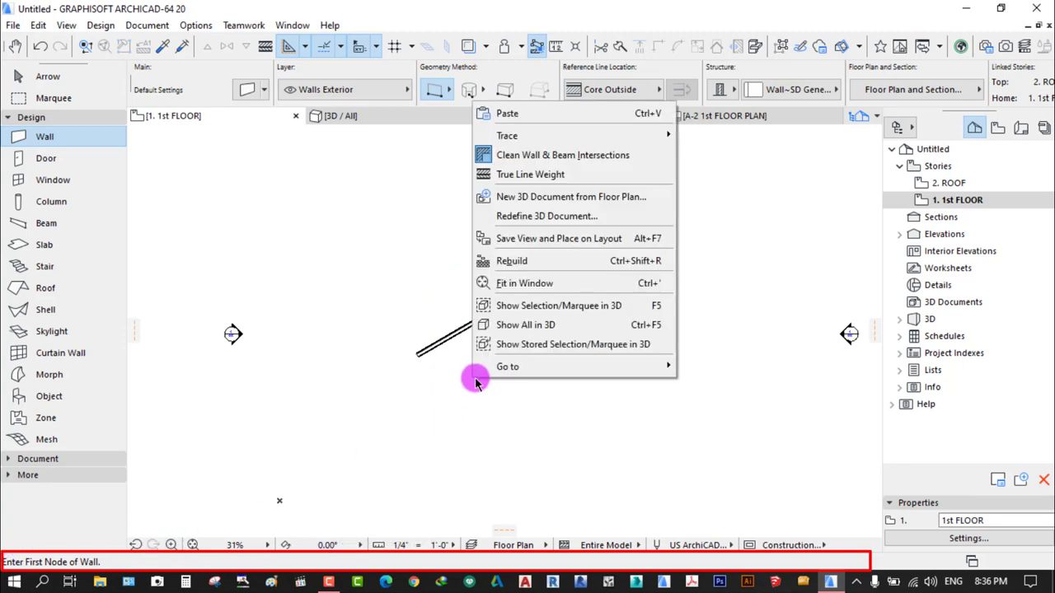
{"action": "left_click", "coordinate": [417, 398]}
Delete the diagonal wall from the floor plan, returning to the Arrow tool to select it
{"action": "left_click", "coordinate": [51, 83]}
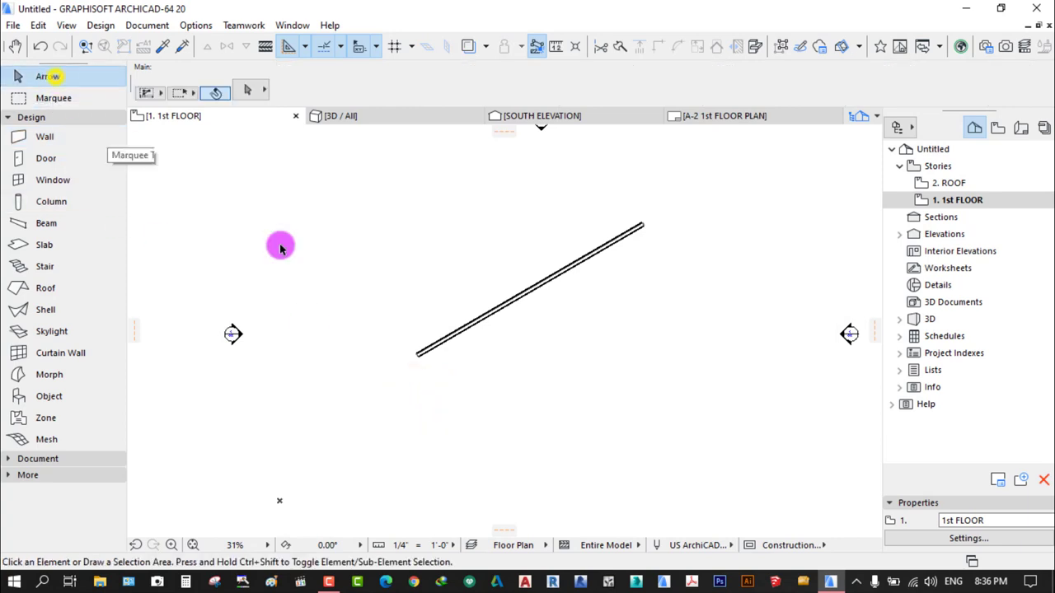
{"action": "left_click", "coordinate": [523, 294]}
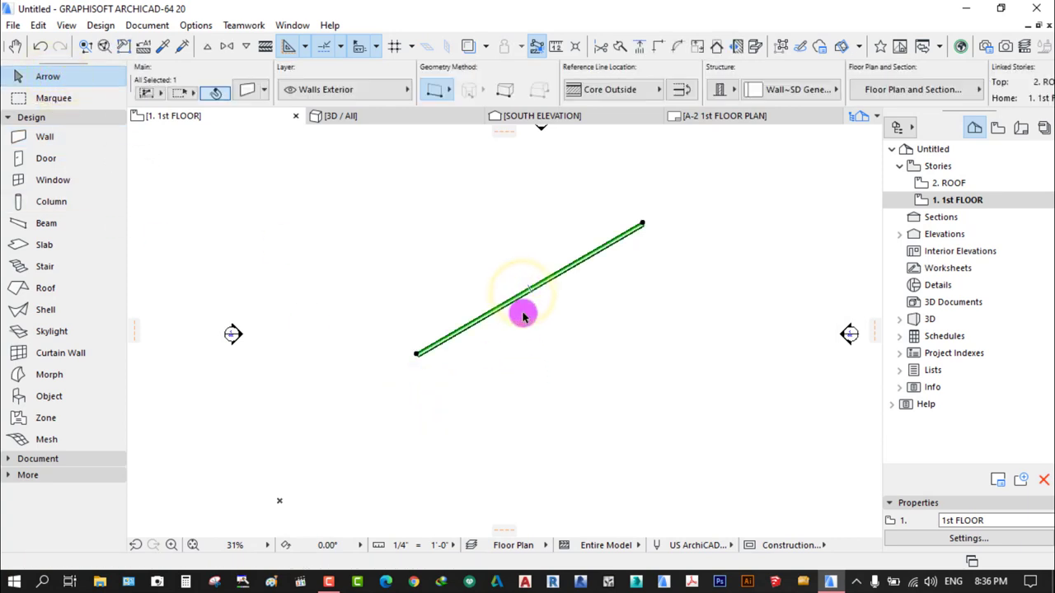
{"action": "right_click", "coordinate": [522, 310]}
{"action": "left_click", "coordinate": [557, 320]}
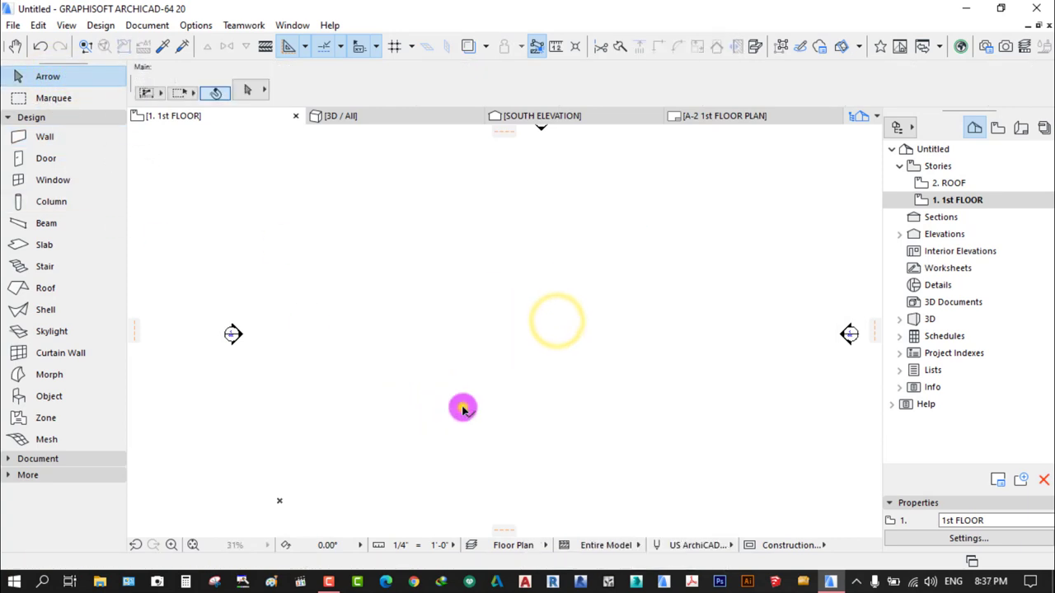
{"action": "left_click", "coordinate": [464, 407]}
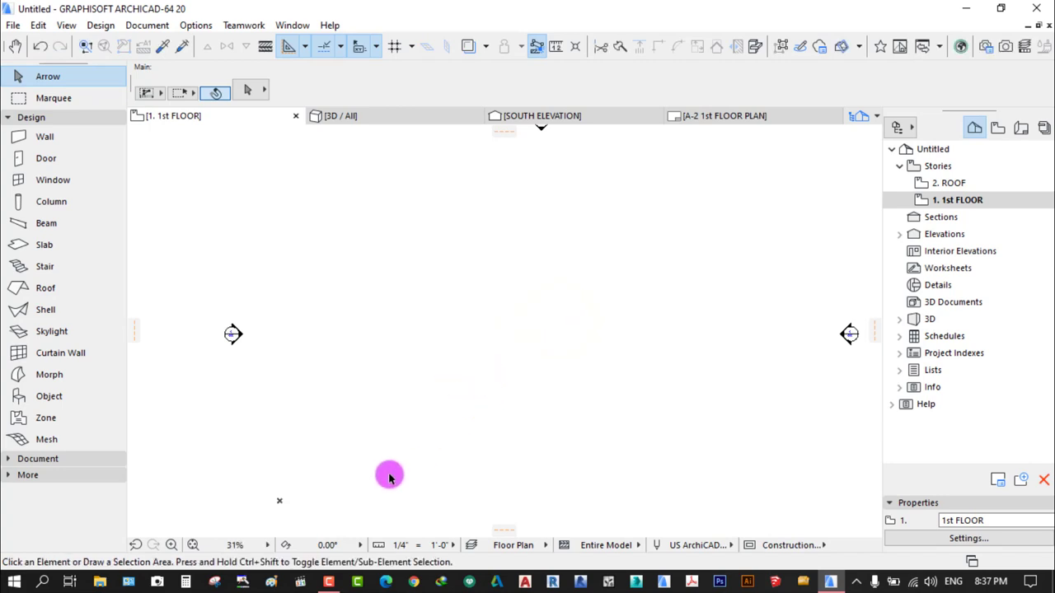
Fit the floor plan in the window and look over the 3D / All view
{"action": "right_click", "coordinate": [546, 252]}
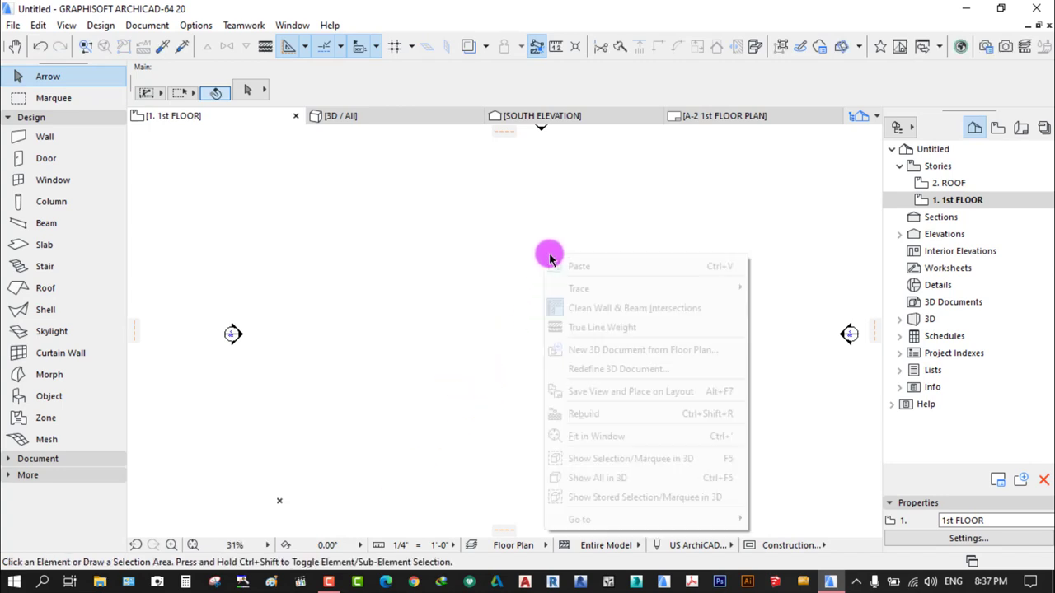
{"action": "left_click", "coordinate": [587, 435]}
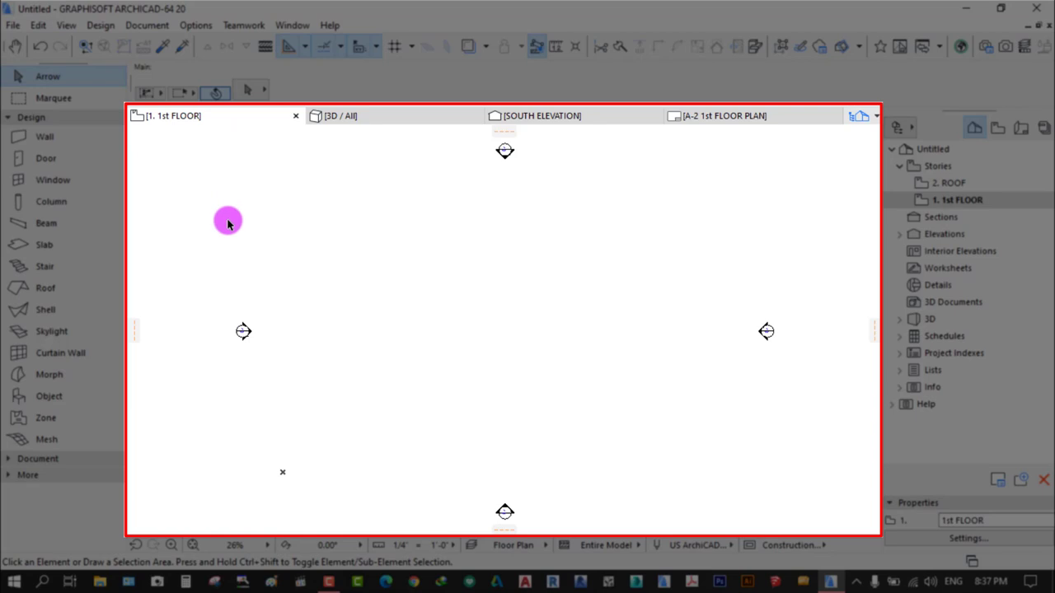
{"action": "left_click", "coordinate": [376, 121]}
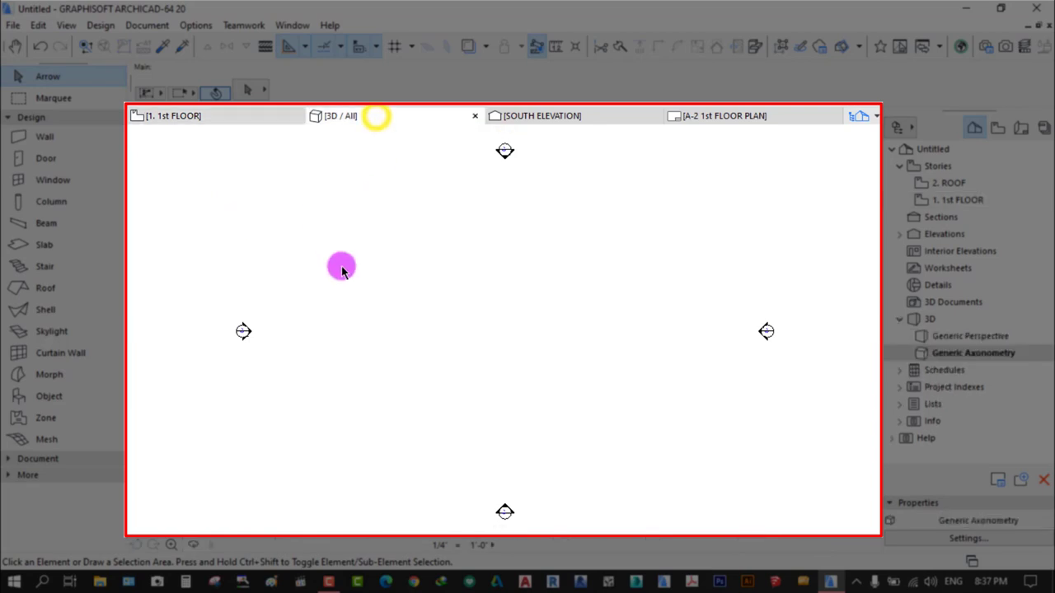
{"action": "scroll", "coordinate": [481, 309], "scroll_direction": "down", "scroll_amount": 3}
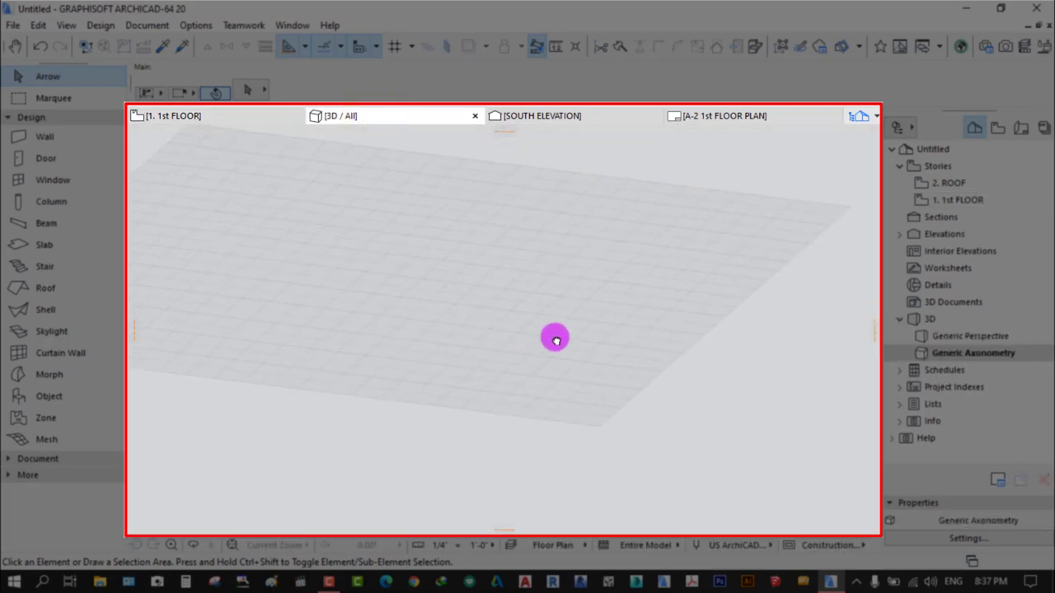
{"action": "middle_click_drag", "start_coordinate": [526, 354], "coordinate": [533, 366]}
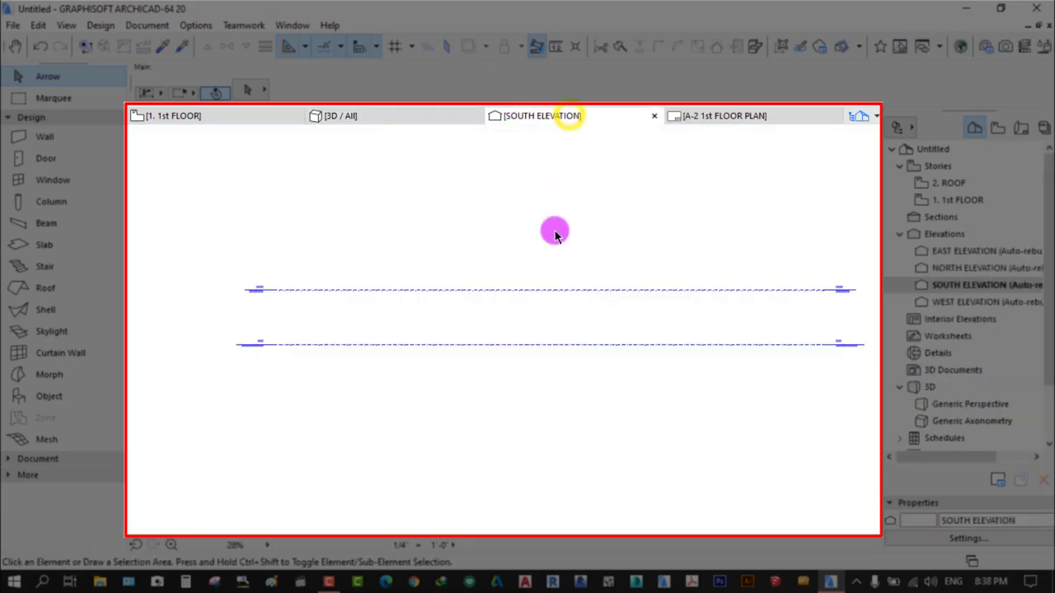
Examine the story level lines in the South Elevation view
{"action": "left_click", "coordinate": [567, 118]}
{"action": "scroll", "coordinate": [685, 330], "scroll_direction": "up", "scroll_amount": 5}
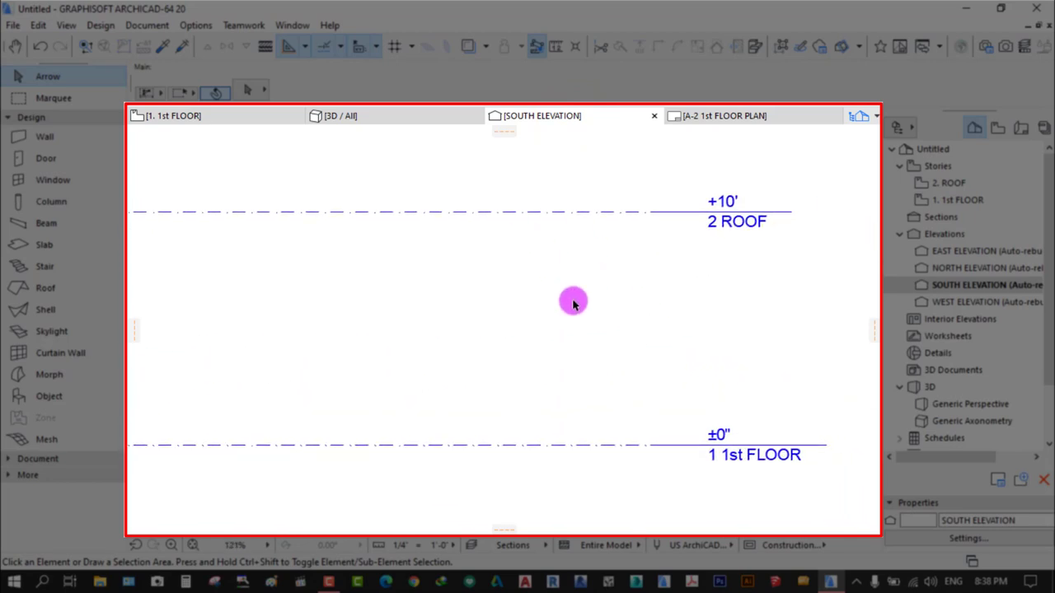
{"action": "scroll", "coordinate": [573, 304], "scroll_direction": "down", "scroll_amount": 1}
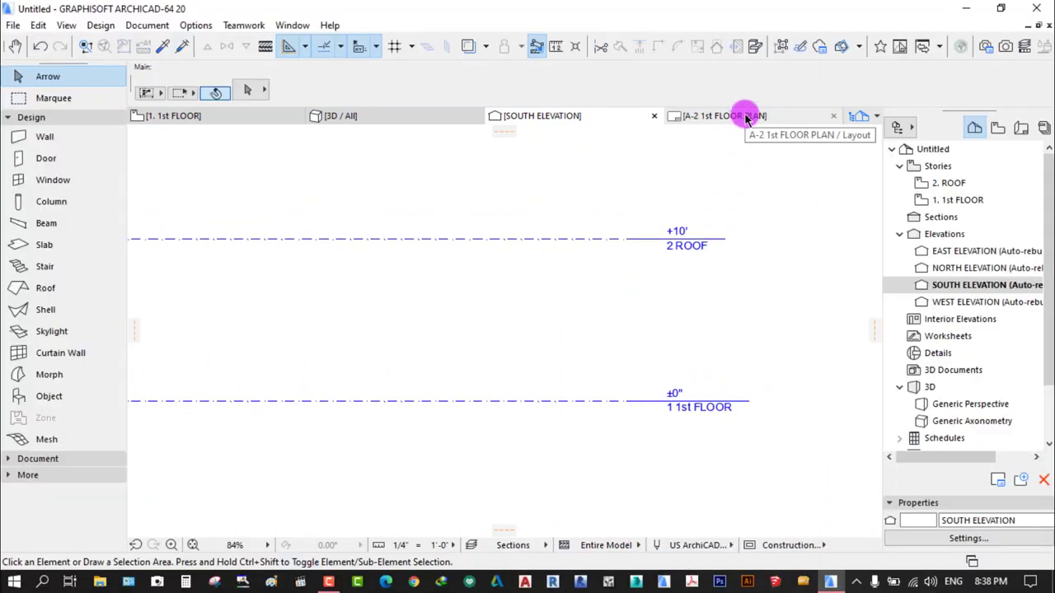
Examine the A-2 1st FLOOR PLAN layout sheet, including its drawing frame, scale and title block
{"action": "left_click", "coordinate": [744, 115]}
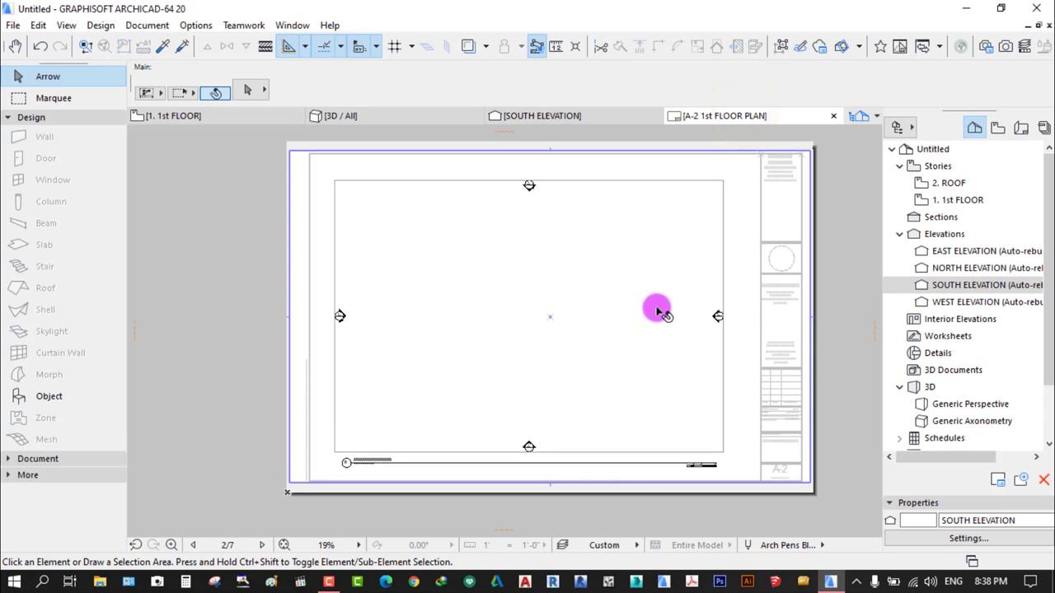
{"action": "scroll", "coordinate": [665, 313], "scroll_direction": "up", "scroll_amount": 2}
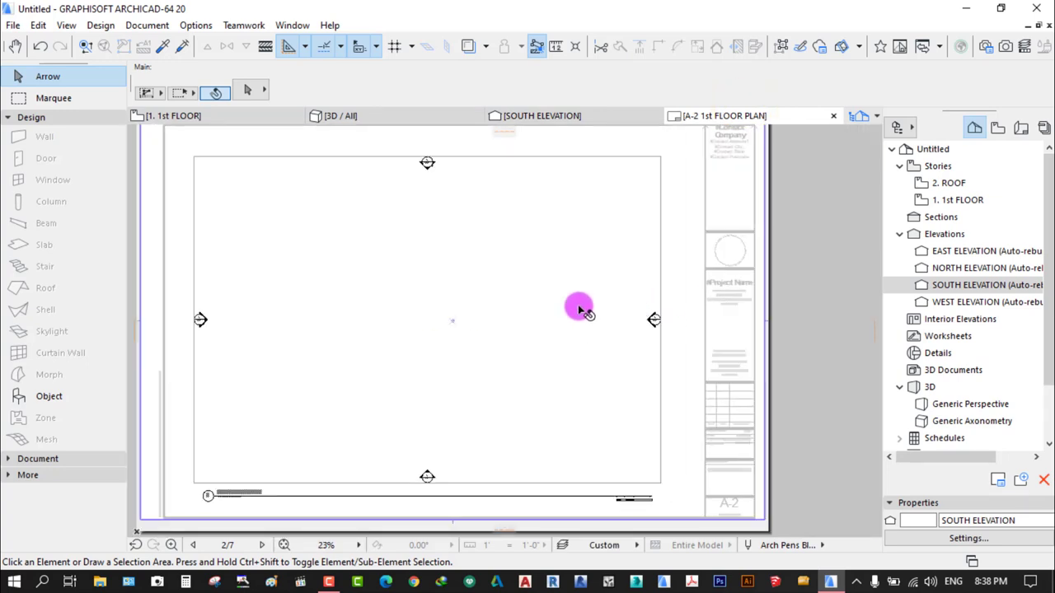
{"action": "scroll", "coordinate": [580, 310], "scroll_direction": "down", "scroll_amount": 3}
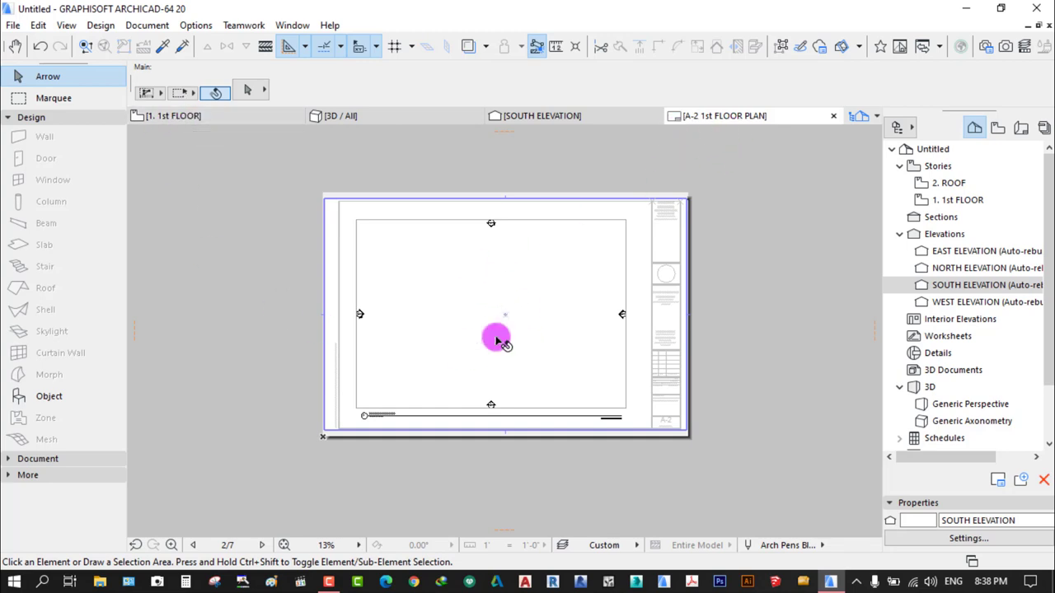
{"action": "scroll", "coordinate": [558, 358], "scroll_direction": "up", "scroll_amount": 2}
{"action": "scroll", "coordinate": [662, 471], "scroll_direction": "up", "scroll_amount": 4}
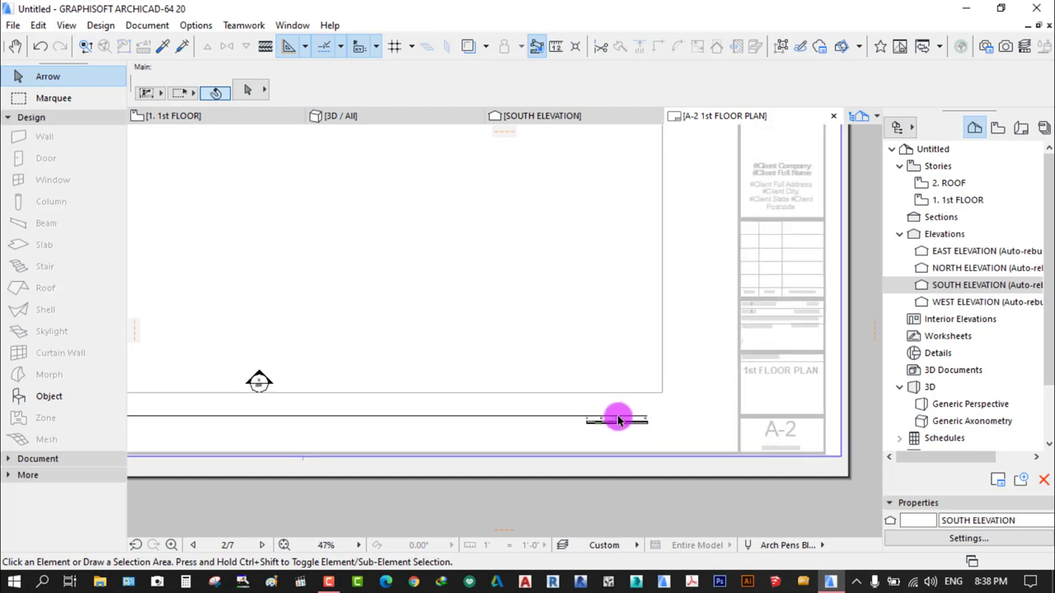
{"action": "scroll", "coordinate": [635, 462], "scroll_direction": "down", "scroll_amount": 5}
{"action": "scroll", "coordinate": [660, 367], "scroll_direction": "up", "scroll_amount": 2}
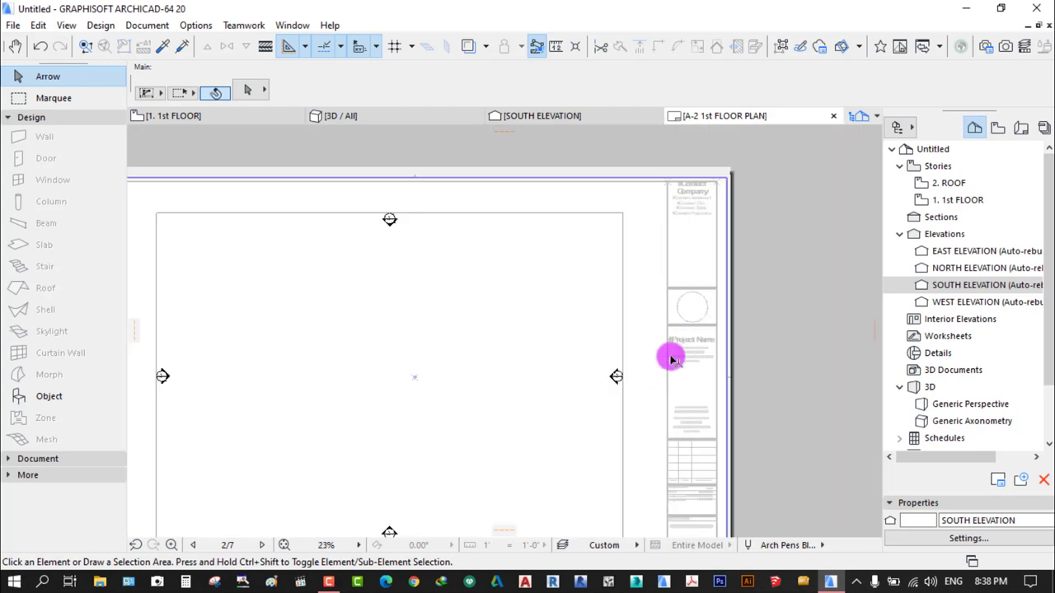
{"action": "scroll", "coordinate": [669, 357], "scroll_direction": "down", "scroll_amount": 2}
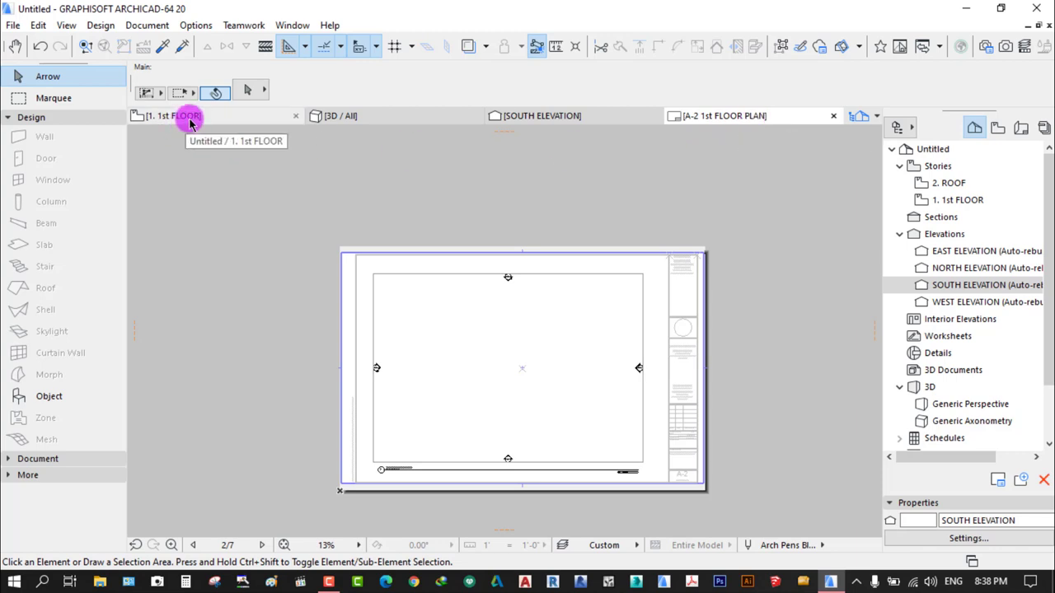
Close the A-2 1st FLOOR PLAN layout and look over the South Elevation
{"action": "left_click", "coordinate": [162, 124]}
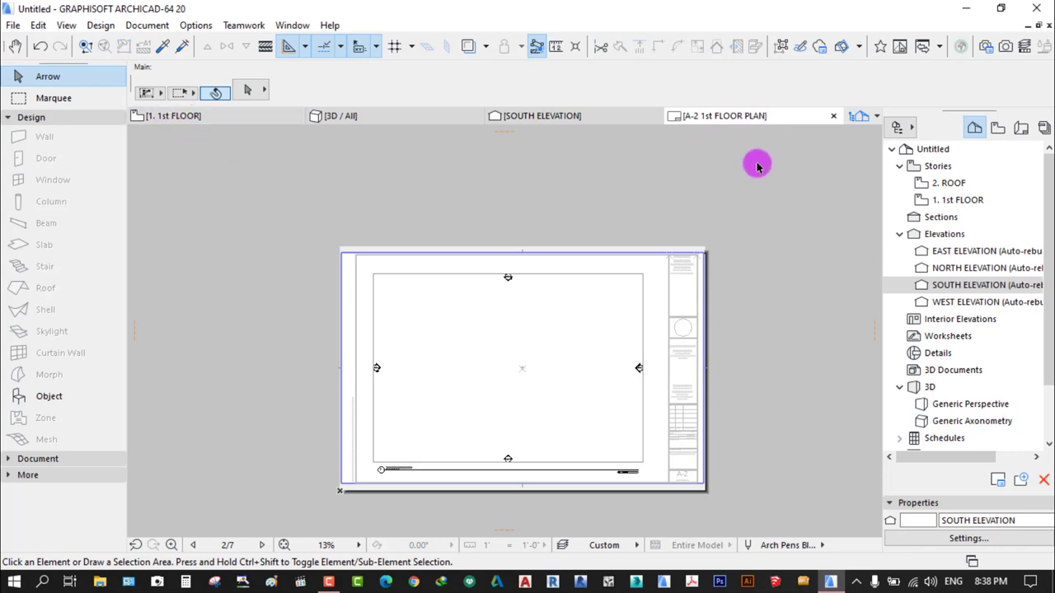
{"action": "left_click", "coordinate": [835, 117]}
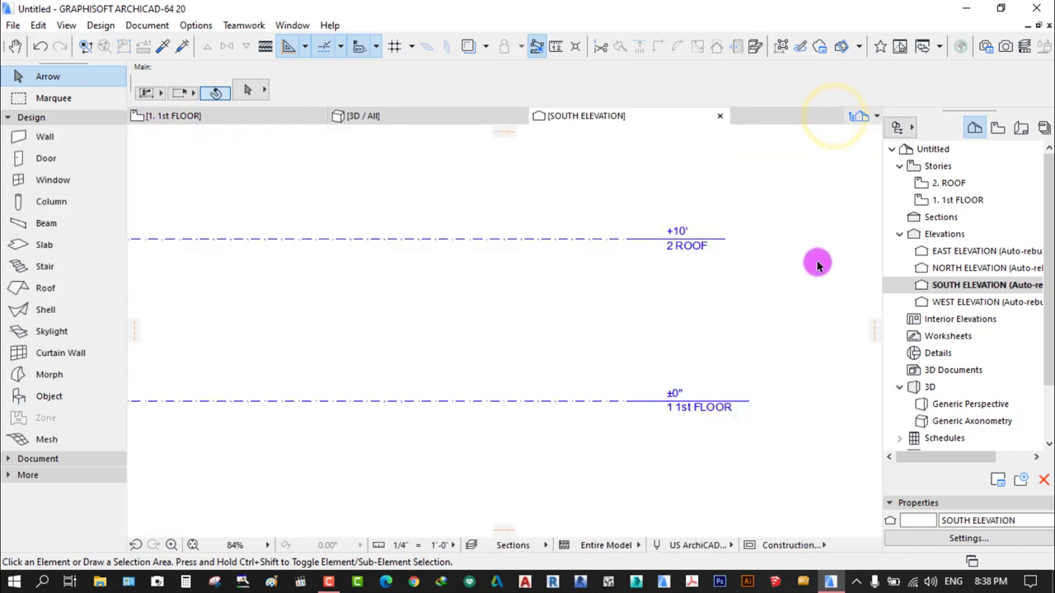
{"action": "scroll", "coordinate": [725, 350], "scroll_direction": "down", "scroll_amount": 2}
{"action": "middle_click_drag", "start_coordinate": [565, 291], "coordinate": [536, 283]}
{"action": "scroll", "coordinate": [588, 383], "scroll_direction": "up", "scroll_amount": 1}
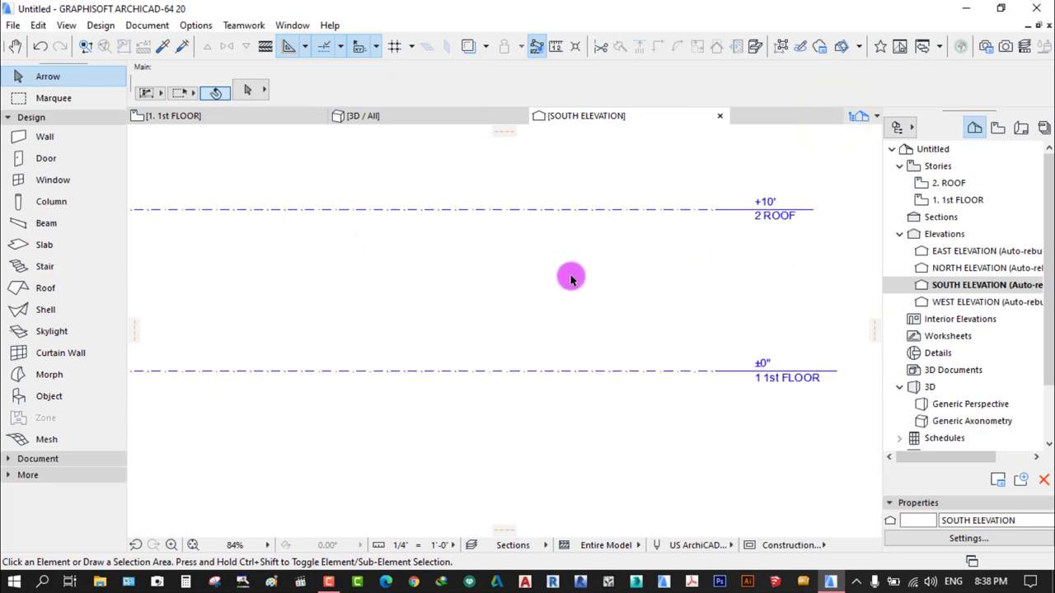
{"action": "scroll", "coordinate": [548, 315], "scroll_direction": "up", "scroll_amount": 1}
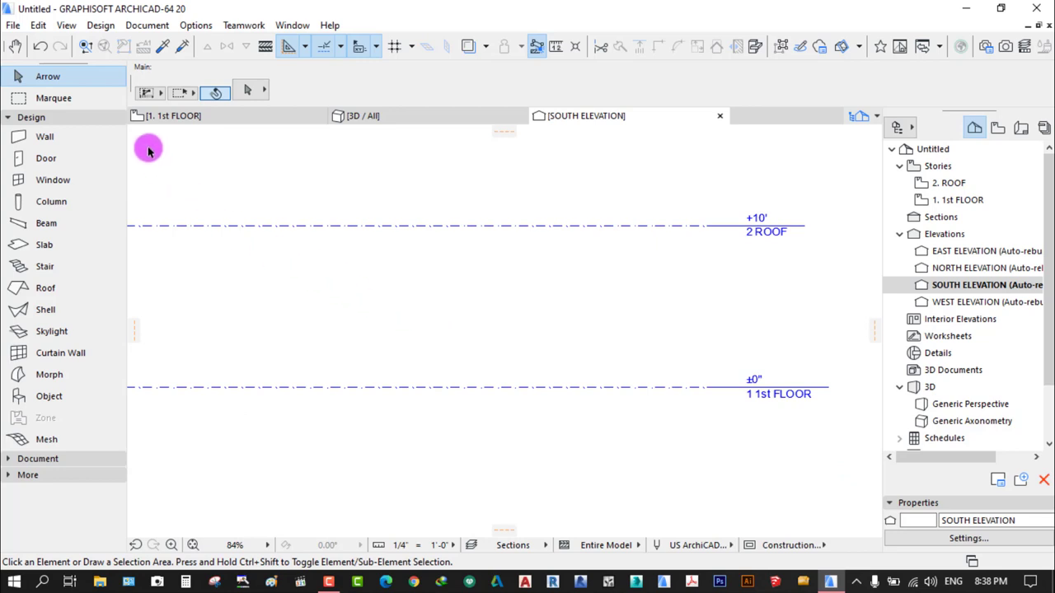
Switch through the floor plan, 3D and South Elevation views, ending on the 1st floor plan
{"action": "left_click", "coordinate": [178, 116]}
{"action": "left_click", "coordinate": [394, 116]}
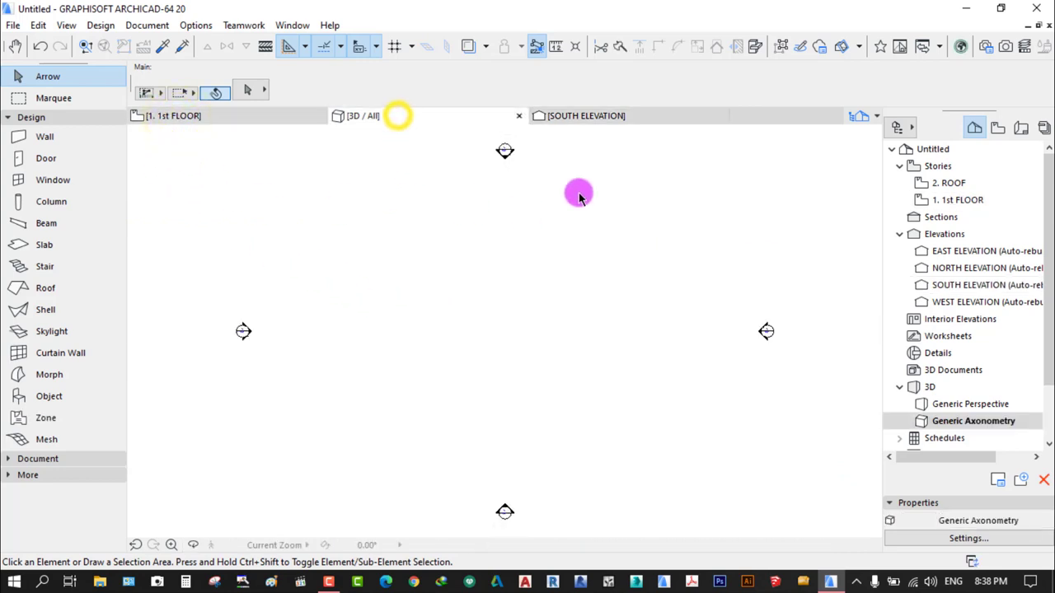
{"action": "left_click", "coordinate": [593, 116]}
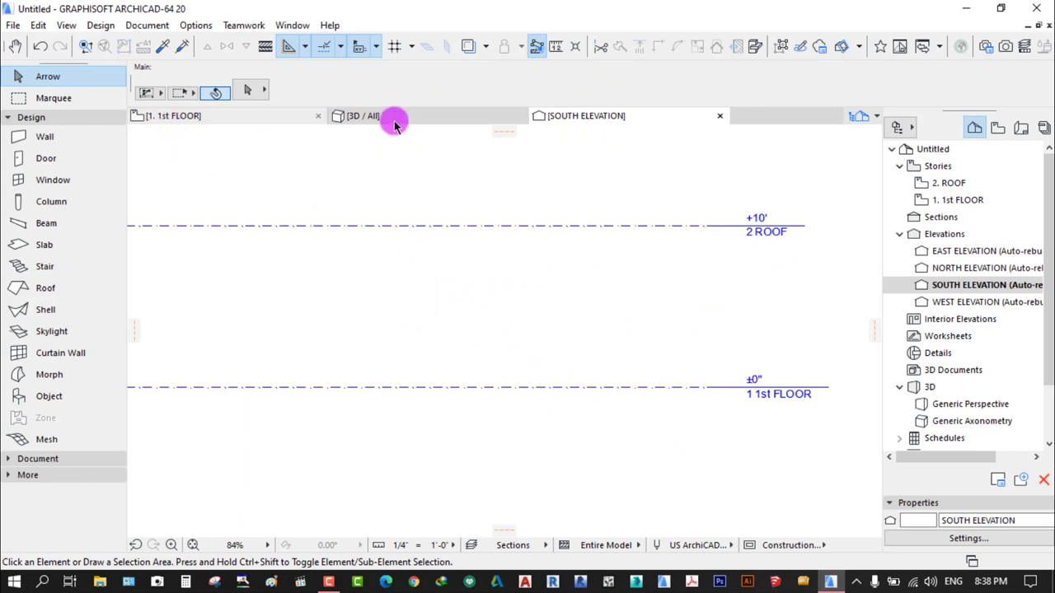
{"action": "left_click", "coordinate": [189, 117]}
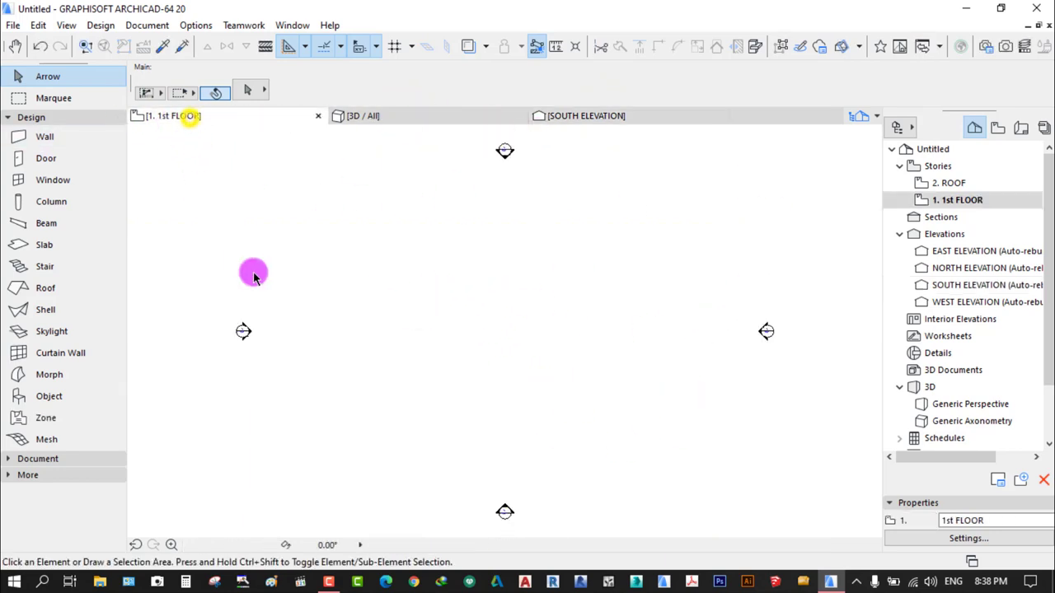
Try to delete the East Elevation marker from the floor plan, cancel the deletion and clear the selection
{"action": "scroll", "coordinate": [394, 354], "scroll_direction": "down", "scroll_amount": 1}
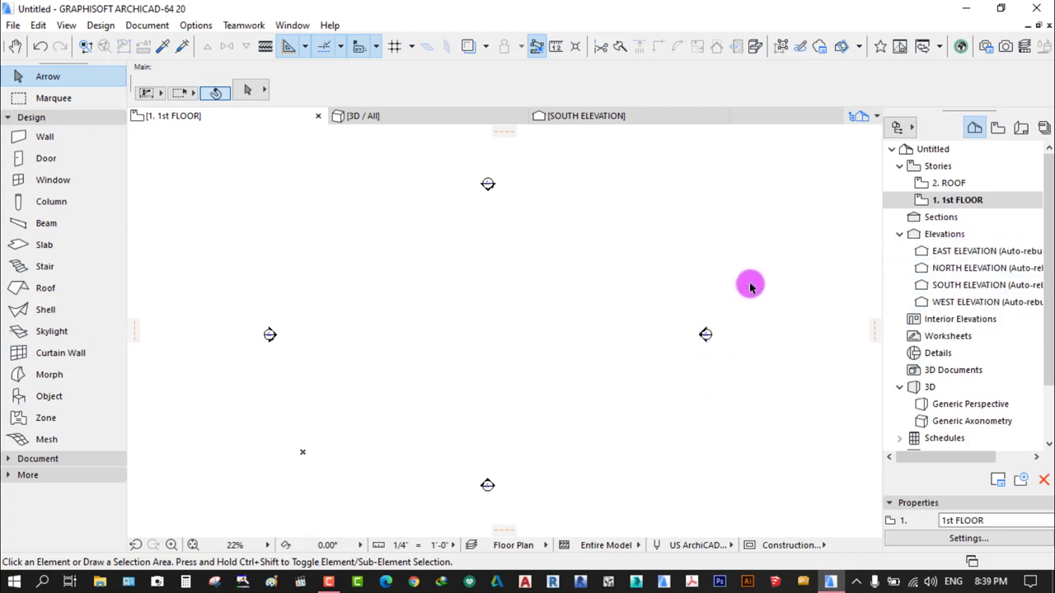
{"action": "left_click_drag", "start_coordinate": [750, 276], "coordinate": [645, 418]}
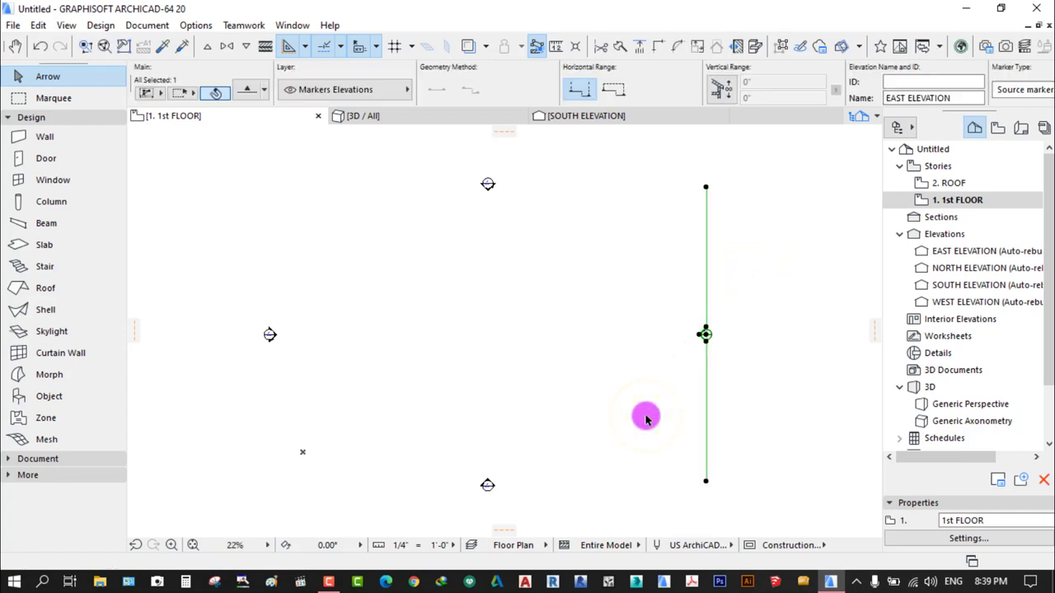
{"action": "key", "text": "Delete"}
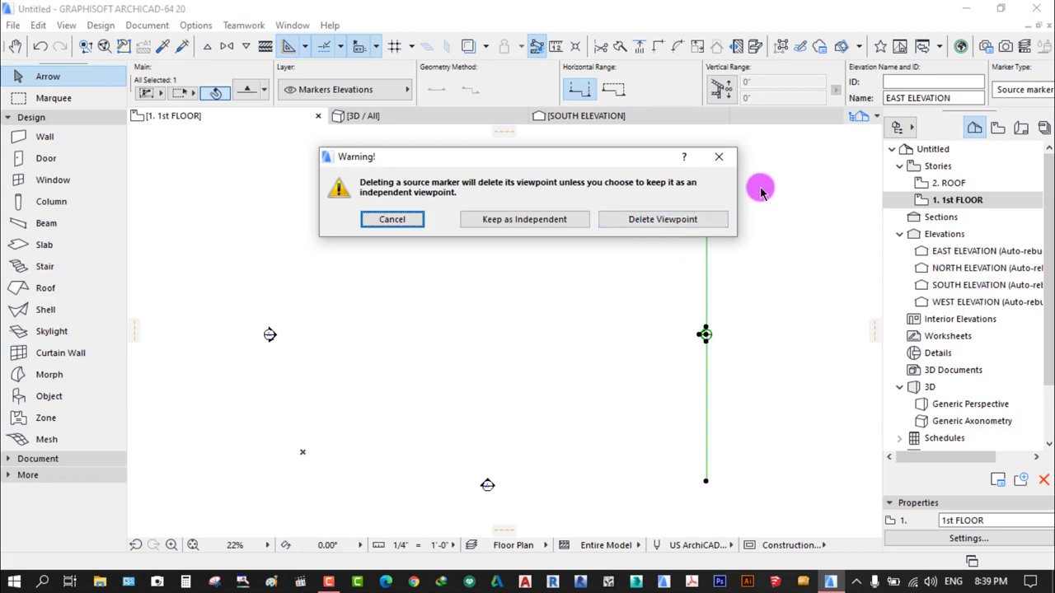
{"action": "left_click", "coordinate": [721, 161]}
{"action": "left_click", "coordinate": [606, 278]}
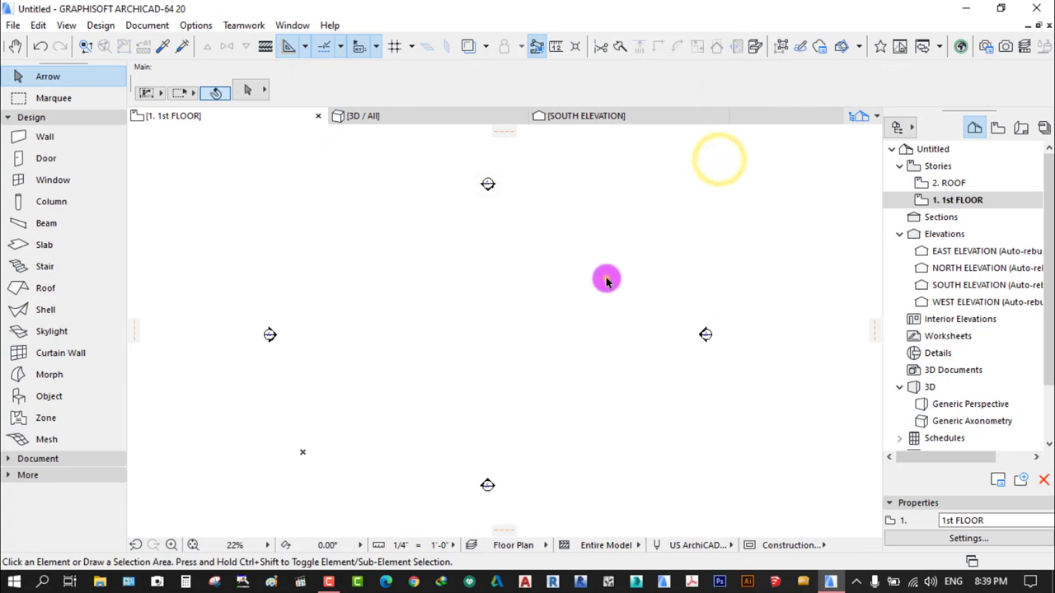
{"action": "left_click", "coordinate": [570, 328]}
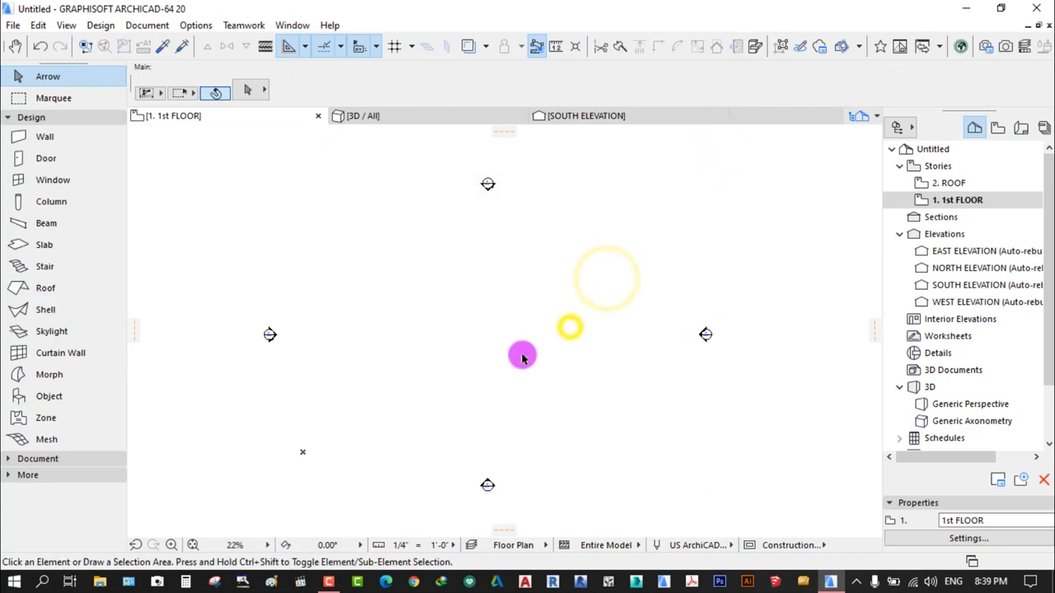
Switch to the 3D view and look over the empty axonometric grid at closer and wider zoom
{"action": "left_click", "coordinate": [394, 117]}
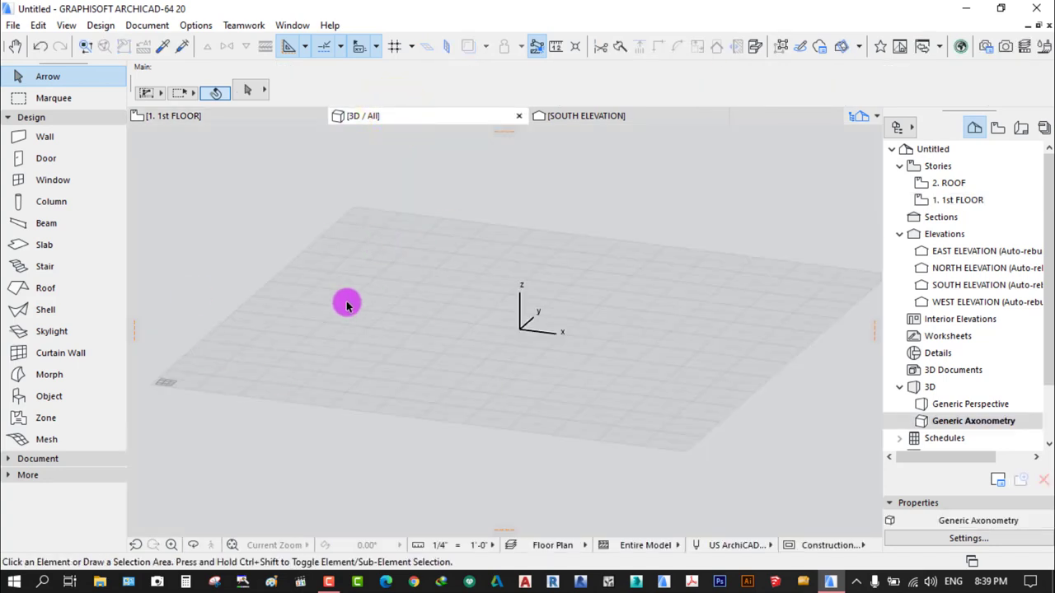
{"action": "scroll", "coordinate": [488, 334], "scroll_direction": "up", "scroll_amount": 5}
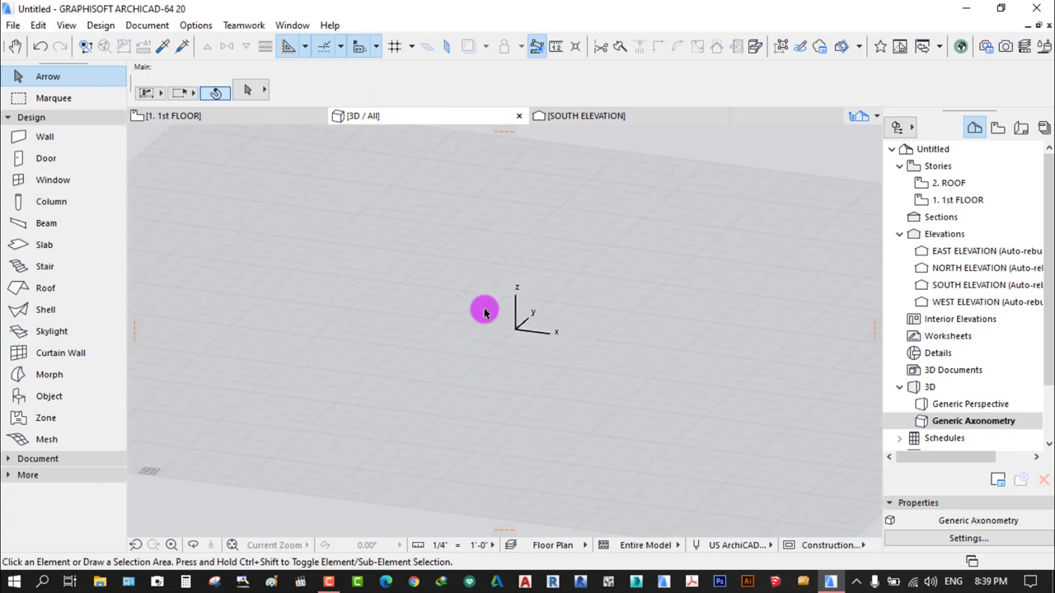
{"action": "scroll", "coordinate": [478, 363], "scroll_direction": "down", "scroll_amount": 3}
{"action": "scroll", "coordinate": [424, 356], "scroll_direction": "down", "scroll_amount": 2}
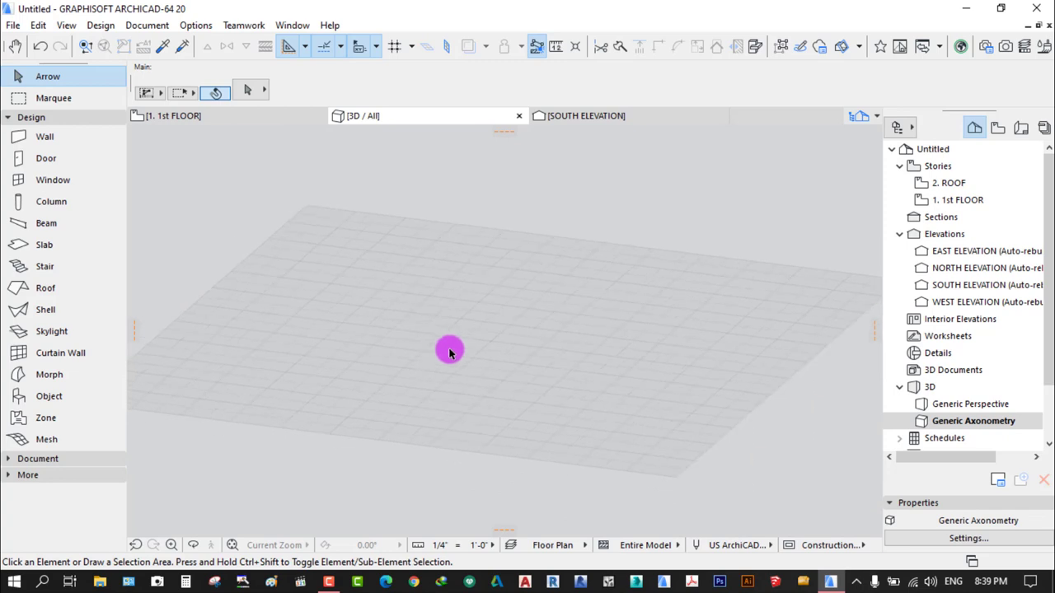
Examine the story level lines and their ROOF and 1st FLOOR labels in the South Elevation, from close up to full length
{"action": "left_click", "coordinate": [595, 117]}
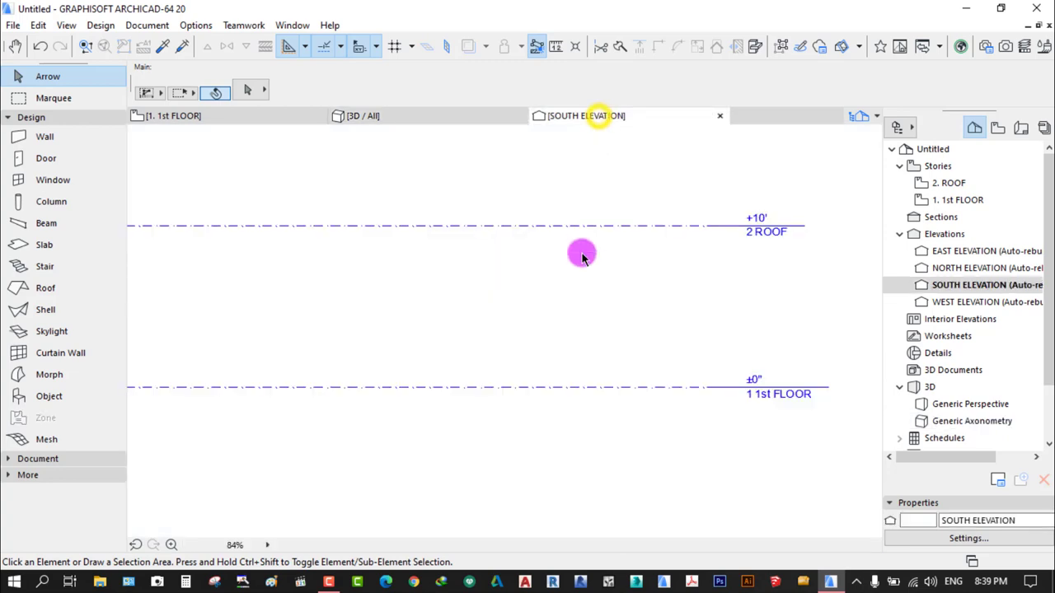
{"action": "middle_click_drag", "start_coordinate": [638, 307], "coordinate": [613, 338]}
{"action": "scroll", "coordinate": [651, 243], "scroll_direction": "up", "scroll_amount": 2}
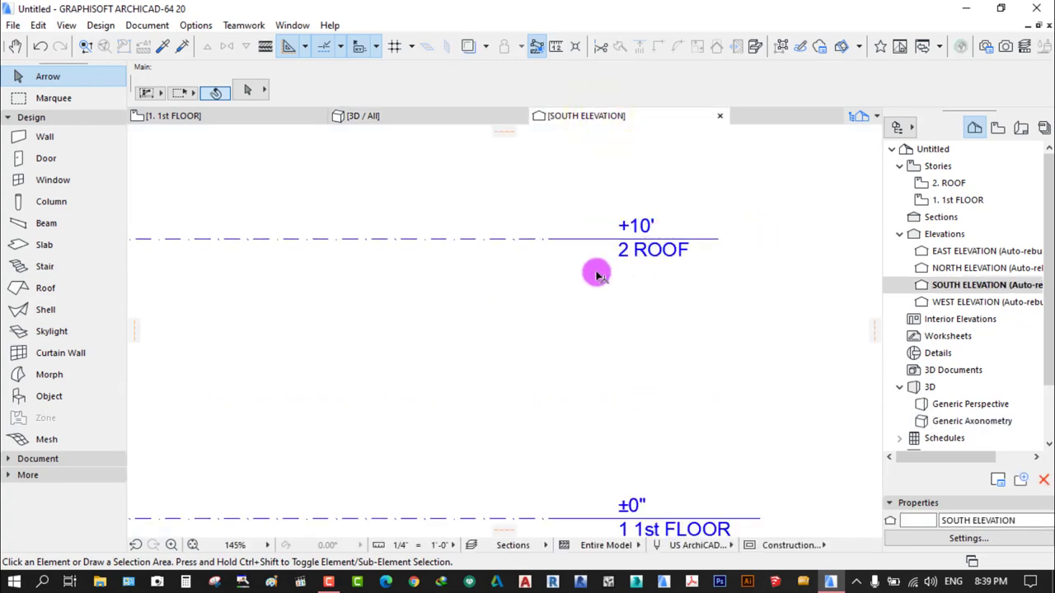
{"action": "scroll", "coordinate": [594, 268], "scroll_direction": "down", "scroll_amount": 2}
{"action": "scroll", "coordinate": [441, 296], "scroll_direction": "down", "scroll_amount": 2}
{"action": "scroll", "coordinate": [548, 391], "scroll_direction": "up", "scroll_amount": 3}
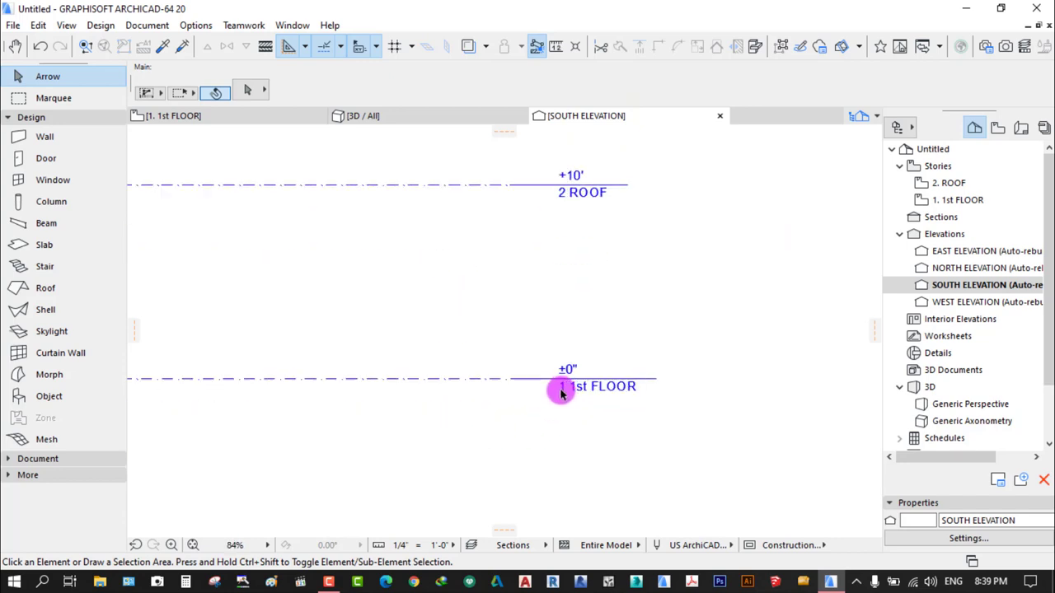
{"action": "scroll", "coordinate": [592, 415], "scroll_direction": "up", "scroll_amount": 2}
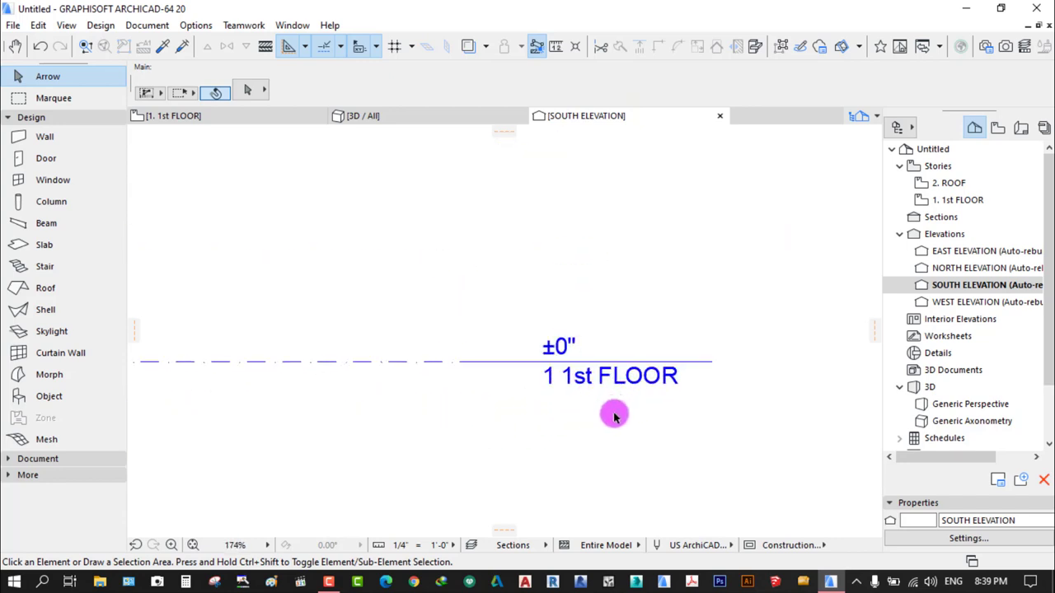
{"action": "scroll", "coordinate": [614, 416], "scroll_direction": "down", "scroll_amount": 4}
{"action": "scroll", "coordinate": [594, 247], "scroll_direction": "up", "scroll_amount": 4}
{"action": "scroll", "coordinate": [585, 276], "scroll_direction": "down", "scroll_amount": 2}
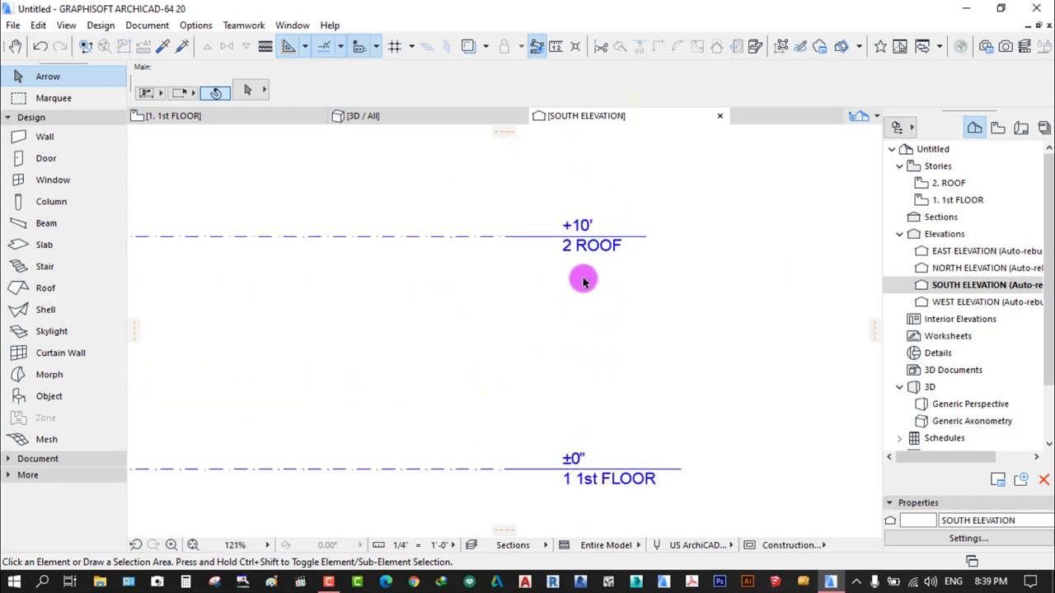
{"action": "scroll", "coordinate": [577, 293], "scroll_direction": "down", "scroll_amount": 2}
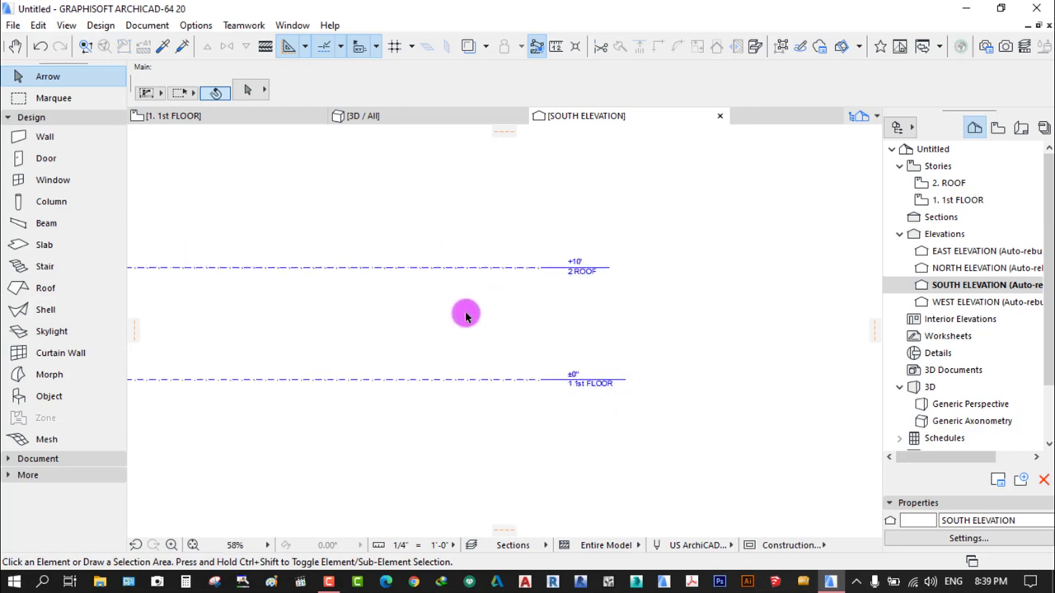
{"action": "middle_click_drag", "start_coordinate": [464, 313], "coordinate": [585, 315]}
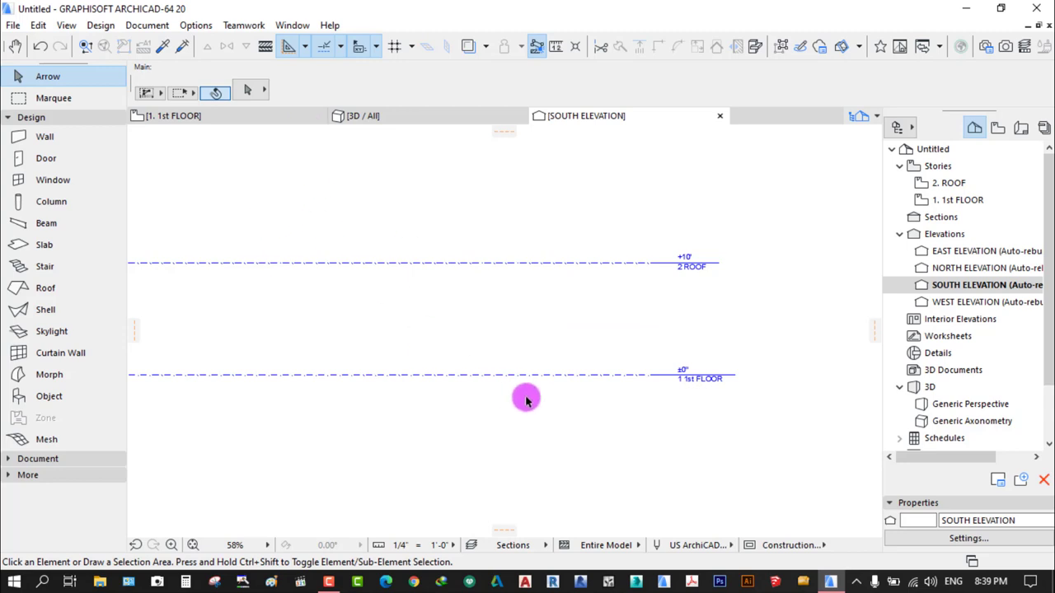
{"action": "scroll", "coordinate": [530, 396], "scroll_direction": "down", "scroll_amount": 1}
{"action": "middle_click_drag", "start_coordinate": [434, 340], "coordinate": [619, 365]}
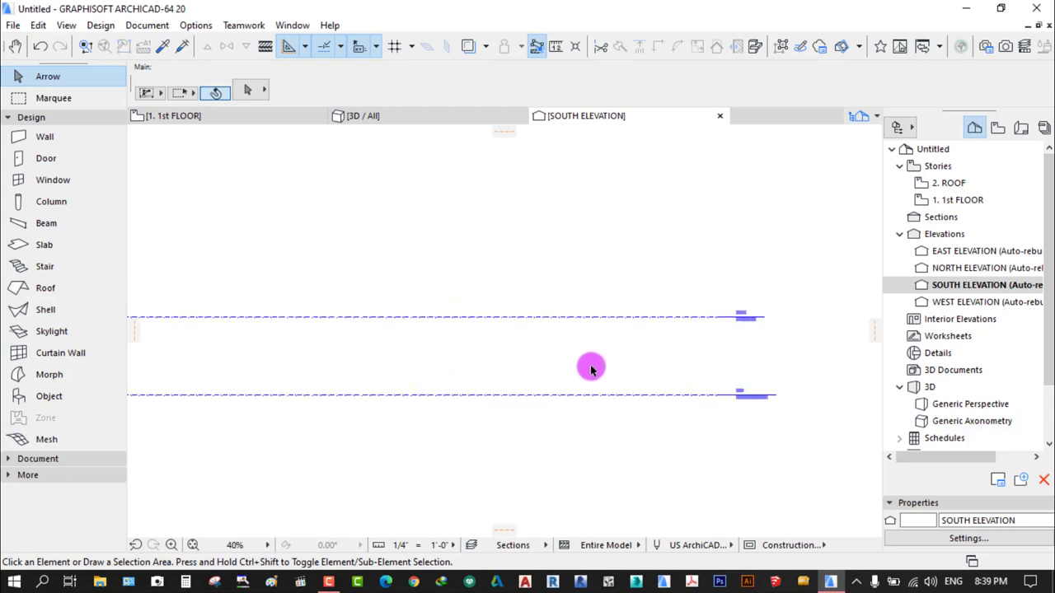
{"action": "scroll", "coordinate": [591, 365], "scroll_direction": "down", "scroll_amount": 1}
{"action": "middle_click_drag", "start_coordinate": [417, 341], "coordinate": [526, 294]}
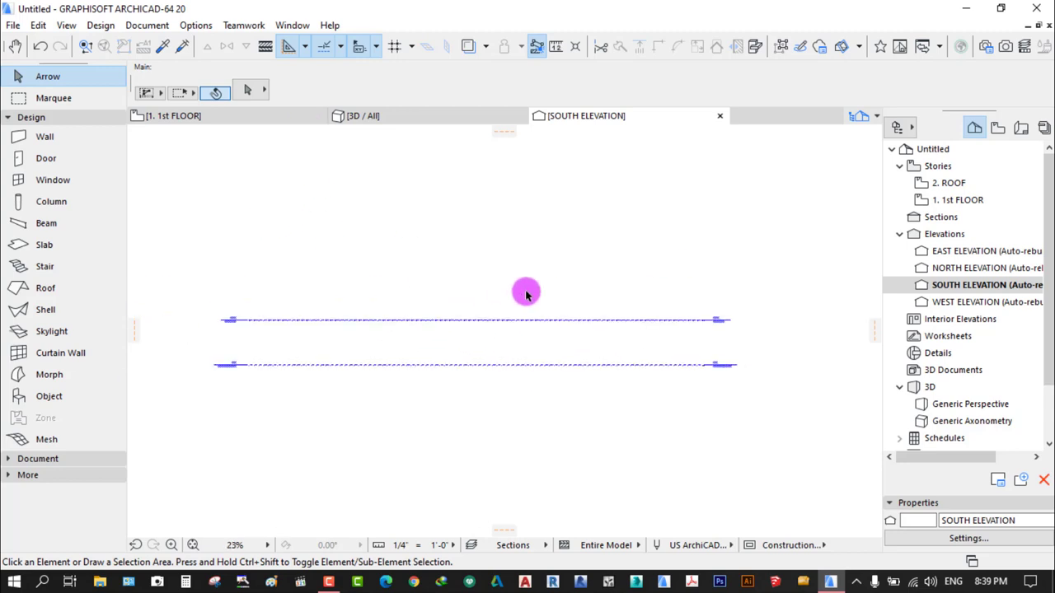
Return to the 1st floor plan and review the commands in the empty drawing area's context menu, choosing none
{"action": "left_click", "coordinate": [200, 117]}
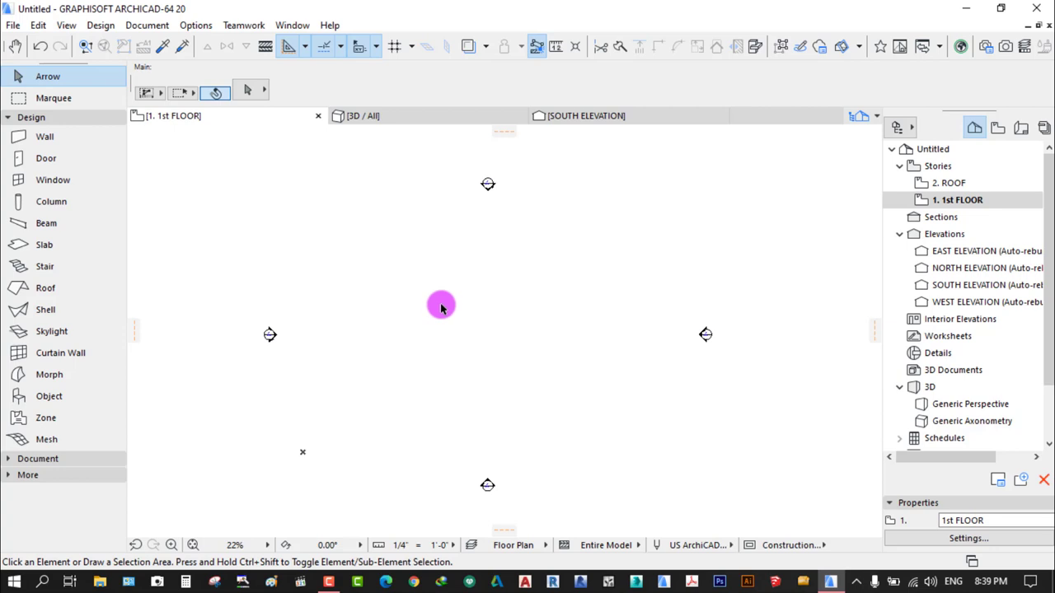
{"action": "right_click", "coordinate": [496, 256]}
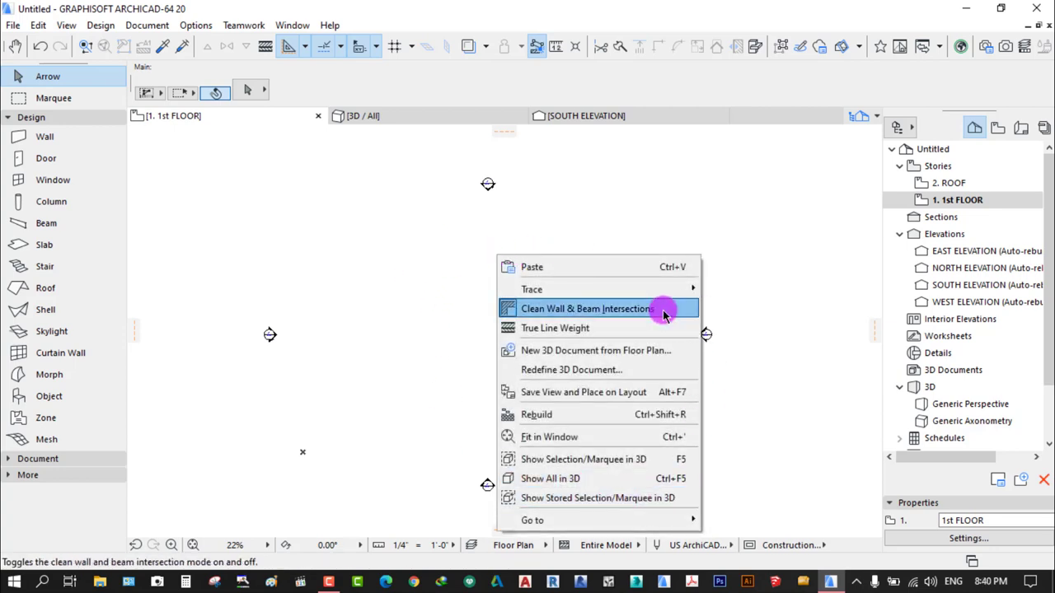
{"action": "left_click", "coordinate": [367, 292]}
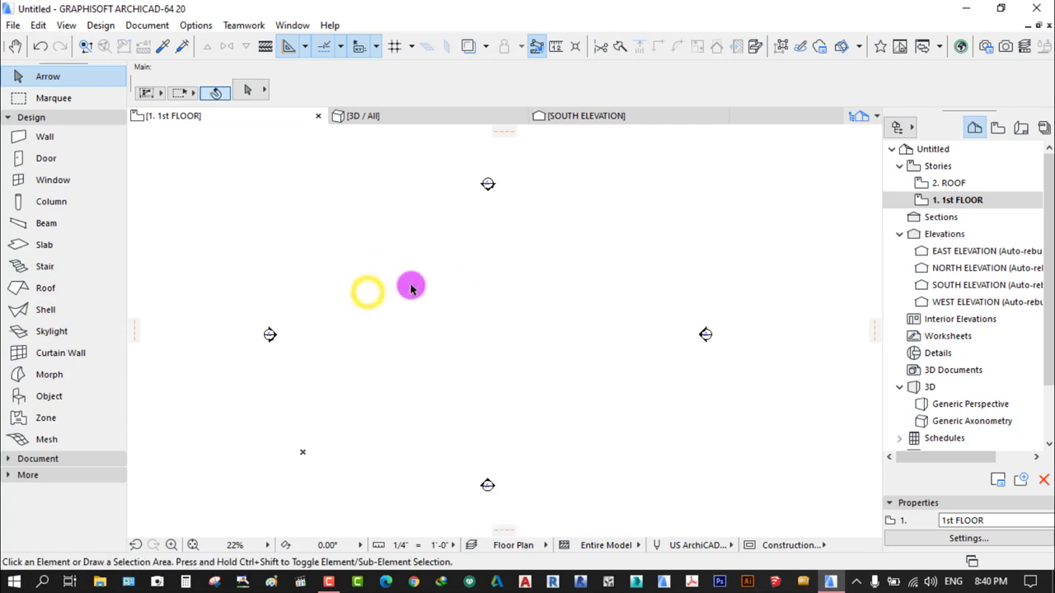
{"action": "right_click", "coordinate": [381, 214]}
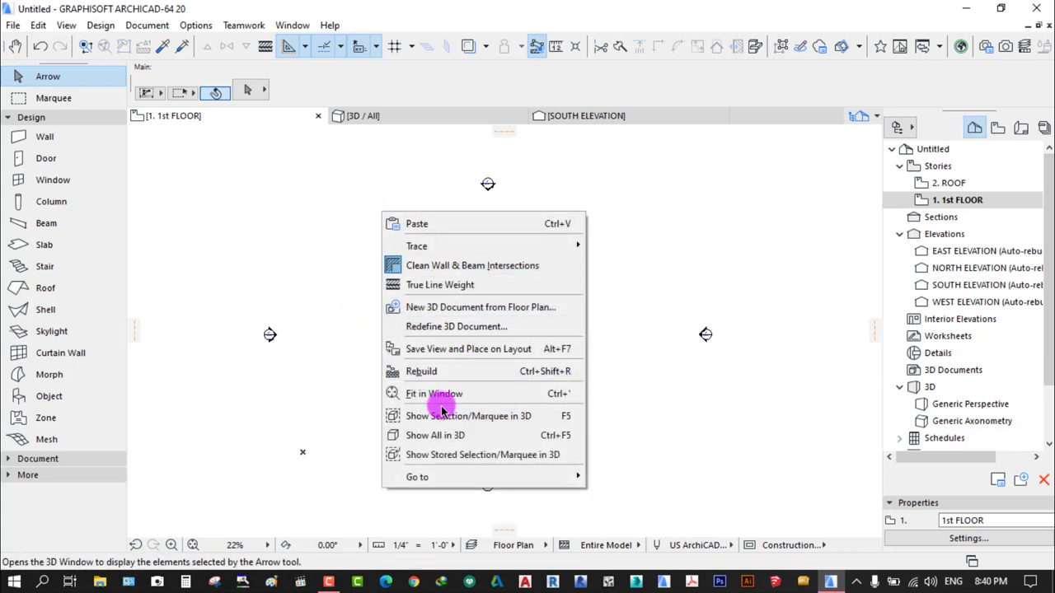
{"action": "left_click", "coordinate": [348, 266]}
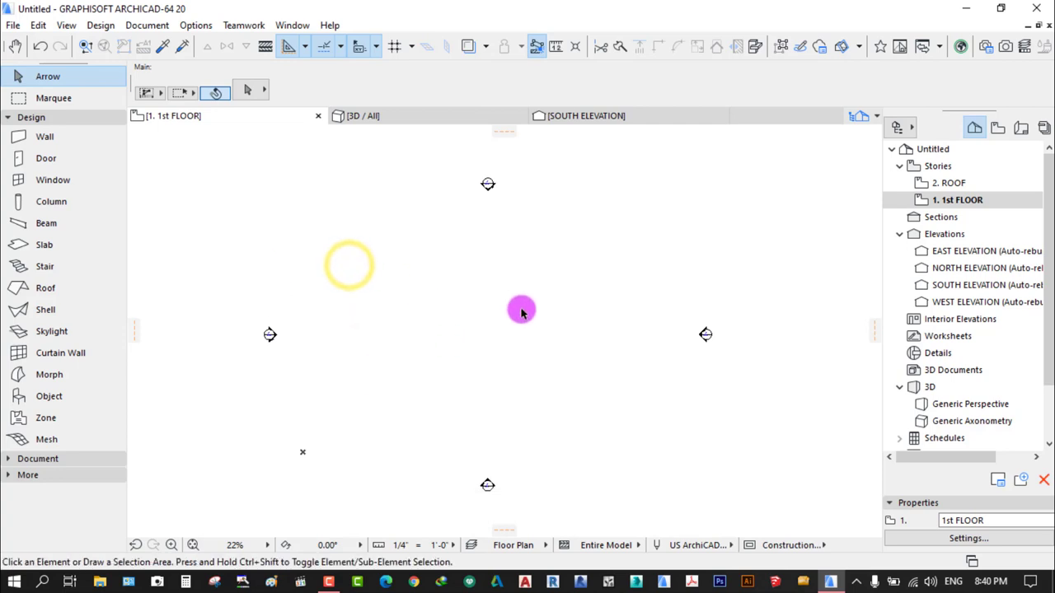
Switch from the floor plan to the 3D view and orbit the grid to see it from another side
{"action": "middle_click_drag", "start_coordinate": [499, 315], "coordinate": [544, 283]}
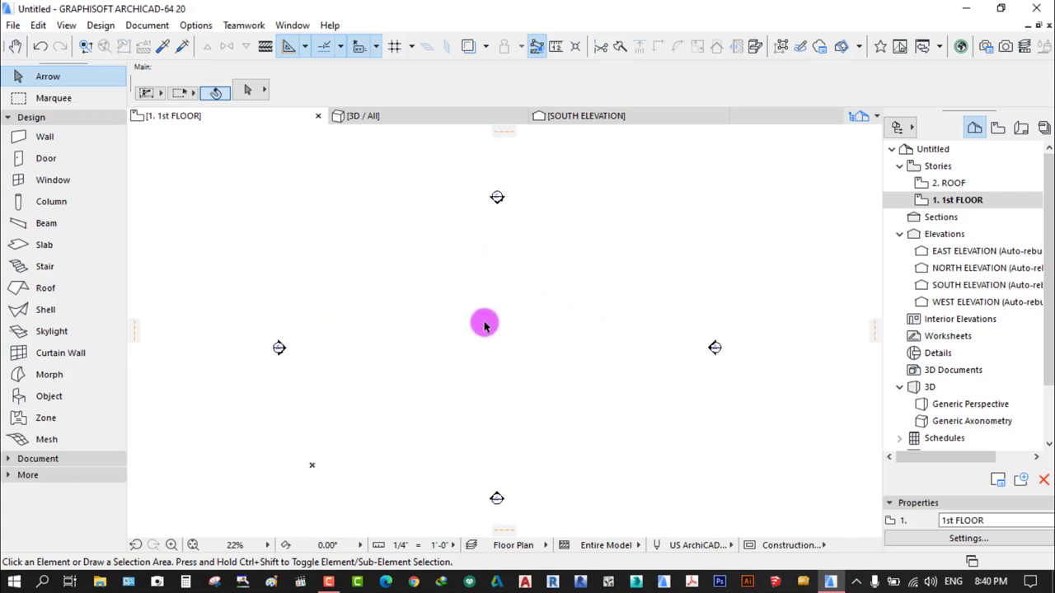
{"action": "left_click", "coordinate": [370, 116]}
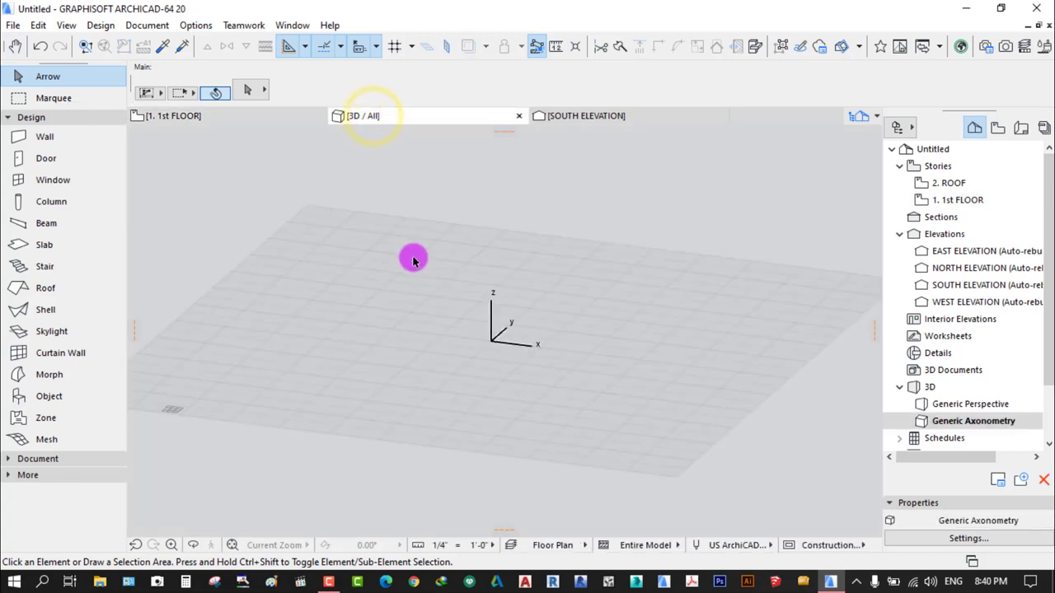
{"action": "middle_click_drag", "start_coordinate": [492, 333], "coordinate": [688, 357], "text": "shift"}
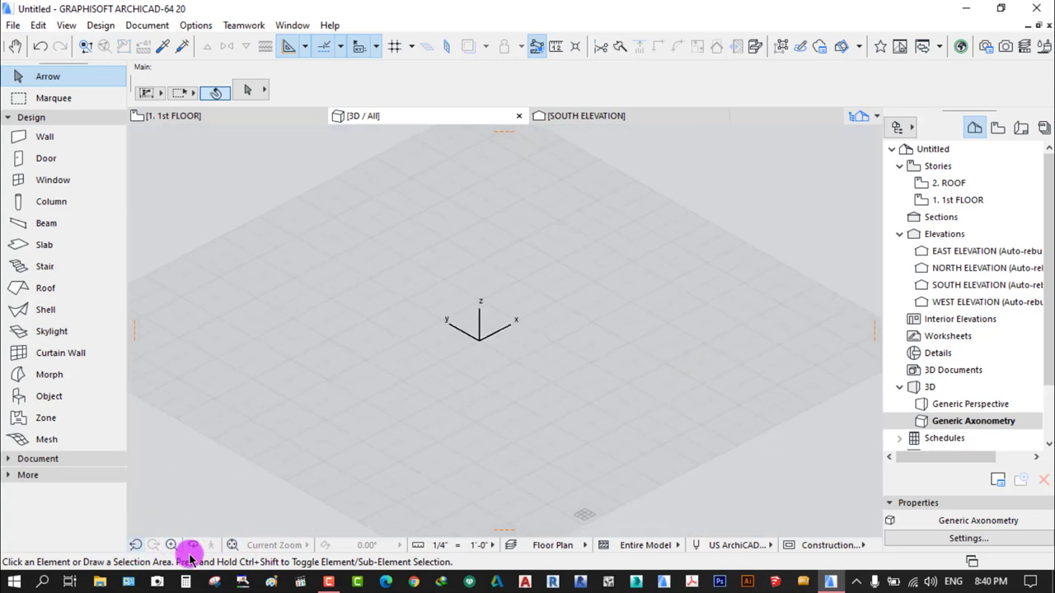
Open the South Elevation and inspect the ends of the roof and 1st floor level lines
{"action": "left_click", "coordinate": [586, 116]}
{"action": "scroll", "coordinate": [664, 338], "scroll_direction": "down", "scroll_amount": 1}
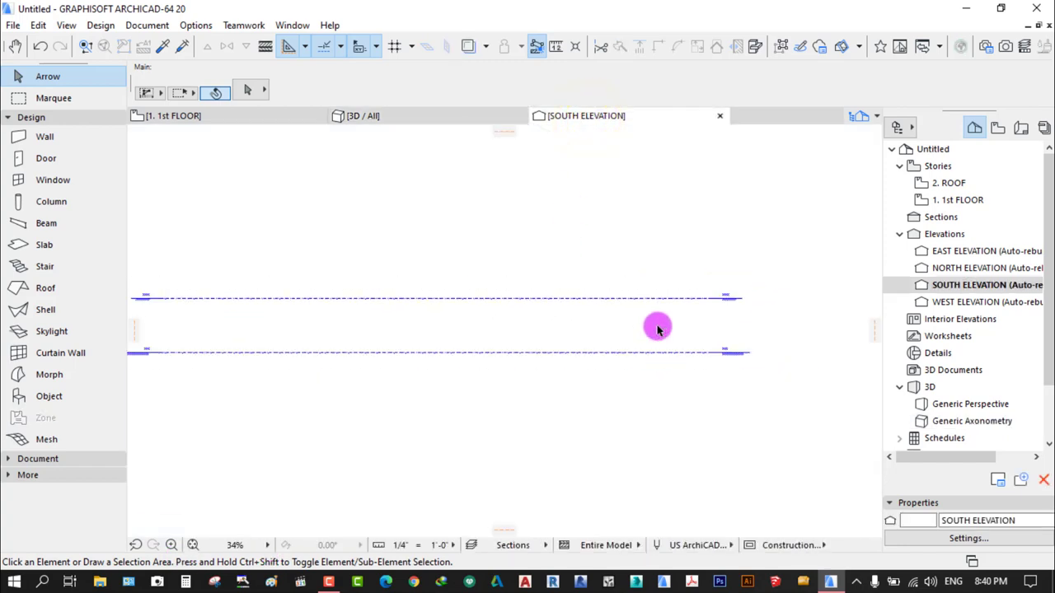
{"action": "scroll", "coordinate": [673, 318], "scroll_direction": "up", "scroll_amount": 5}
{"action": "scroll", "coordinate": [674, 318], "scroll_direction": "down", "scroll_amount": 5}
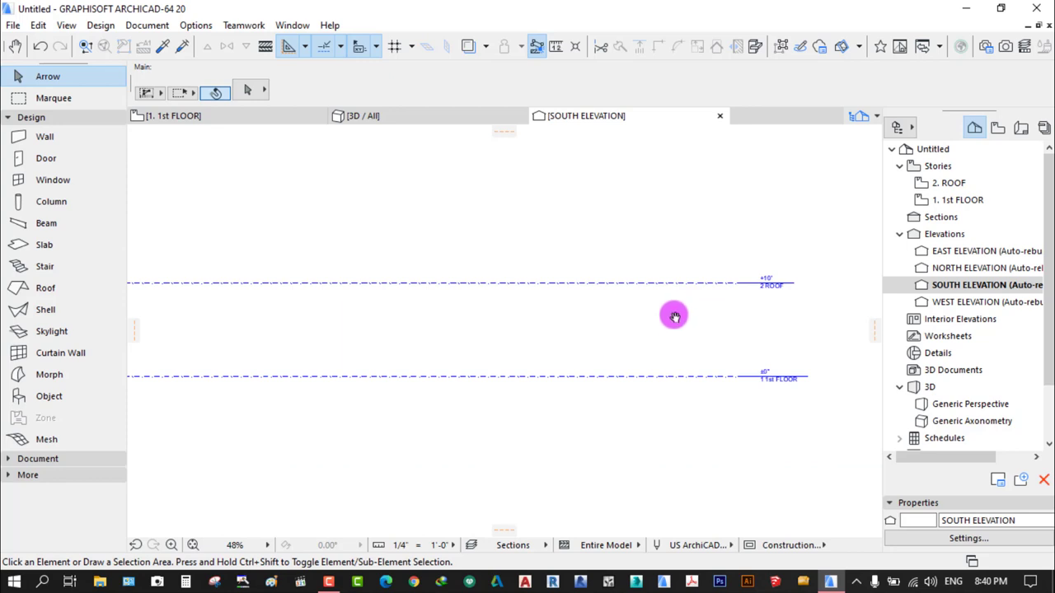
{"action": "middle_click_drag", "start_coordinate": [674, 317], "coordinate": [461, 332]}
{"action": "middle_click_drag", "start_coordinate": [596, 335], "coordinate": [508, 360]}
Return to the 1st floor plan and fit the whole plan with its four elevation markers in the window
{"action": "left_click", "coordinate": [212, 115]}
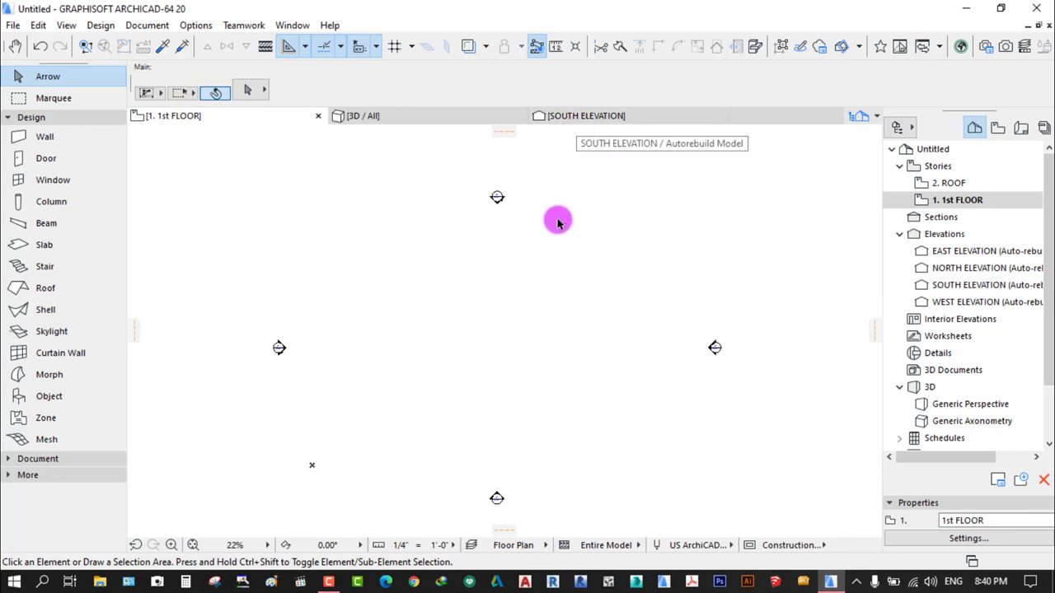
{"action": "middle_click_drag", "start_coordinate": [503, 353], "coordinate": [551, 351]}
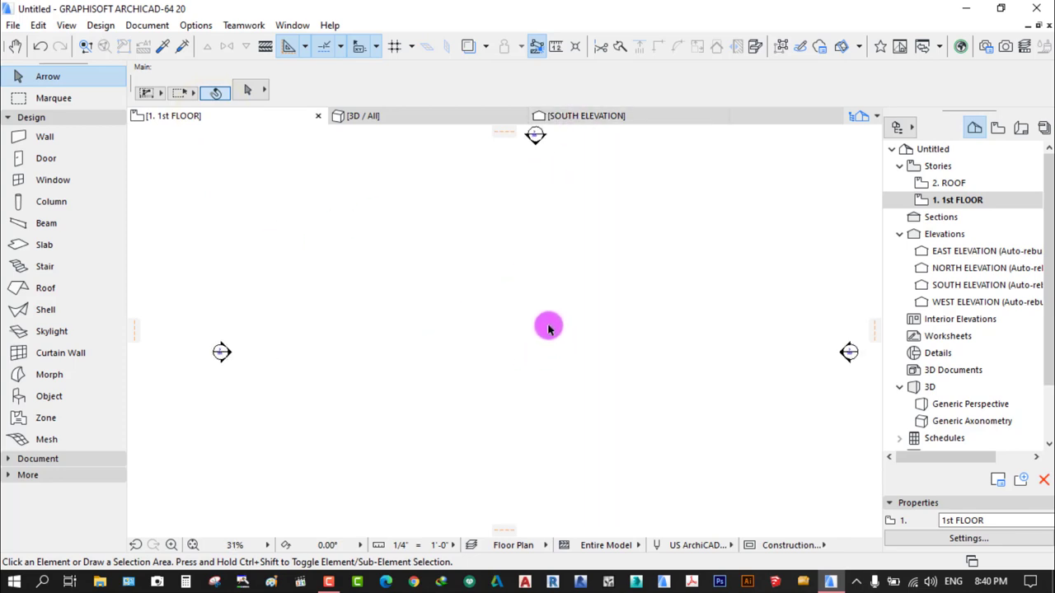
{"action": "scroll", "coordinate": [549, 328], "scroll_direction": "down", "scroll_amount": 3}
{"action": "middle_click_drag", "start_coordinate": [581, 296], "coordinate": [654, 271]}
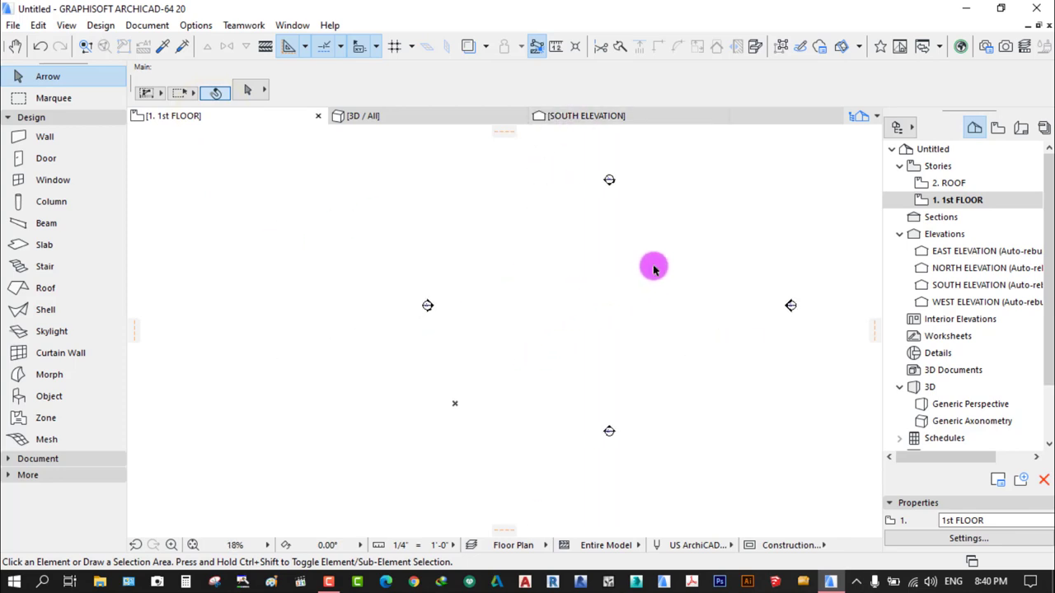
{"action": "scroll", "coordinate": [654, 270], "scroll_direction": "down", "scroll_amount": 3}
{"action": "right_click", "coordinate": [547, 211]}
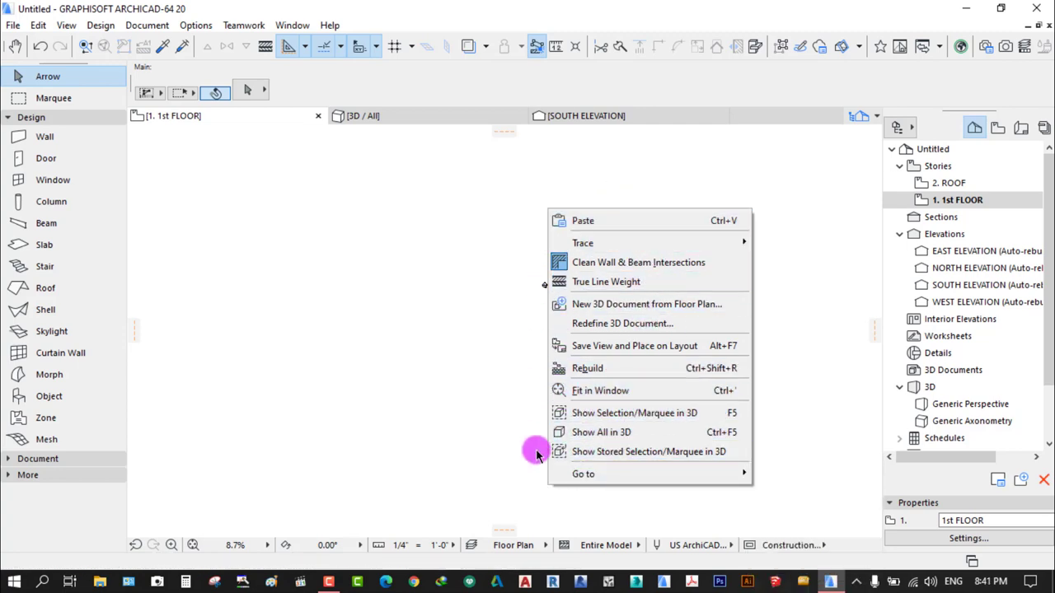
{"action": "left_click", "coordinate": [608, 392]}
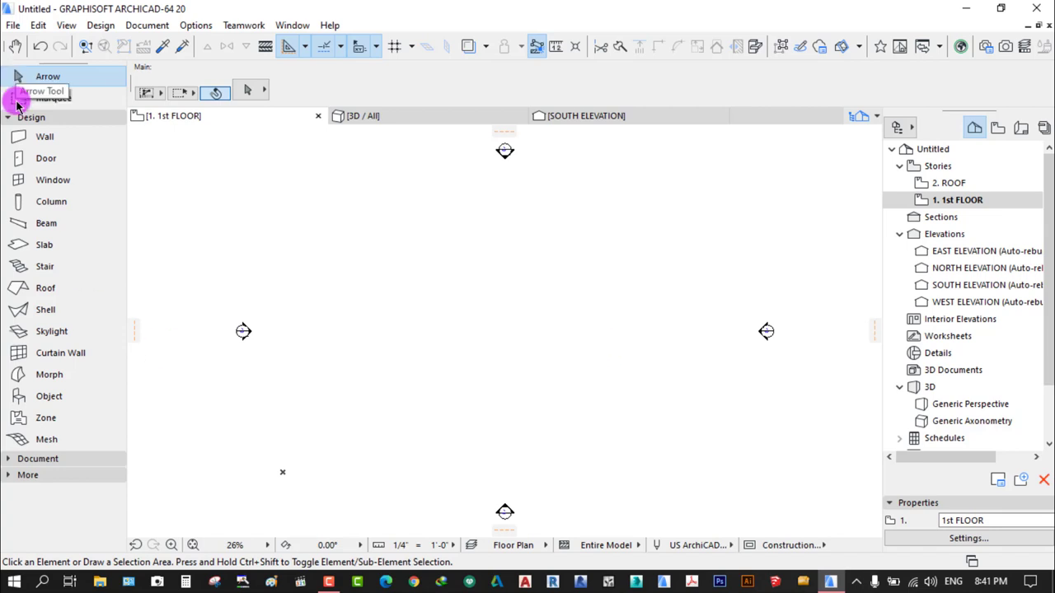
Collapse the Toolbox's Design group and the Elevations, Stories and 3D branches of the project map, briefly checking the stories
{"action": "left_click", "coordinate": [37, 117]}
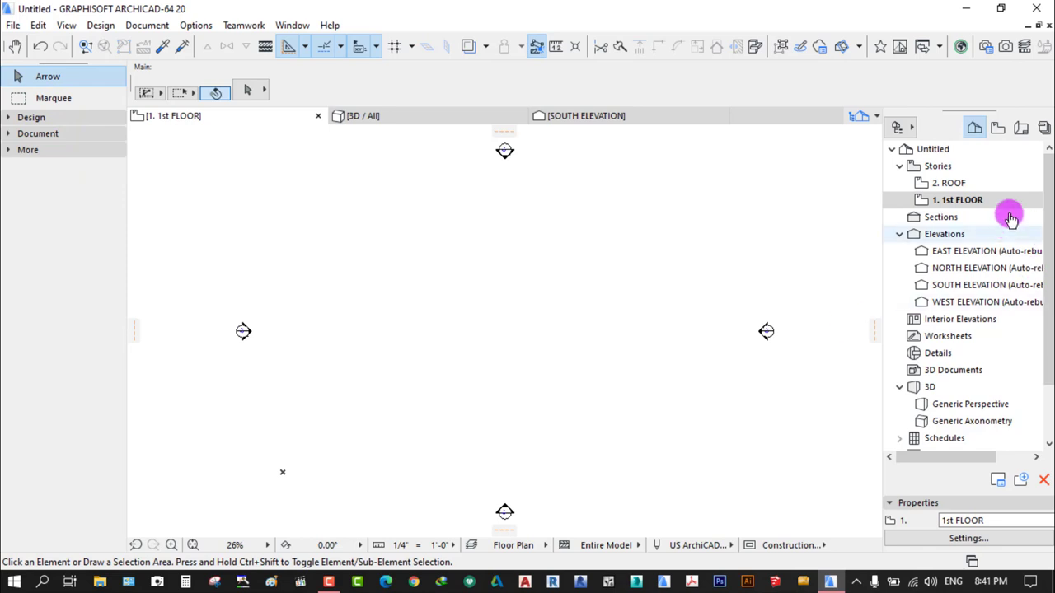
{"action": "left_click", "coordinate": [900, 235]}
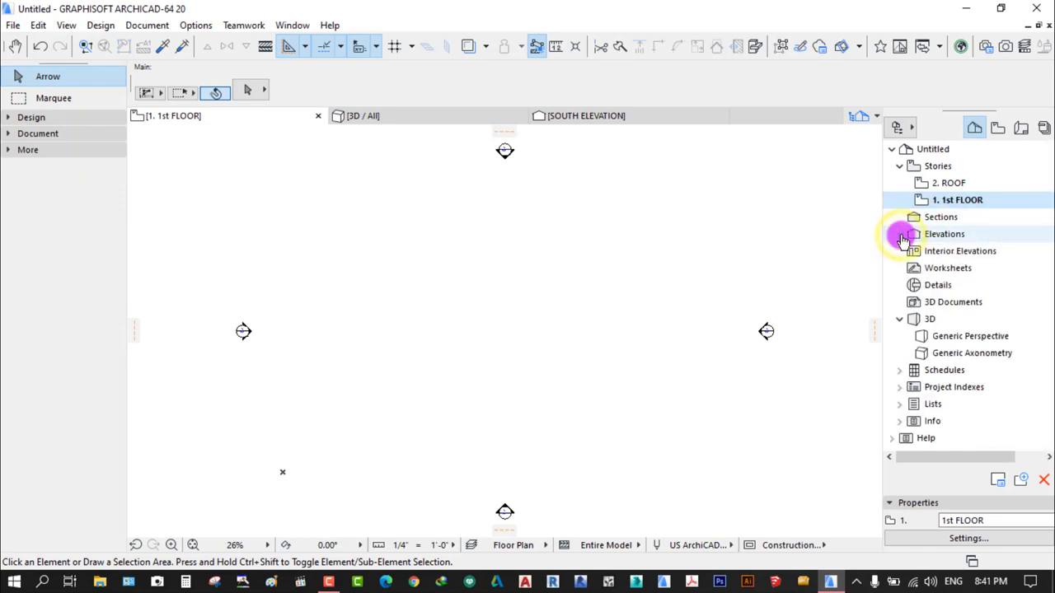
{"action": "left_click", "coordinate": [899, 166]}
{"action": "left_click", "coordinate": [900, 285]}
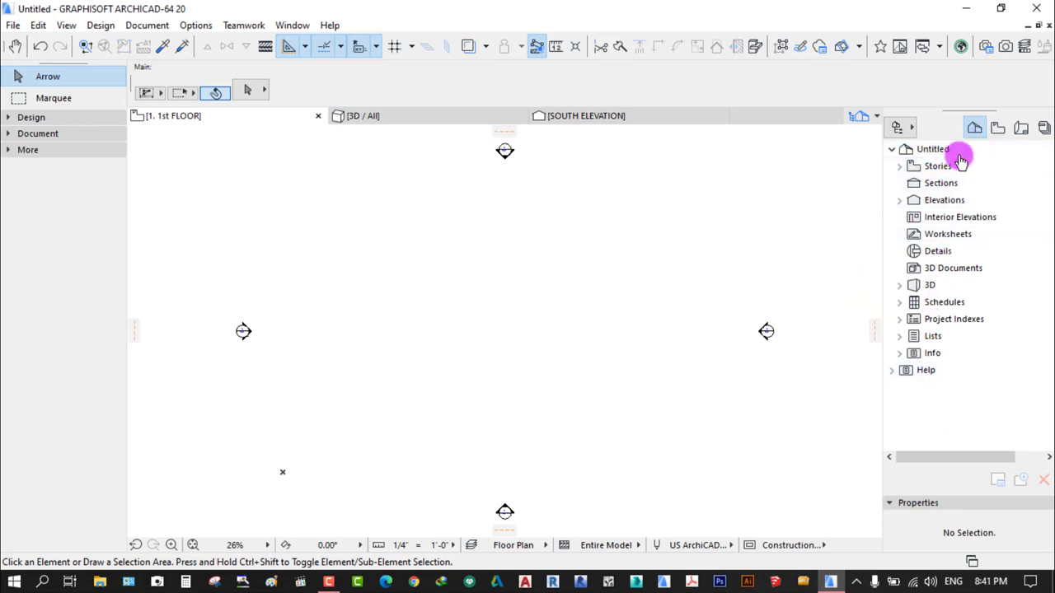
{"action": "left_click", "coordinate": [900, 166]}
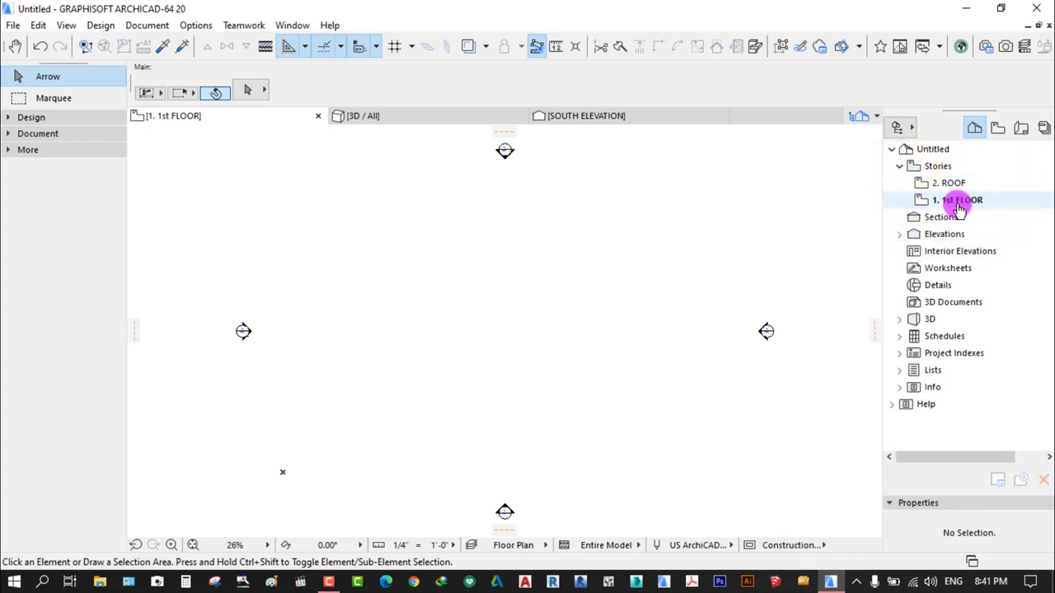
{"action": "left_click", "coordinate": [901, 168]}
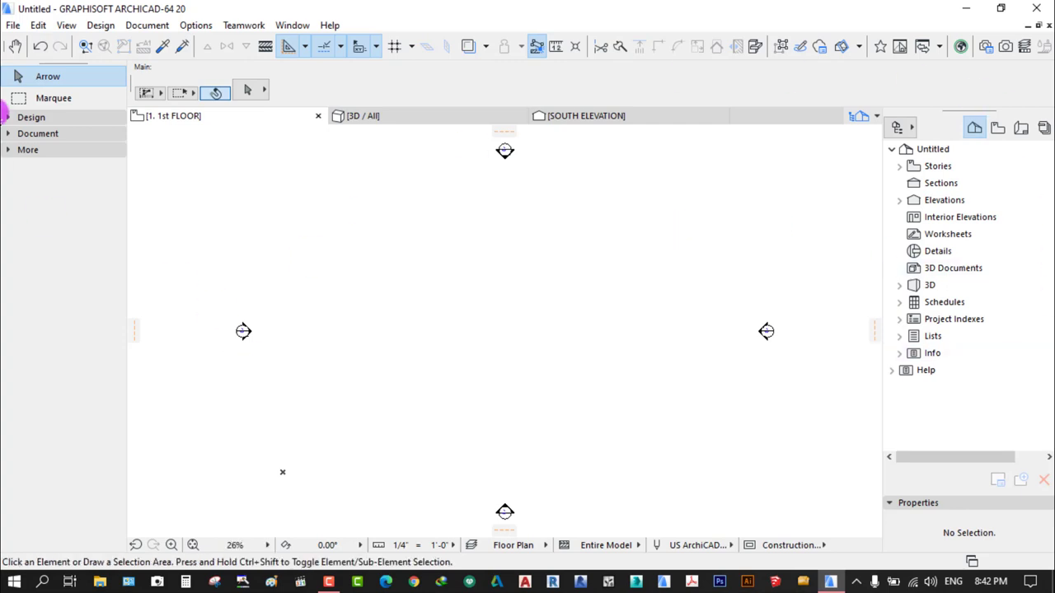
Finish an empty selection rectangle on the floor plan and expand the Toolbox's Design group
{"action": "left_click", "coordinate": [346, 260]}
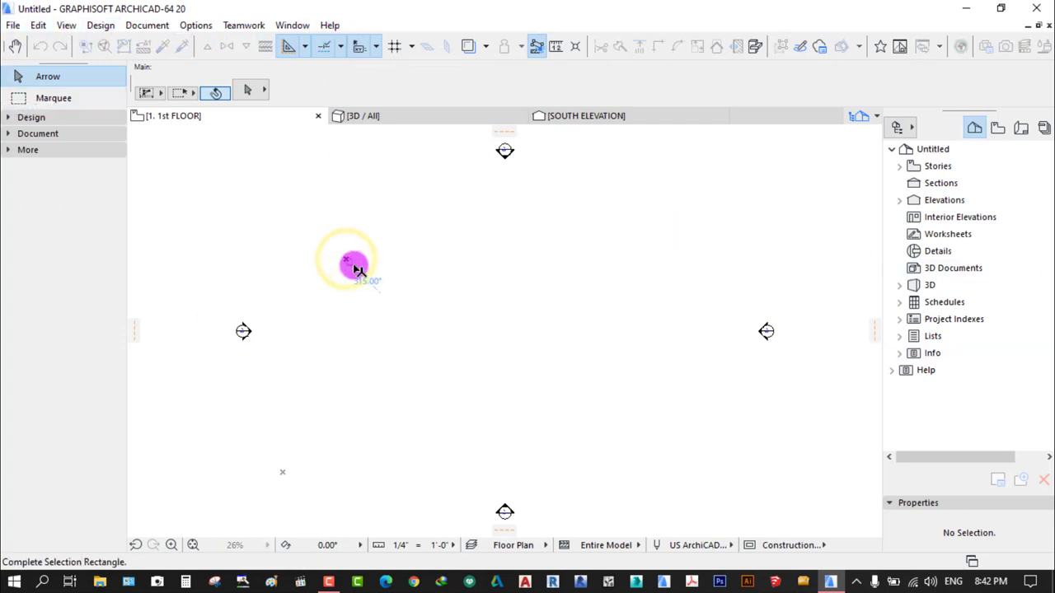
{"action": "left_click", "coordinate": [444, 304]}
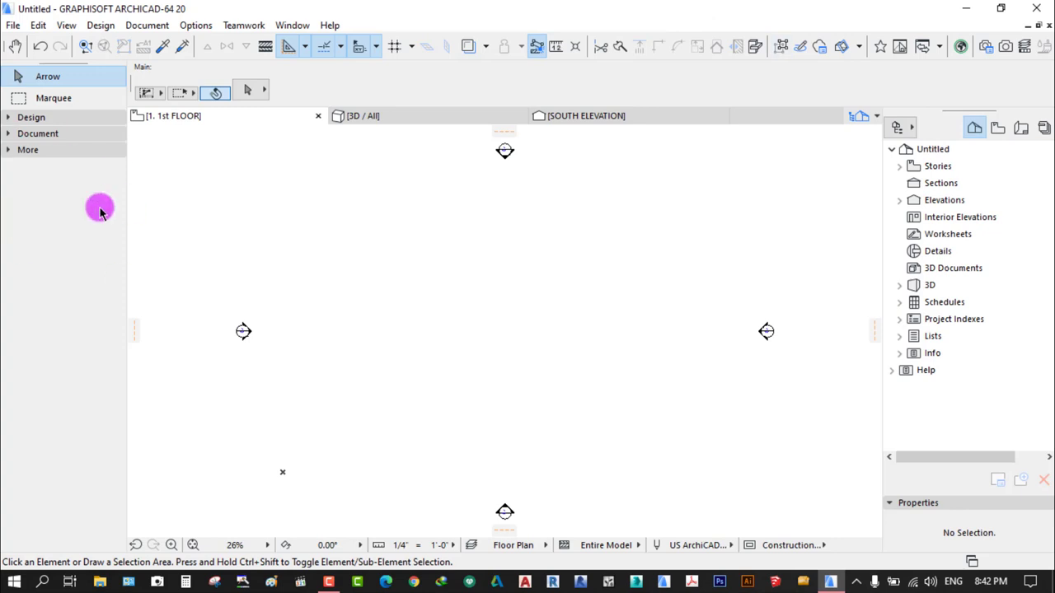
{"action": "left_click", "coordinate": [10, 121]}
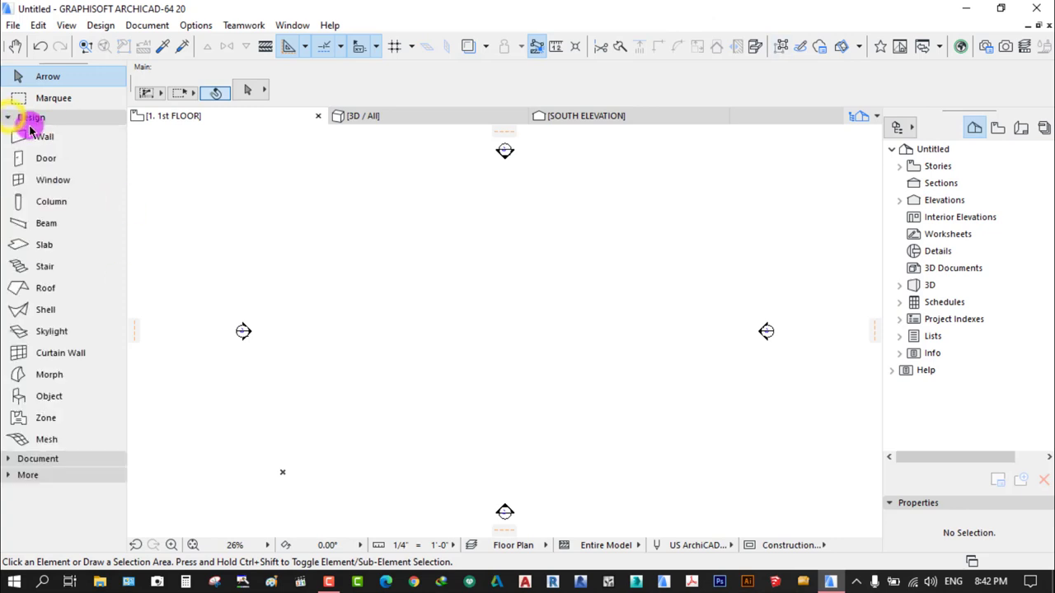
Collapse the Toolbox's Design group and review the tools in its Document and More groups, leaving both collapsed
{"action": "left_click", "coordinate": [18, 120]}
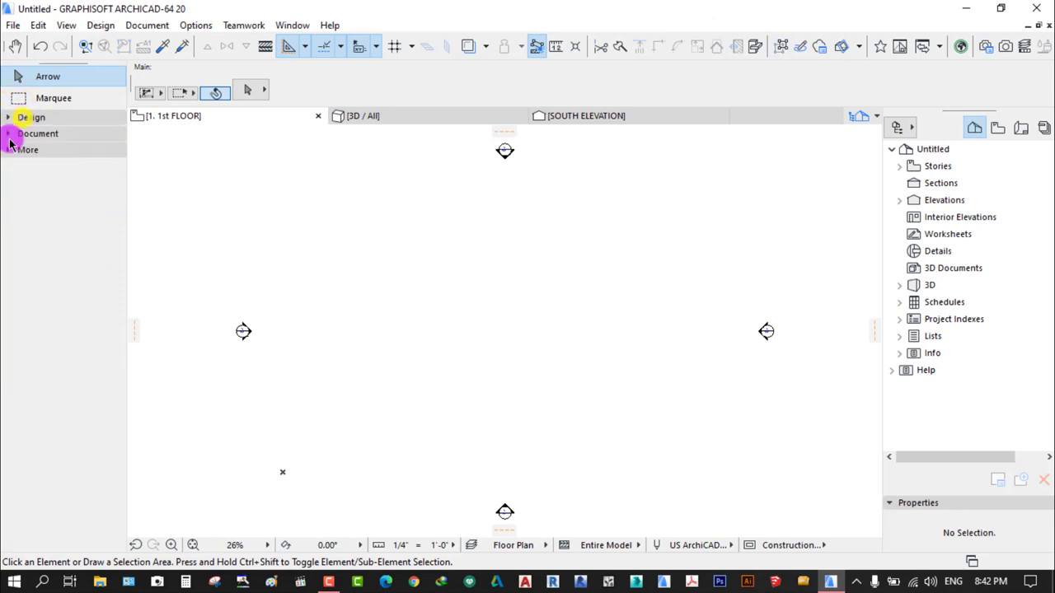
{"action": "left_click", "coordinate": [38, 134]}
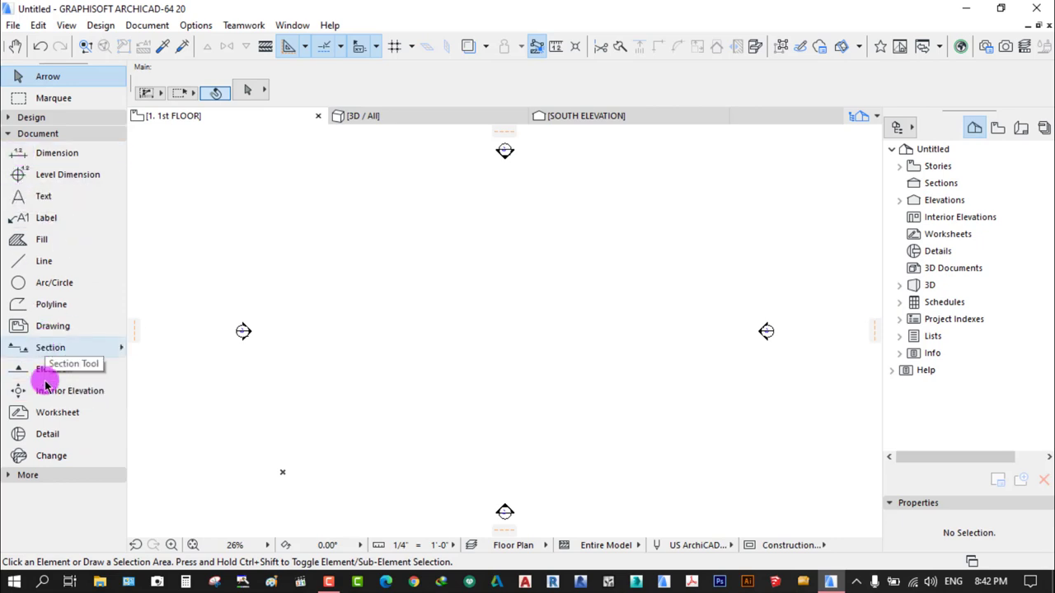
{"action": "left_click", "coordinate": [33, 134]}
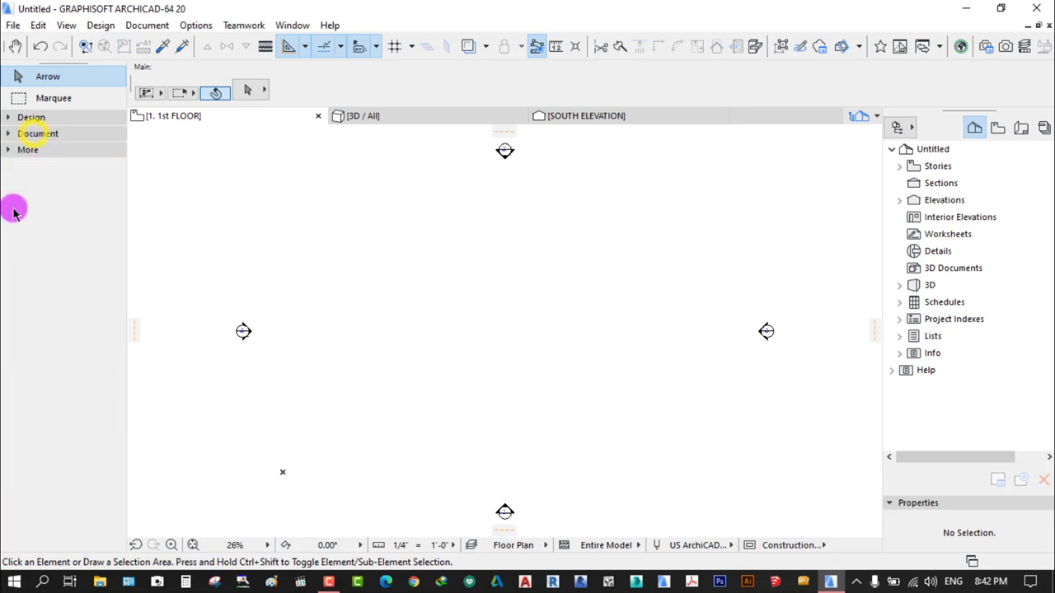
{"action": "left_click", "coordinate": [31, 150]}
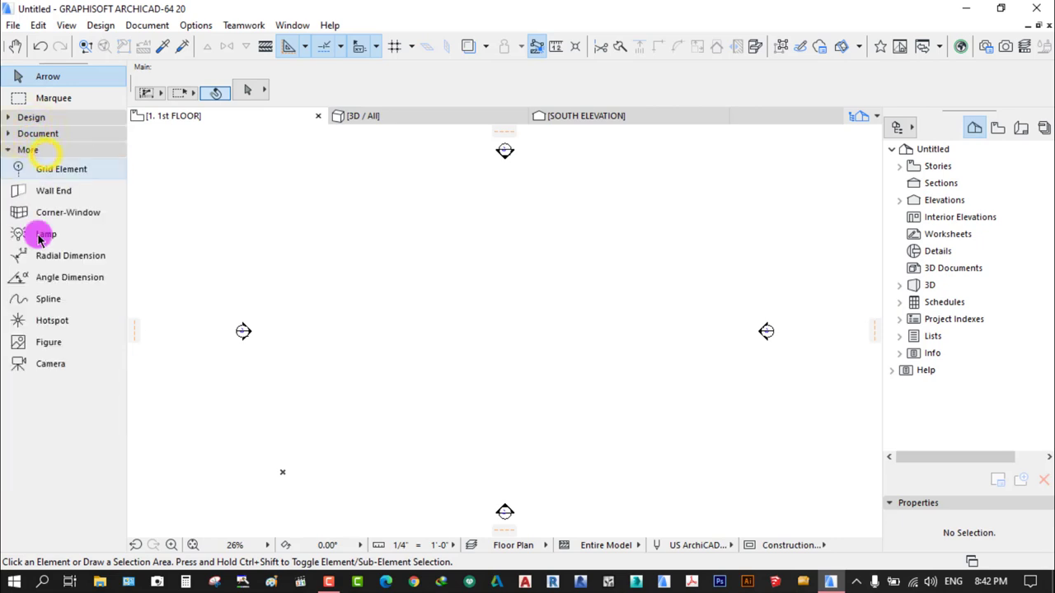
{"action": "left_click", "coordinate": [39, 150]}
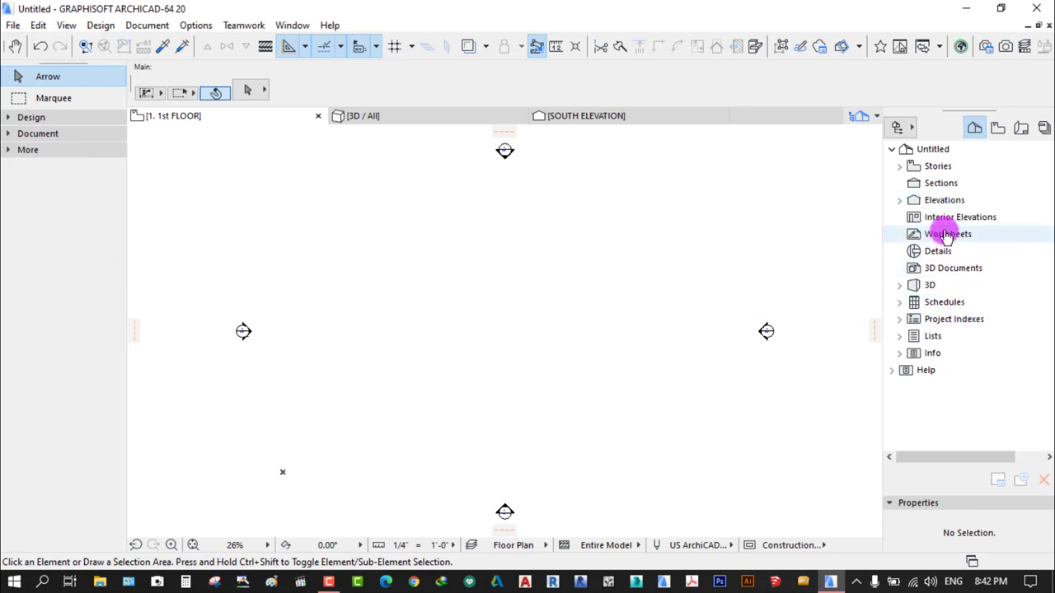
Hide the Navigator palette and fit the 1st floor plan in the enlarged window
{"action": "left_click", "coordinate": [910, 130]}
{"action": "left_click", "coordinate": [968, 210]}
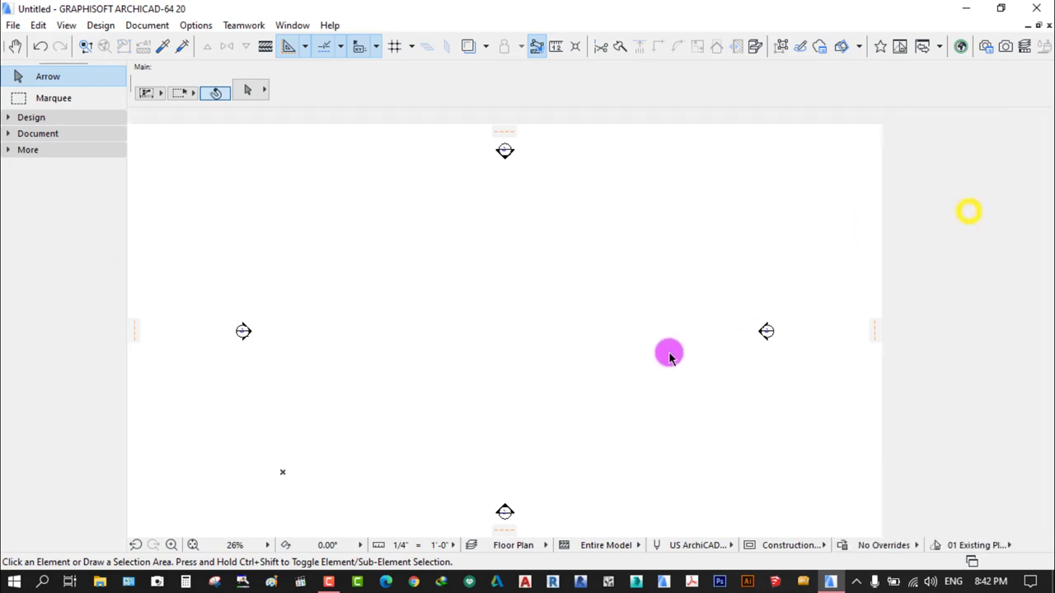
{"action": "right_click", "coordinate": [586, 321]}
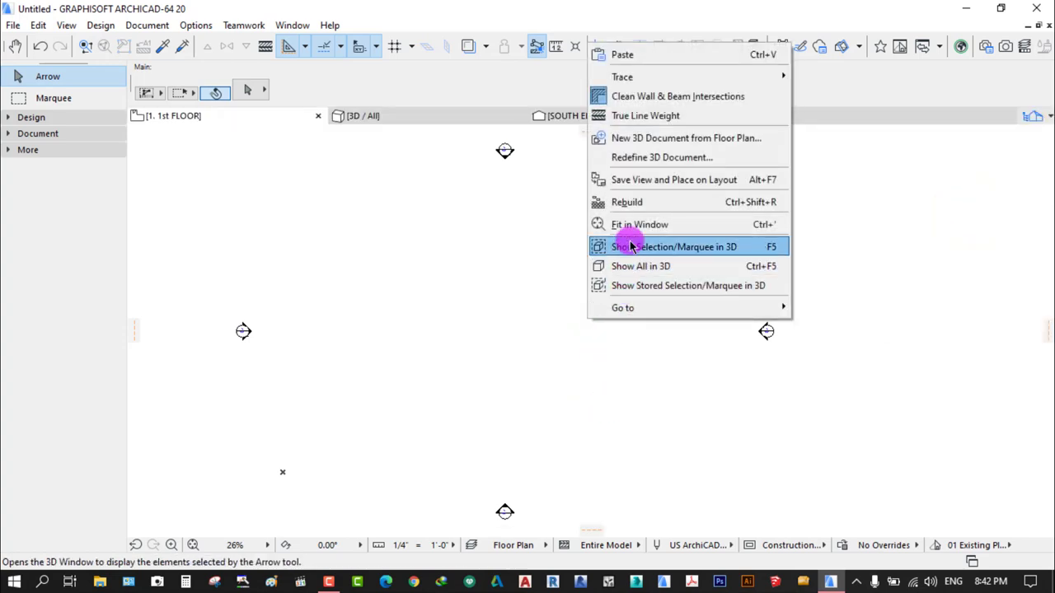
{"action": "left_click", "coordinate": [650, 224]}
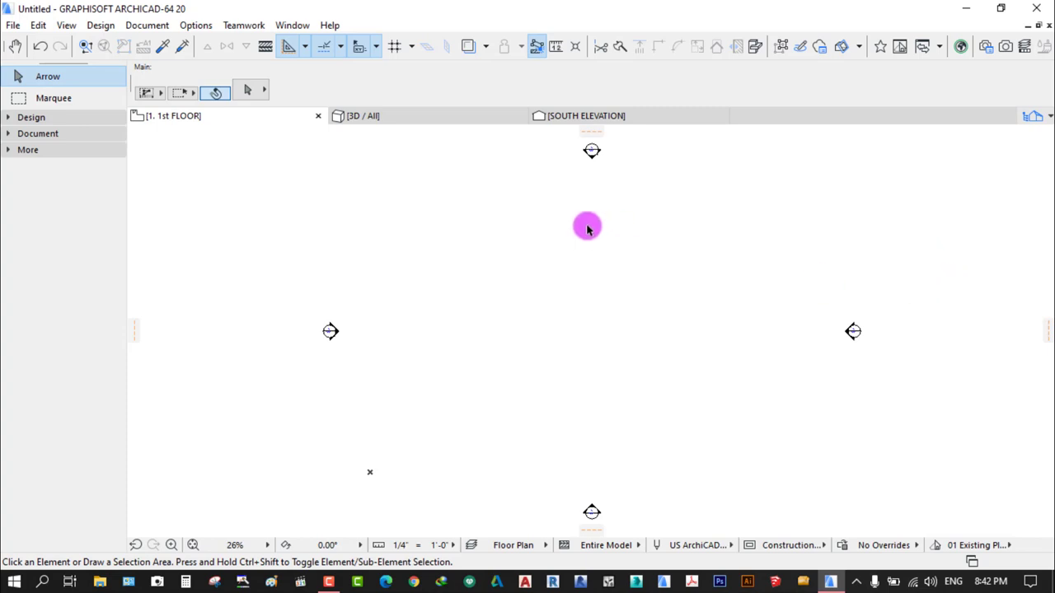
{"action": "middle_click_drag", "start_coordinate": [586, 226], "coordinate": [630, 262]}
{"action": "scroll", "coordinate": [632, 258], "scroll_direction": "down", "scroll_amount": 1}
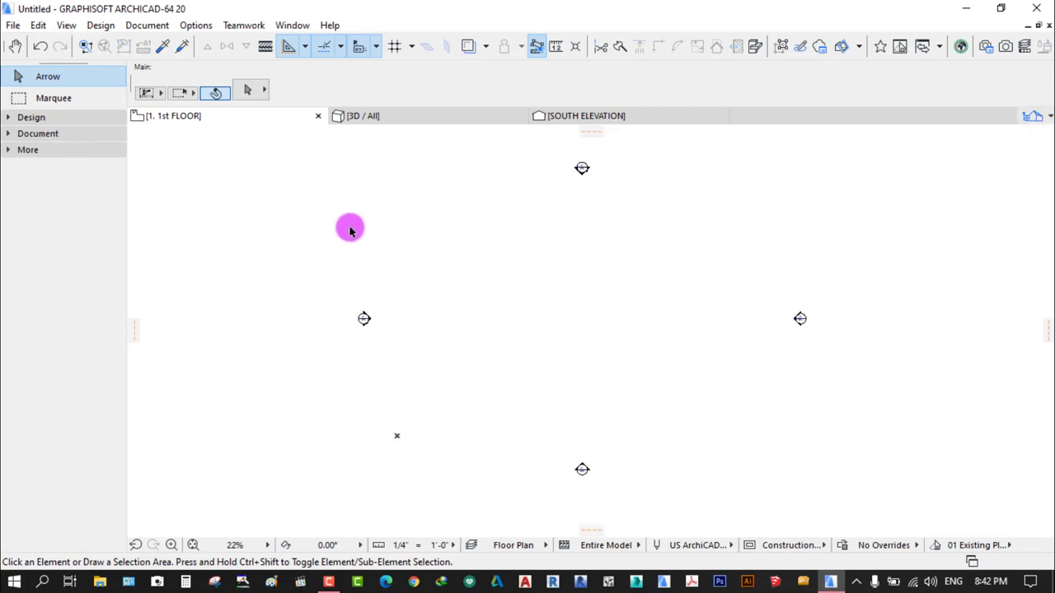
{"action": "middle_click_drag", "start_coordinate": [648, 281], "coordinate": [642, 310]}
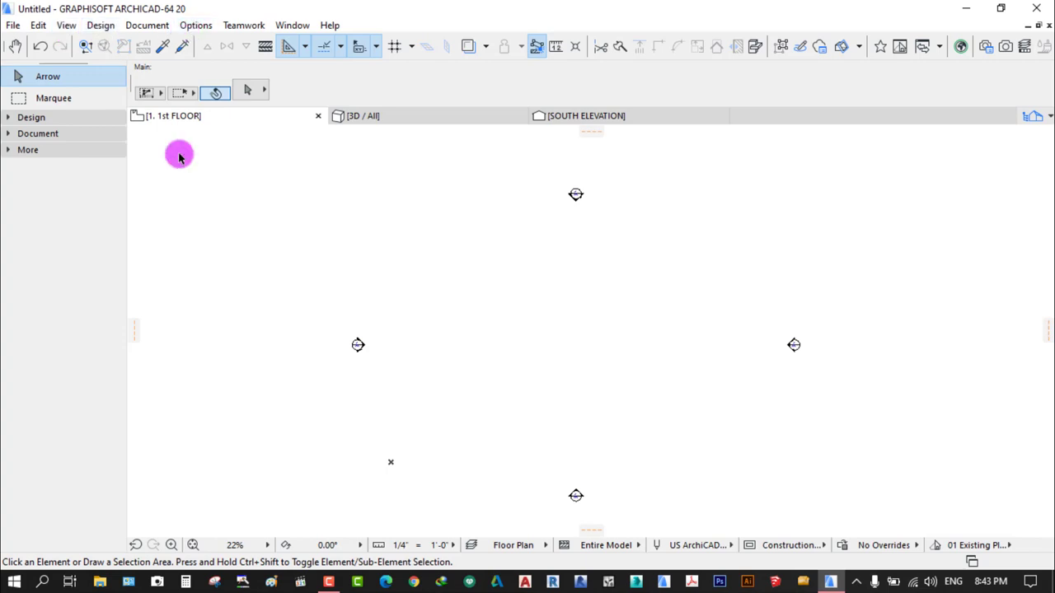
Turn on the construction grid display for the floor plan
{"action": "left_click", "coordinate": [66, 25]}
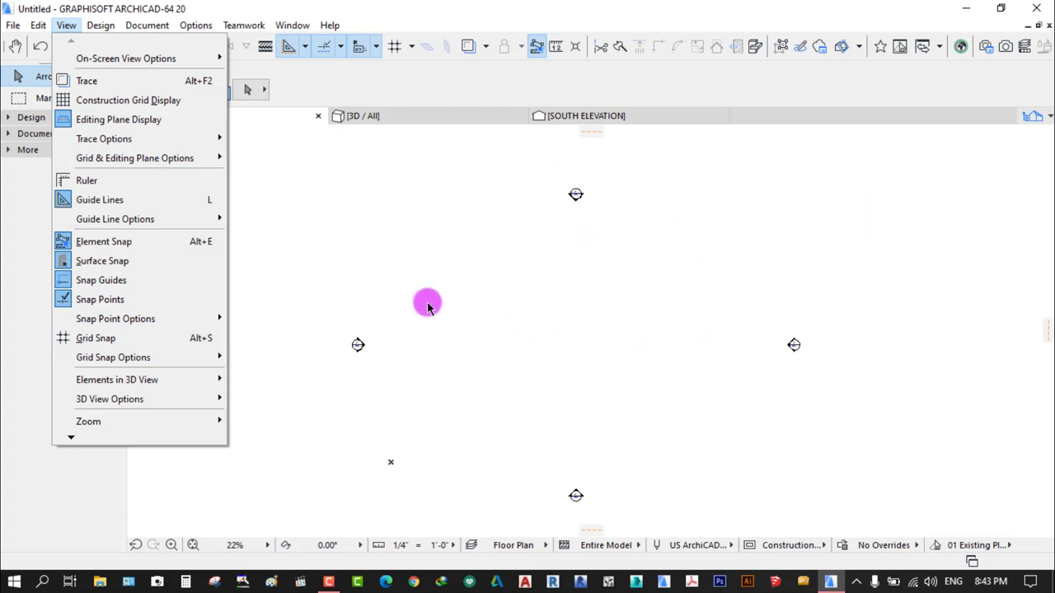
{"action": "left_click", "coordinate": [125, 100]}
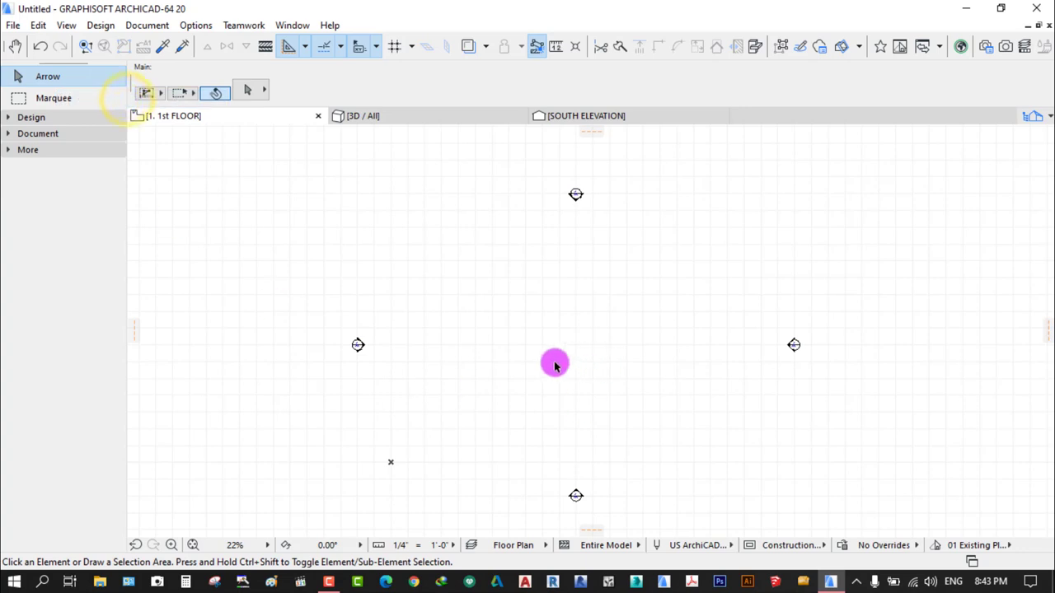
{"action": "scroll", "coordinate": [562, 326], "scroll_direction": "up", "scroll_amount": 3}
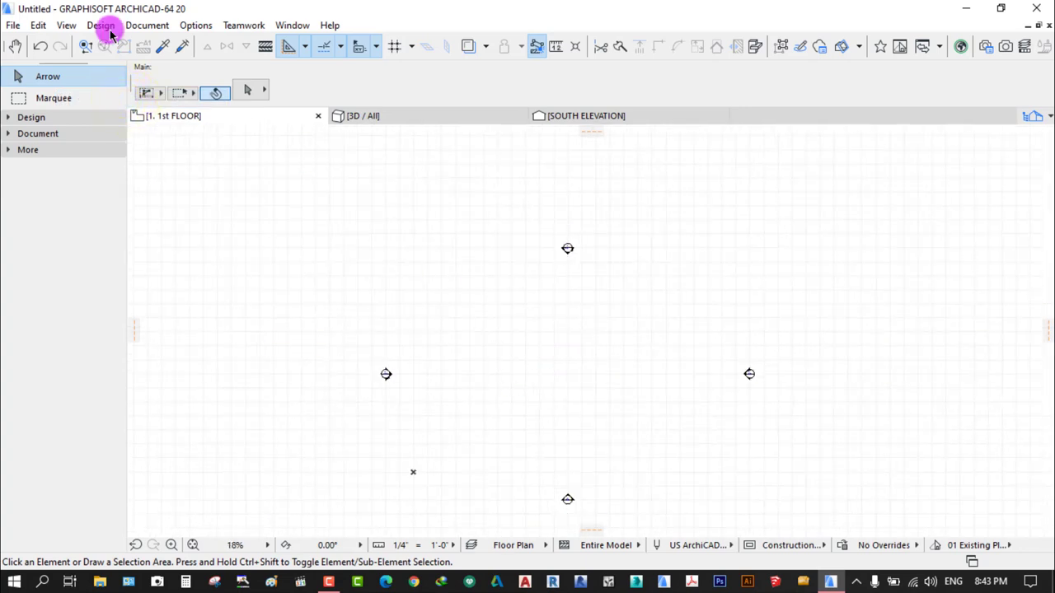
Switch the construction grid display off and back on to compare the floor plan with and without it
{"action": "left_click", "coordinate": [66, 26]}
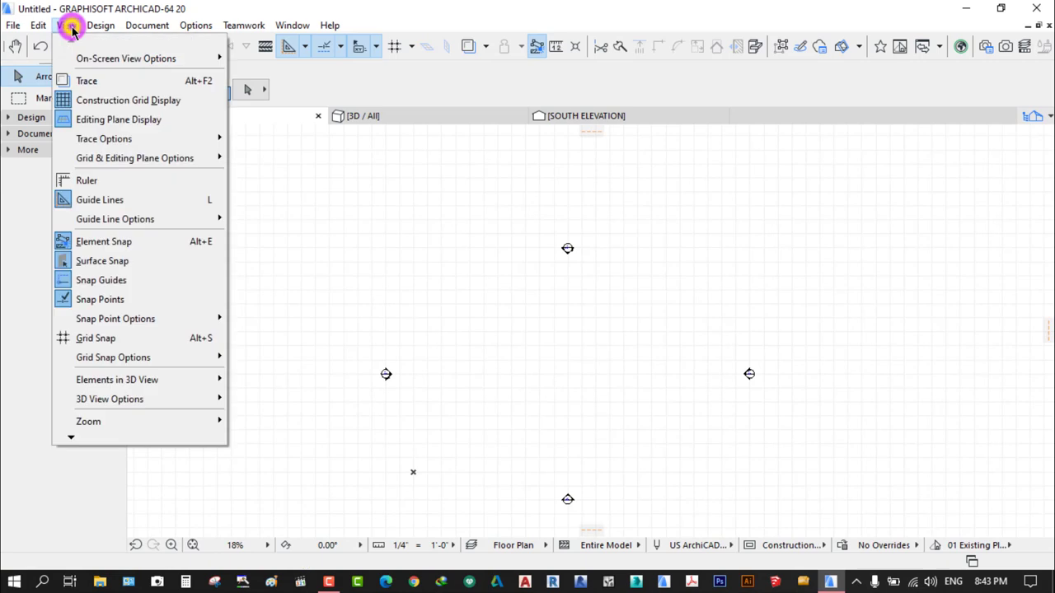
{"action": "left_click", "coordinate": [96, 101]}
{"action": "left_click", "coordinate": [66, 25]}
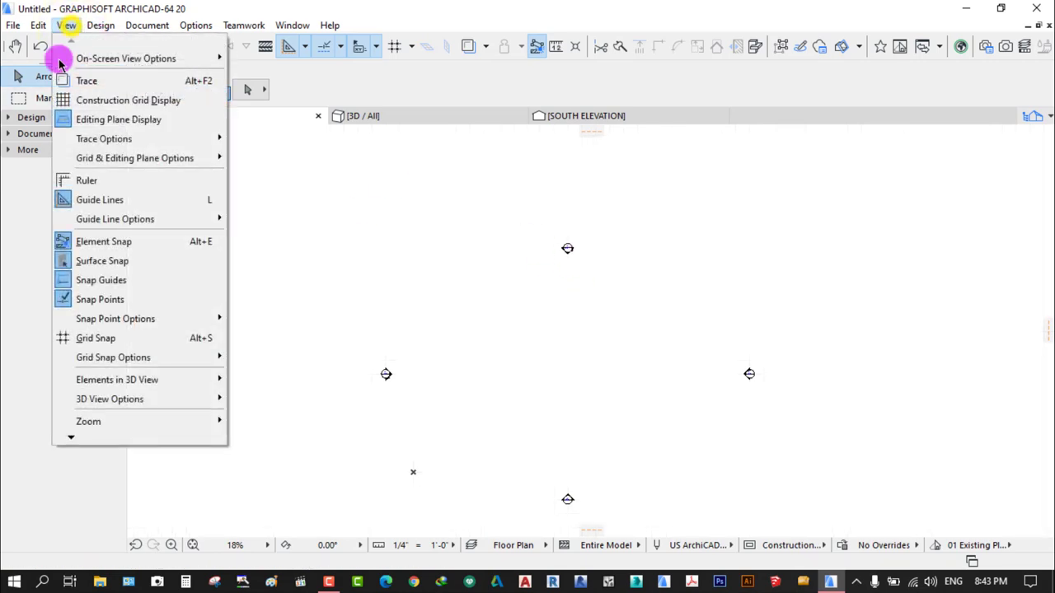
{"action": "left_click", "coordinate": [97, 100]}
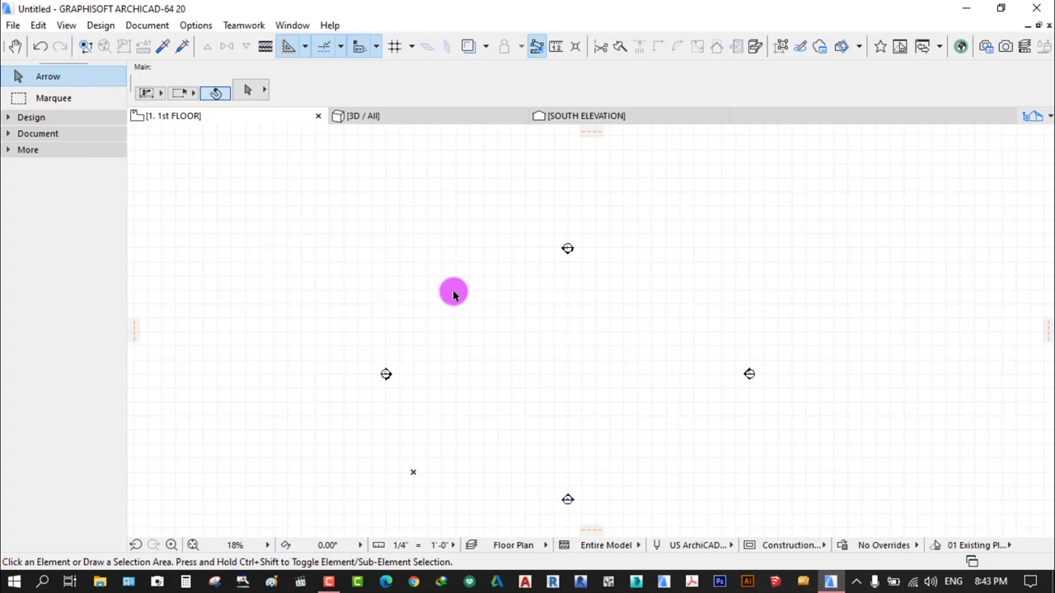
Display the rulers along the edges of the floor plan
{"action": "left_click", "coordinate": [66, 26]}
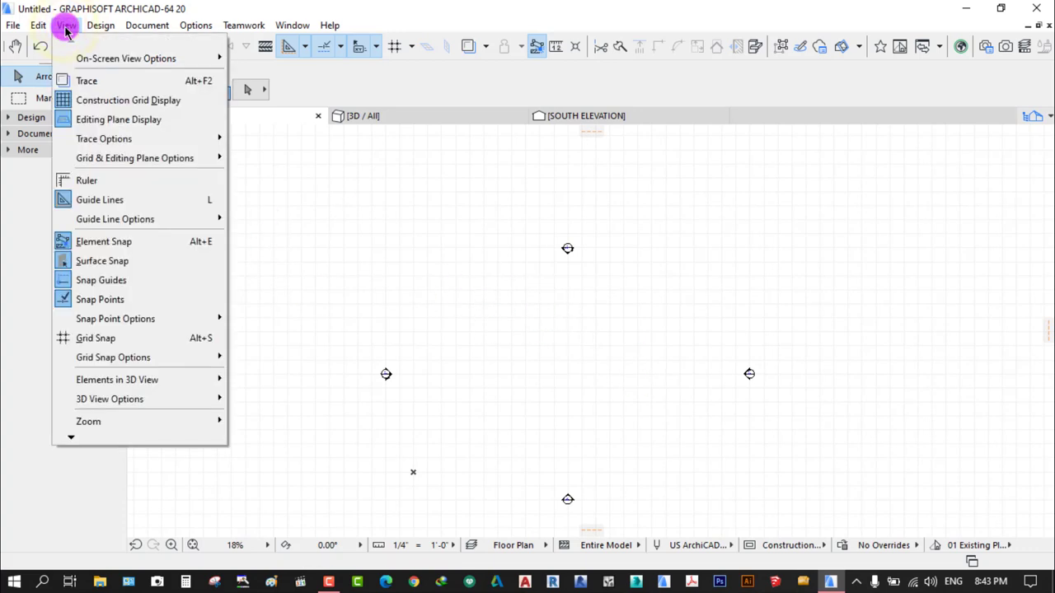
{"action": "left_click", "coordinate": [114, 188]}
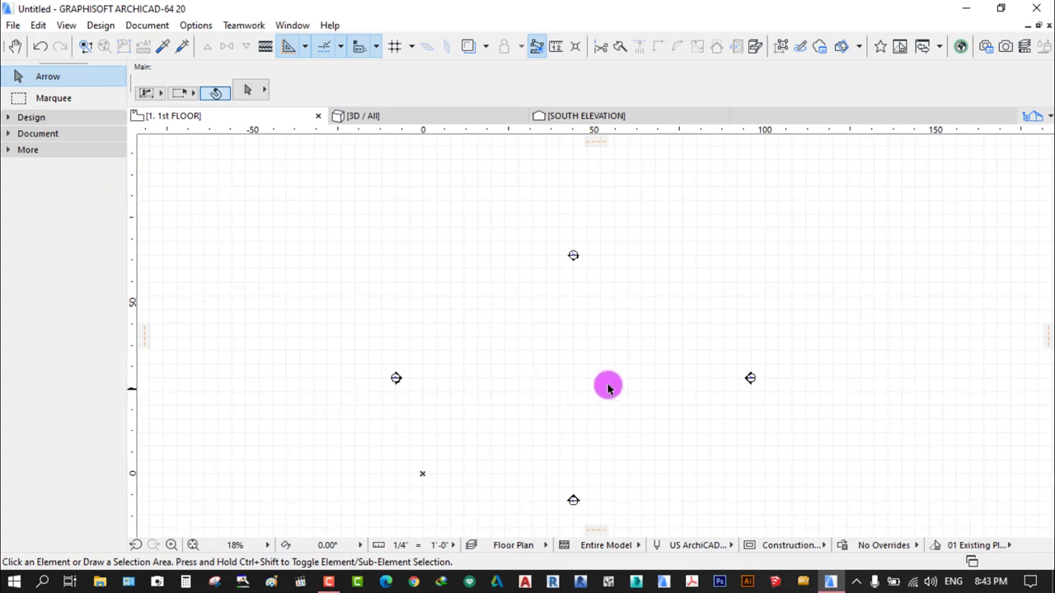
{"action": "scroll", "coordinate": [606, 386], "scroll_direction": "up", "scroll_amount": 2}
{"action": "middle_click_drag", "start_coordinate": [605, 386], "coordinate": [561, 339]}
{"action": "scroll", "coordinate": [558, 337], "scroll_direction": "down", "scroll_amount": 2}
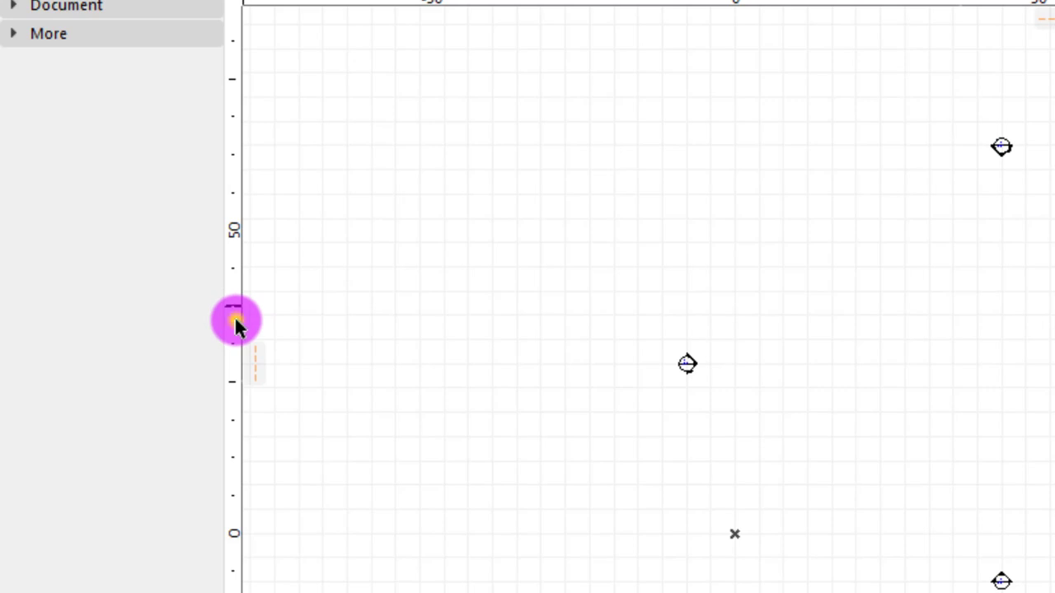
Place two vertical guide lines at about 23 and 56 and two horizontal ones at about 41 and 13 on the rulers
{"action": "left_click_drag", "start_coordinate": [234, 325], "coordinate": [713, 361]}
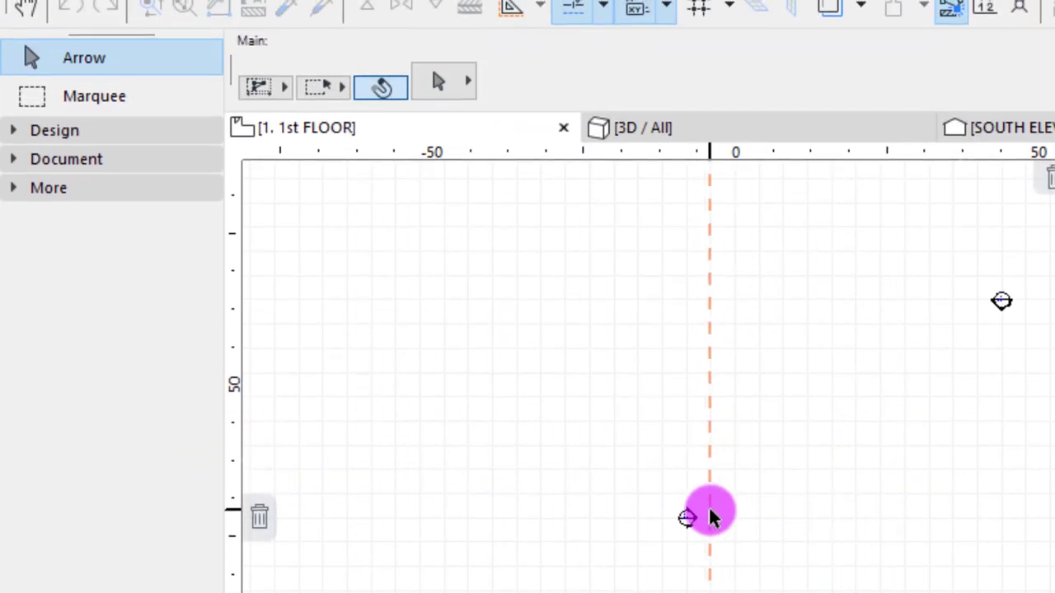
{"action": "left_click_drag", "start_coordinate": [713, 515], "coordinate": [873, 516]}
{"action": "scroll", "coordinate": [907, 515], "scroll_direction": "up", "scroll_amount": 3}
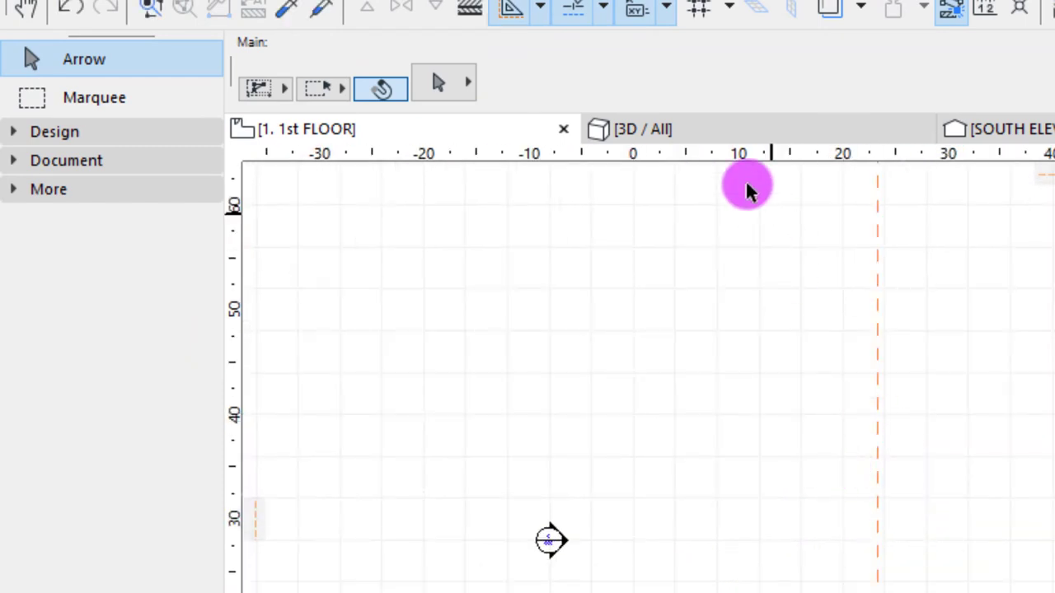
{"action": "left_click_drag", "start_coordinate": [769, 157], "coordinate": [801, 399]}
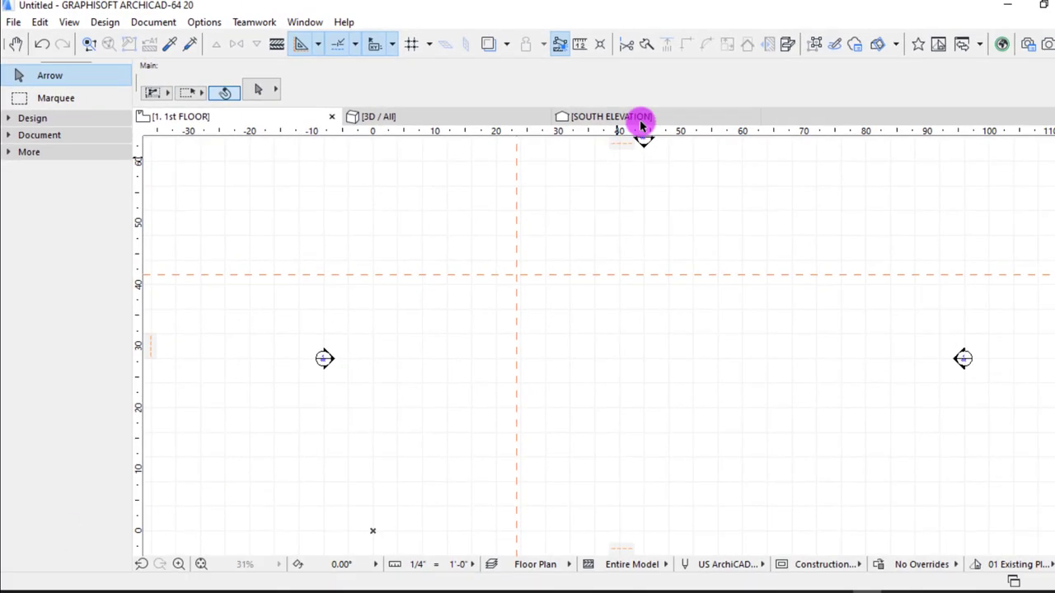
{"action": "left_click_drag", "start_coordinate": [574, 130], "coordinate": [551, 435]}
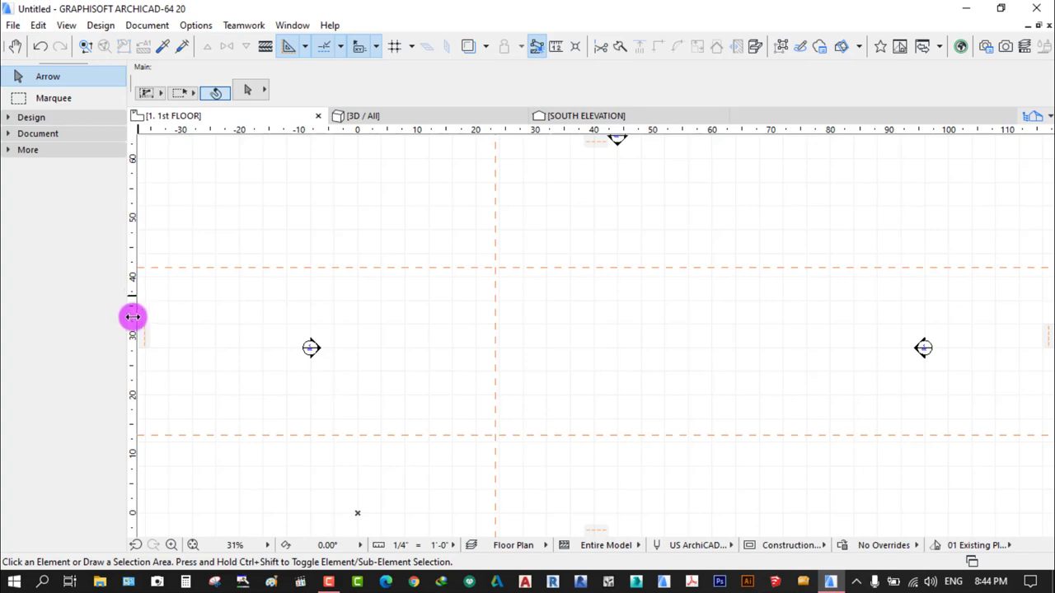
{"action": "left_click_drag", "start_coordinate": [131, 317], "coordinate": [685, 338]}
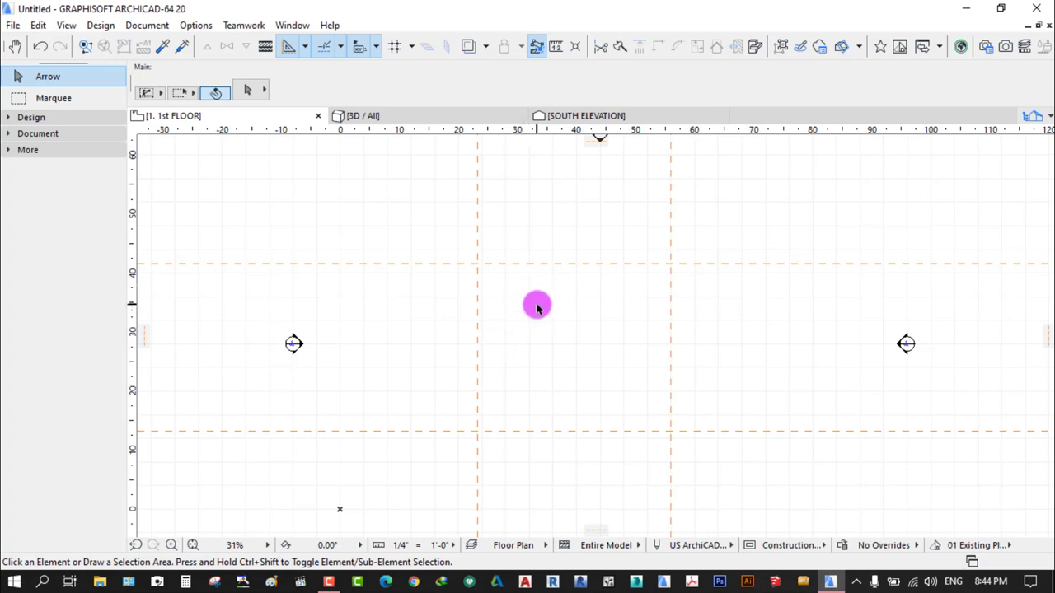
Remove the vertical guide line at about 23 and clear the remaining guide lines with Erase Guide Lines
{"action": "mouse_move", "coordinate": [480, 319]}
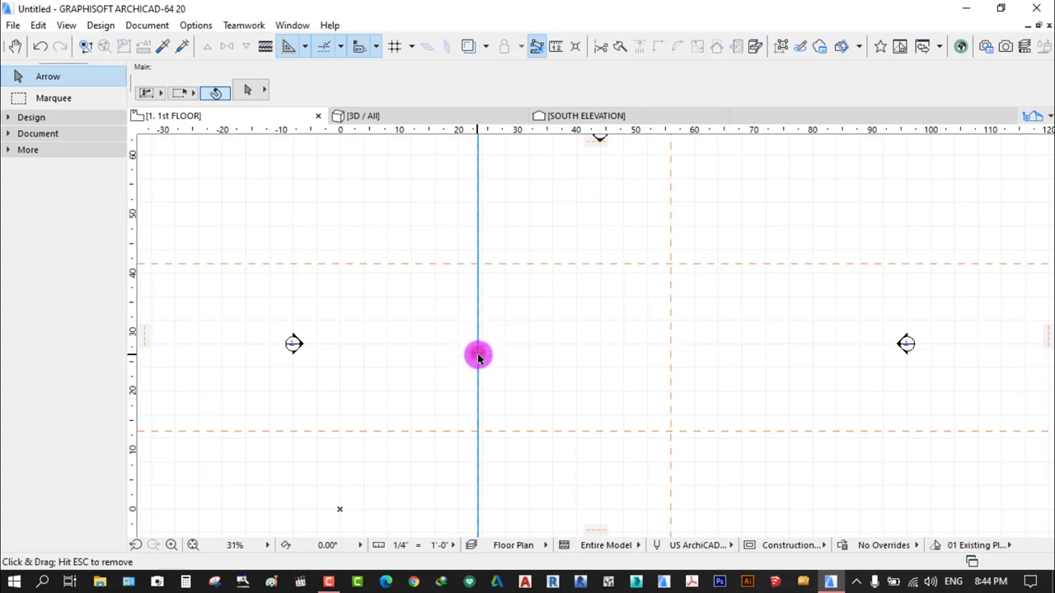
{"action": "left_click_drag", "start_coordinate": [478, 356], "coordinate": [146, 338]}
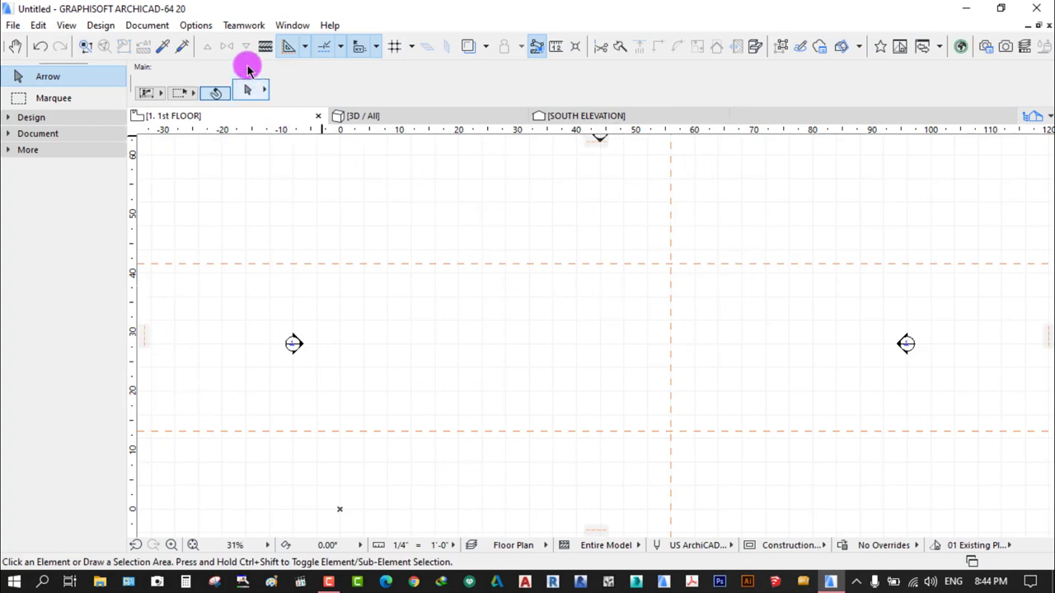
{"action": "left_click", "coordinate": [306, 50]}
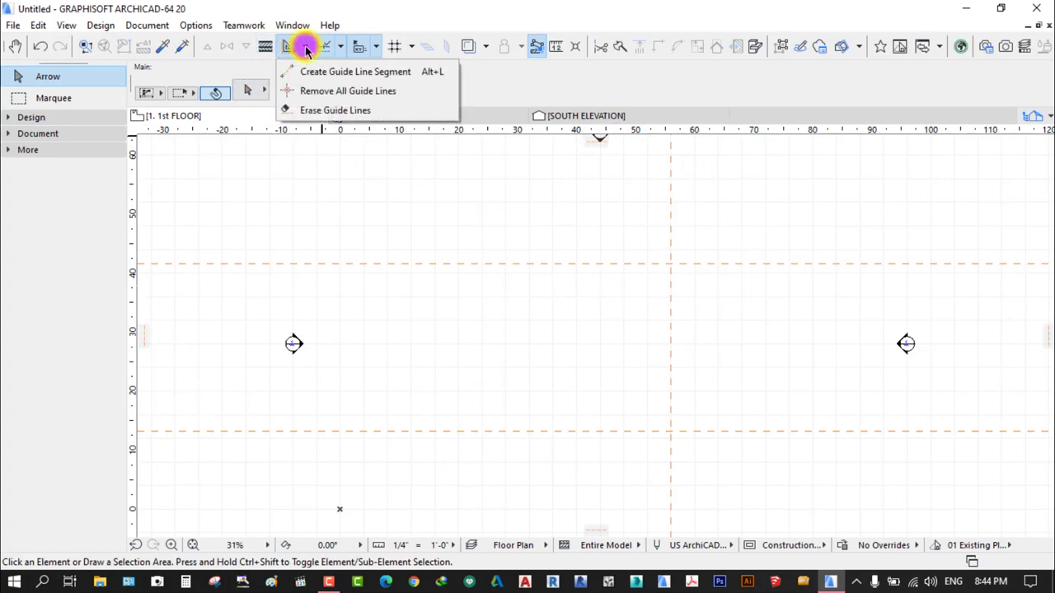
{"action": "left_click", "coordinate": [370, 112]}
{"action": "mouse_move", "coordinate": [704, 220]}
{"action": "left_mouse_down"}
{"action": "mouse_move", "coordinate": [585, 447]}
{"action": "mouse_move", "coordinate": [723, 478]}
{"action": "mouse_move", "coordinate": [711, 429]}
{"action": "left_mouse_up"}
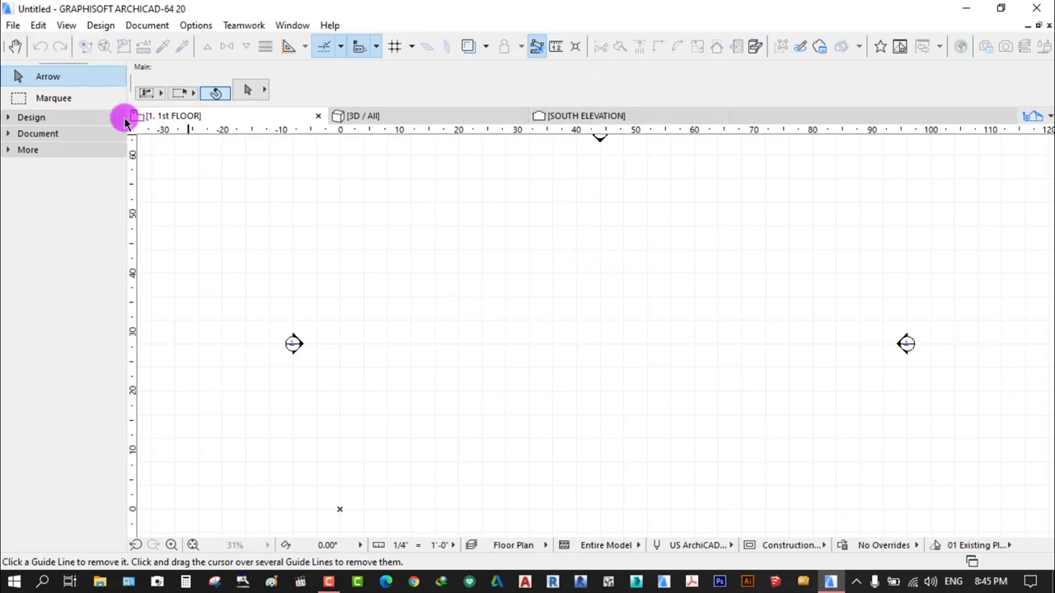
{"action": "left_click", "coordinate": [46, 76]}
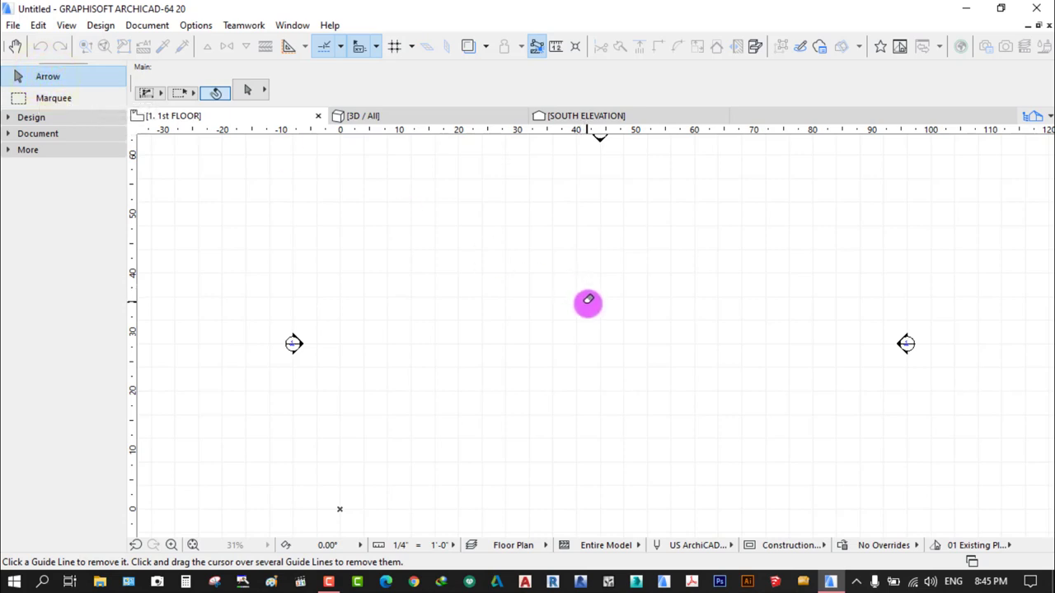
{"action": "key", "text": "Escape"}
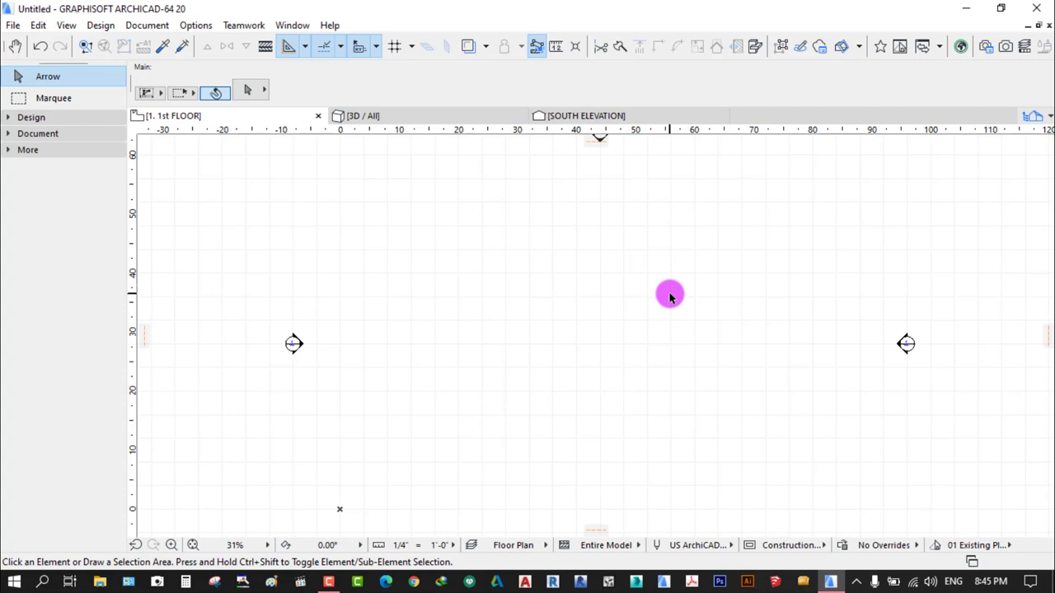
Try toggling Grid Snap, leaving it switched off
{"action": "left_click", "coordinate": [66, 25]}
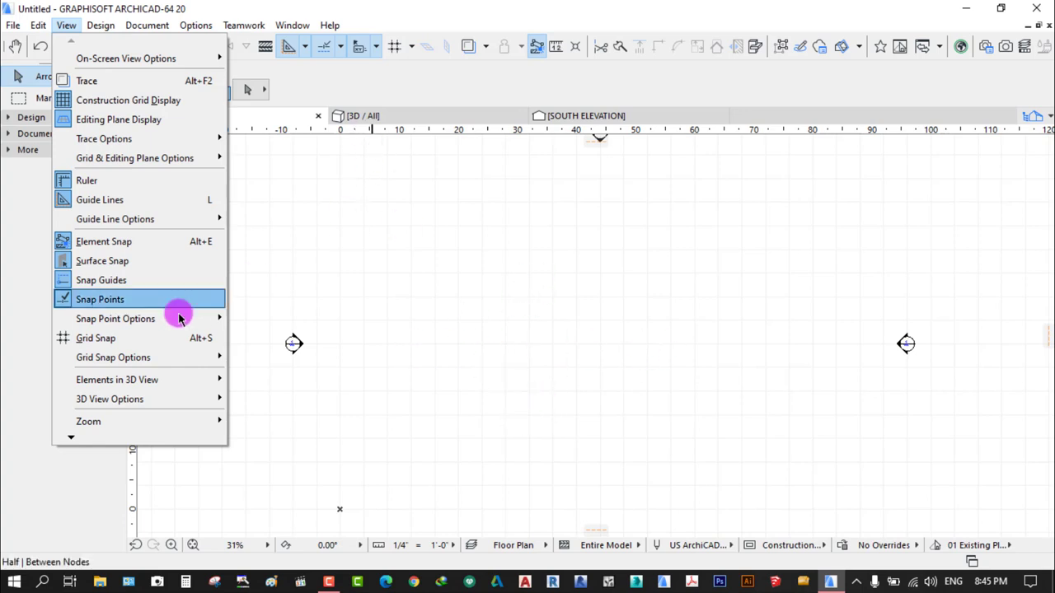
{"action": "left_click", "coordinate": [97, 339]}
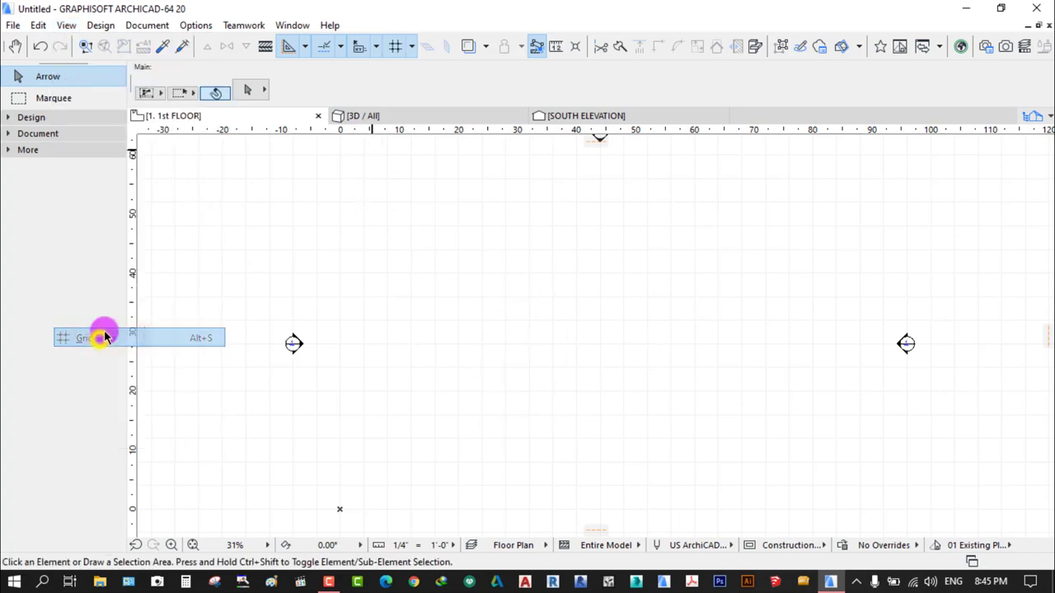
{"action": "left_click", "coordinate": [393, 46]}
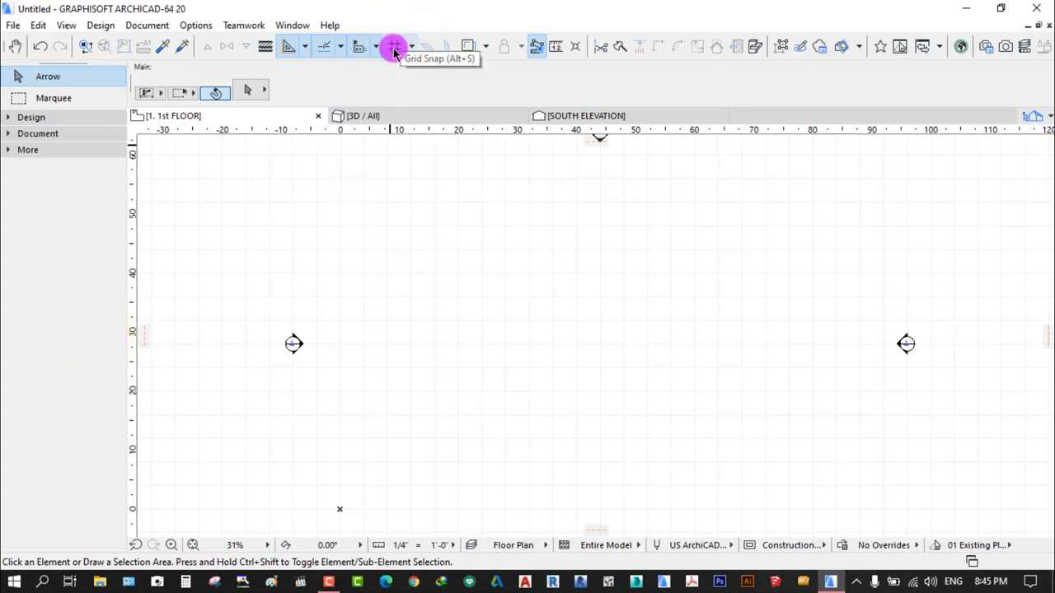
{"action": "left_click", "coordinate": [390, 46]}
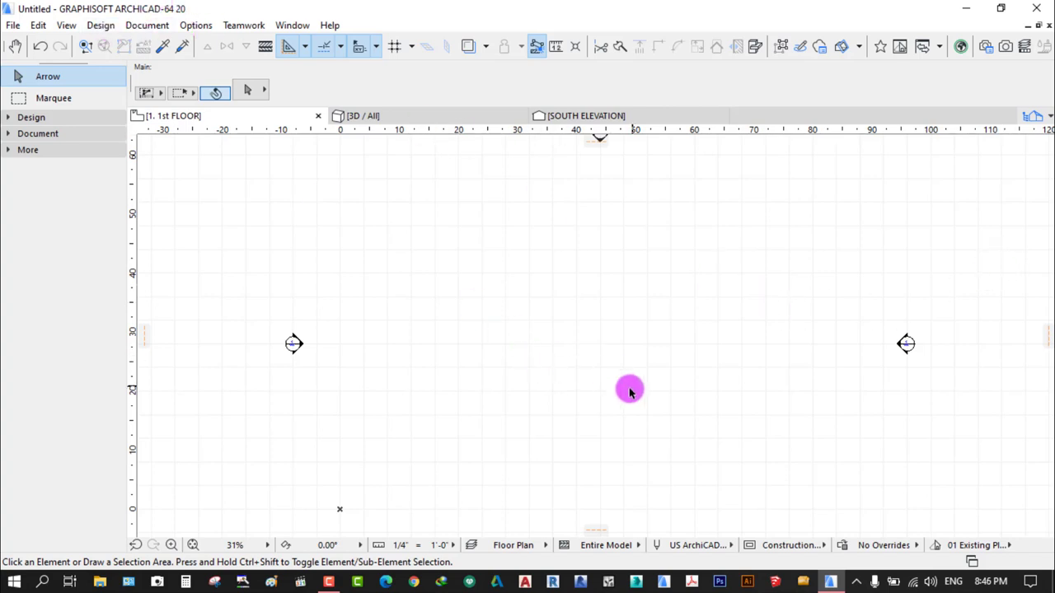
Open the Working Units project preferences and move the dialog to the middle of the floor plan
{"action": "right_click", "coordinate": [586, 309]}
{"action": "left_click", "coordinate": [636, 209]}
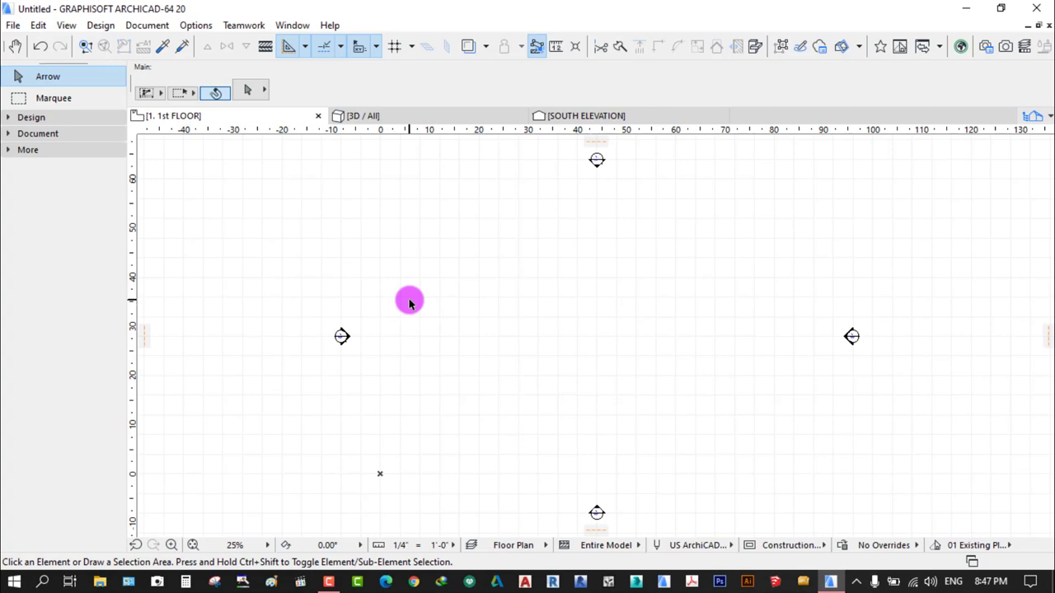
{"action": "left_click", "coordinate": [196, 26]}
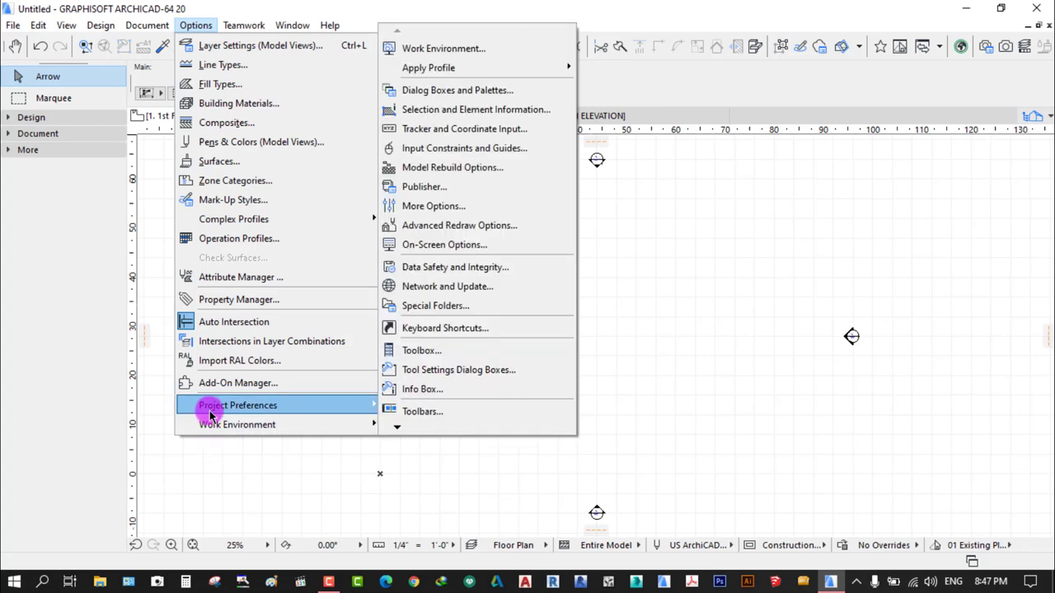
{"action": "mouse_move", "coordinate": [247, 405]}
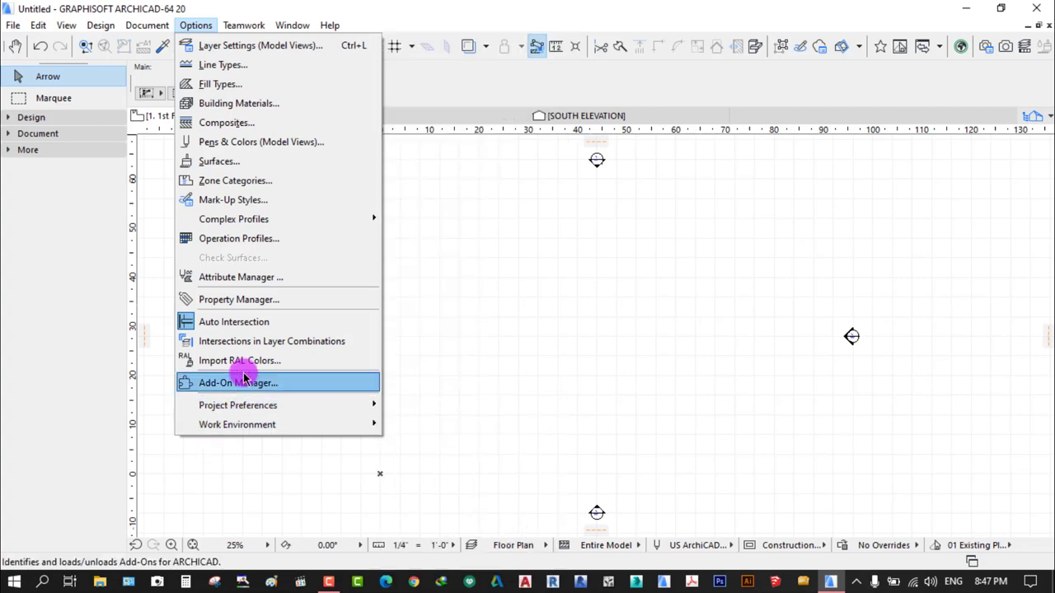
{"action": "mouse_move", "coordinate": [198, 425]}
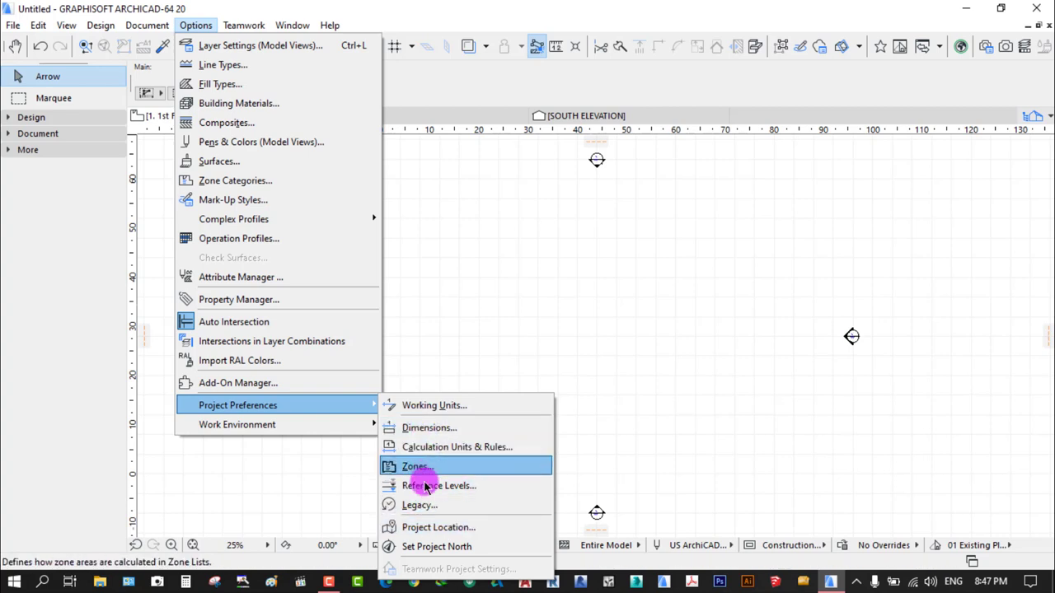
{"action": "left_click", "coordinate": [454, 405]}
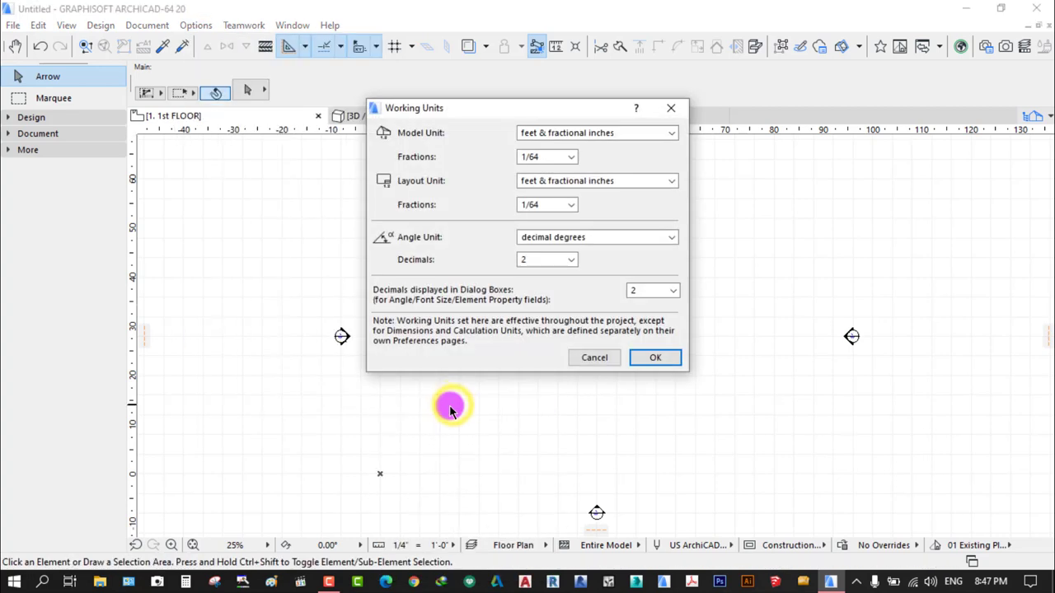
{"action": "left_click_drag", "start_coordinate": [519, 109], "coordinate": [580, 172]}
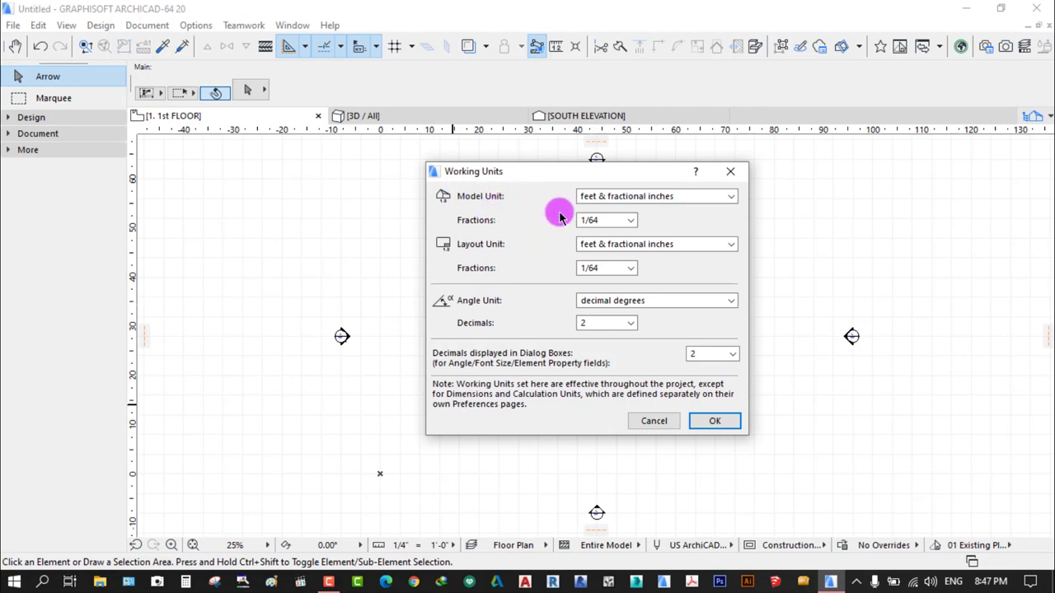
Set the project's model working unit to meter with 2 decimals and the layout unit to meter
{"action": "left_click", "coordinate": [731, 198]}
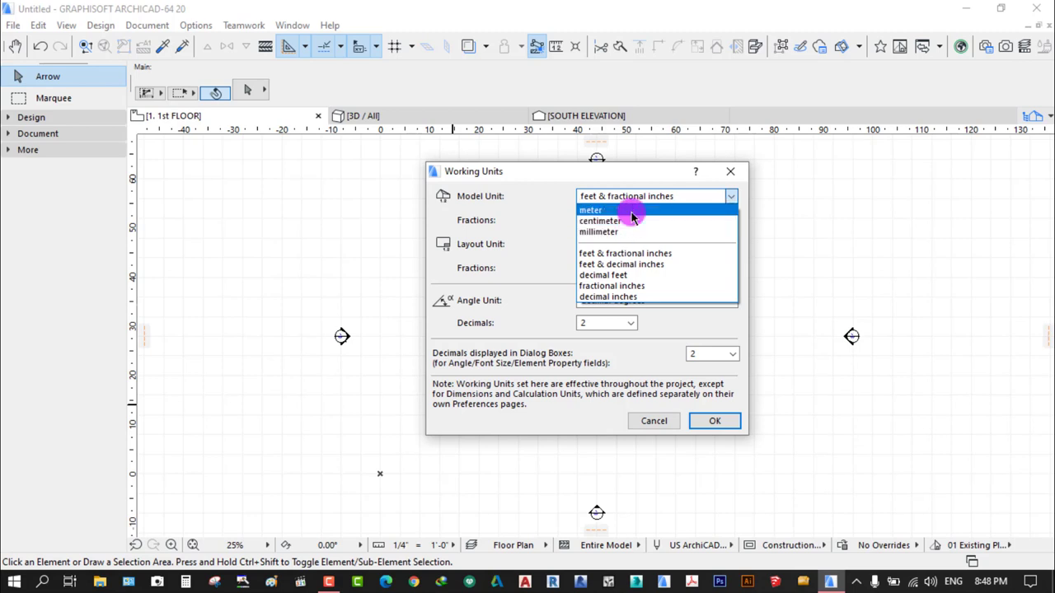
{"action": "left_click", "coordinate": [594, 211]}
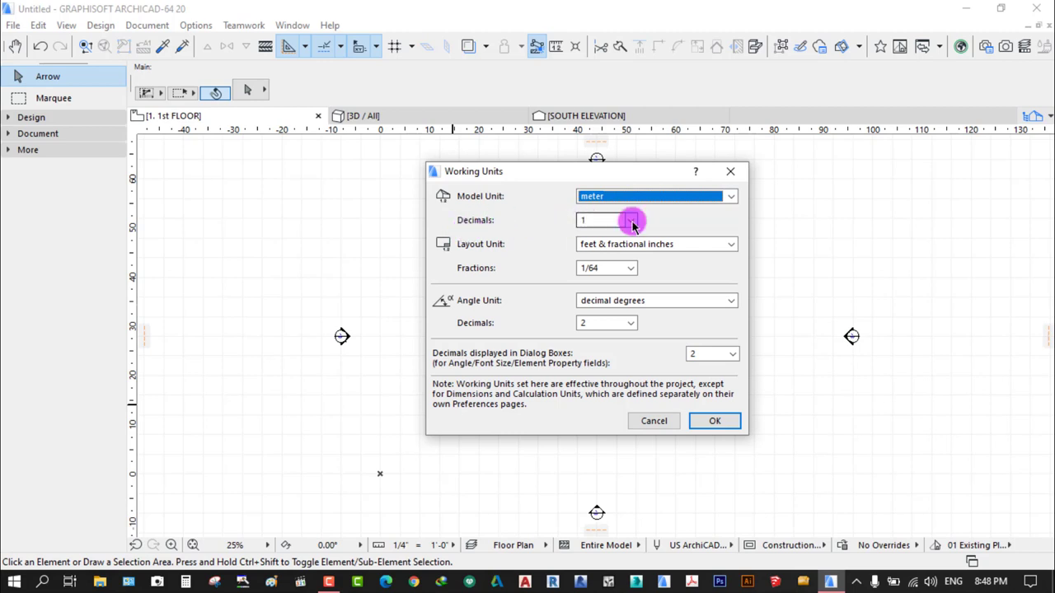
{"action": "left_click", "coordinate": [631, 221]}
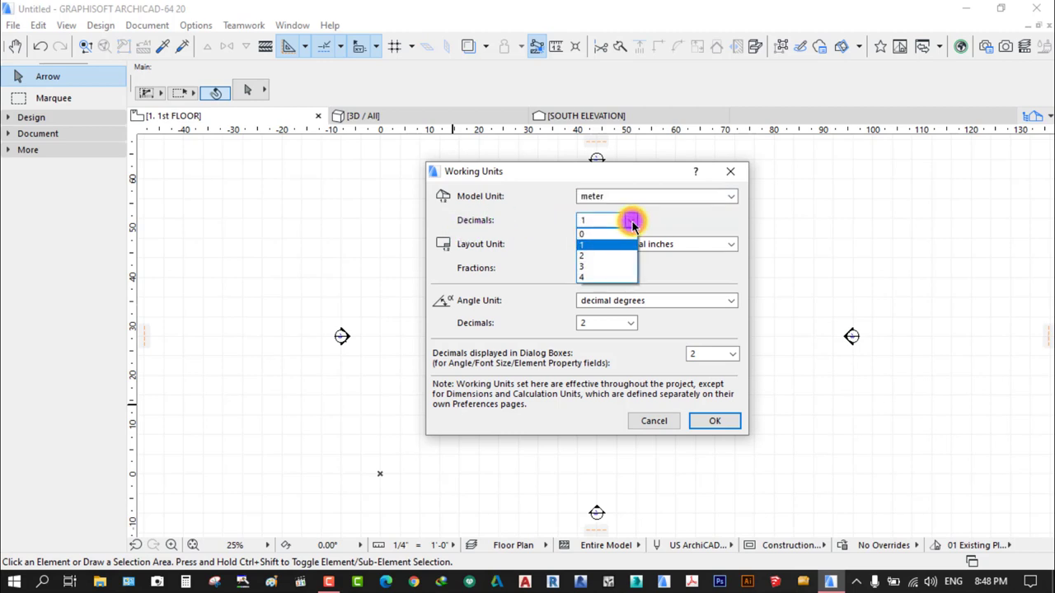
{"action": "left_click", "coordinate": [610, 257]}
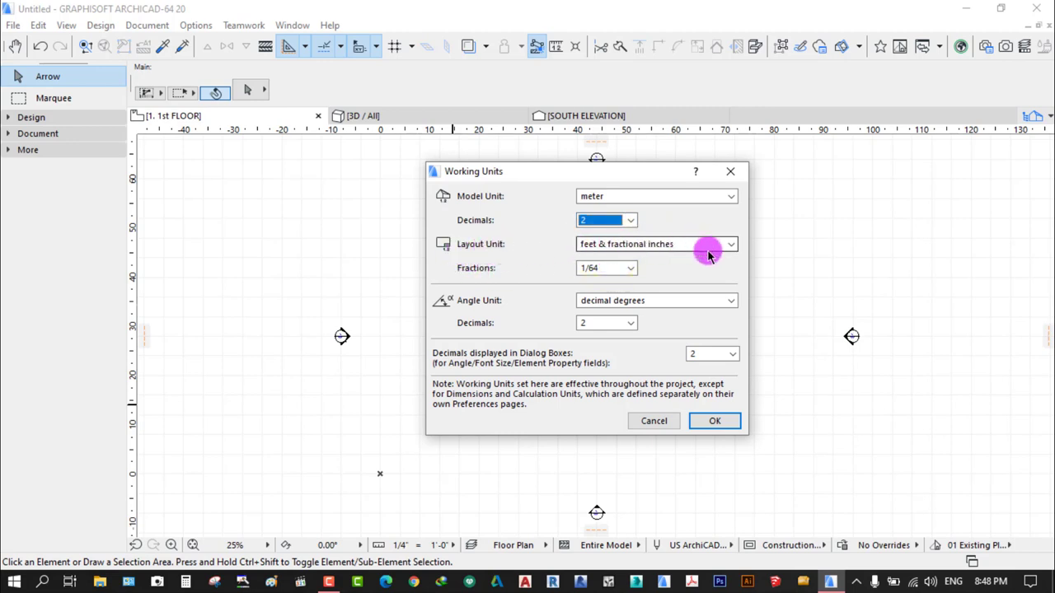
{"action": "left_click", "coordinate": [731, 242]}
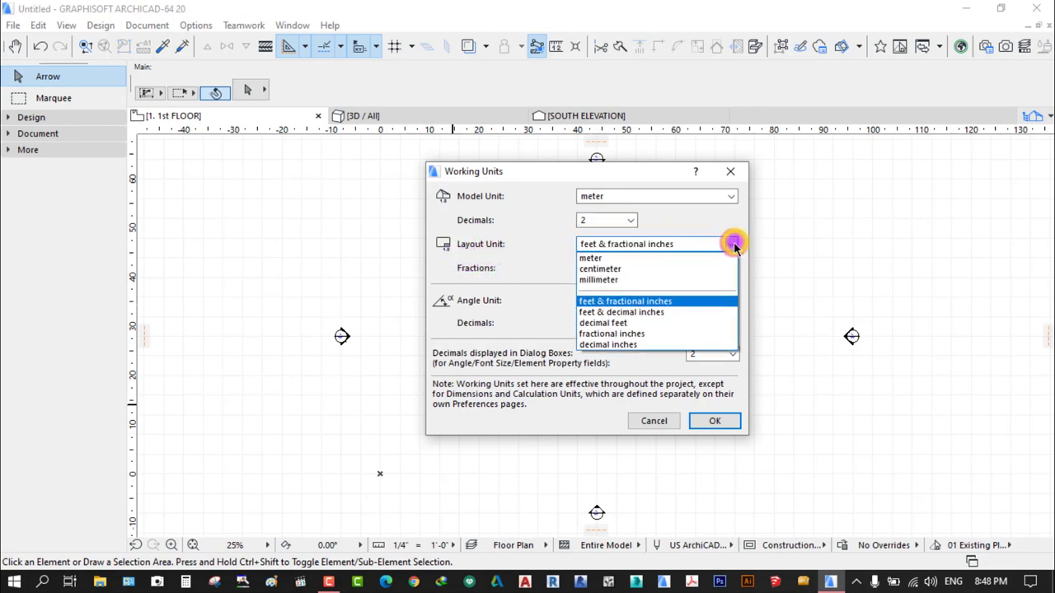
{"action": "left_click", "coordinate": [624, 258]}
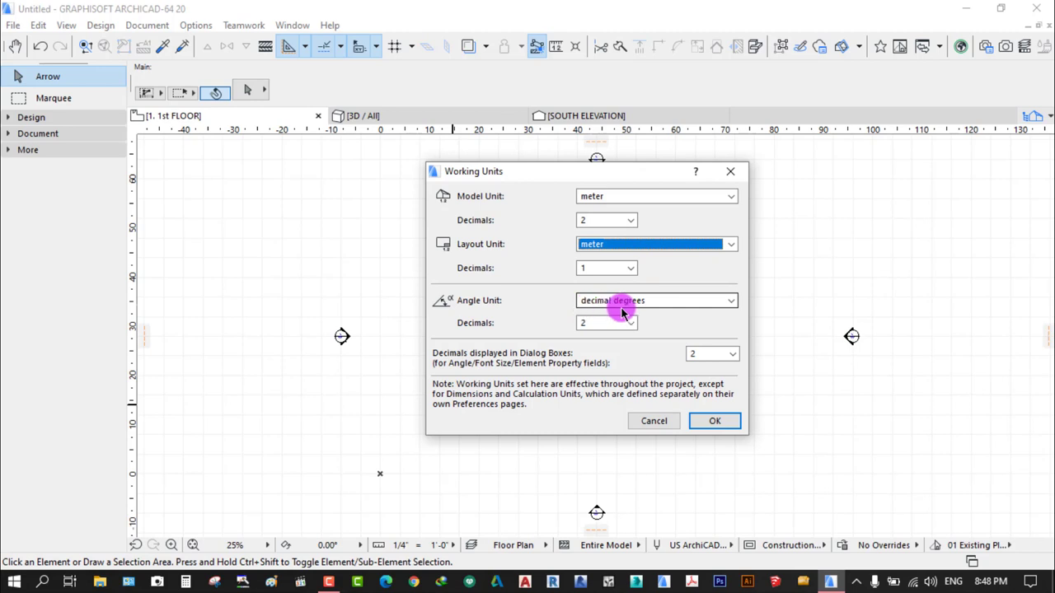
{"action": "left_click", "coordinate": [731, 302]}
{"action": "left_click", "coordinate": [731, 301]}
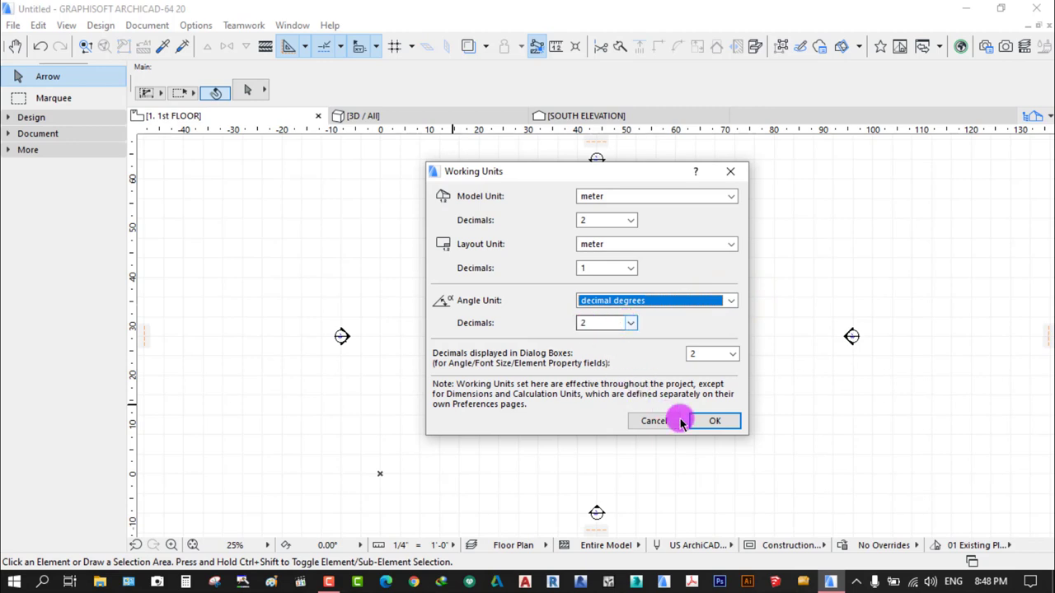
{"action": "left_click", "coordinate": [715, 422]}
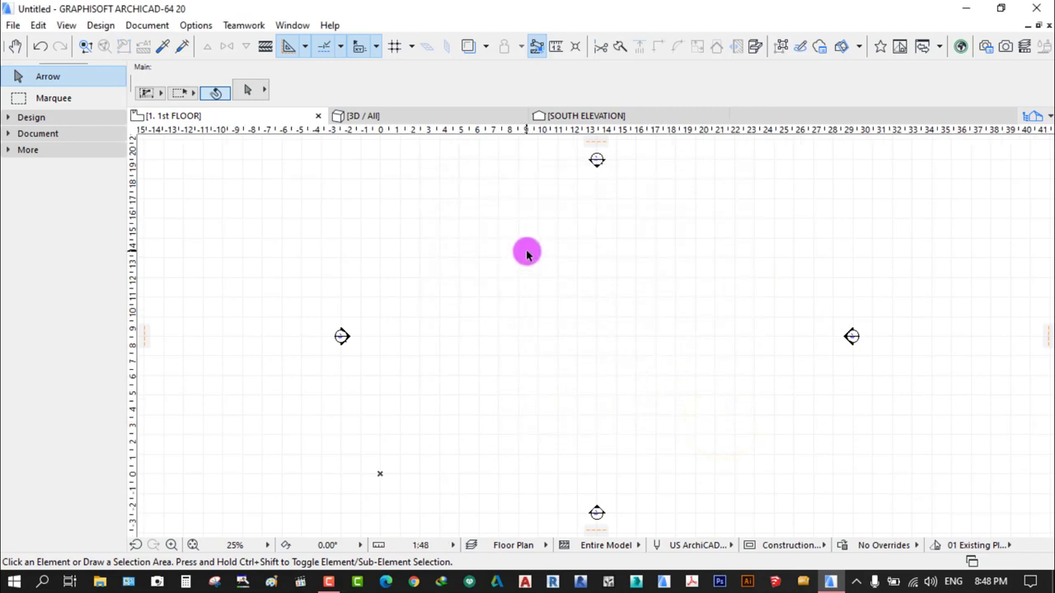
Set the 1st floor plan's scale to 1:100 and fit the plan to the window
{"action": "scroll", "coordinate": [488, 221], "scroll_direction": "up", "scroll_amount": 2}
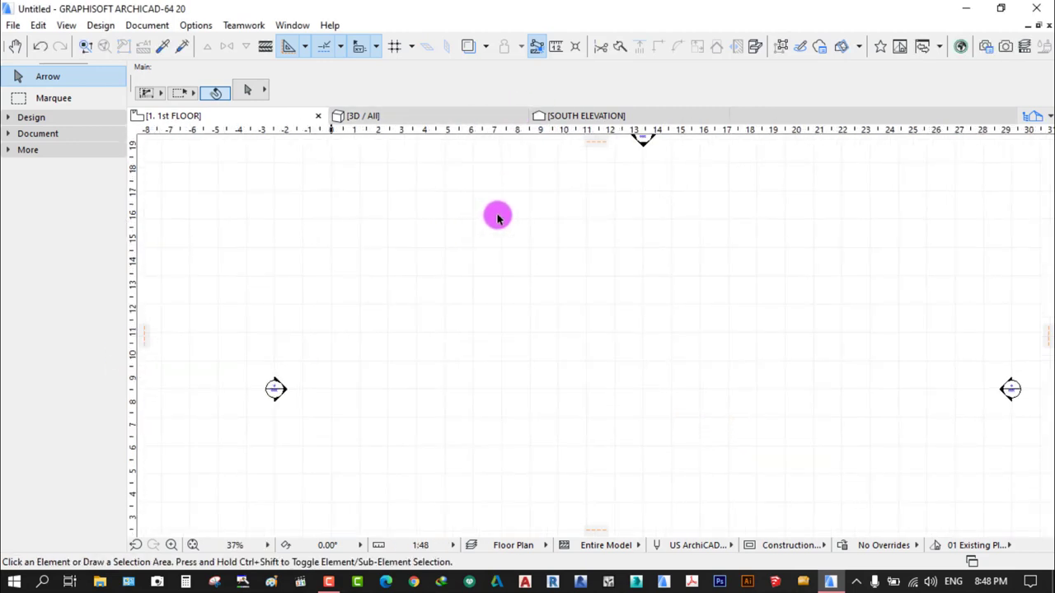
{"action": "scroll", "coordinate": [497, 247], "scroll_direction": "down", "scroll_amount": 2}
{"action": "scroll", "coordinate": [576, 351], "scroll_direction": "up", "scroll_amount": 1}
{"action": "scroll", "coordinate": [577, 347], "scroll_direction": "down", "scroll_amount": 1}
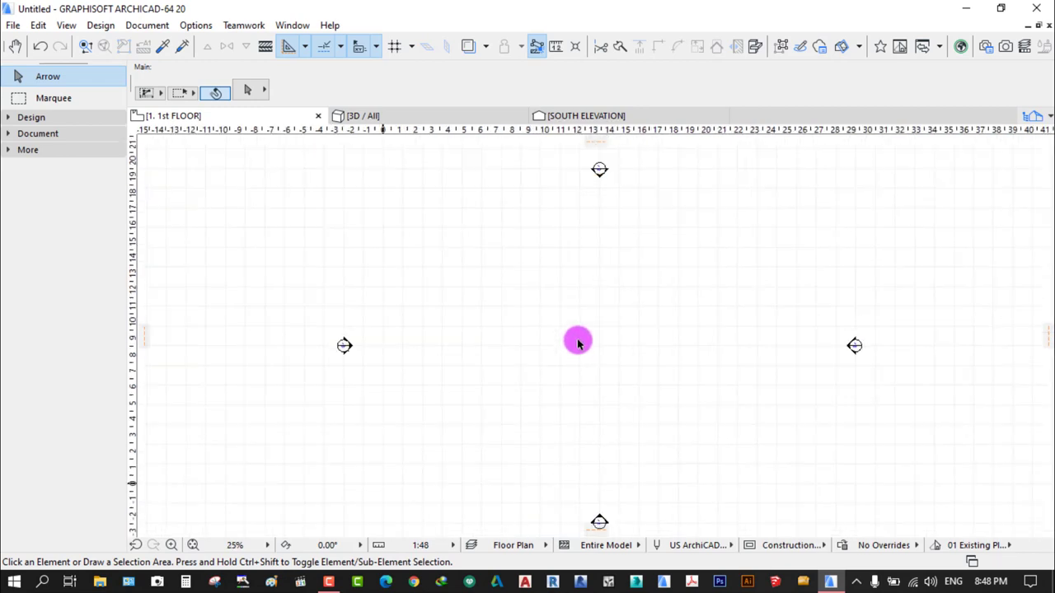
{"action": "left_click", "coordinate": [445, 546]}
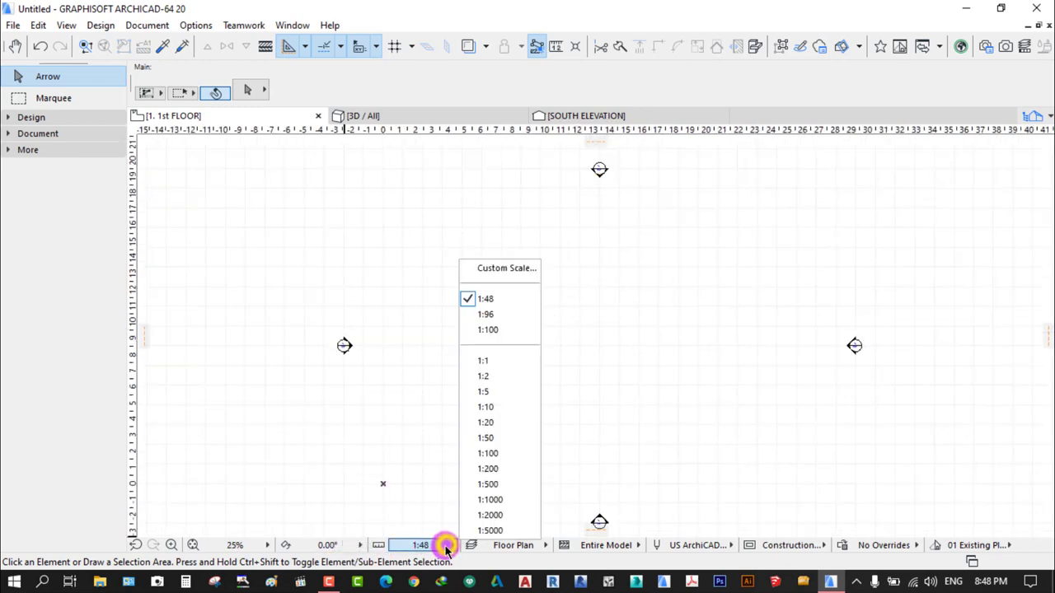
{"action": "left_click", "coordinate": [483, 330]}
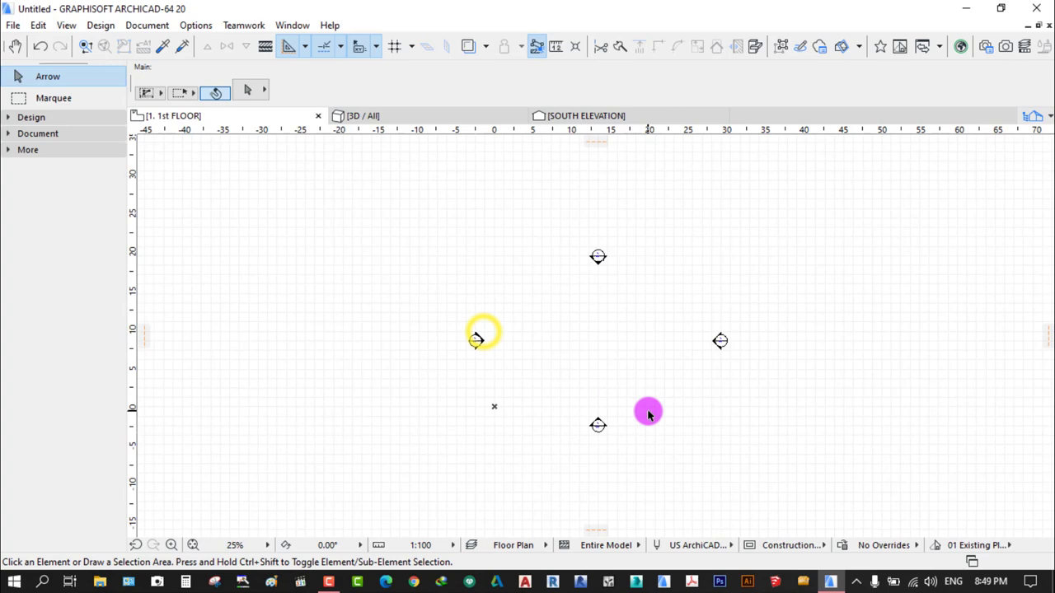
{"action": "right_click", "coordinate": [600, 318]}
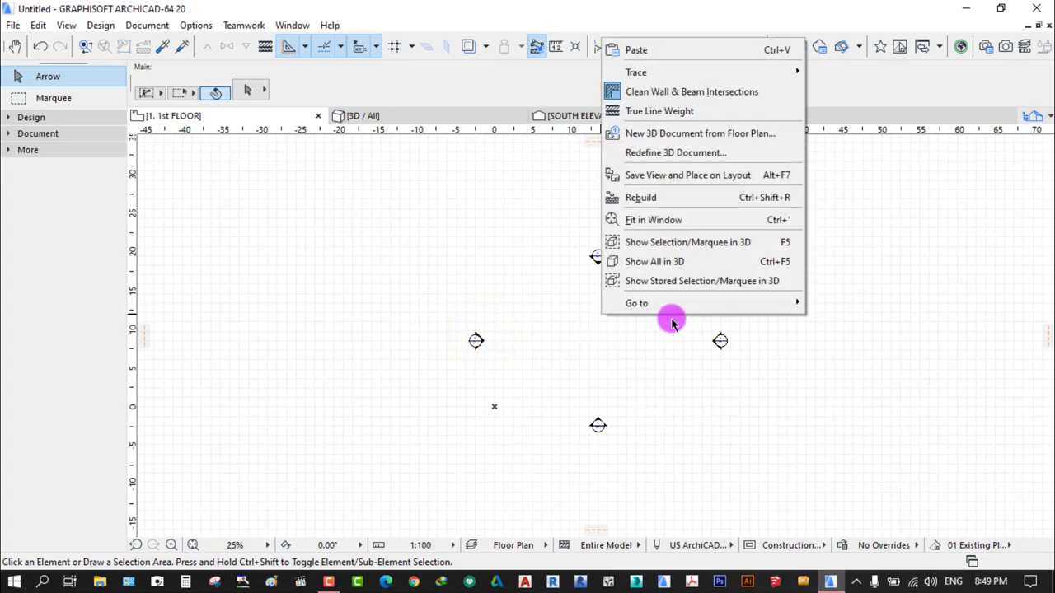
{"action": "left_click", "coordinate": [648, 219]}
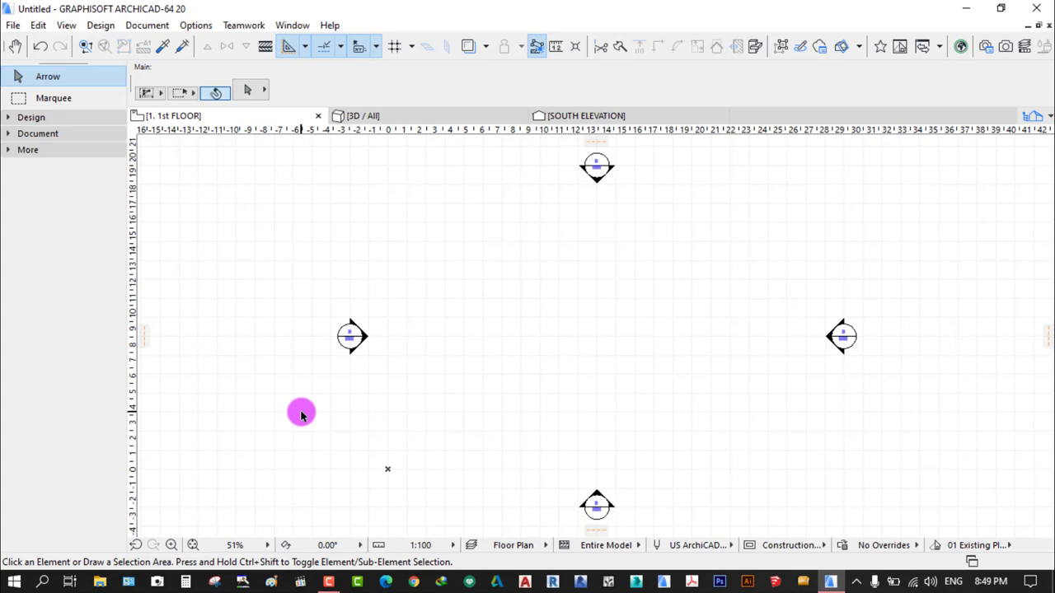
Examine the project's dimension preferences for the Building Scale standard, covering linear, angular, radial and level dimensions
{"action": "left_click", "coordinate": [198, 27]}
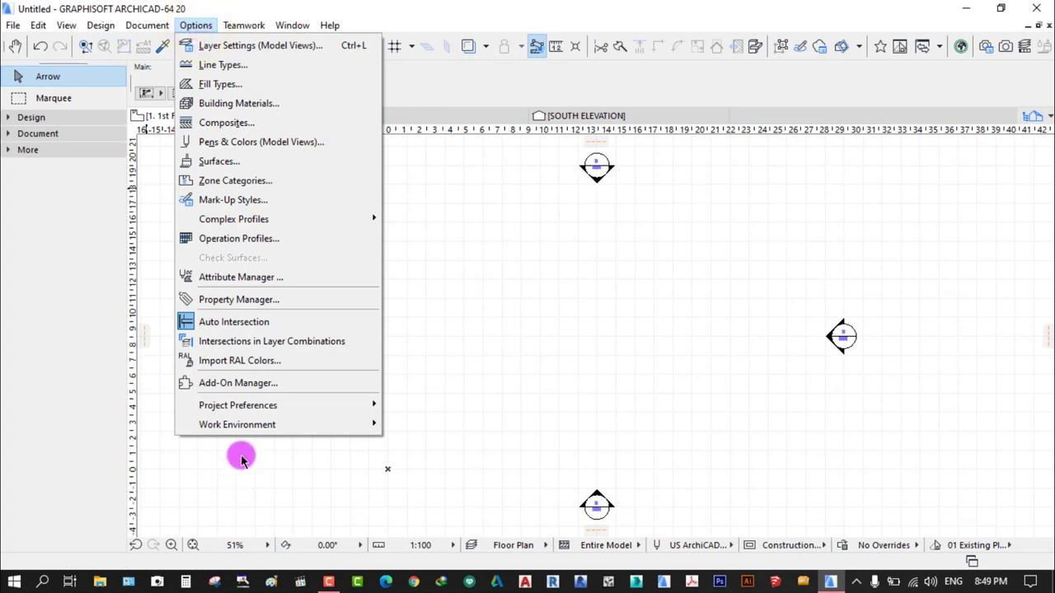
{"action": "mouse_move", "coordinate": [209, 408]}
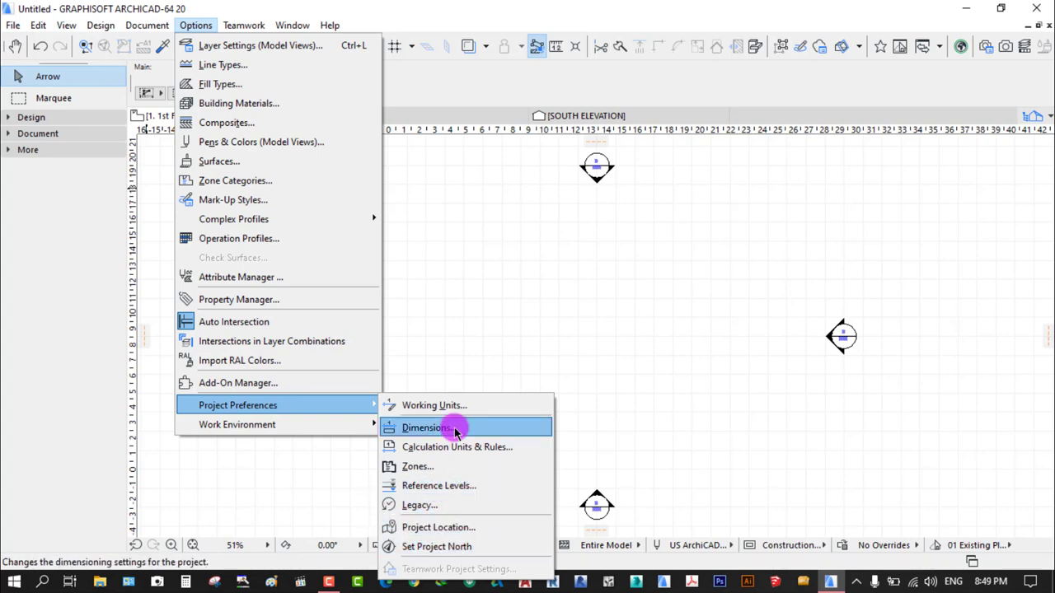
{"action": "left_click", "coordinate": [429, 428]}
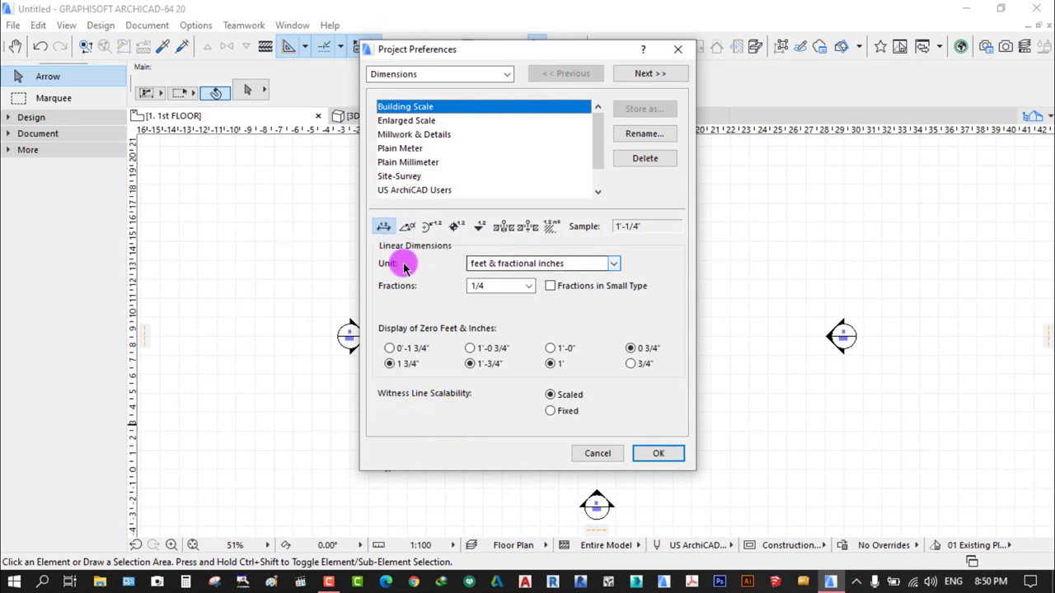
{"action": "left_click", "coordinate": [407, 226]}
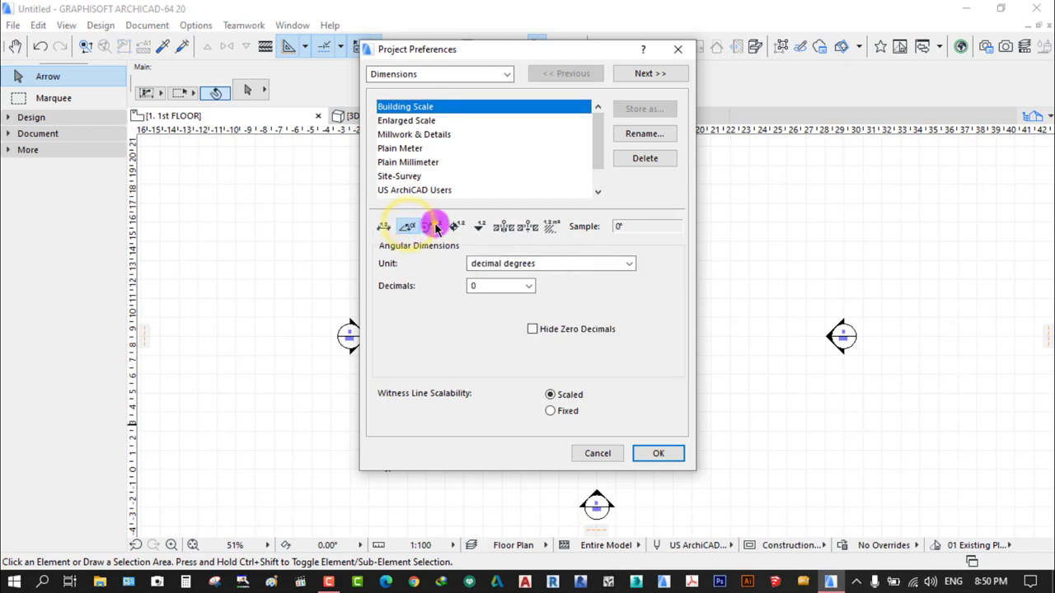
{"action": "left_click", "coordinate": [435, 229]}
{"action": "left_click", "coordinate": [388, 226]}
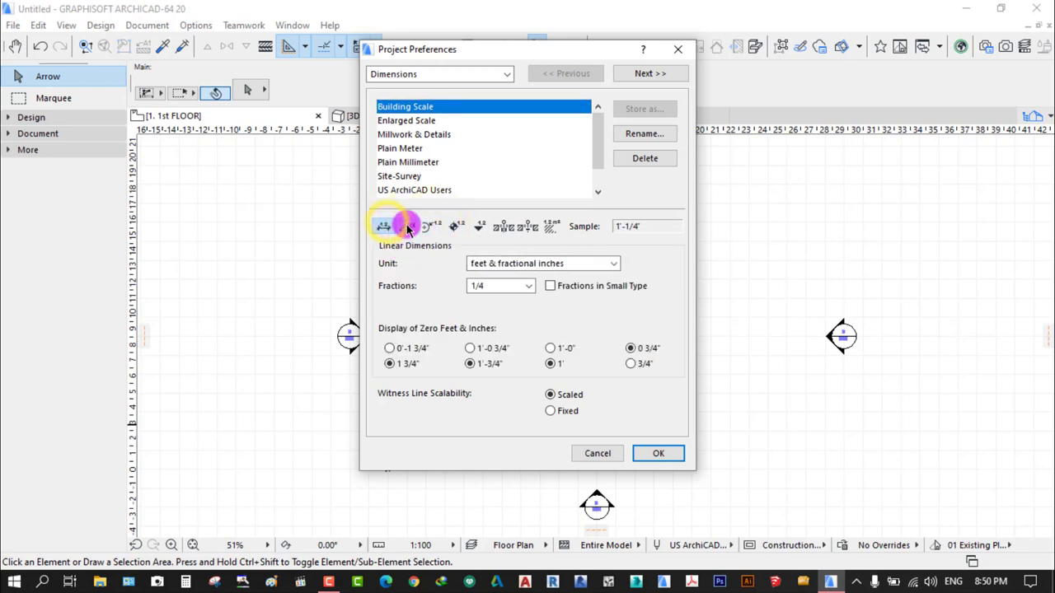
{"action": "left_click", "coordinate": [407, 226]}
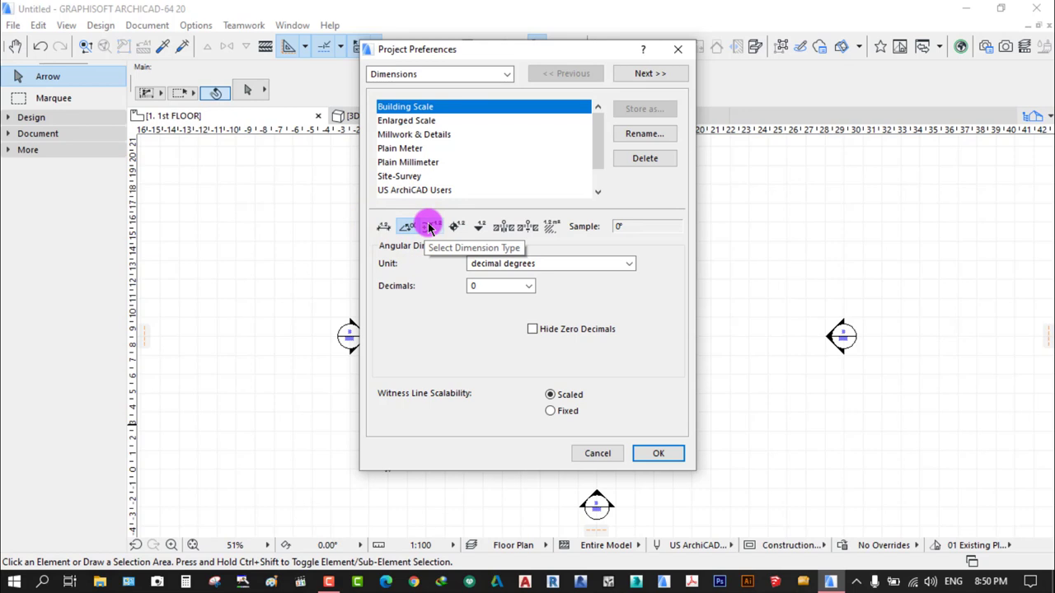
{"action": "left_click", "coordinate": [429, 226]}
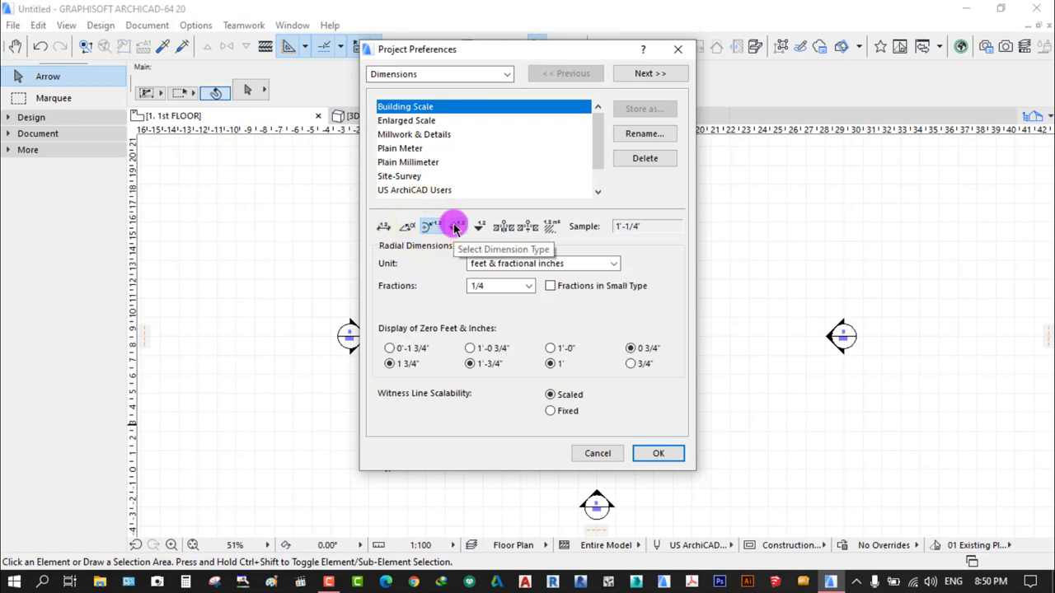
{"action": "left_click", "coordinate": [456, 227]}
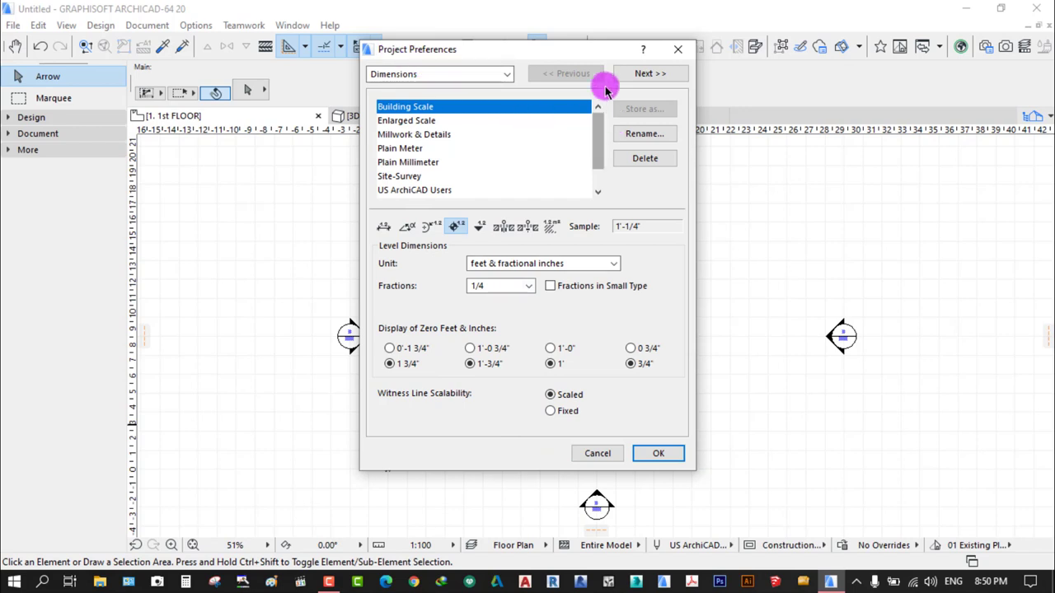
Review the project preferences for calculation units and rules, zones, and reference levels
{"action": "left_click", "coordinate": [649, 74]}
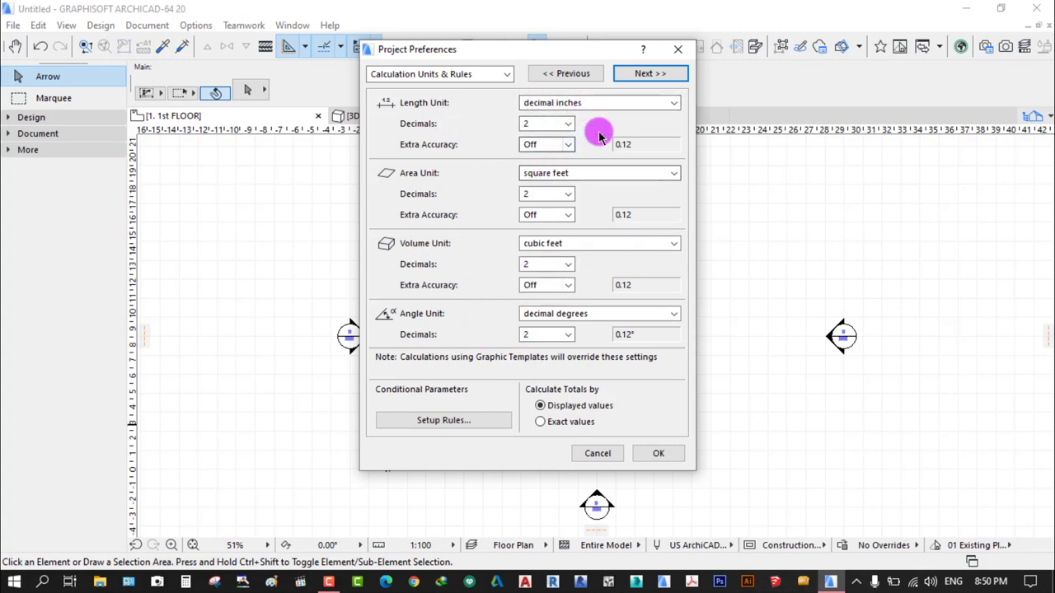
{"action": "left_click", "coordinate": [650, 74]}
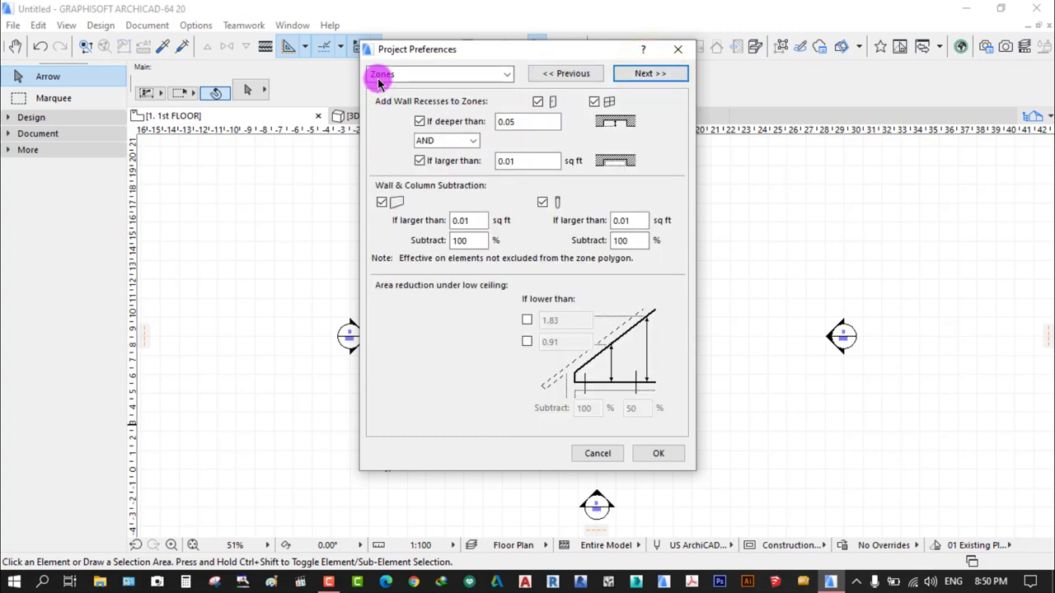
{"action": "left_click", "coordinate": [651, 74]}
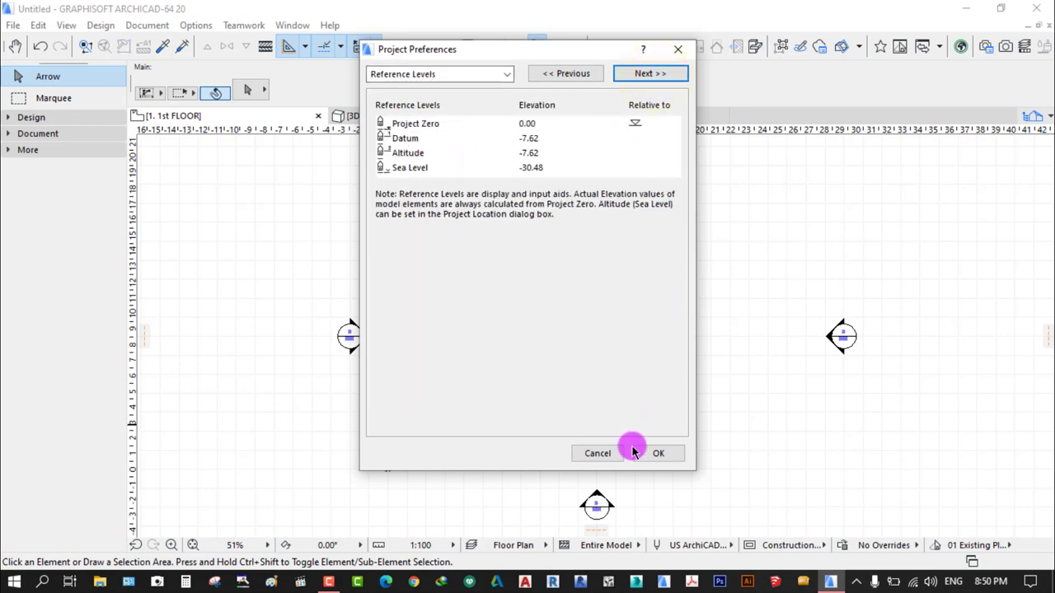
{"action": "left_click", "coordinate": [657, 454]}
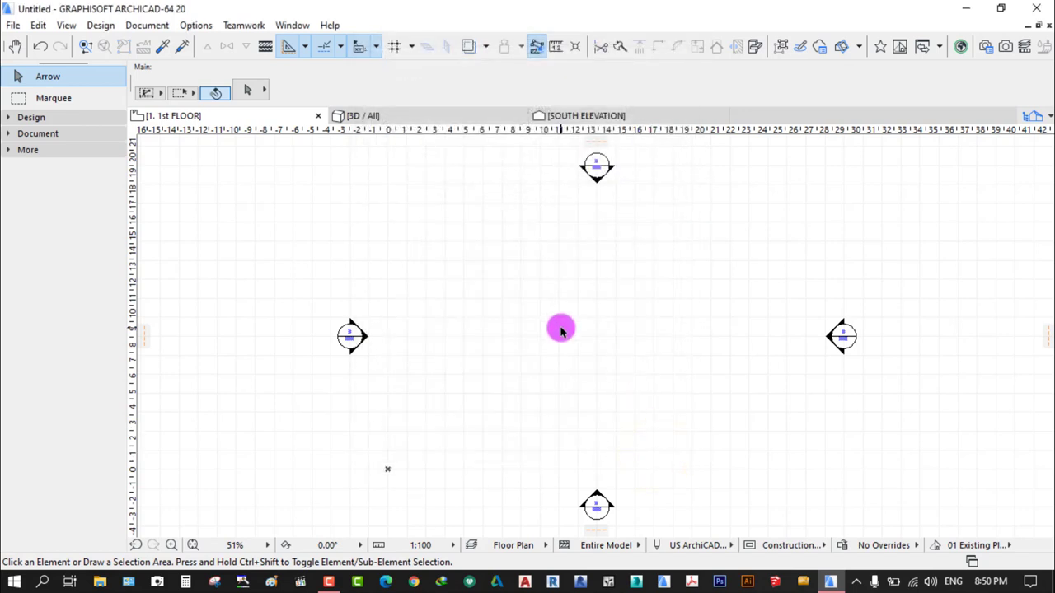
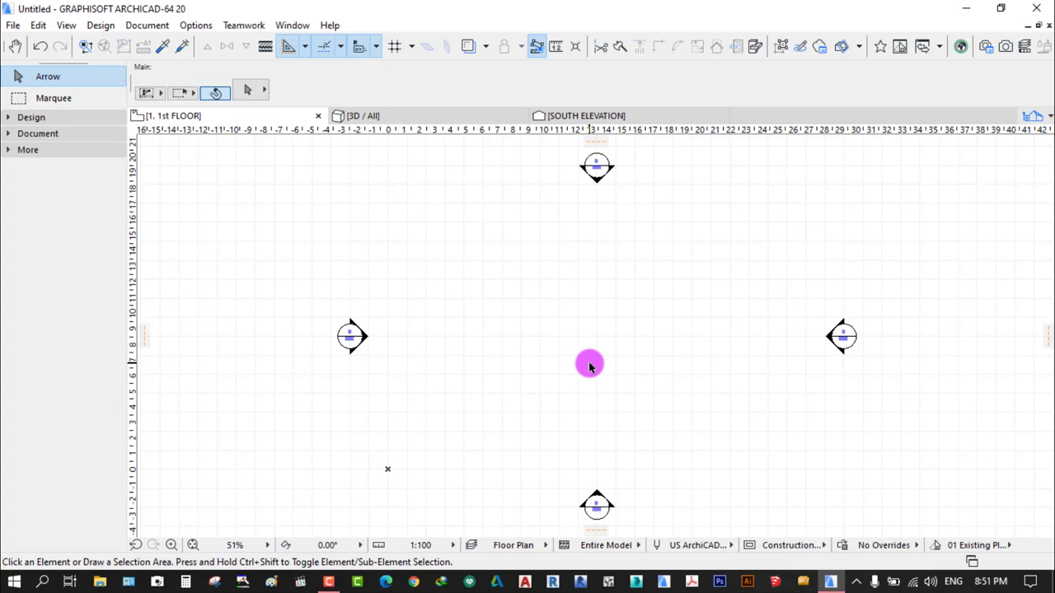
{"action": "middle_click_drag", "start_coordinate": [646, 360], "coordinate": [622, 353]}
{"action": "scroll", "coordinate": [637, 357], "scroll_direction": "down", "scroll_amount": 2}
{"action": "scroll", "coordinate": [648, 393], "scroll_direction": "up", "scroll_amount": 1}
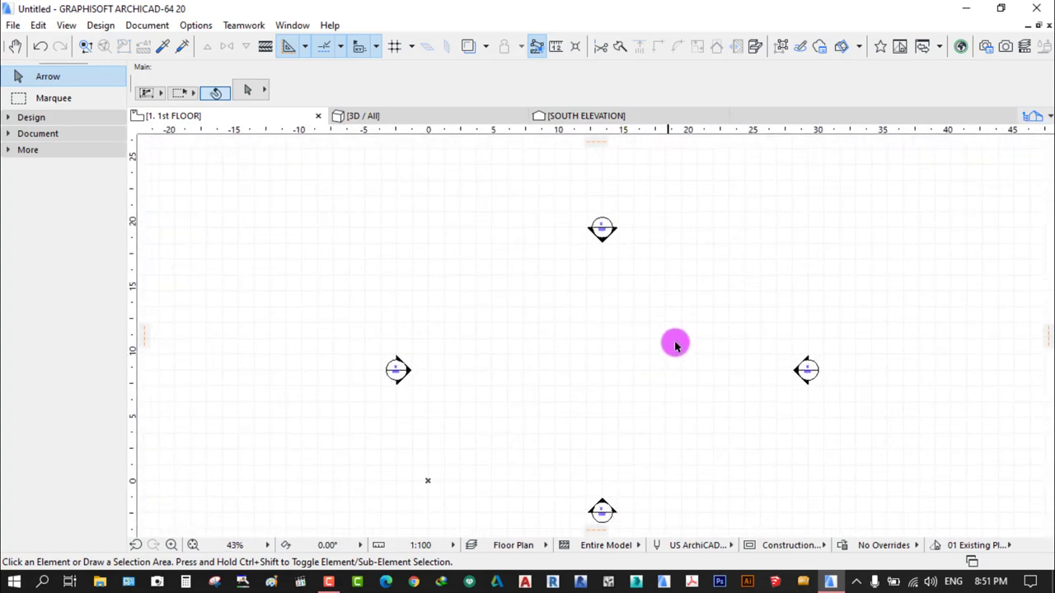
{"action": "middle_click_drag", "start_coordinate": [588, 384], "coordinate": [575, 343]}
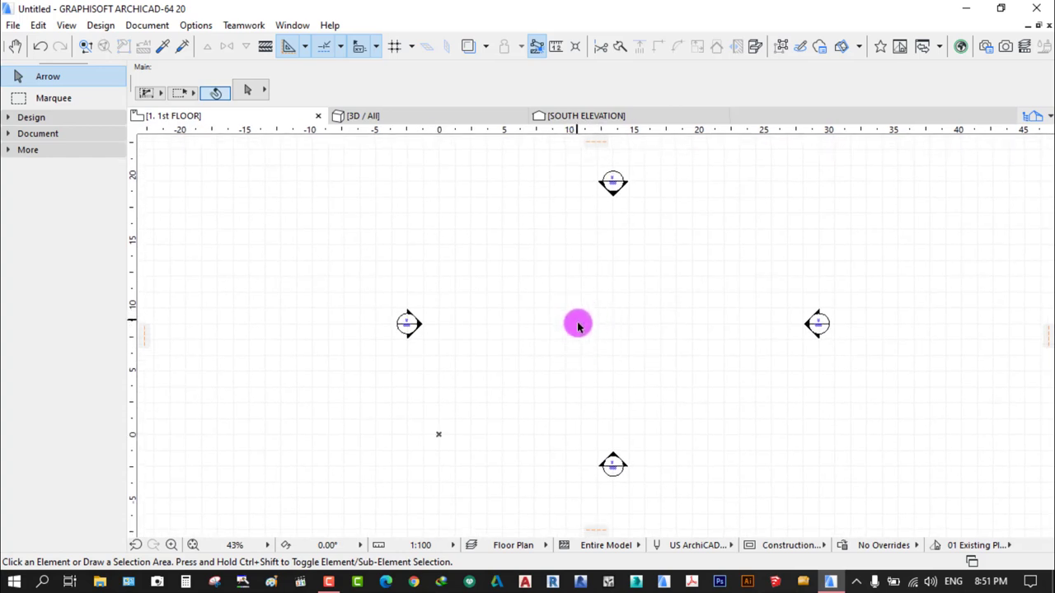
{"action": "left_click", "coordinate": [92, 29]}
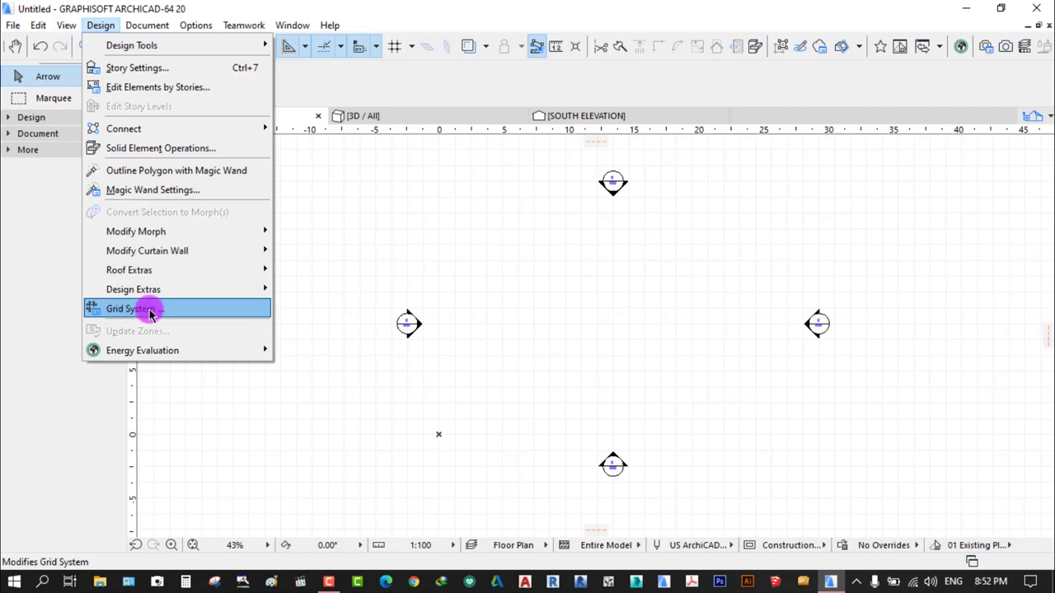
{"action": "left_click", "coordinate": [299, 324]}
Expand the Document and More tool groups with the Design group collapsed, and activate the Grid Element tool
{"action": "left_click", "coordinate": [8, 118]}
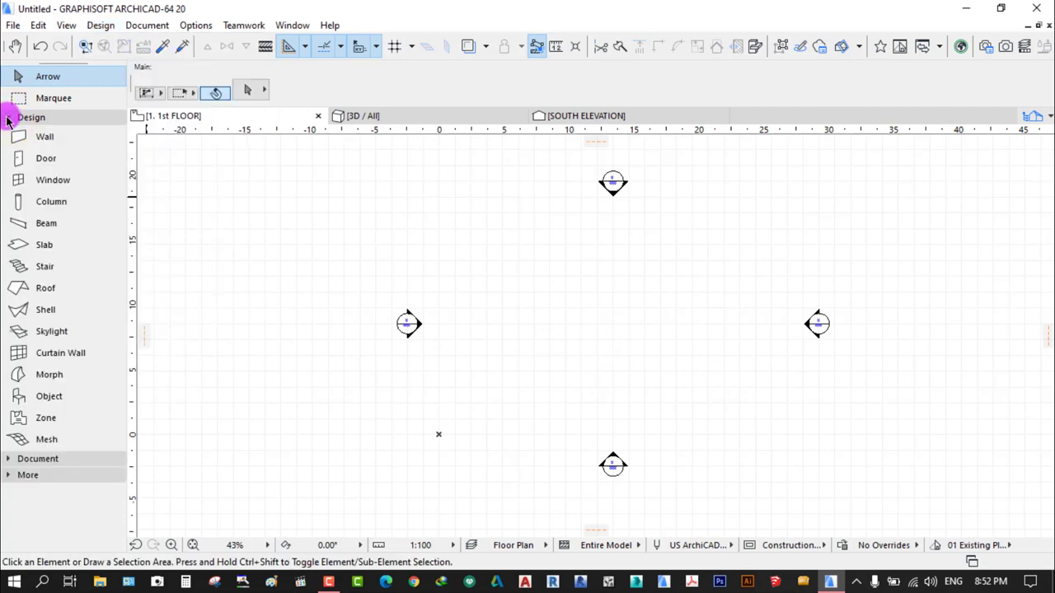
{"action": "left_click", "coordinate": [6, 466]}
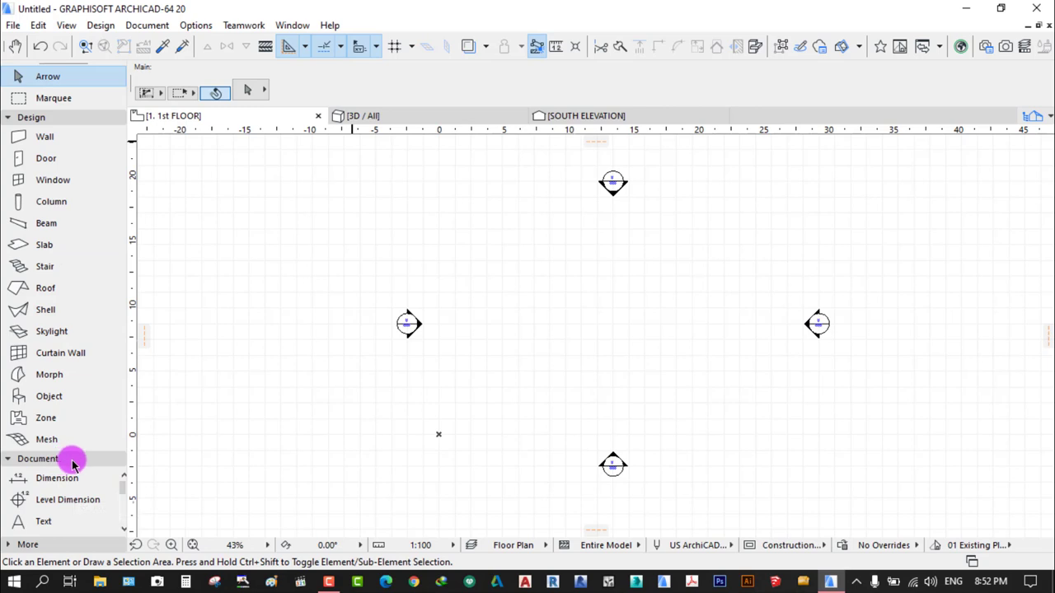
{"action": "left_click", "coordinate": [45, 117]}
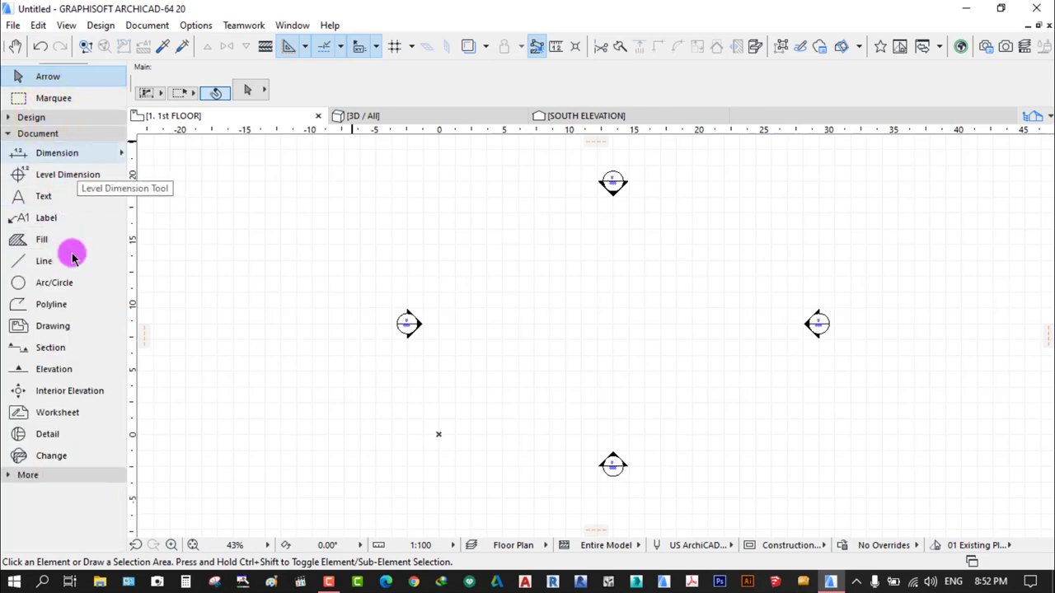
{"action": "left_click", "coordinate": [47, 478]}
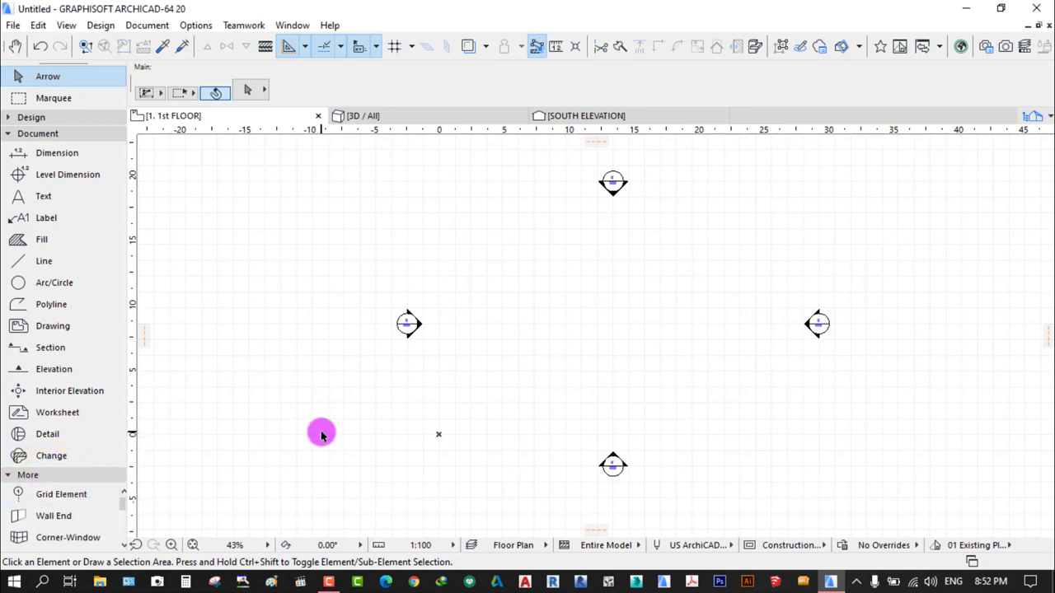
{"action": "left_click", "coordinate": [47, 493]}
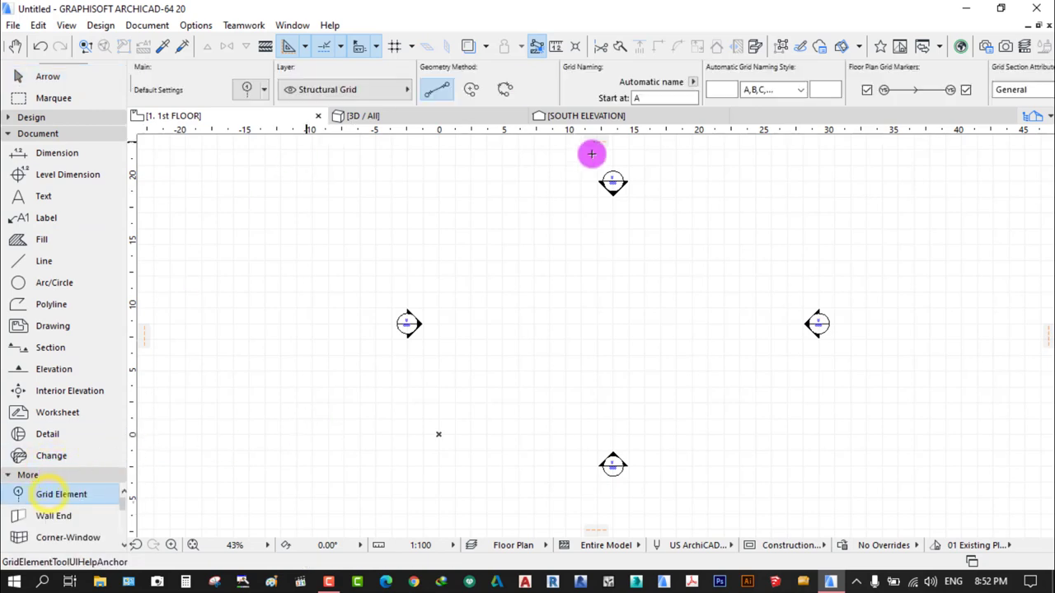
Draw two parallel vertical grid lines side by side between the elevation markers on the 1st floor plan
{"action": "left_click", "coordinate": [534, 230]}
{"action": "left_click", "coordinate": [535, 418]}
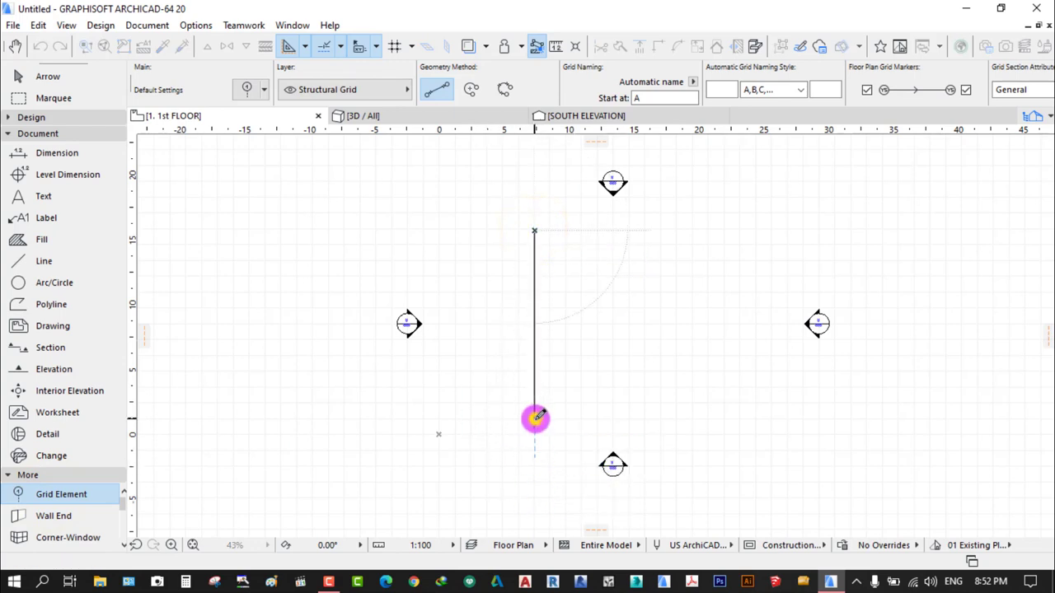
{"action": "scroll", "coordinate": [552, 269], "scroll_direction": "up", "scroll_amount": 2}
{"action": "scroll", "coordinate": [549, 268], "scroll_direction": "down", "scroll_amount": 2}
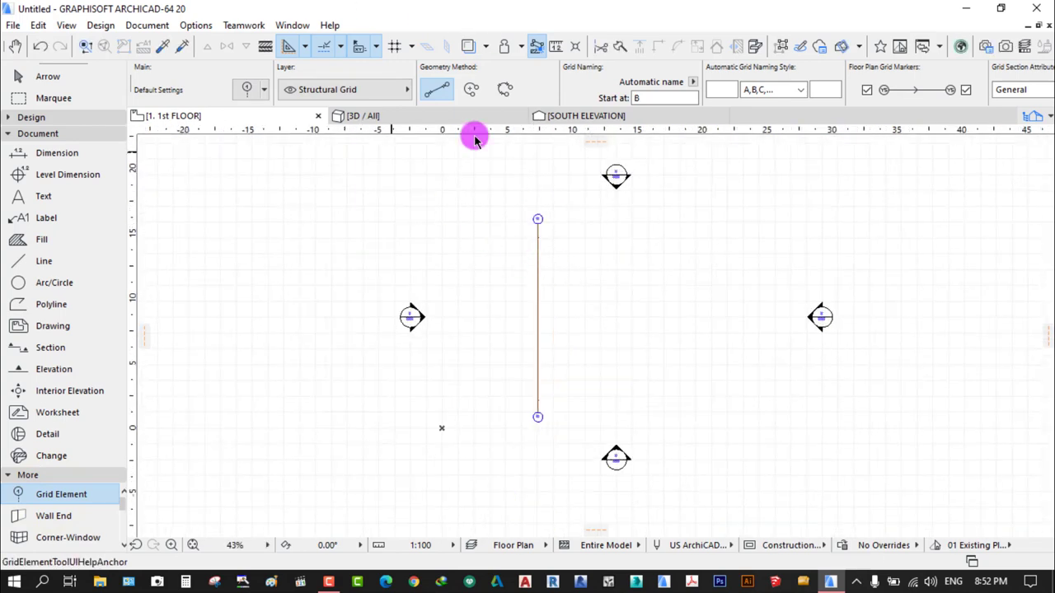
{"action": "left_click", "coordinate": [605, 215]}
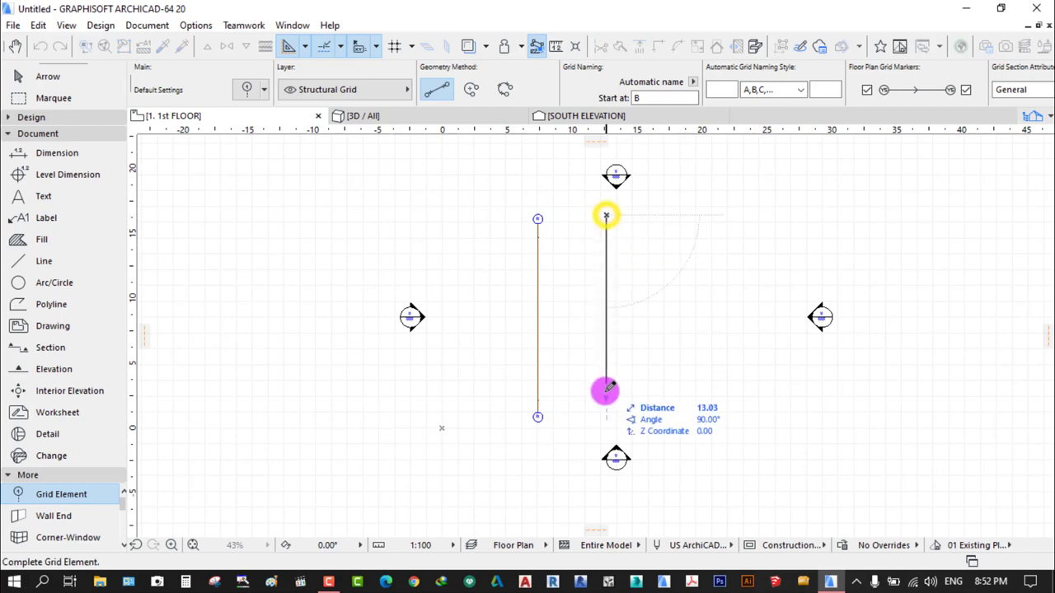
{"action": "left_click", "coordinate": [607, 418]}
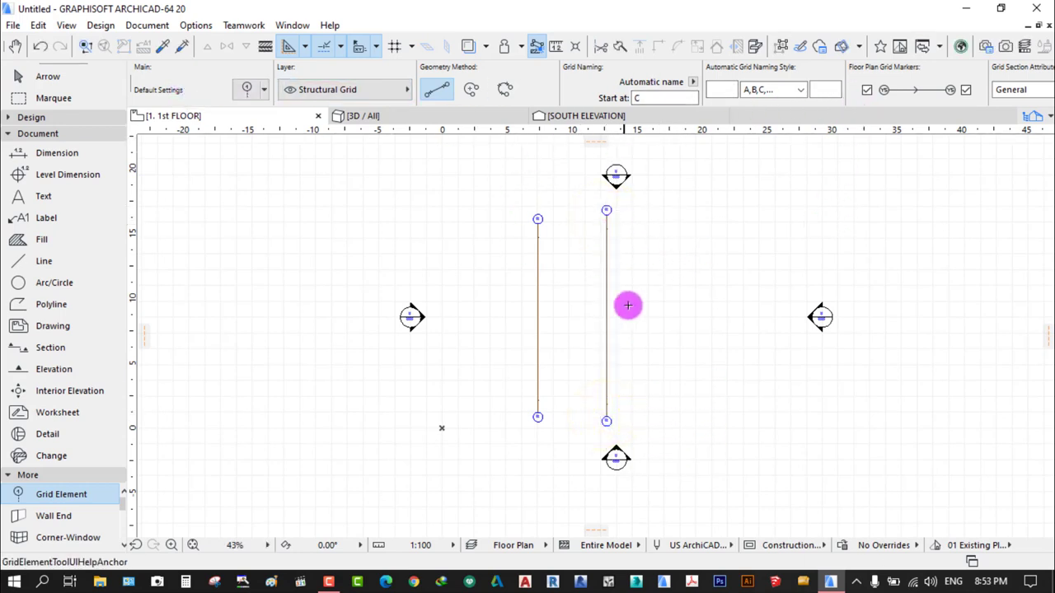
Delete both vertical grid lines from the floor plan
{"action": "left_click", "coordinate": [22, 76]}
{"action": "key", "text": "ctrl+a"}
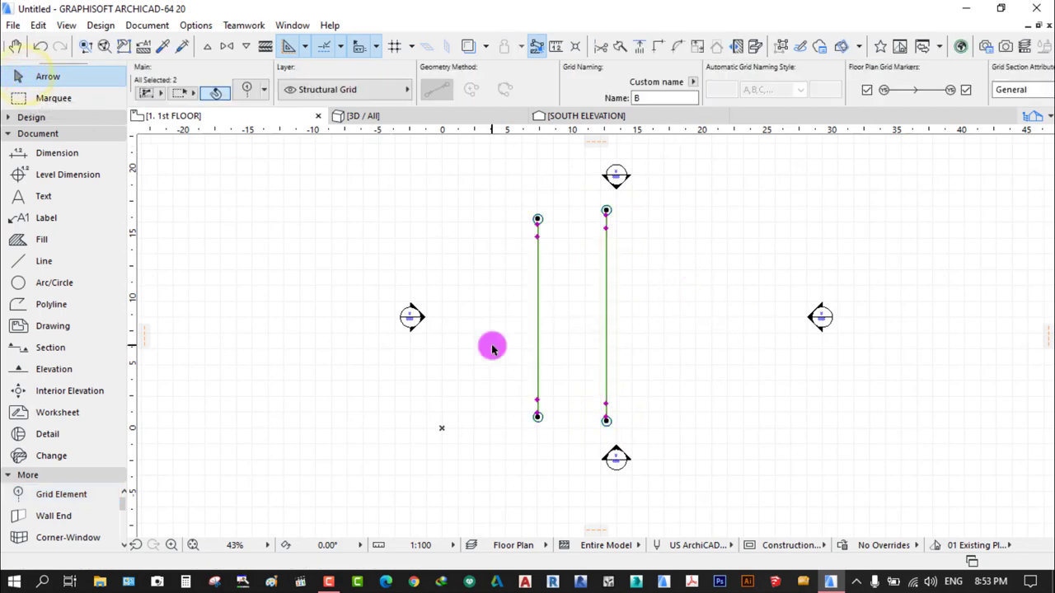
{"action": "key", "text": "Delete"}
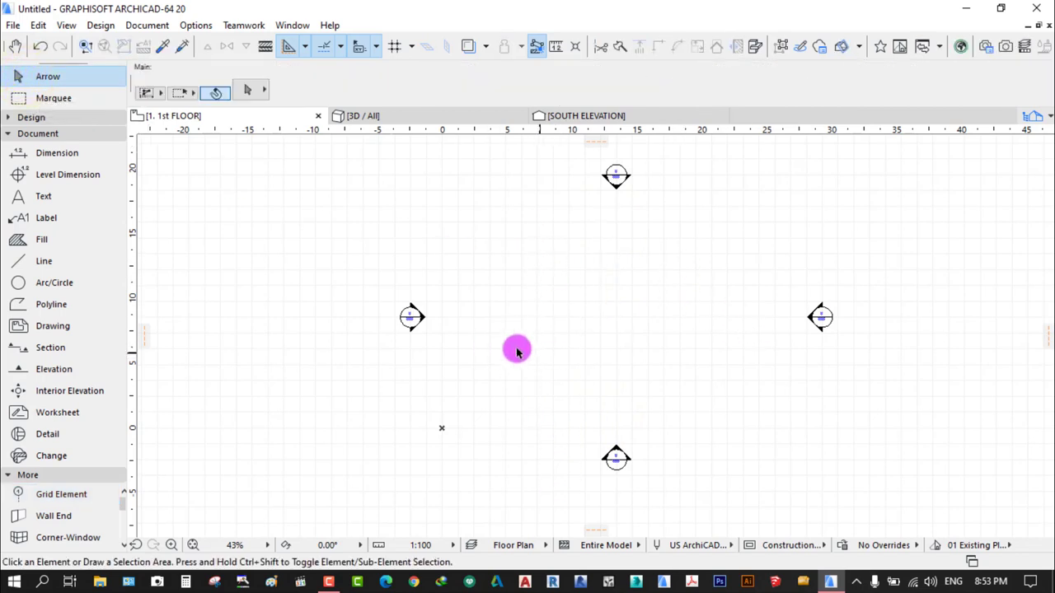
Place a Concrete Precast column between the elevation markers using the Design tools, and check the column favorites
{"action": "left_click", "coordinate": [57, 133]}
{"action": "left_click", "coordinate": [55, 118]}
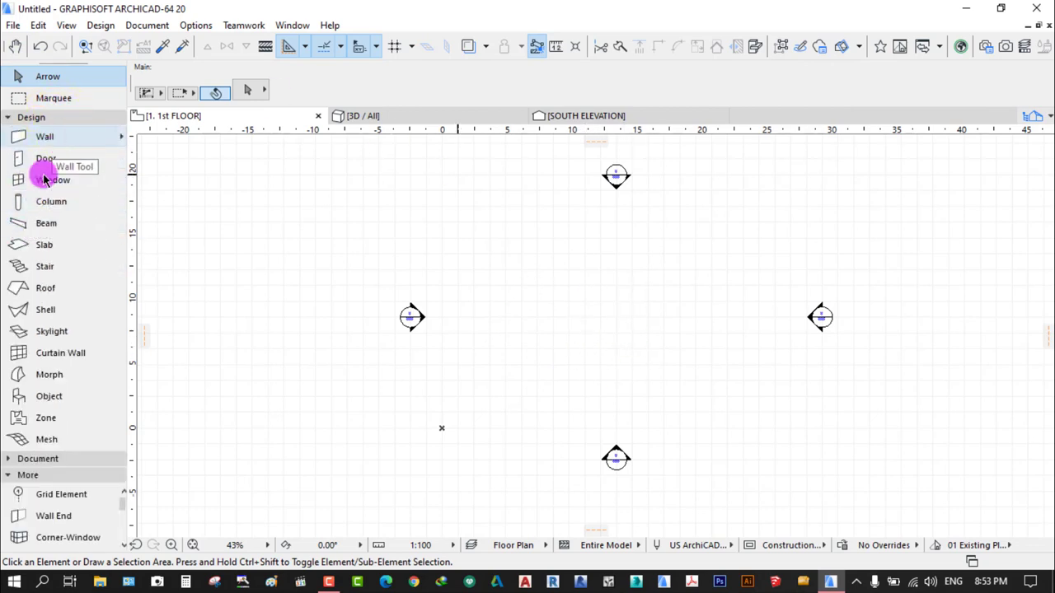
{"action": "left_click", "coordinate": [50, 202]}
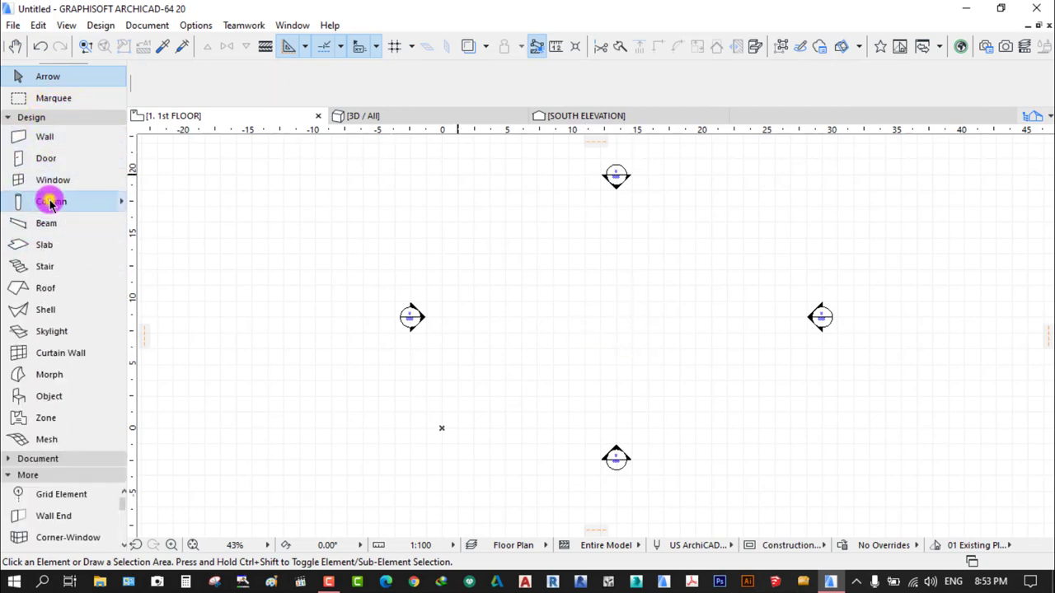
{"action": "left_click", "coordinate": [556, 296]}
{"action": "scroll", "coordinate": [565, 296], "scroll_direction": "up", "scroll_amount": 6}
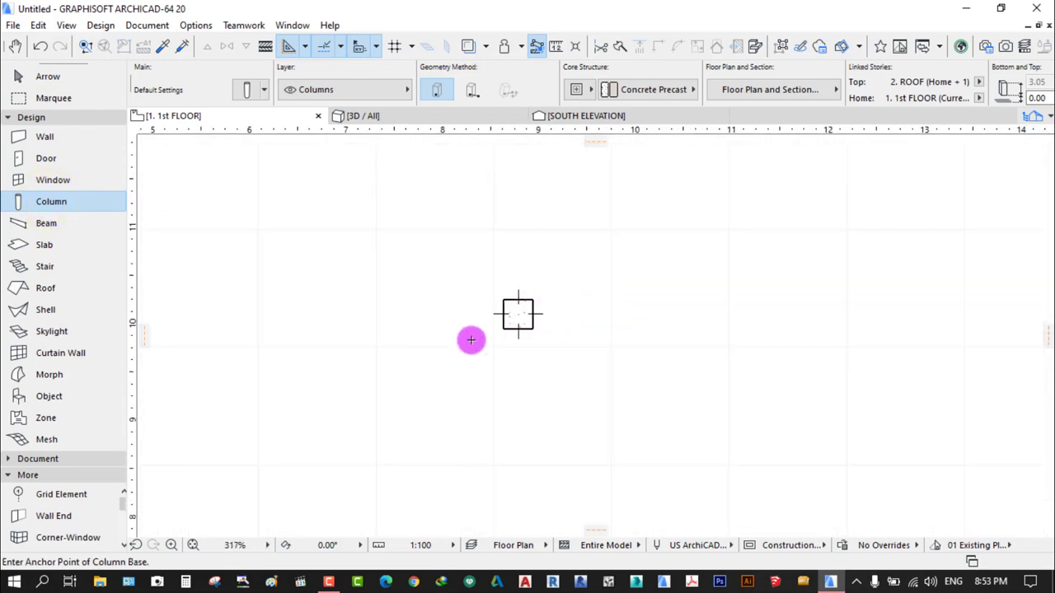
{"action": "left_click", "coordinate": [263, 89]}
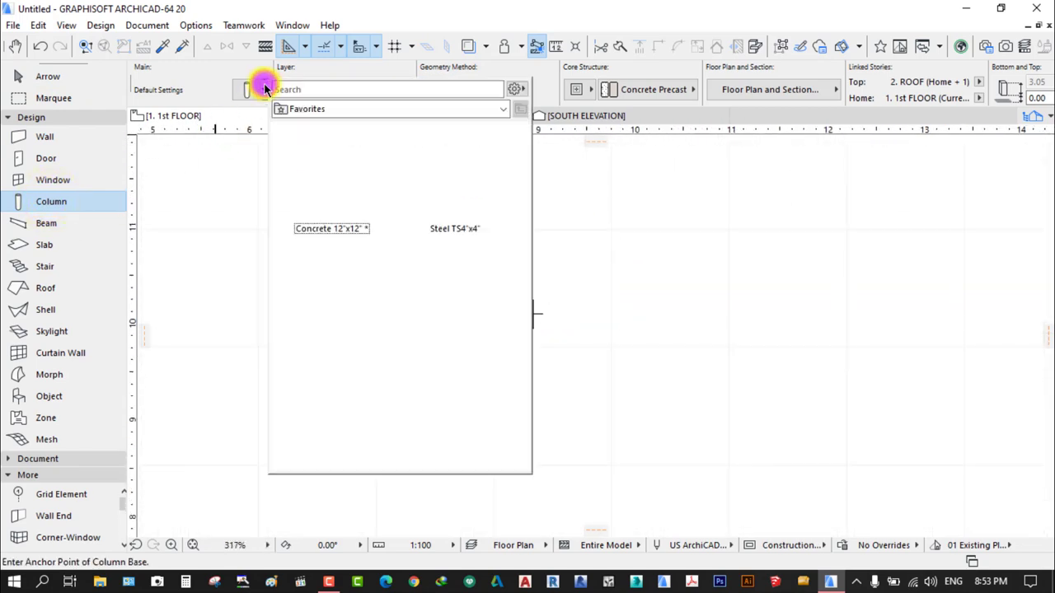
{"action": "scroll", "coordinate": [435, 373], "scroll_direction": "down", "scroll_amount": 2}
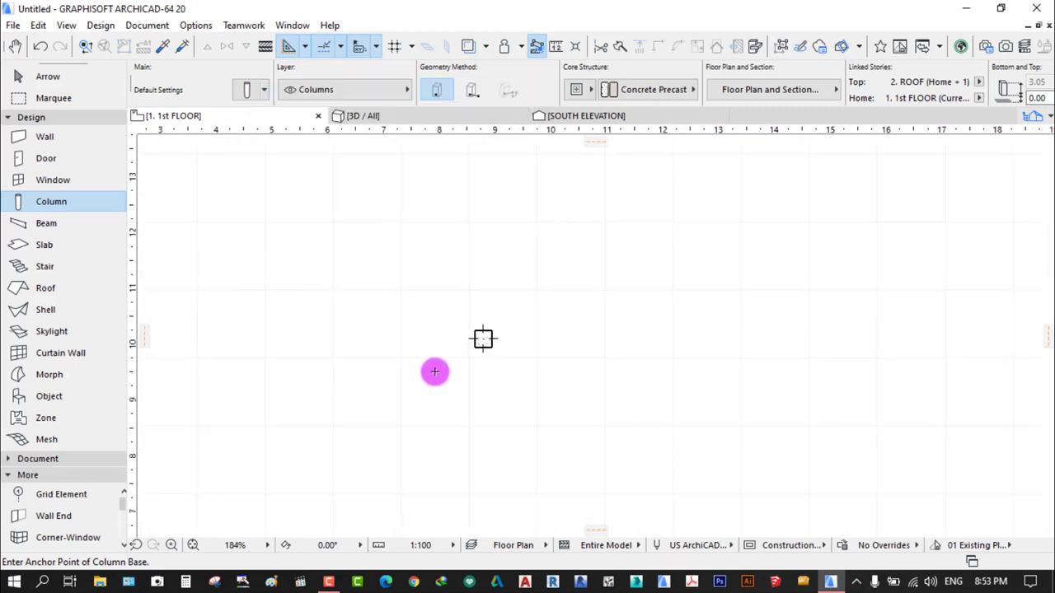
{"action": "scroll", "coordinate": [562, 380], "scroll_direction": "down", "scroll_amount": 2}
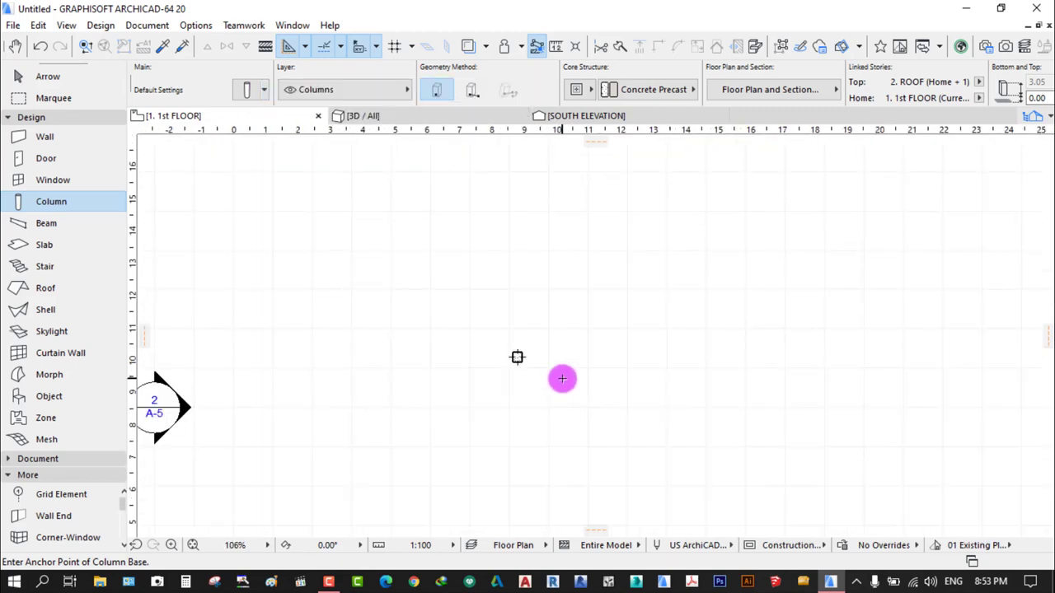
Show the hidden Beams layer and draw a straight vertical beam running down from the column's lower edge
{"action": "left_click", "coordinate": [47, 221]}
{"action": "scroll", "coordinate": [513, 363], "scroll_direction": "up", "scroll_amount": 3}
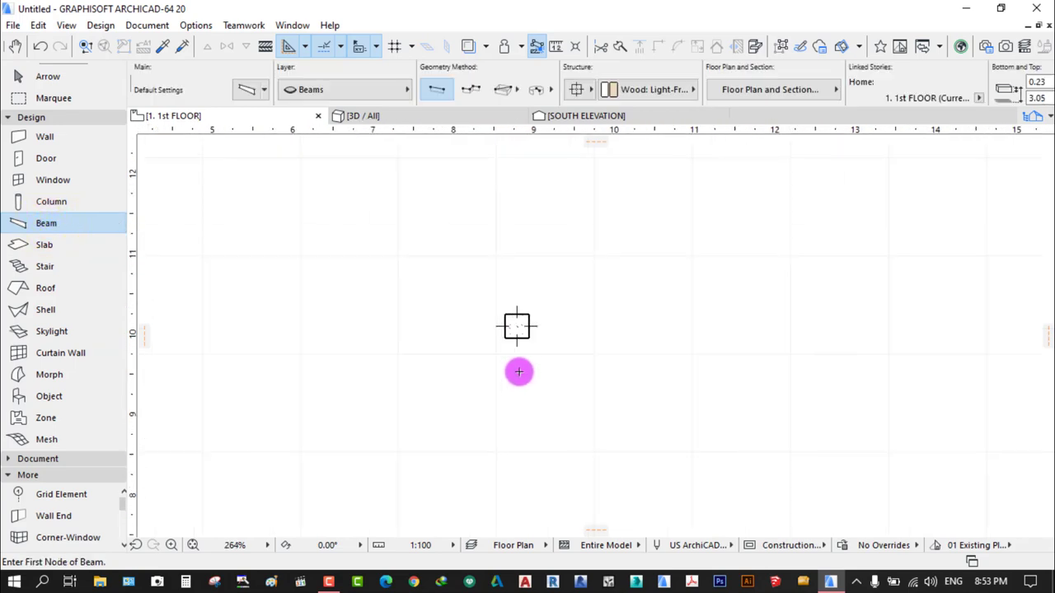
{"action": "left_click", "coordinate": [517, 330]}
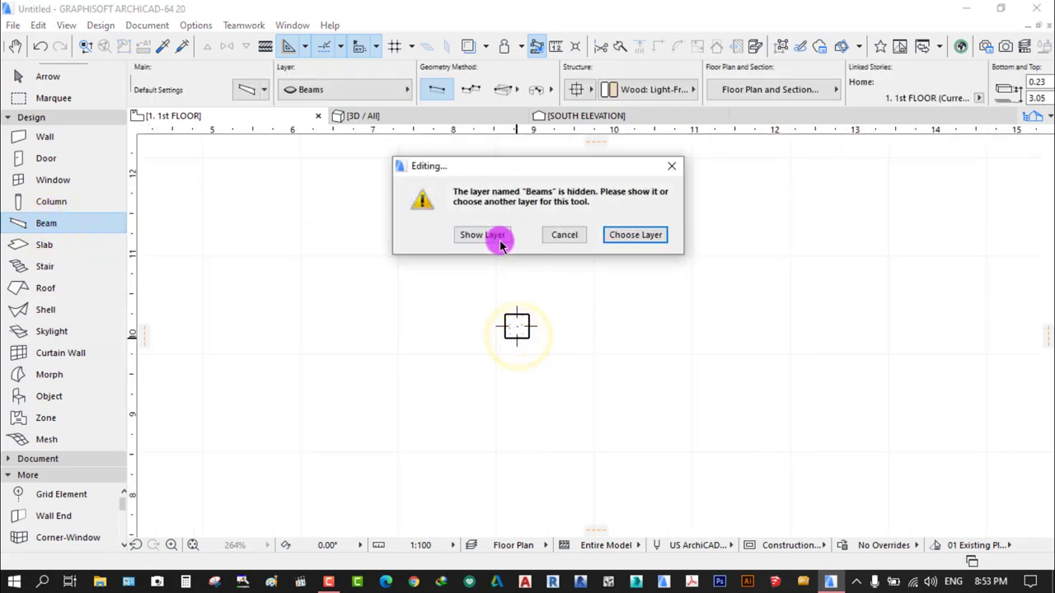
{"action": "left_click", "coordinate": [494, 238]}
{"action": "left_click", "coordinate": [513, 450]}
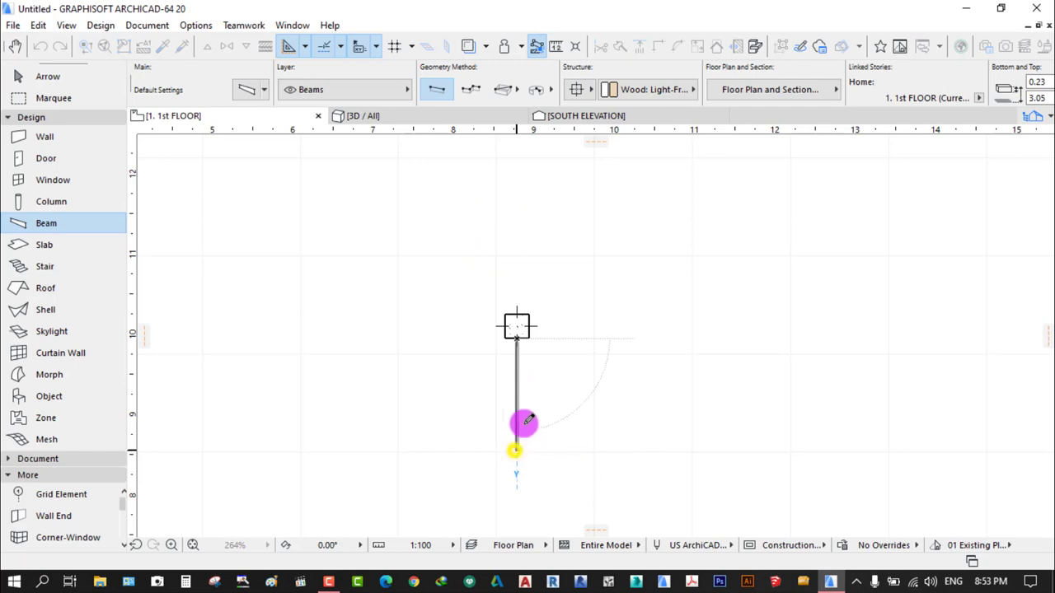
{"action": "scroll", "coordinate": [522, 382], "scroll_direction": "up", "scroll_amount": 3}
{"action": "scroll", "coordinate": [596, 362], "scroll_direction": "down", "scroll_amount": 3}
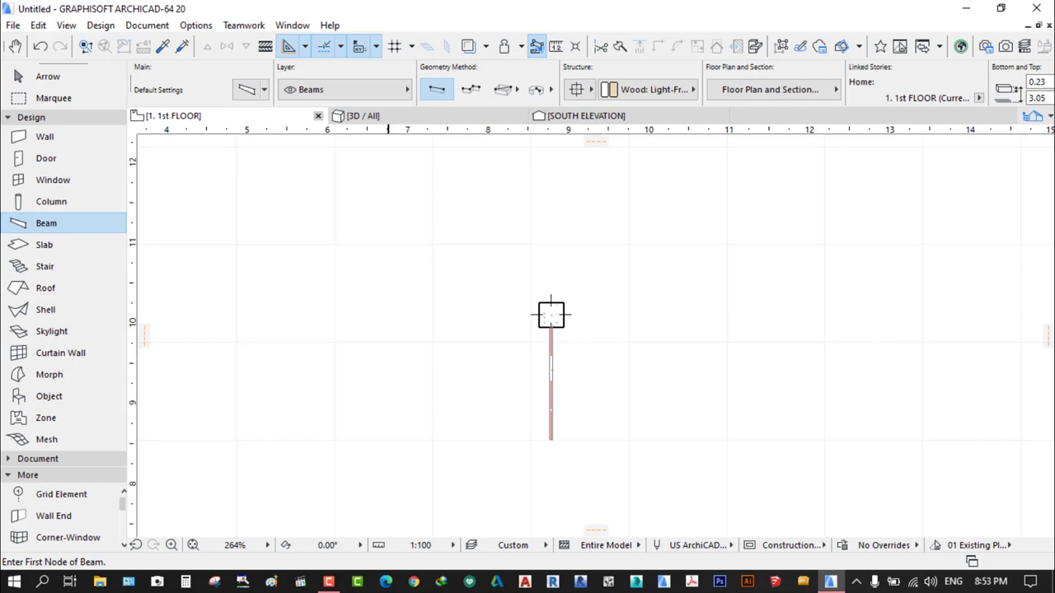
Delete the column and the beam, and fit the floor plan in the window
{"action": "left_click", "coordinate": [47, 77]}
{"action": "left_click", "coordinate": [644, 244]}
{"action": "left_click", "coordinate": [438, 475]}
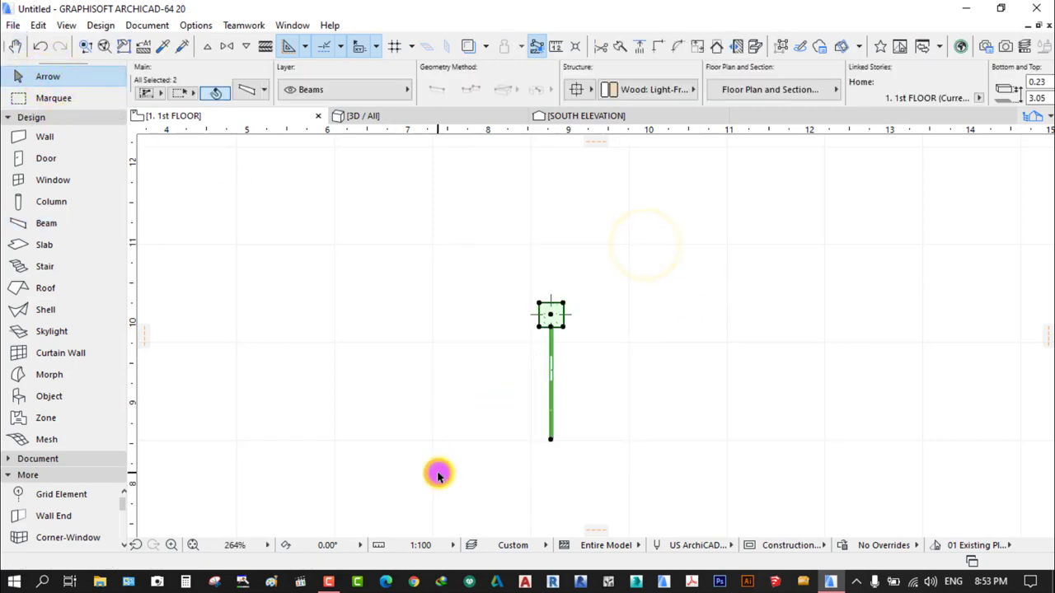
{"action": "key", "text": "Delete"}
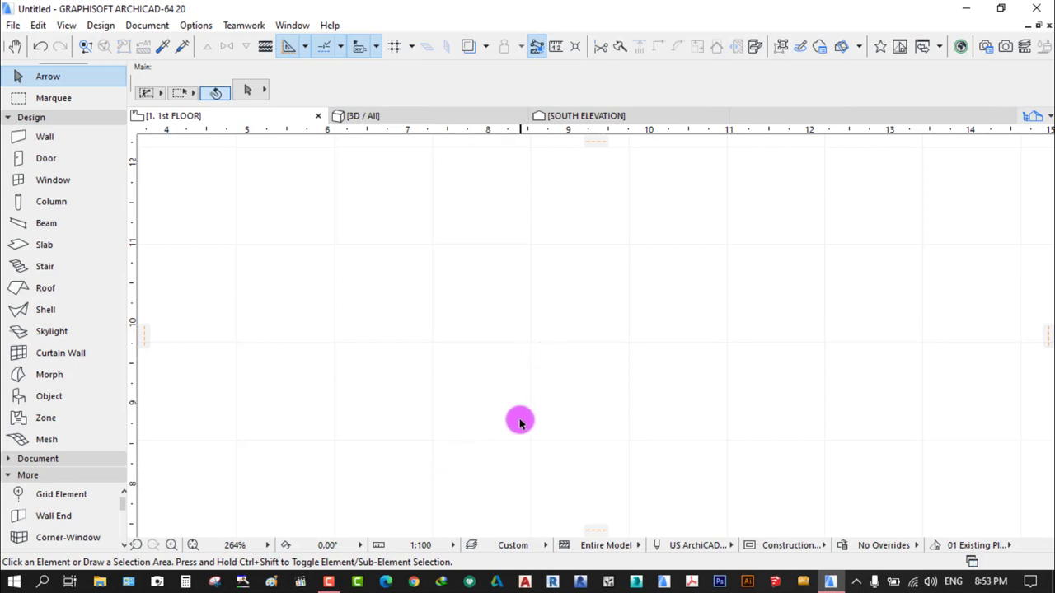
{"action": "scroll", "coordinate": [519, 418], "scroll_direction": "down", "scroll_amount": 3}
{"action": "right_click", "coordinate": [568, 303]}
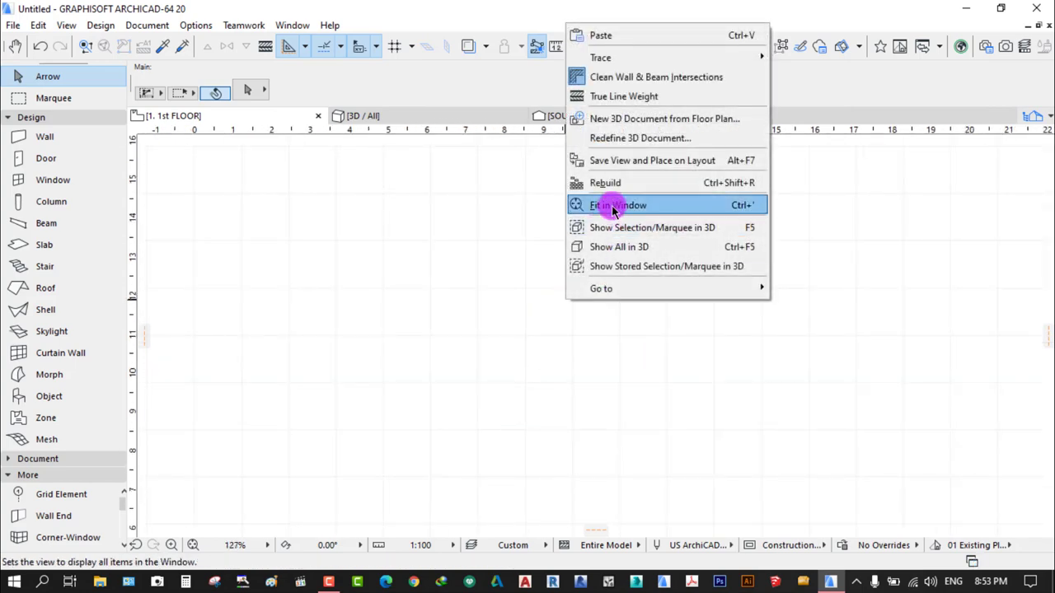
{"action": "left_click", "coordinate": [610, 205]}
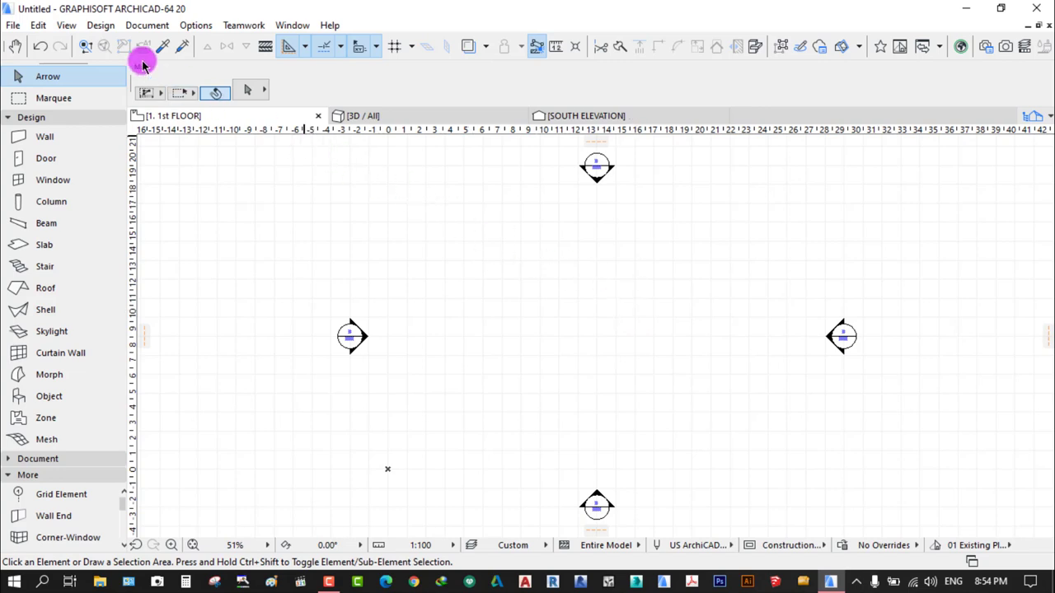
Collapse the Design and More tool groups in the toolbox
{"action": "left_click", "coordinate": [43, 115]}
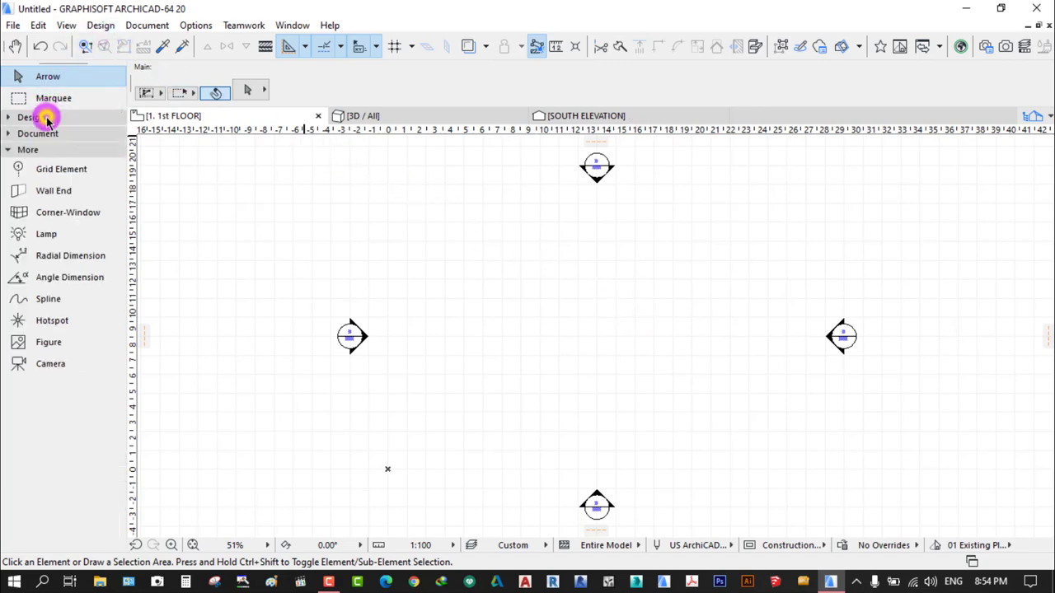
{"action": "left_click", "coordinate": [45, 152]}
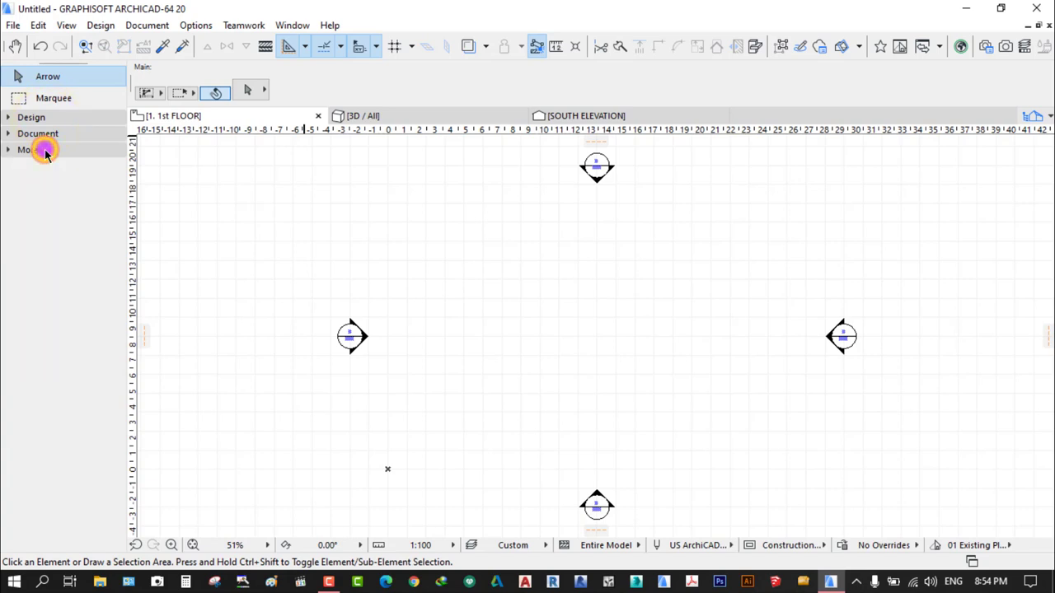
{"action": "left_click_drag", "start_coordinate": [100, 185], "coordinate": [72, 186]}
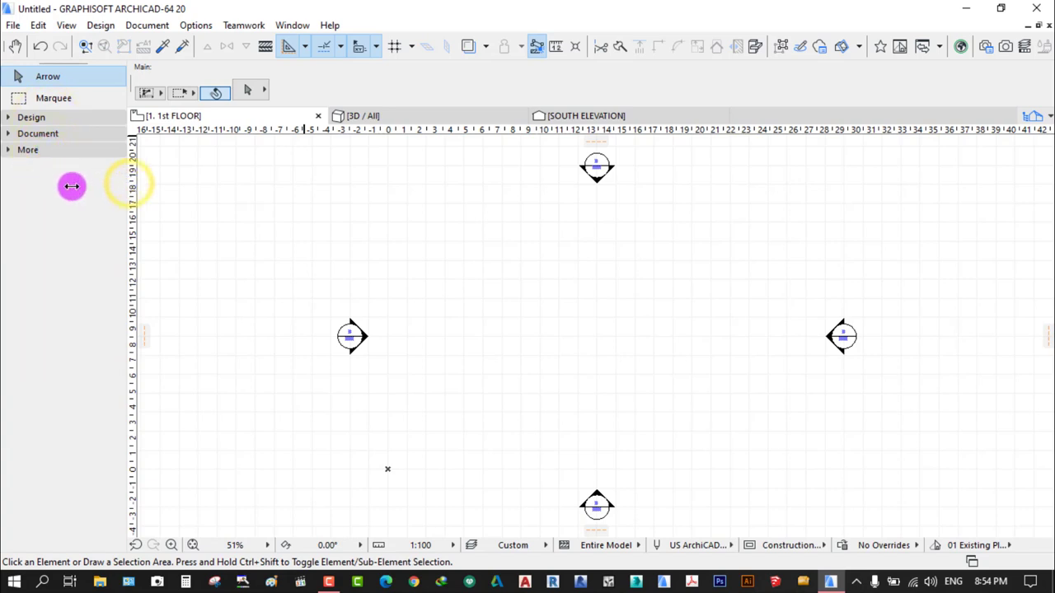
Place a horizontally aligned default Grid System with columns at the grid line intersections, east of the elevation markers
{"action": "left_click", "coordinate": [100, 26]}
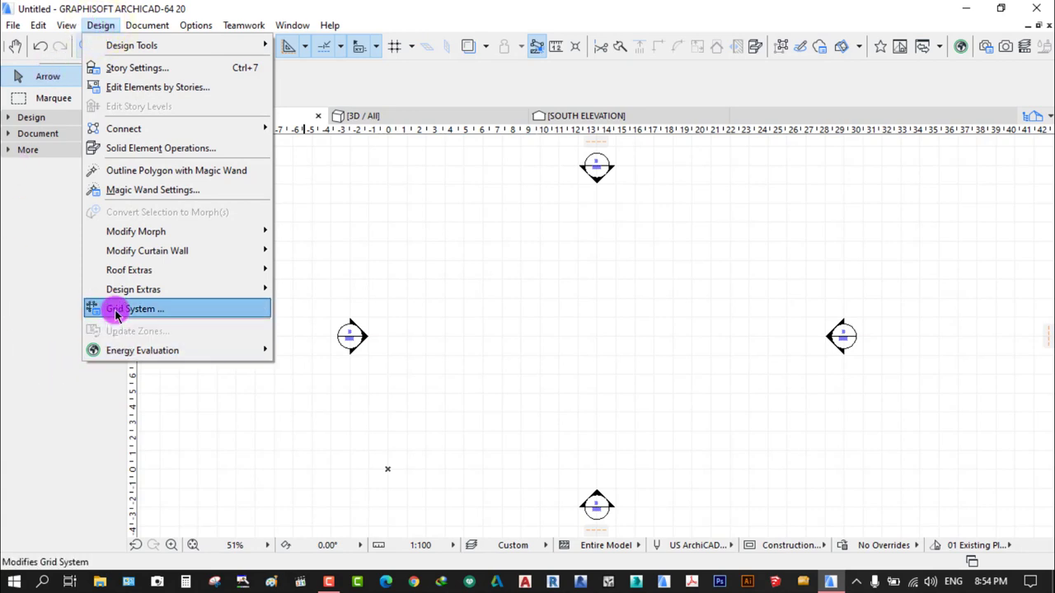
{"action": "left_click", "coordinate": [160, 310]}
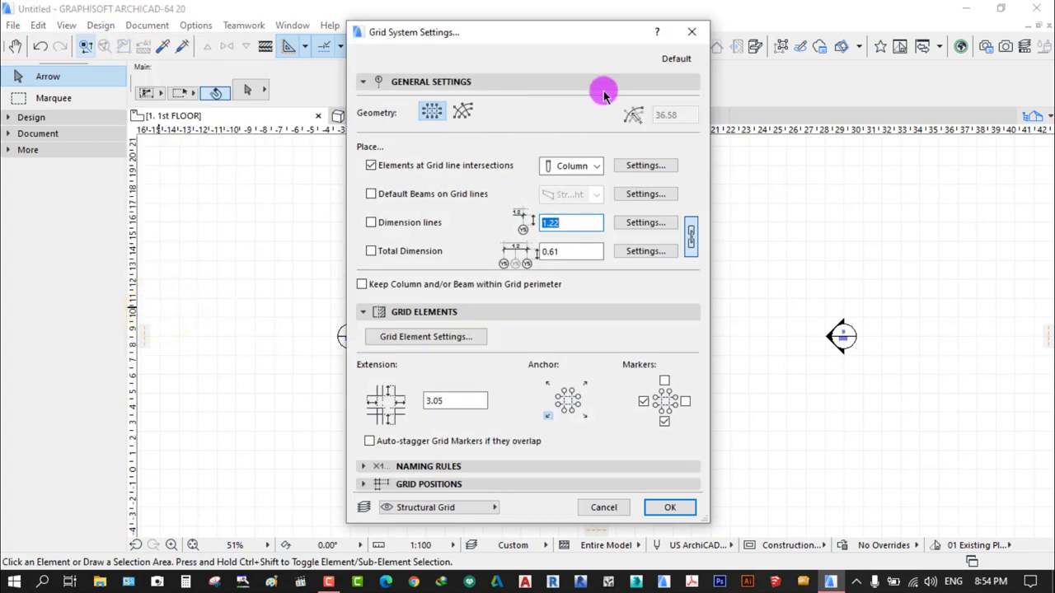
{"action": "left_click", "coordinate": [669, 507]}
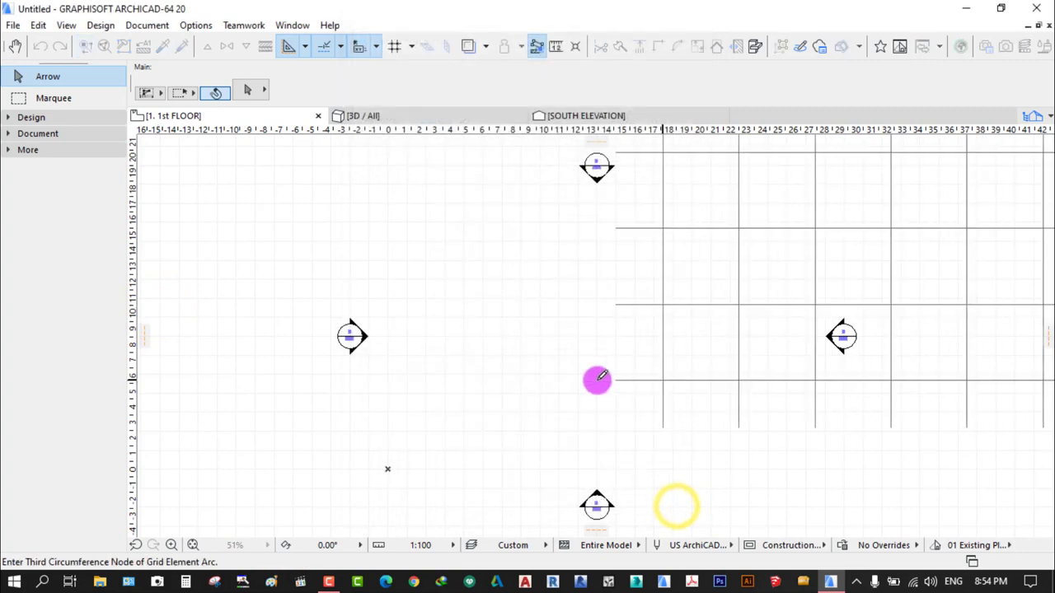
{"action": "scroll", "coordinate": [549, 421], "scroll_direction": "down", "scroll_amount": 3}
{"action": "scroll", "coordinate": [572, 417], "scroll_direction": "down", "scroll_amount": 2}
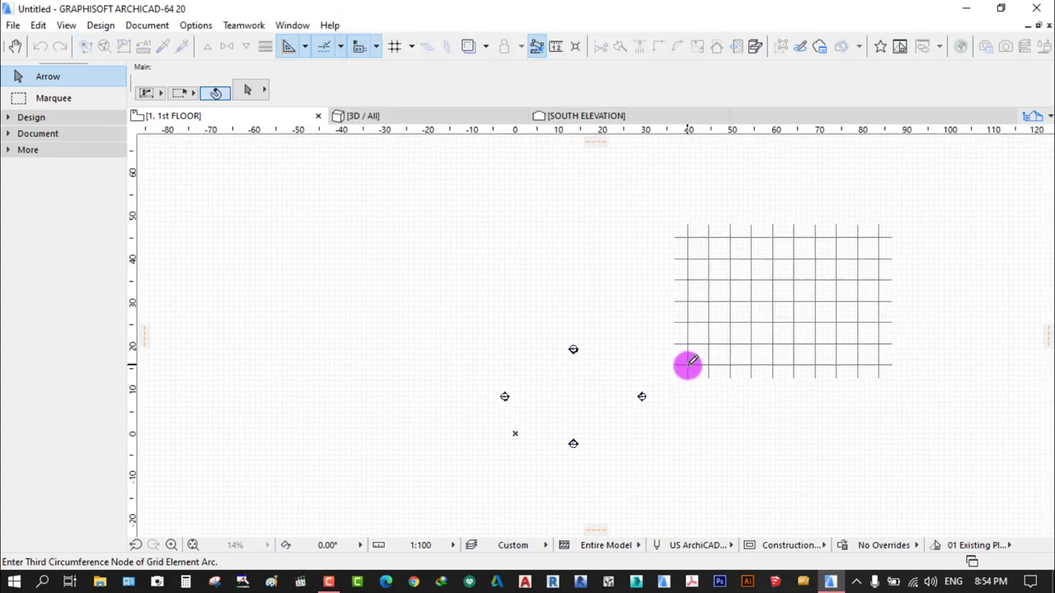
{"action": "left_click", "coordinate": [687, 364]}
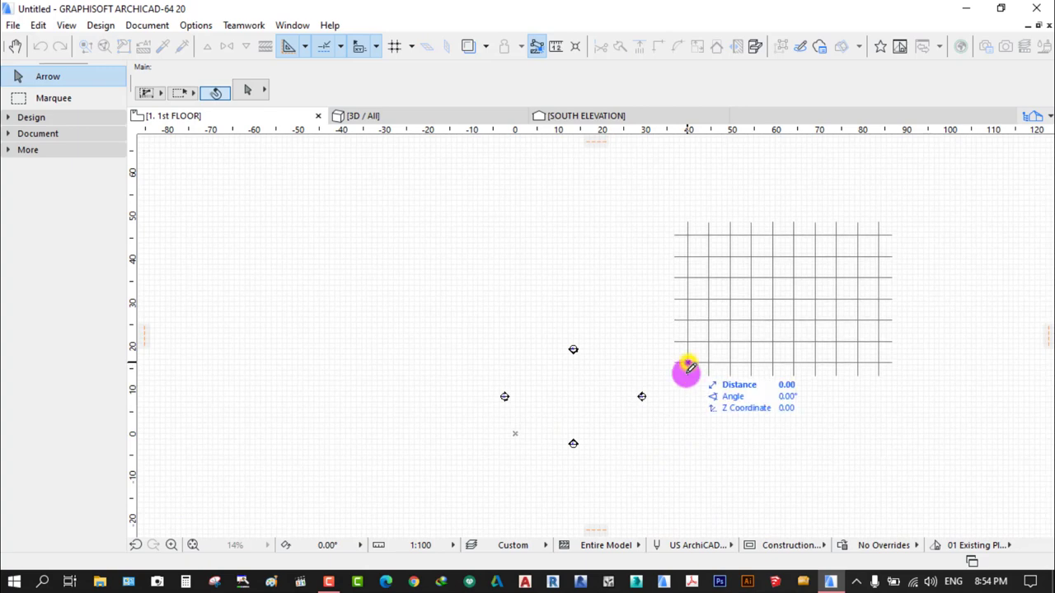
{"action": "left_click", "coordinate": [969, 360]}
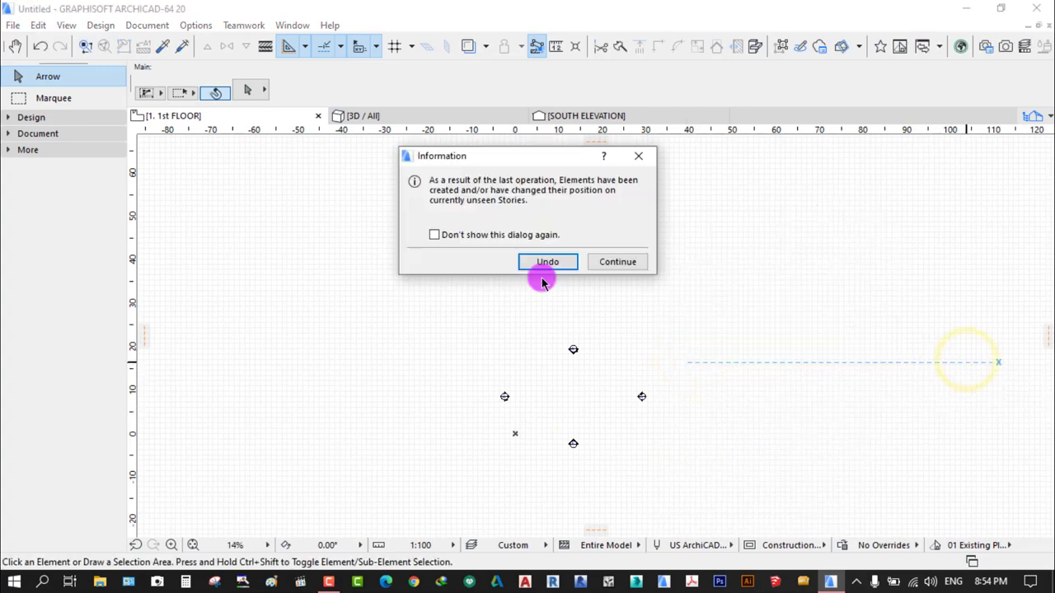
{"action": "left_click", "coordinate": [619, 262]}
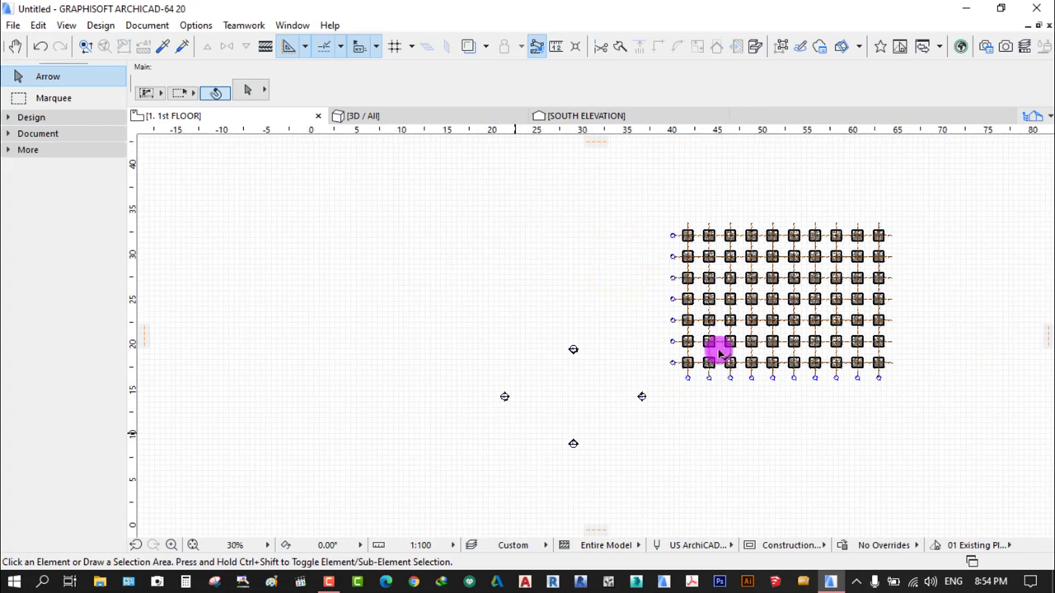
Examine the placed grid system's lettered and numbered markers and the columns at its intersections
{"action": "scroll", "coordinate": [718, 358], "scroll_direction": "up", "scroll_amount": 10}
{"action": "scroll", "coordinate": [578, 353], "scroll_direction": "down", "scroll_amount": 2}
{"action": "scroll", "coordinate": [568, 371], "scroll_direction": "down", "scroll_amount": 3}
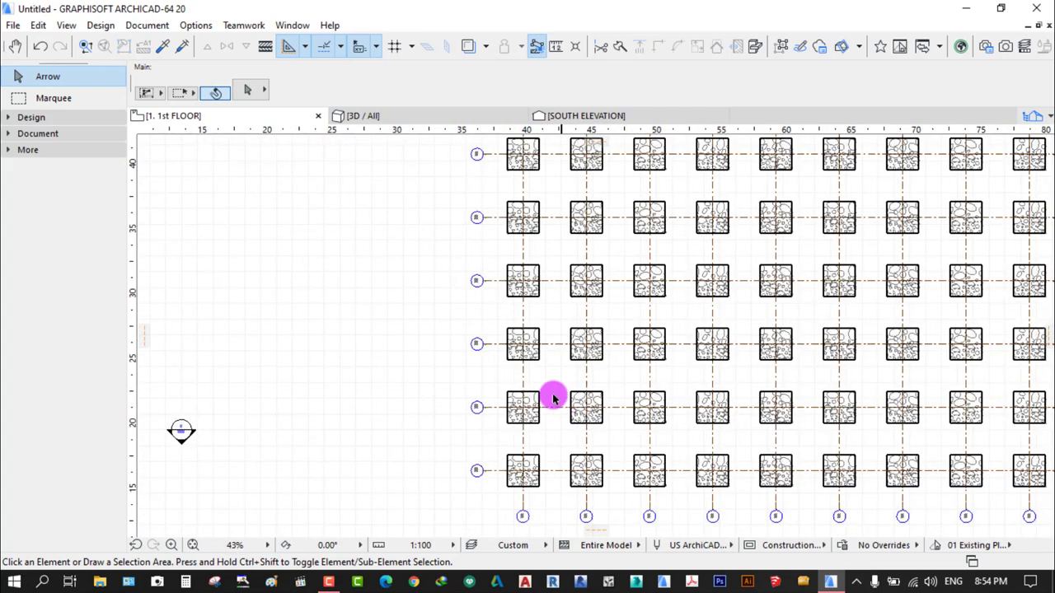
{"action": "scroll", "coordinate": [527, 370], "scroll_direction": "up", "scroll_amount": 8}
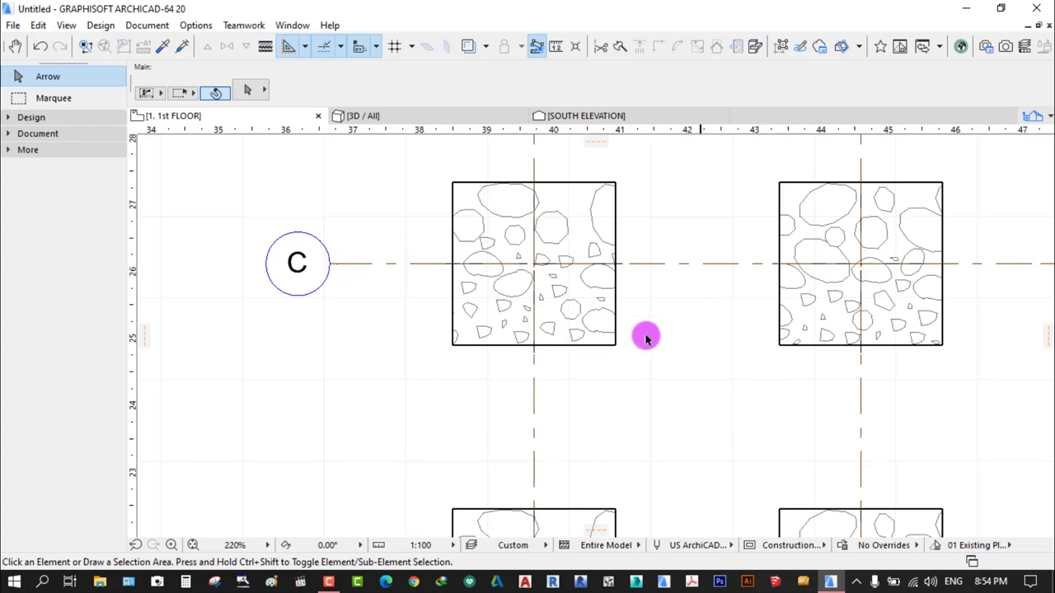
{"action": "scroll", "coordinate": [640, 350], "scroll_direction": "down", "scroll_amount": 2}
{"action": "scroll", "coordinate": [633, 391], "scroll_direction": "down", "scroll_amount": 5}
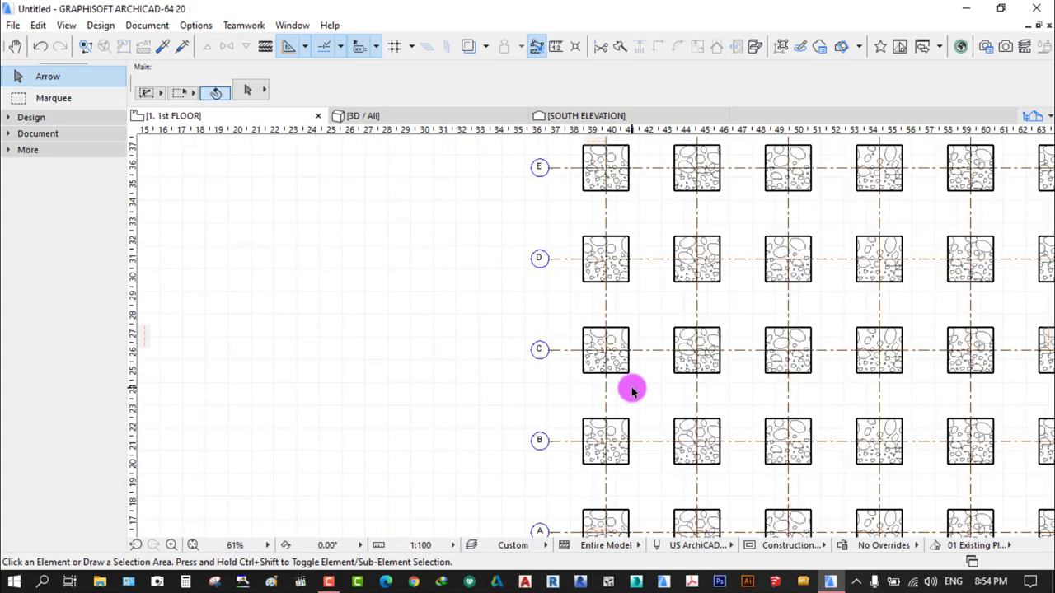
{"action": "scroll", "coordinate": [633, 390], "scroll_direction": "down", "scroll_amount": 2}
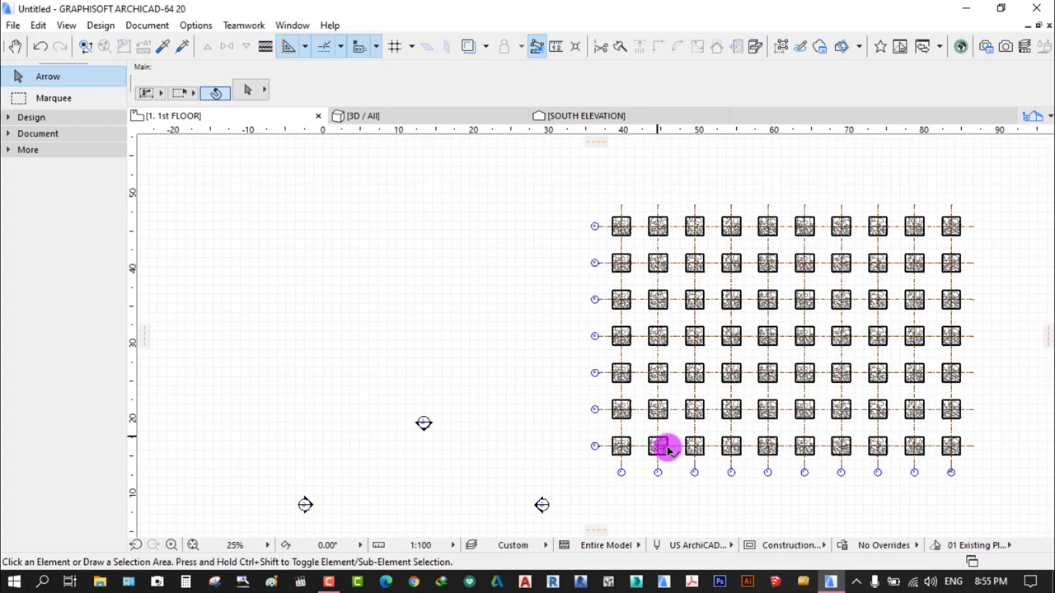
{"action": "scroll", "coordinate": [663, 478], "scroll_direction": "up", "scroll_amount": 3}
{"action": "middle_click_drag", "start_coordinate": [645, 476], "coordinate": [564, 464]}
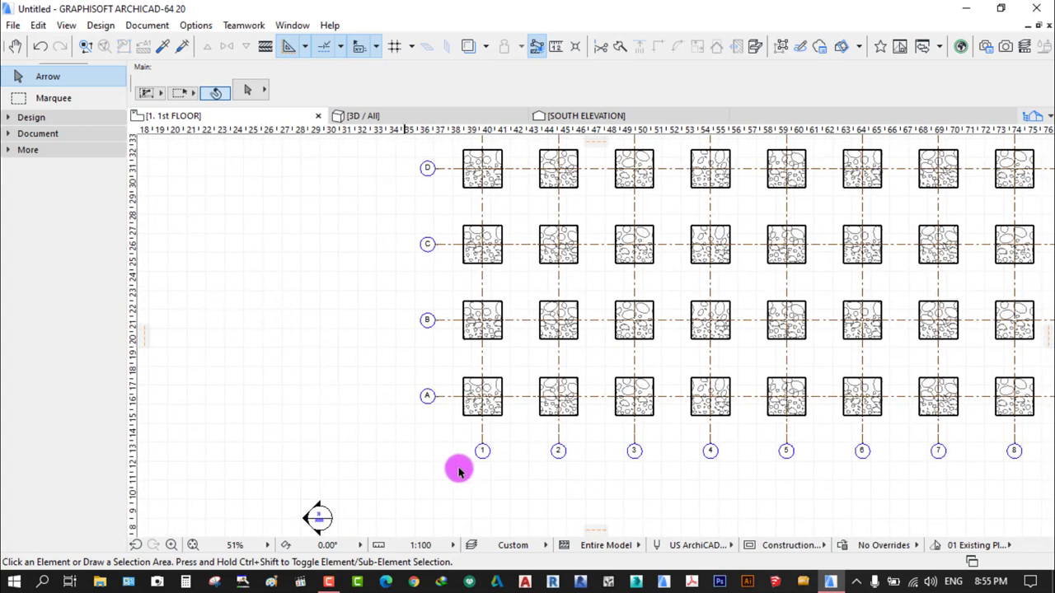
Undo the placement of the grid system and its columns on the floor plan
{"action": "scroll", "coordinate": [513, 478], "scroll_direction": "up", "scroll_amount": 2}
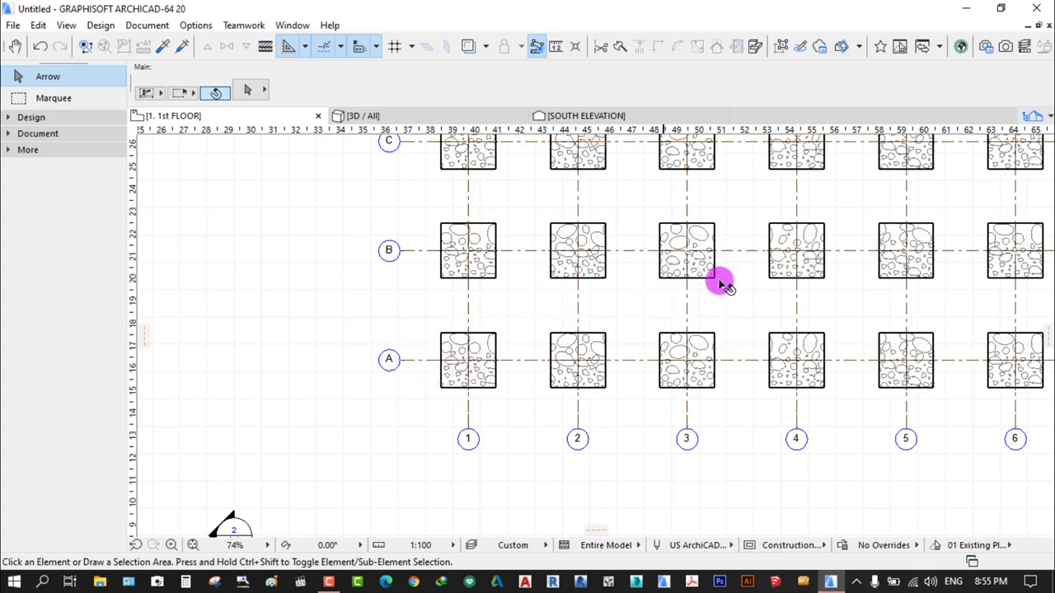
{"action": "middle_click_drag", "start_coordinate": [659, 316], "coordinate": [588, 373]}
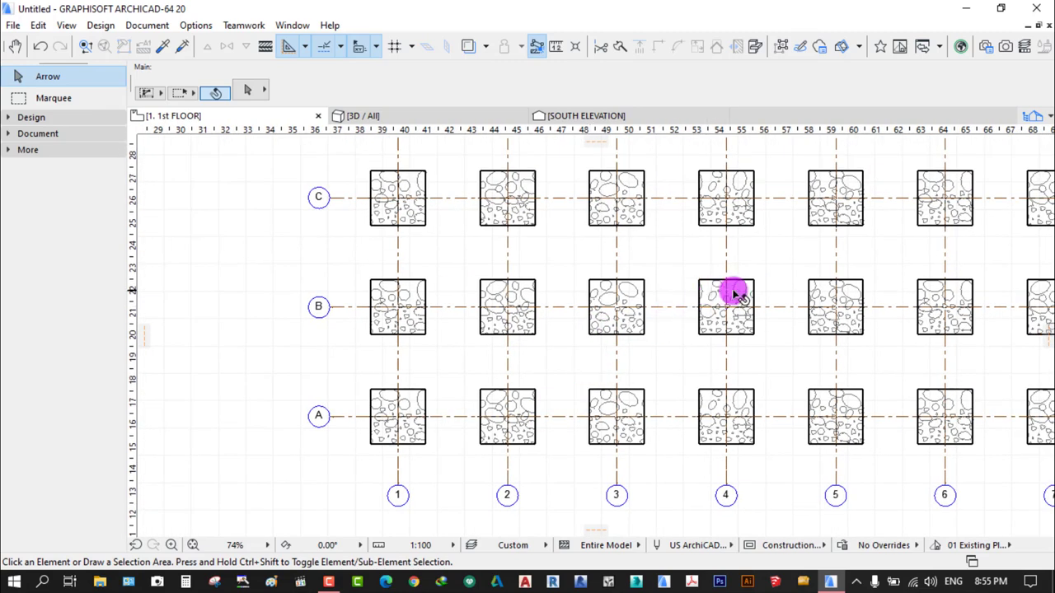
{"action": "scroll", "coordinate": [742, 313], "scroll_direction": "down", "scroll_amount": 3}
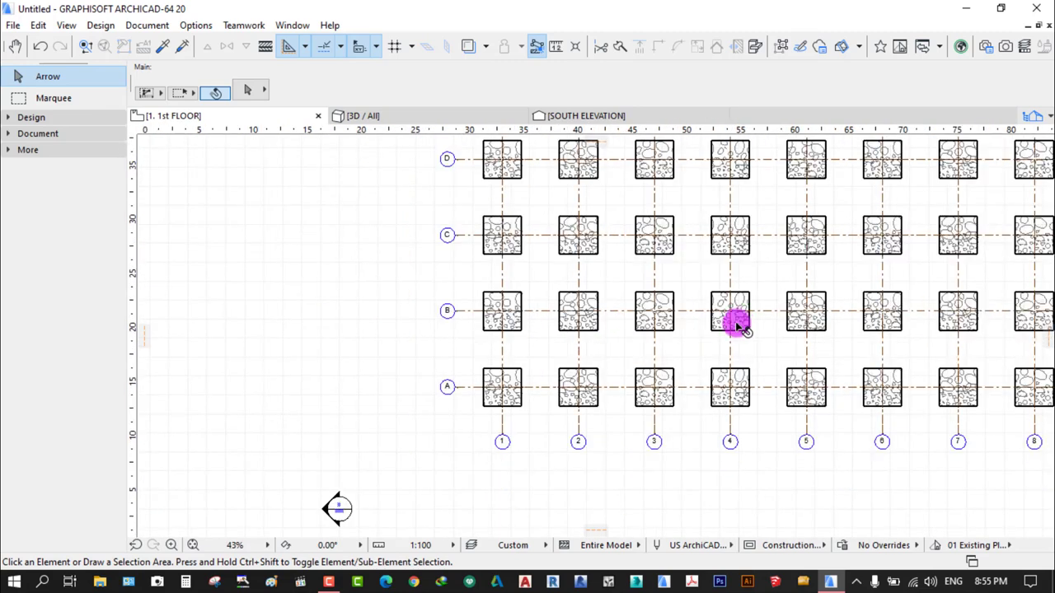
{"action": "scroll", "coordinate": [740, 327], "scroll_direction": "down", "scroll_amount": 1}
{"action": "middle_click_drag", "start_coordinate": [772, 259], "coordinate": [671, 327]}
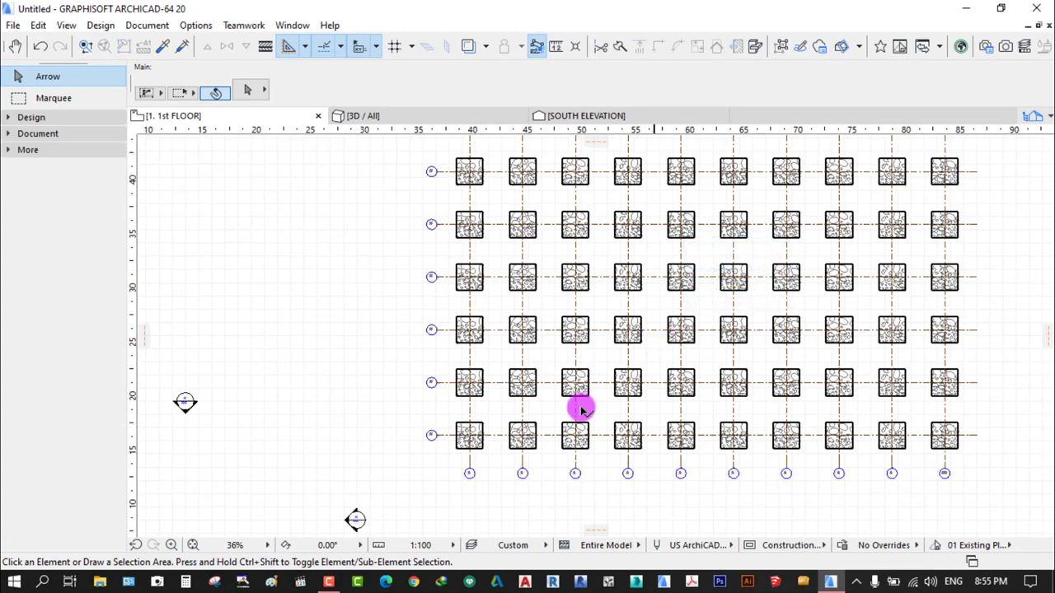
{"action": "scroll", "coordinate": [617, 367], "scroll_direction": "up", "scroll_amount": 4}
{"action": "scroll", "coordinate": [620, 376], "scroll_direction": "down", "scroll_amount": 5}
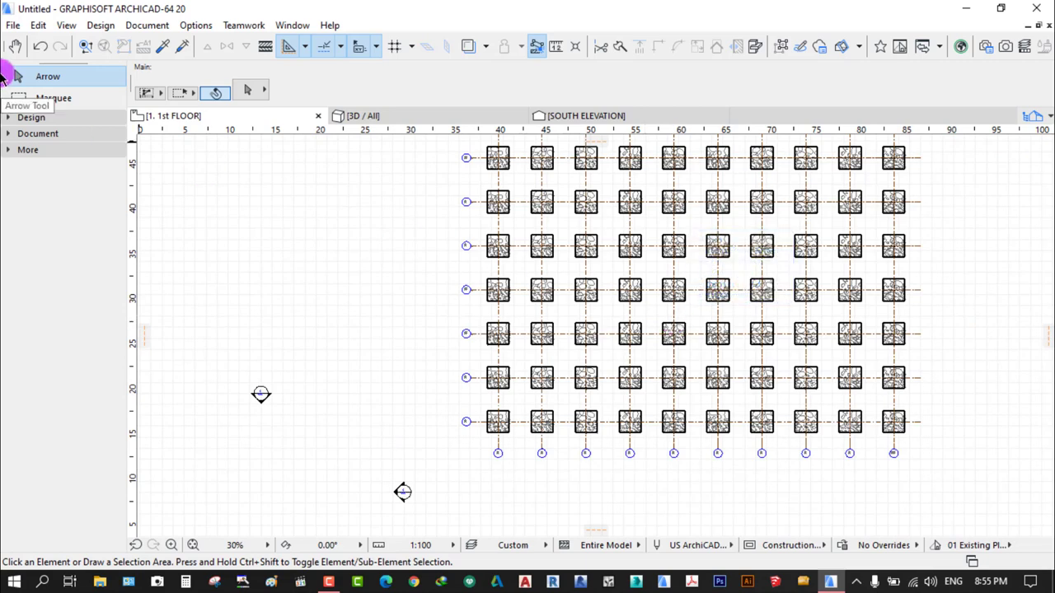
{"action": "left_click", "coordinate": [43, 47]}
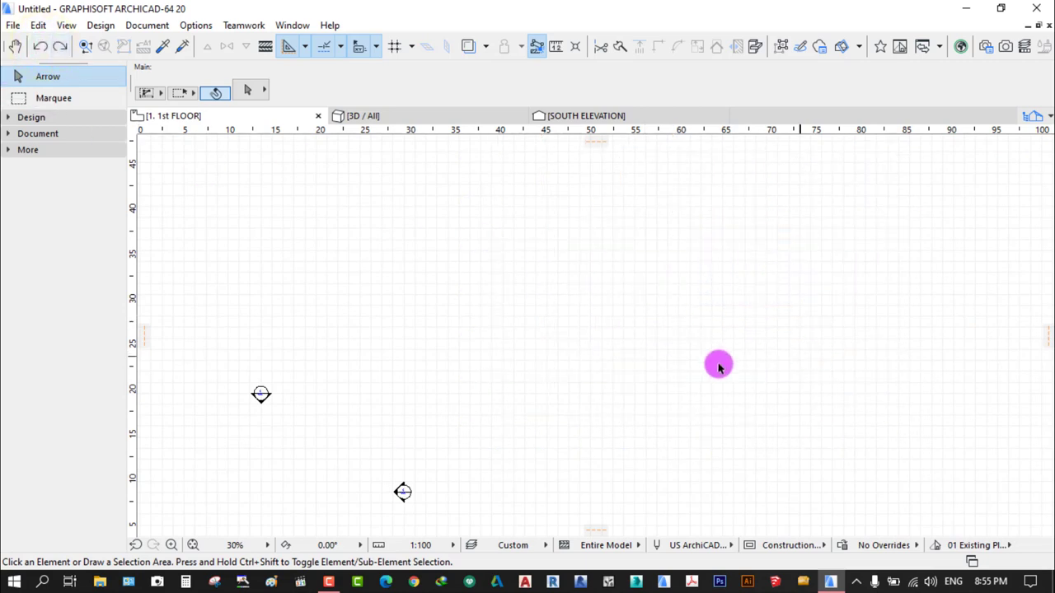
Open the Grid System settings, collapse the Grid Elements section and expand the General Settings section
{"action": "scroll", "coordinate": [680, 354], "scroll_direction": "down", "scroll_amount": 4}
{"action": "scroll", "coordinate": [470, 438], "scroll_direction": "up", "scroll_amount": 5}
{"action": "middle_click_drag", "start_coordinate": [492, 438], "coordinate": [541, 360]}
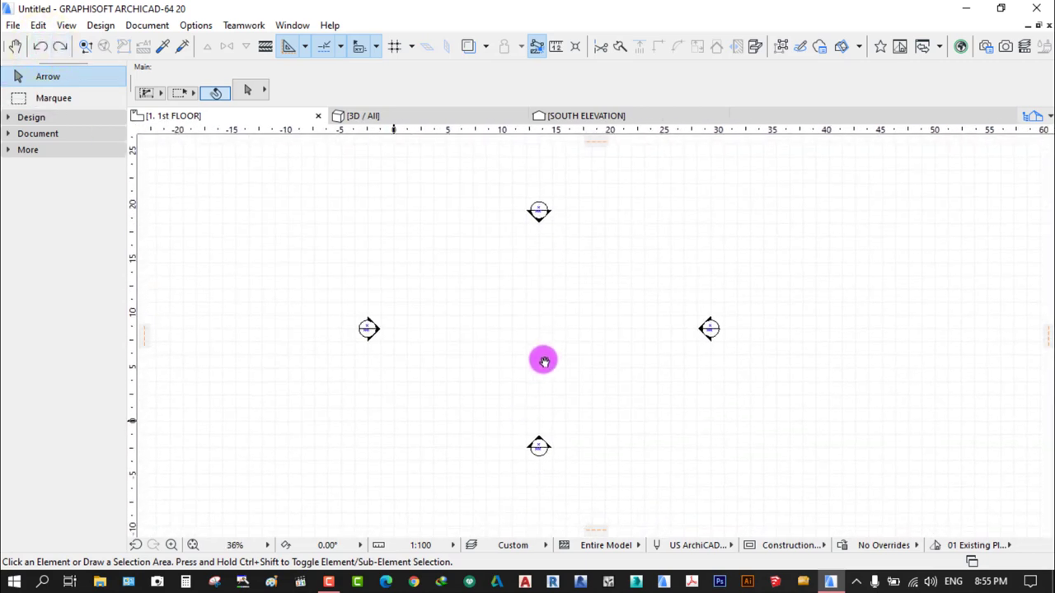
{"action": "left_click", "coordinate": [100, 26]}
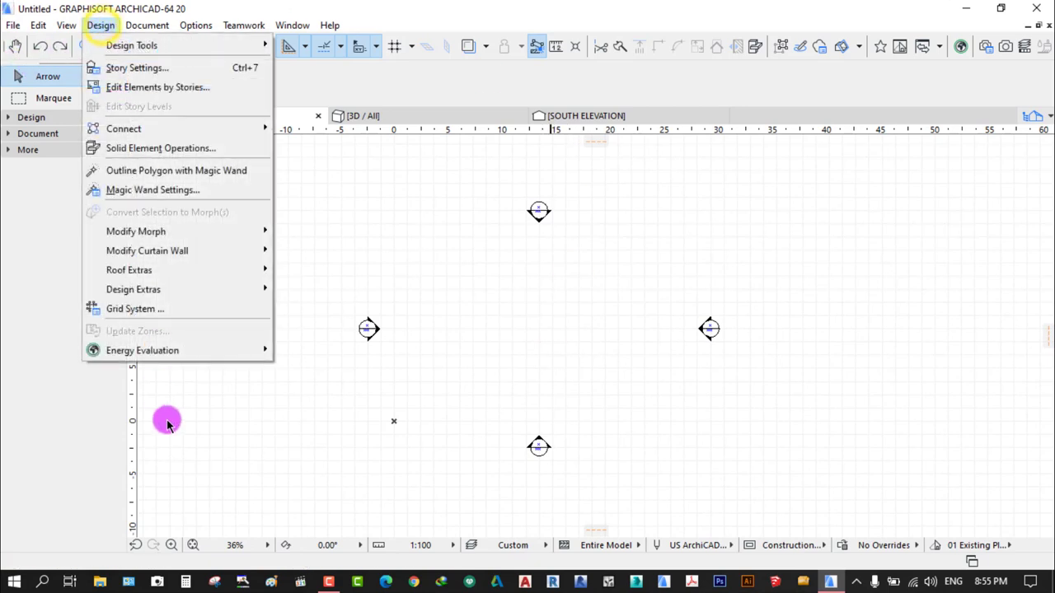
{"action": "left_click", "coordinate": [127, 310]}
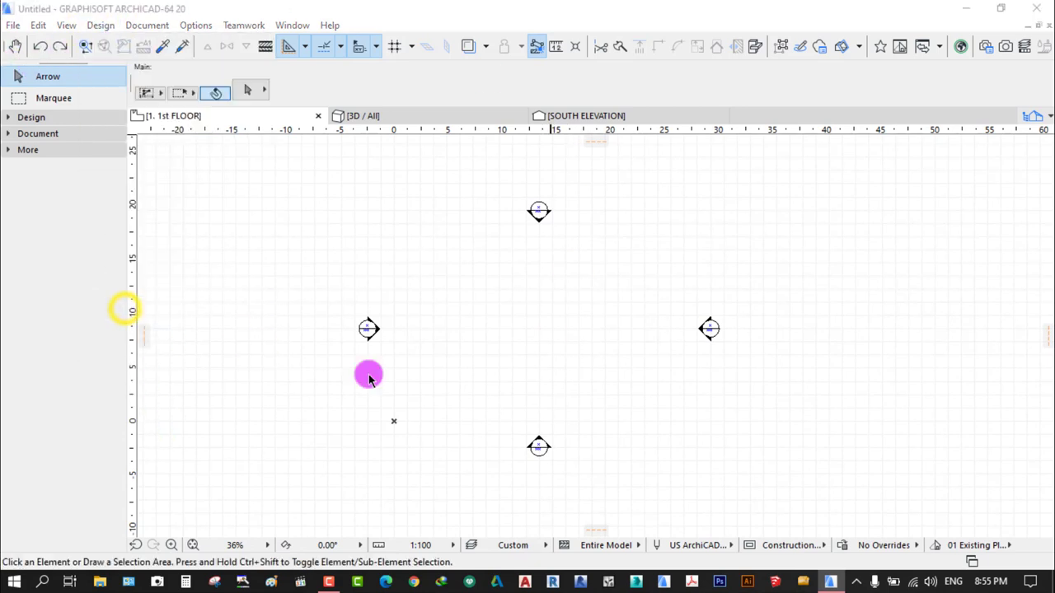
{"action": "left_click", "coordinate": [392, 89]}
{"action": "left_click", "coordinate": [384, 99]}
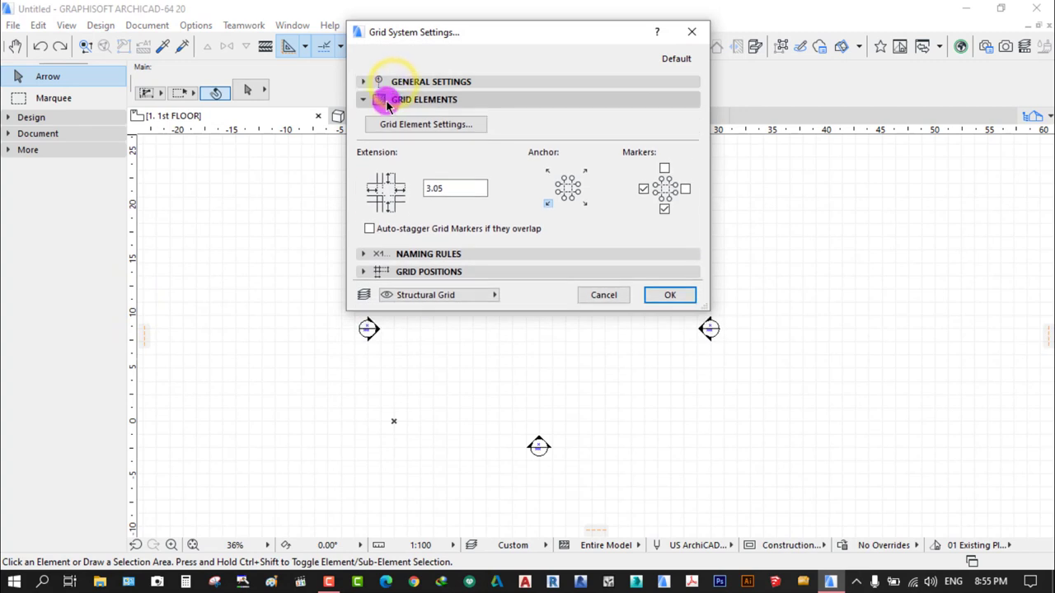
{"action": "left_click_drag", "start_coordinate": [486, 38], "coordinate": [398, 183]}
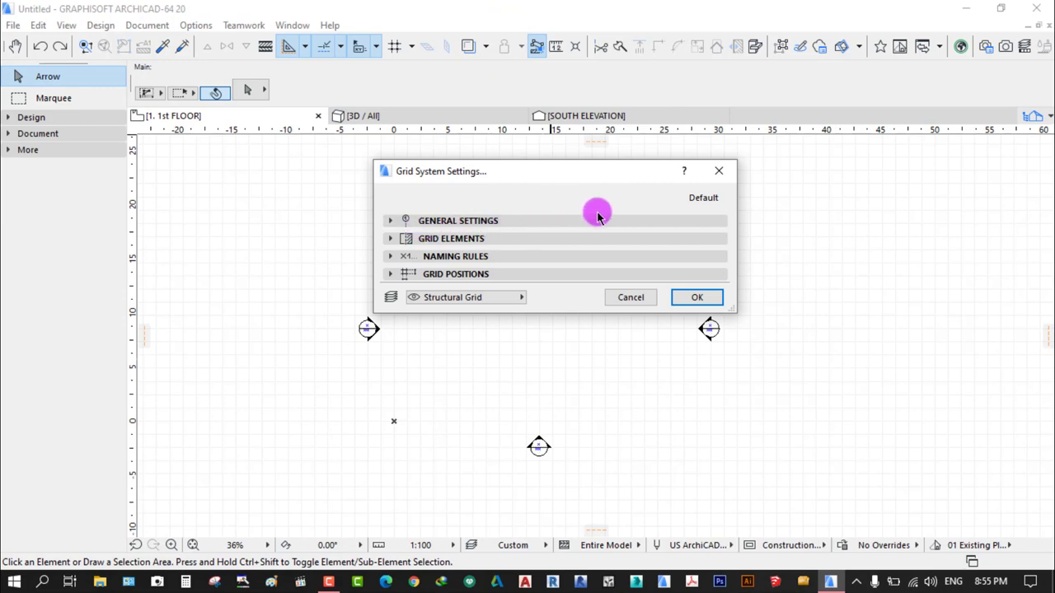
{"action": "left_click", "coordinate": [506, 221]}
{"action": "left_click_drag", "start_coordinate": [566, 180], "coordinate": [512, 102]}
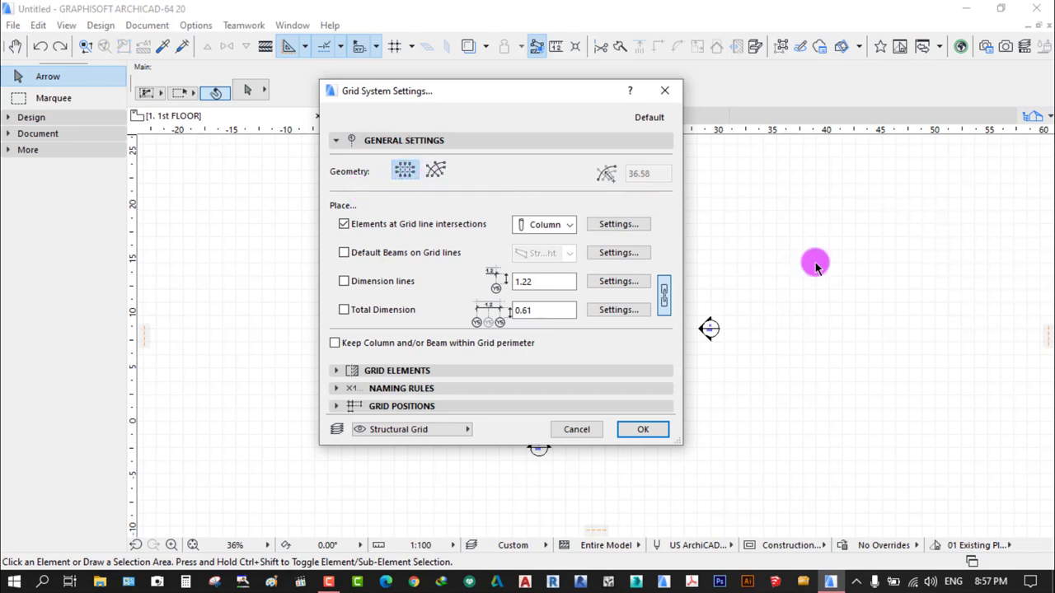
{"action": "left_click", "coordinate": [439, 172]}
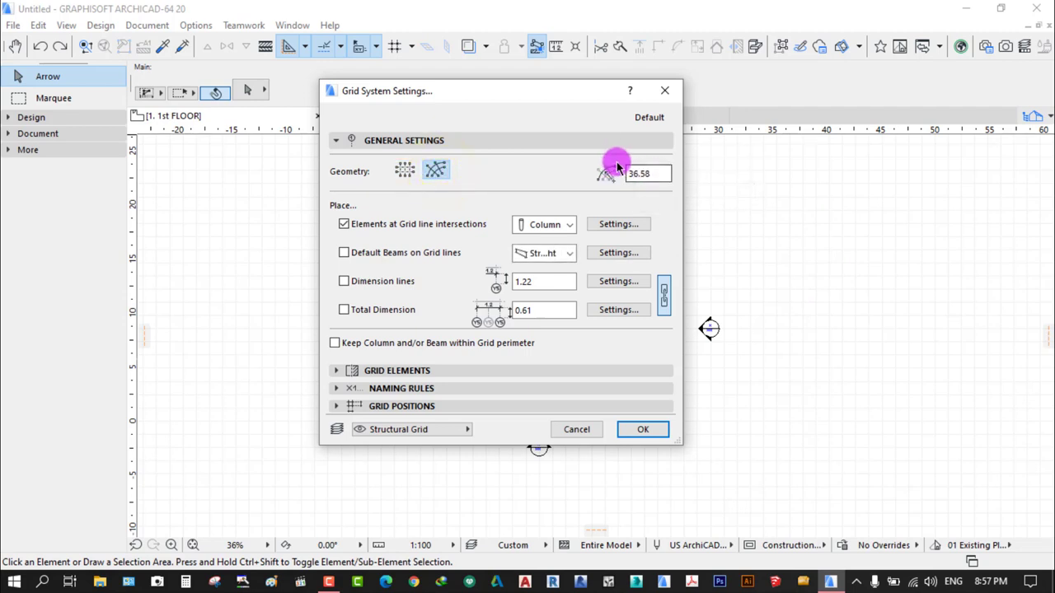
{"action": "left_click", "coordinate": [403, 171]}
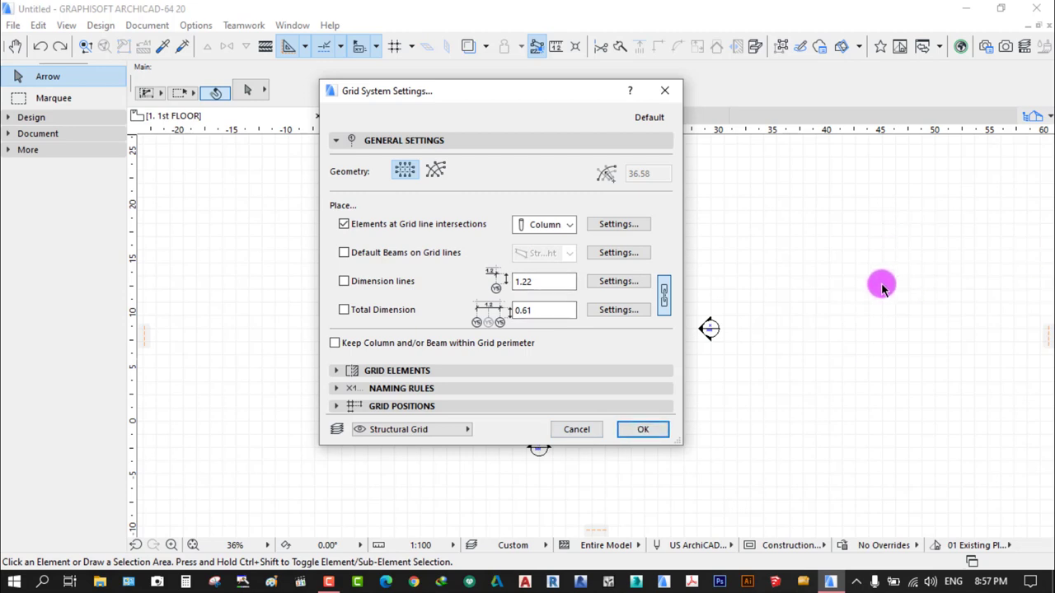
{"action": "left_click", "coordinate": [344, 229]}
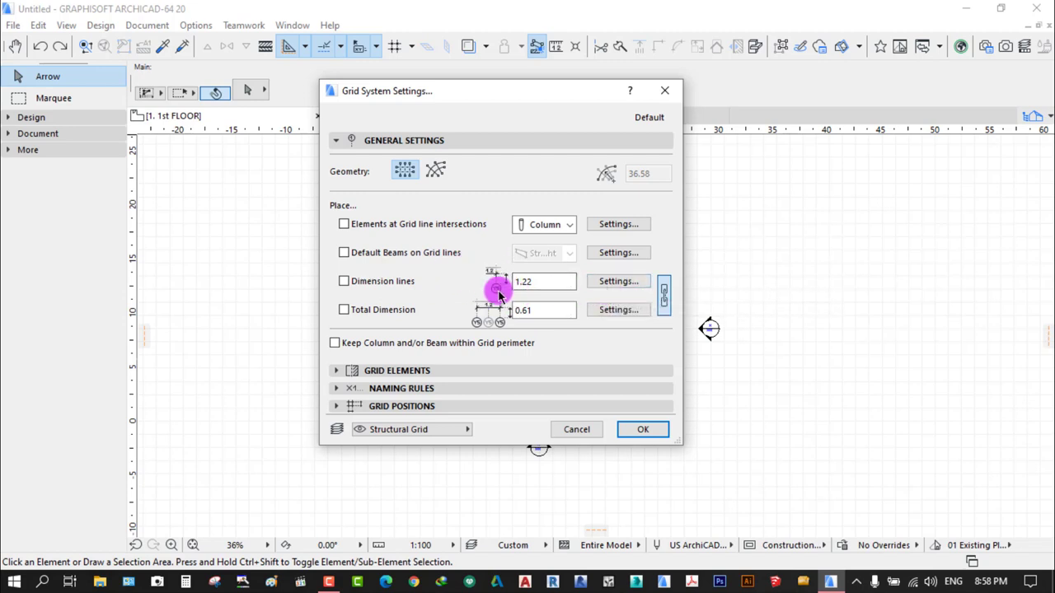
{"action": "left_click", "coordinate": [344, 223]}
Enable default beams on grid lines, dimension lines and total dimension for the grid system
{"action": "left_click", "coordinate": [344, 252]}
{"action": "left_click", "coordinate": [343, 281]}
{"action": "left_click", "coordinate": [343, 310]}
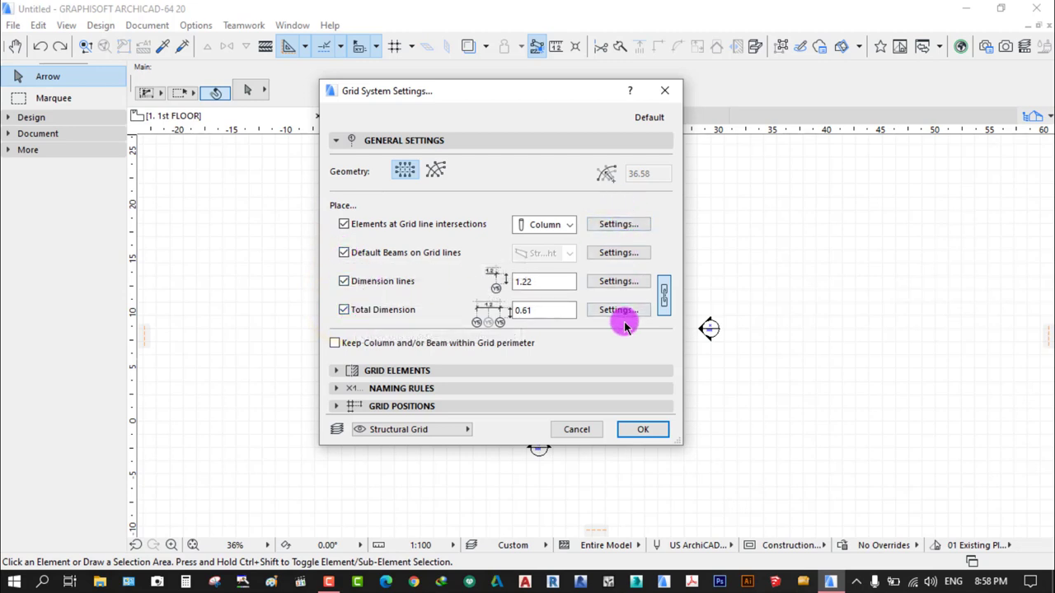
{"action": "left_click", "coordinate": [665, 290]}
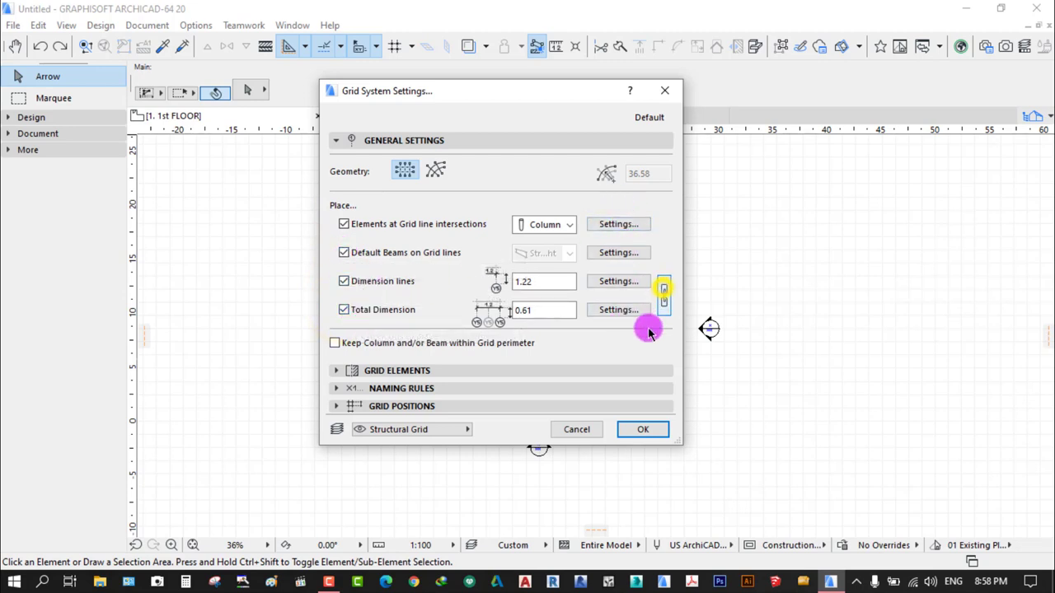
In the grid column's settings, unlink the two cross-section dimensions and set them to 0.50 and 0.30
{"action": "left_click", "coordinate": [611, 230]}
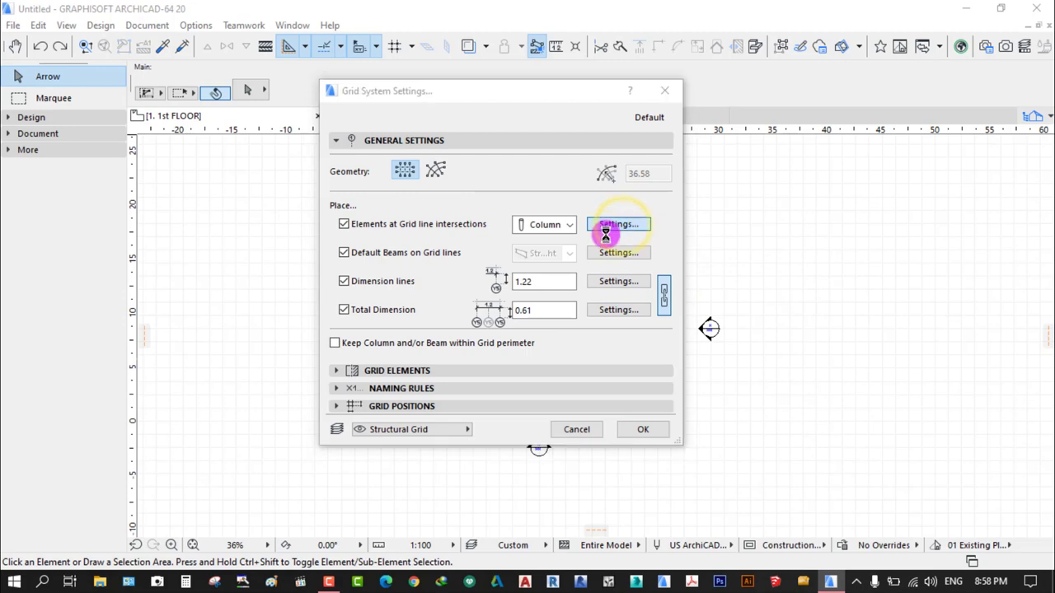
{"action": "left_click_drag", "start_coordinate": [563, 37], "coordinate": [522, 20]}
{"action": "left_click", "coordinate": [406, 333]}
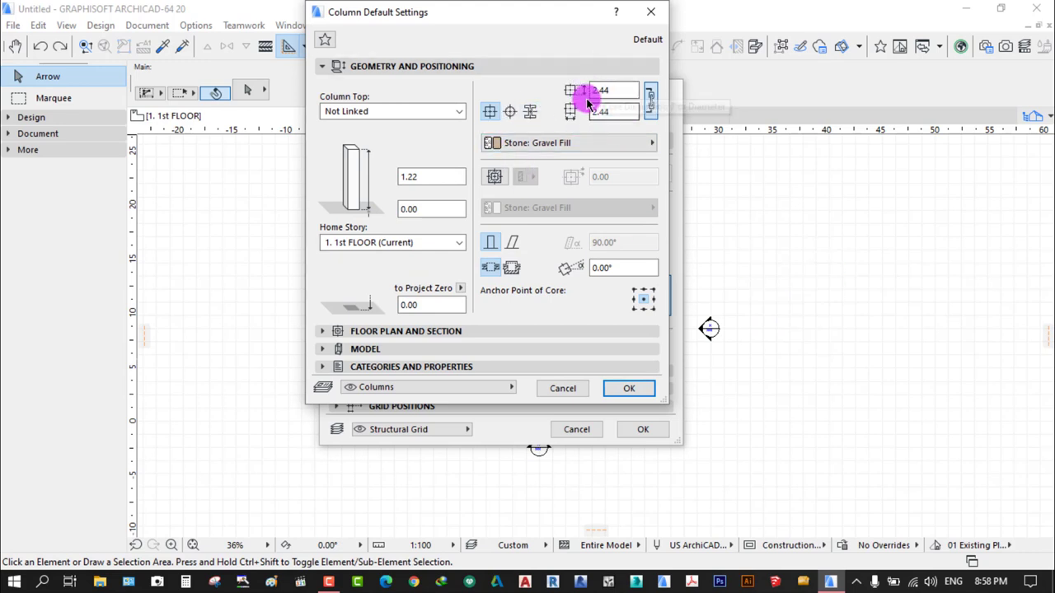
{"action": "left_click", "coordinate": [651, 102]}
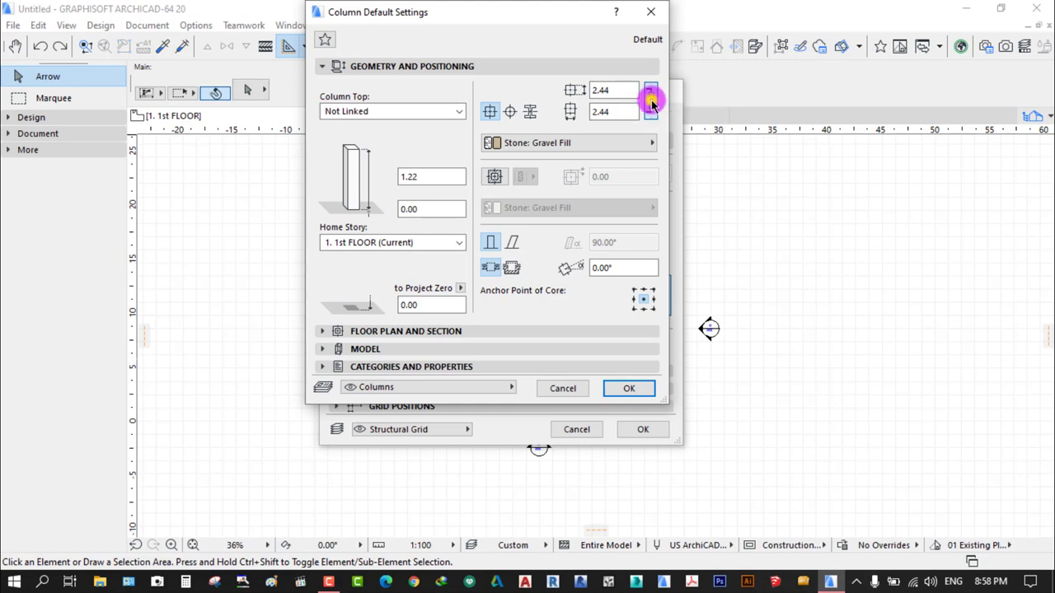
{"action": "left_click", "coordinate": [627, 112]}
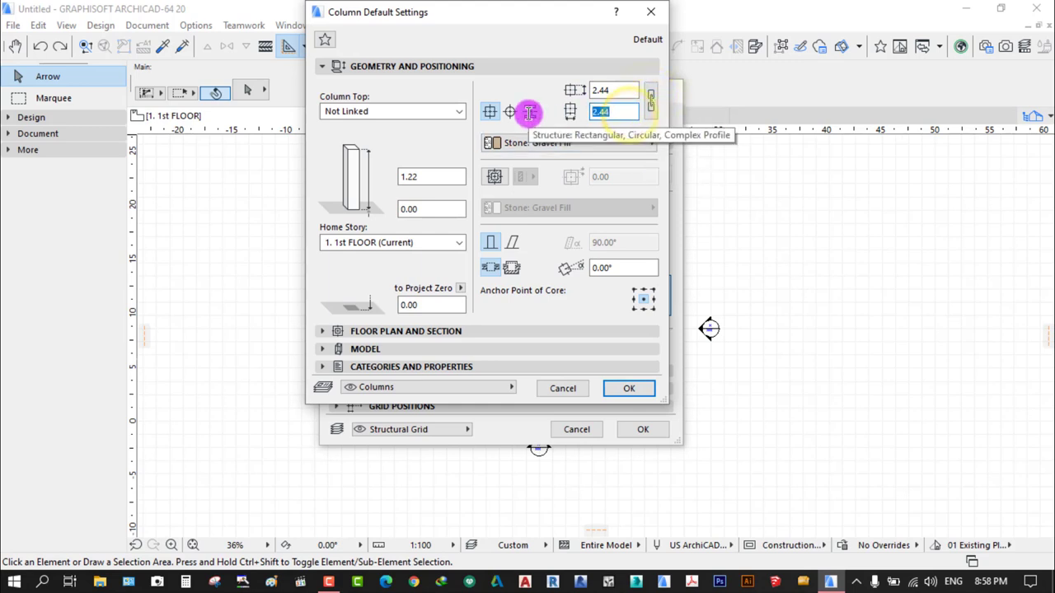
{"action": "type", "text": "30"}
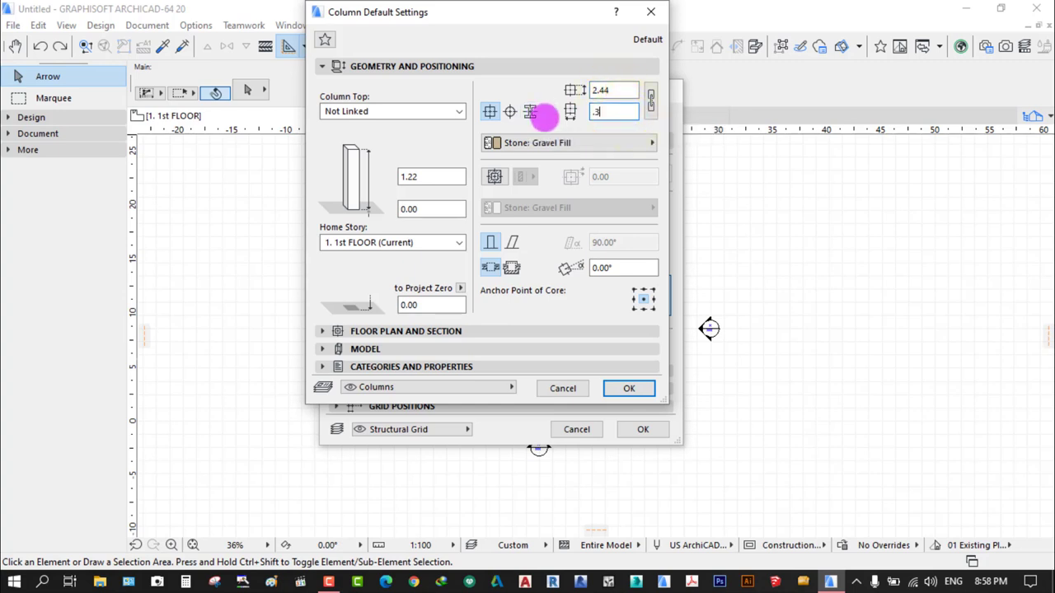
{"action": "left_click", "coordinate": [614, 88]}
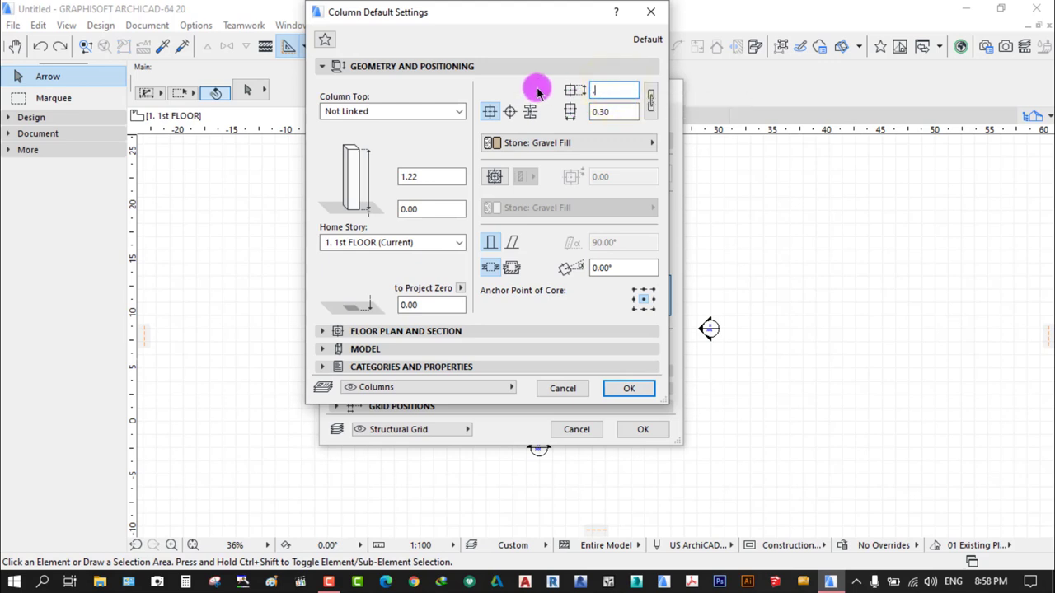
{"action": "type", "text": ".5"}
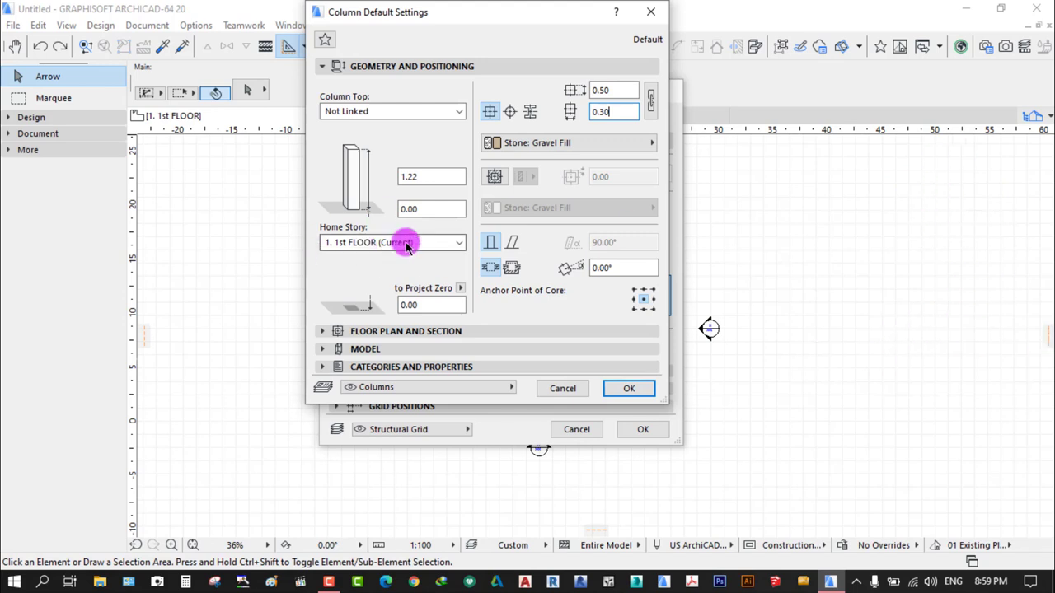
Keep 1. 1st FLOOR as the column's home story and set the column height to 0
{"action": "left_click", "coordinate": [456, 240]}
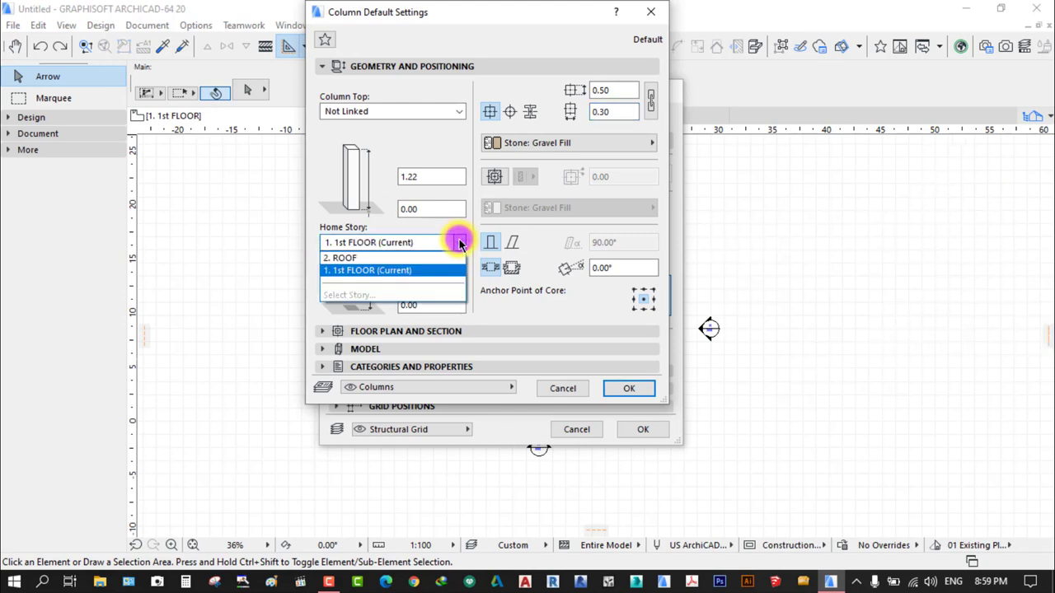
{"action": "left_click", "coordinate": [366, 271]}
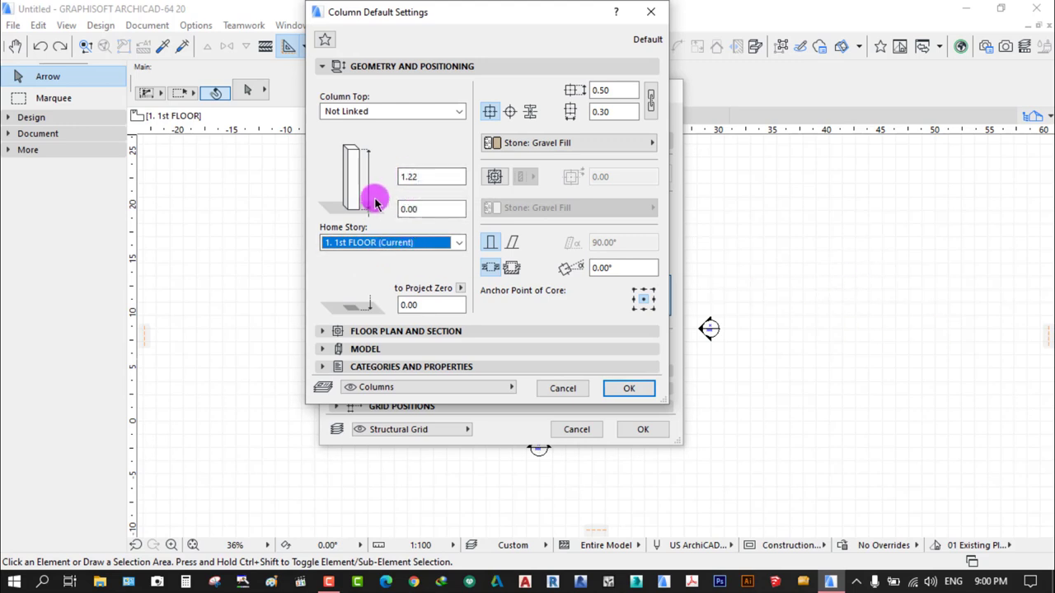
{"action": "left_click", "coordinate": [433, 176]}
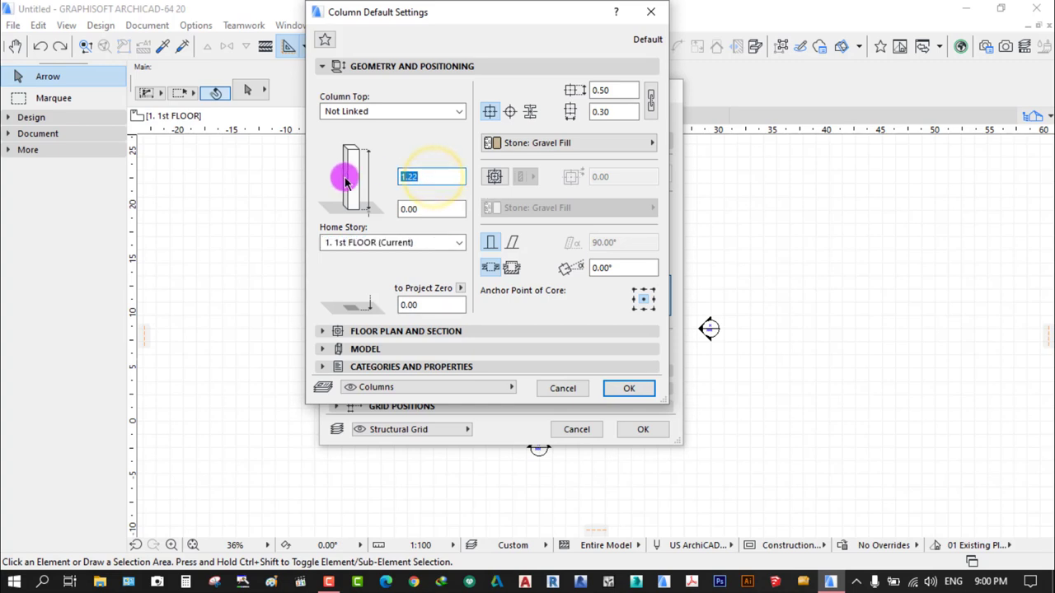
{"action": "type", "text": "0"}
{"action": "key", "text": "Tab"}
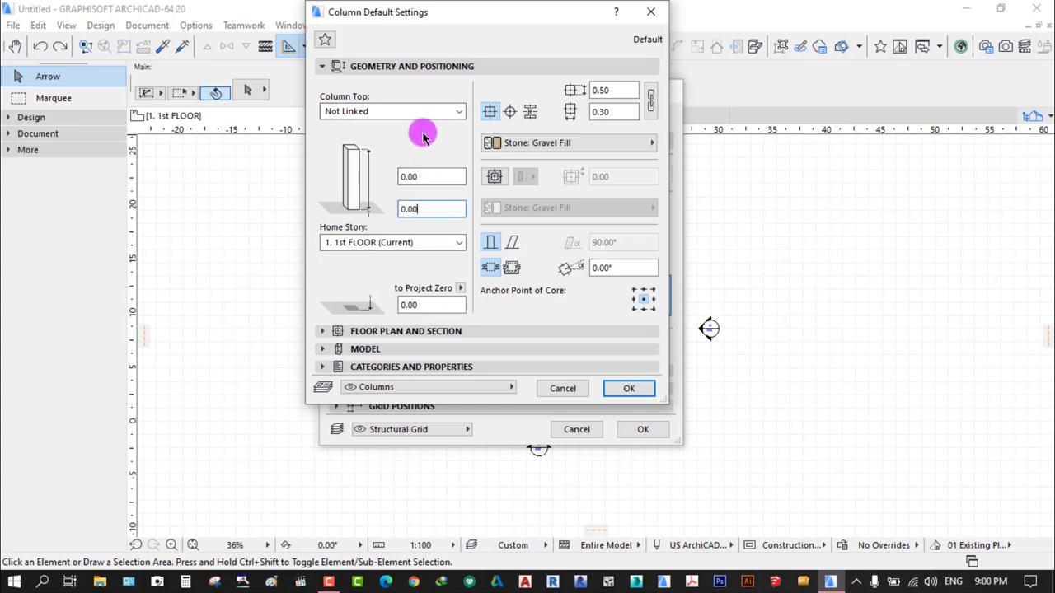
Try linking the column top to story 2. ROOF (Home + 1) and return it to Not Linked
{"action": "left_click", "coordinate": [430, 114]}
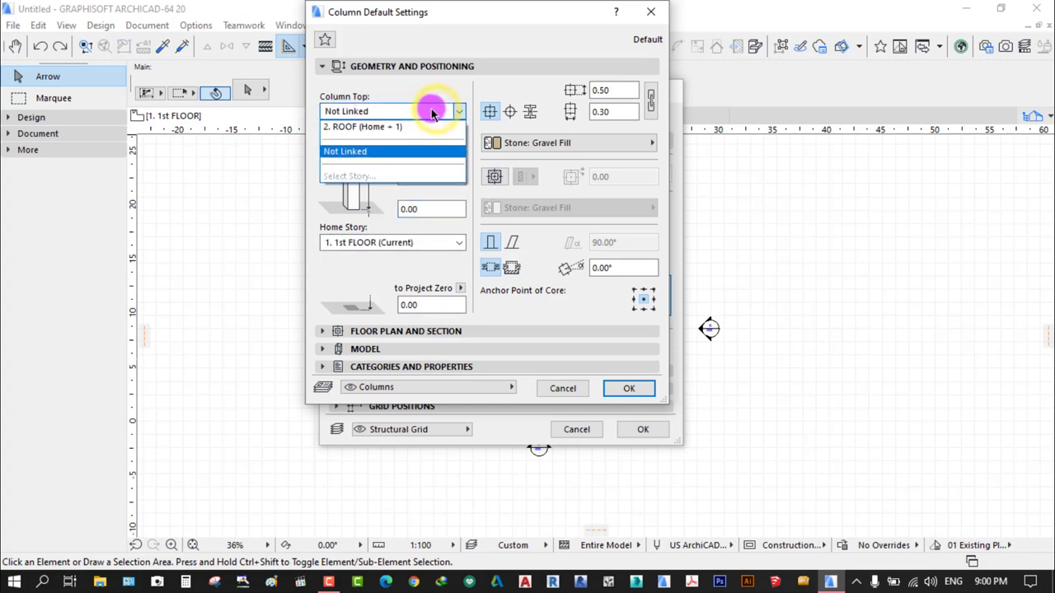
{"action": "left_click", "coordinate": [366, 127]}
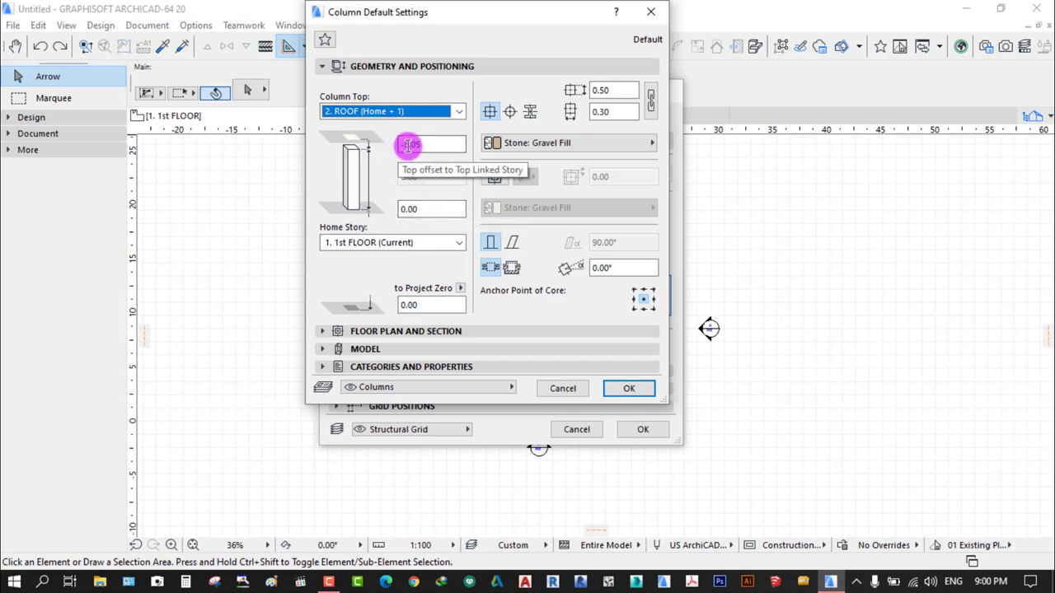
{"action": "left_click", "coordinate": [435, 144]}
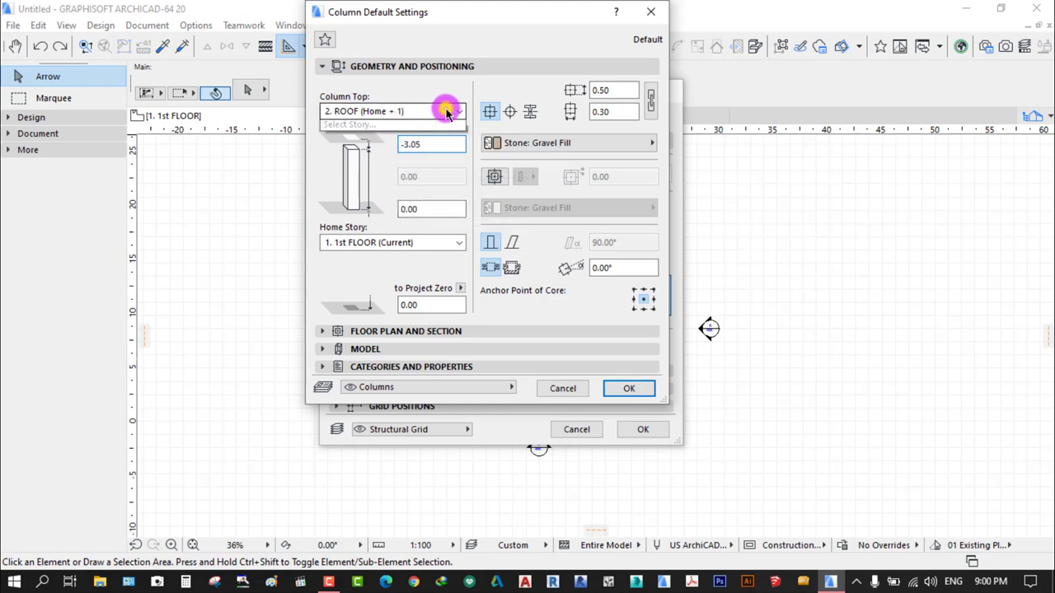
{"action": "left_click", "coordinate": [446, 109]}
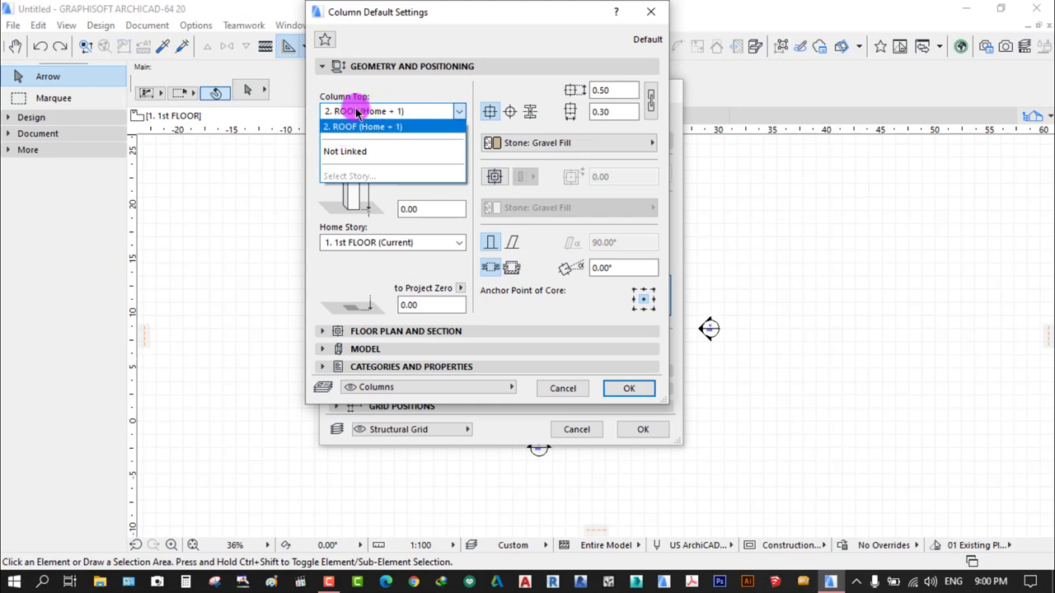
{"action": "left_click", "coordinate": [356, 113]}
{"action": "left_click", "coordinate": [454, 110]}
{"action": "left_click", "coordinate": [458, 114]}
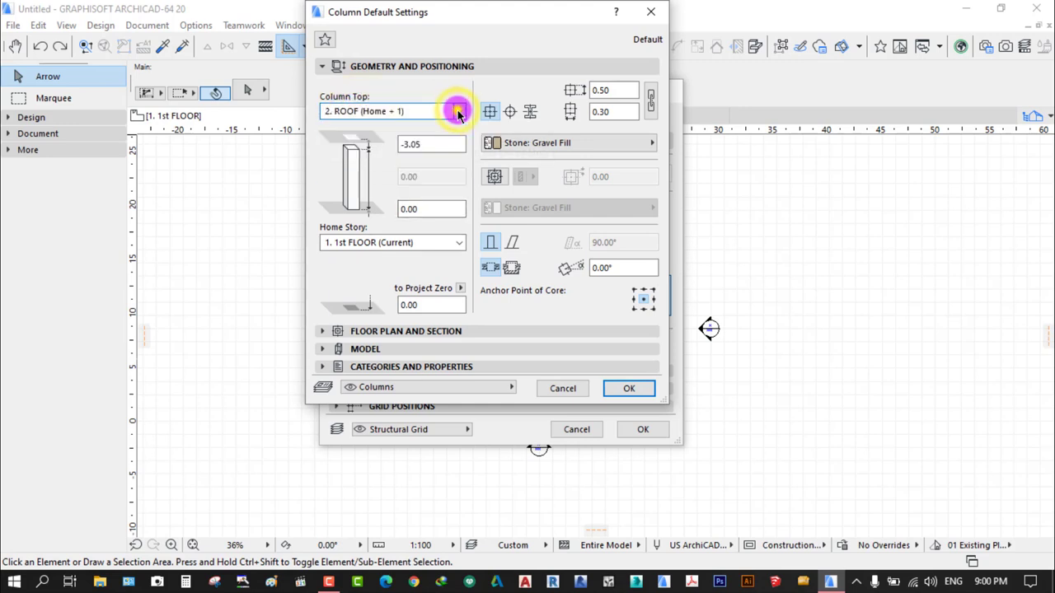
{"action": "left_click", "coordinate": [458, 114]}
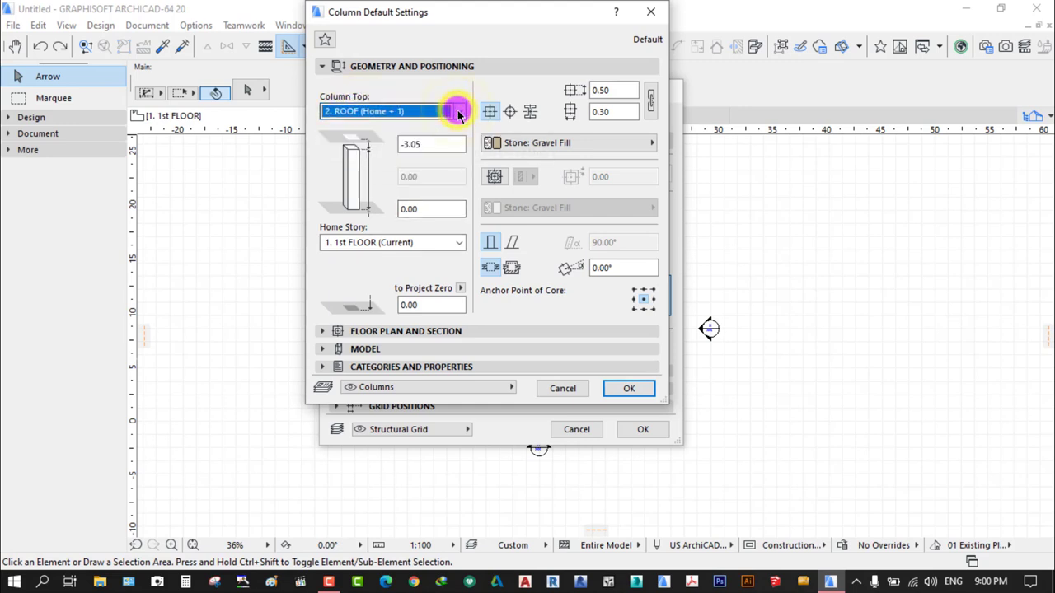
{"action": "left_click", "coordinate": [428, 146]}
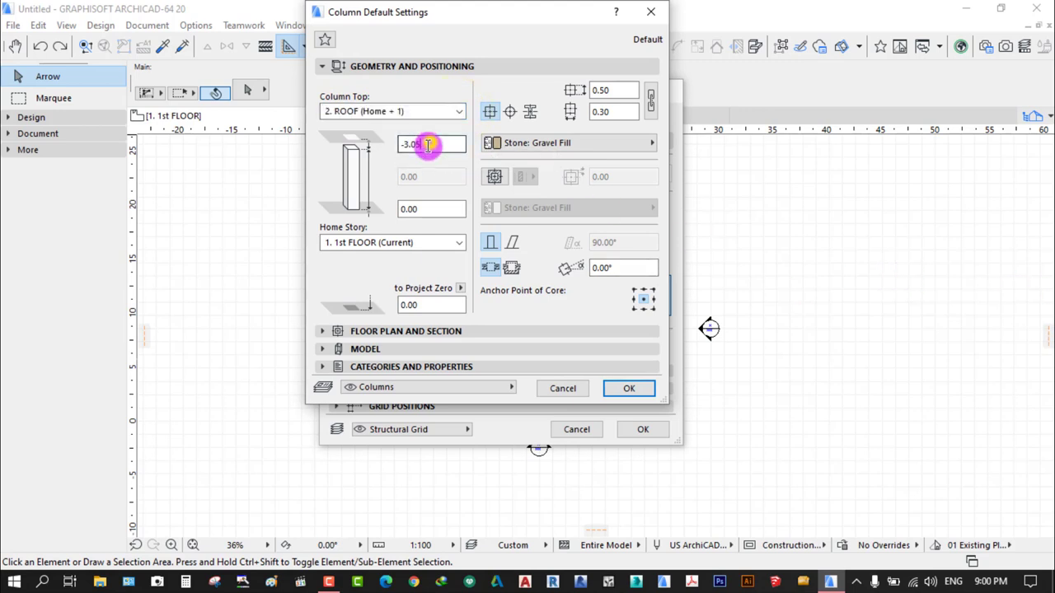
{"action": "left_click", "coordinate": [459, 110]}
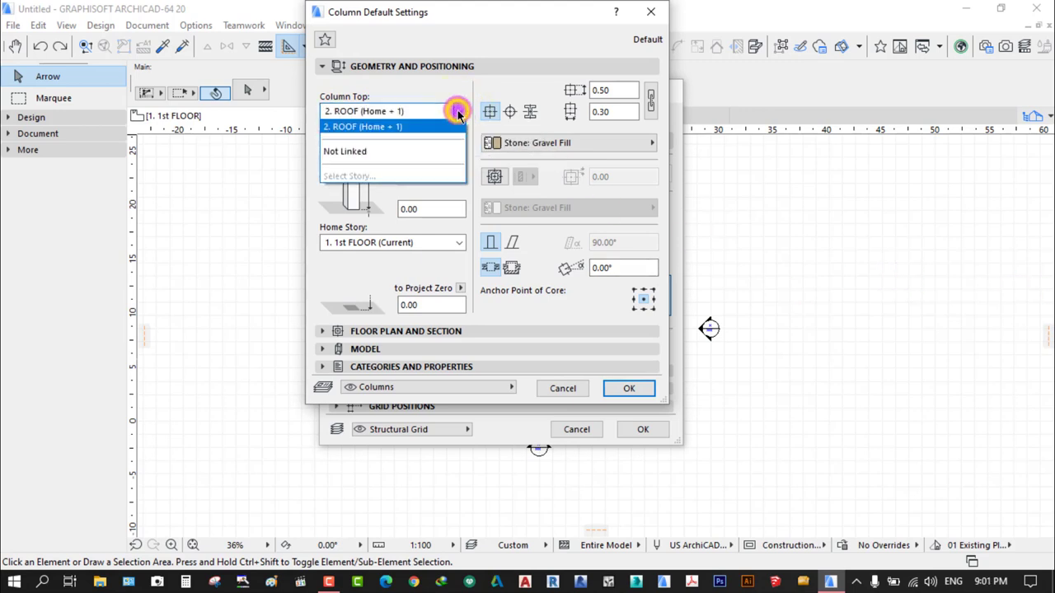
{"action": "left_click", "coordinate": [346, 151]}
Set the column height to 1.50 and check the column's floor plan and section settings
{"action": "left_click", "coordinate": [406, 212]}
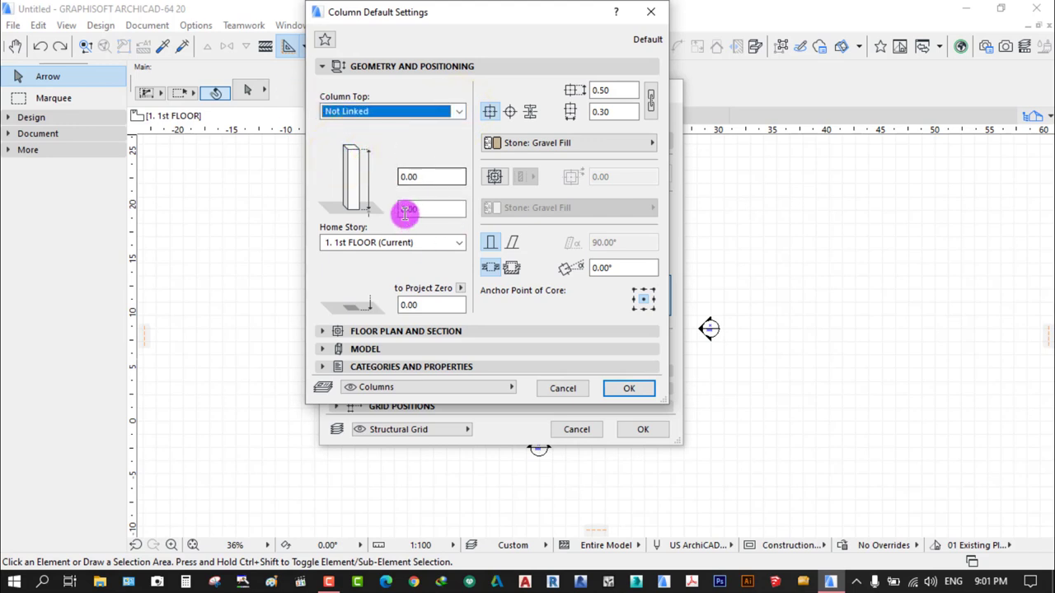
{"action": "left_click", "coordinate": [432, 174]}
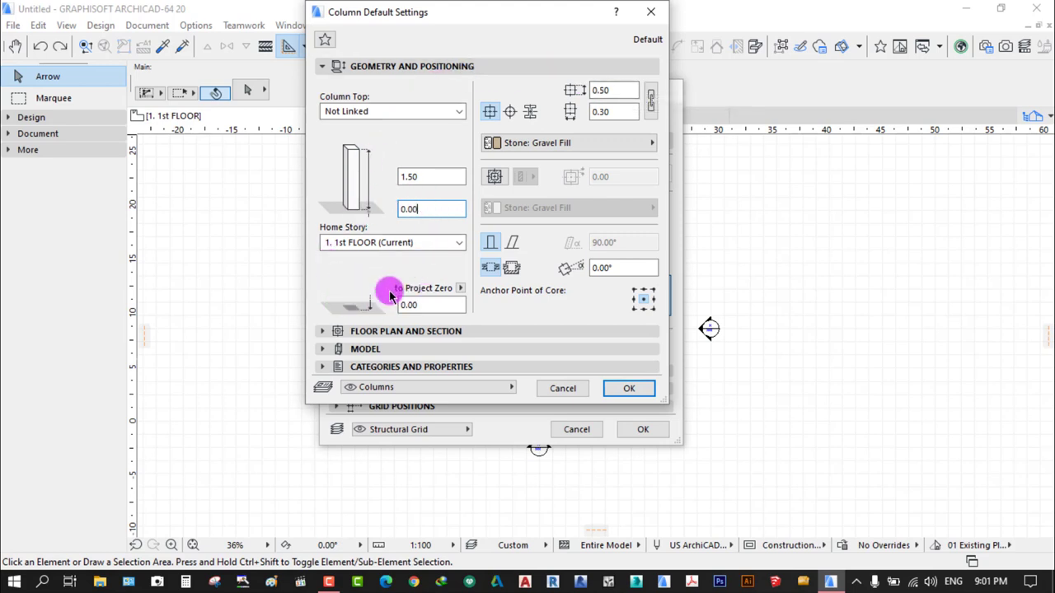
{"action": "left_click", "coordinate": [388, 65]}
{"action": "left_click", "coordinate": [386, 86]}
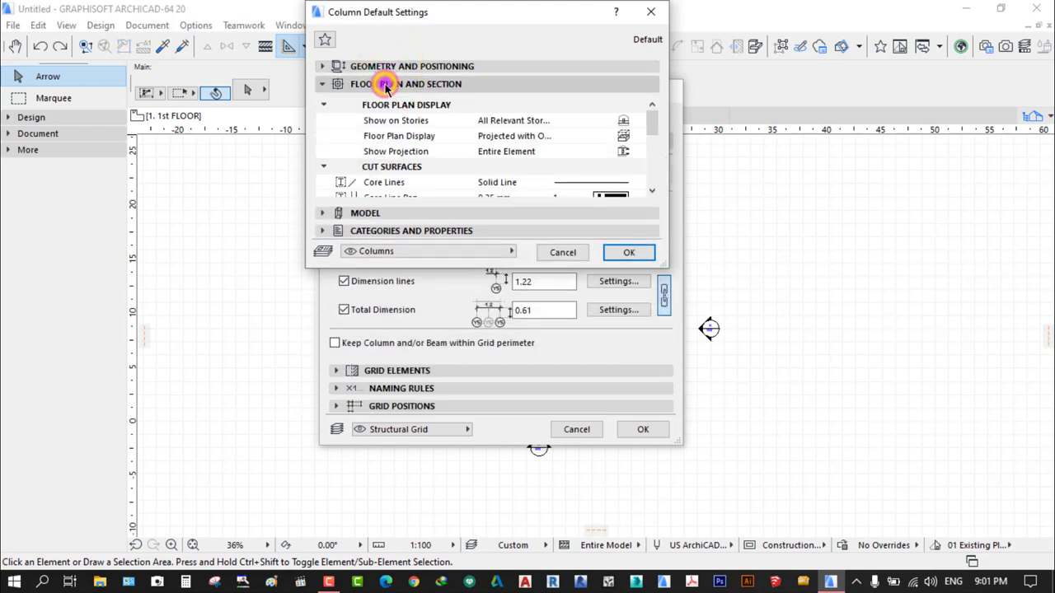
{"action": "left_click", "coordinate": [386, 86]}
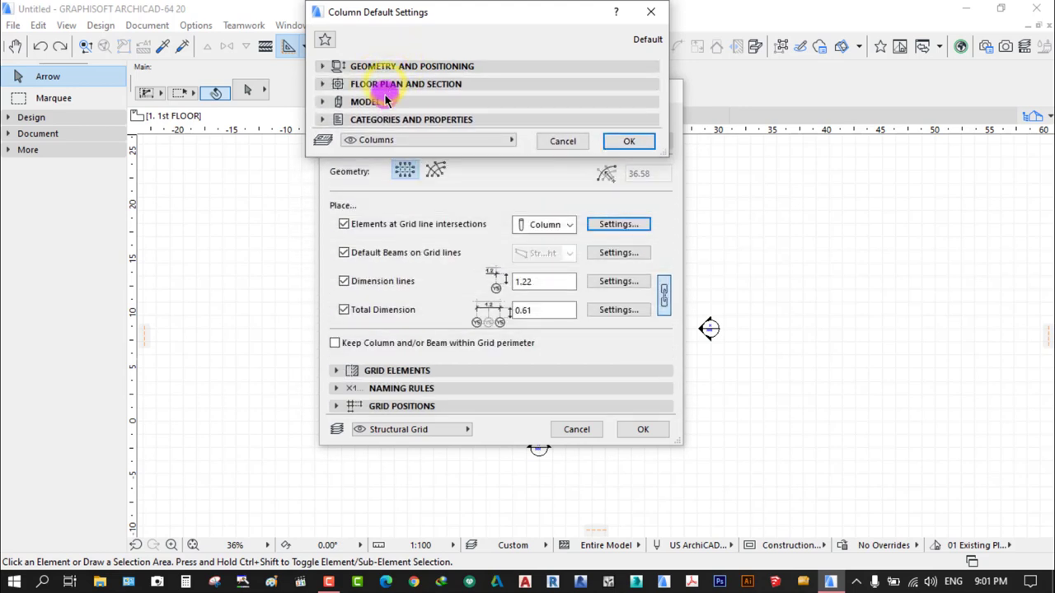
Set the override surface in the column's model settings to Concrete: Dark*
{"action": "left_click", "coordinate": [387, 101]}
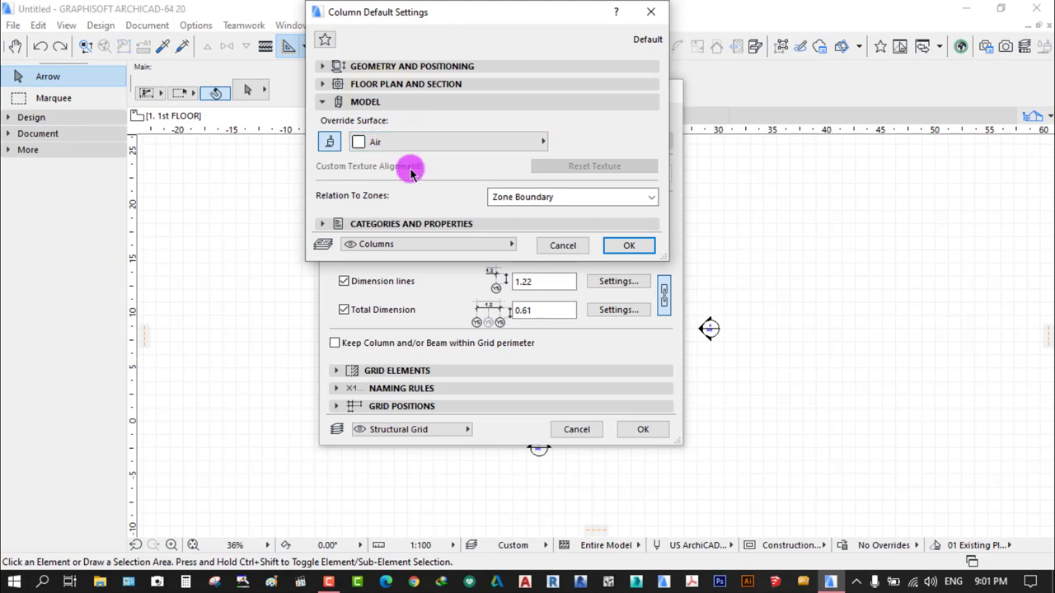
{"action": "left_click", "coordinate": [328, 142]}
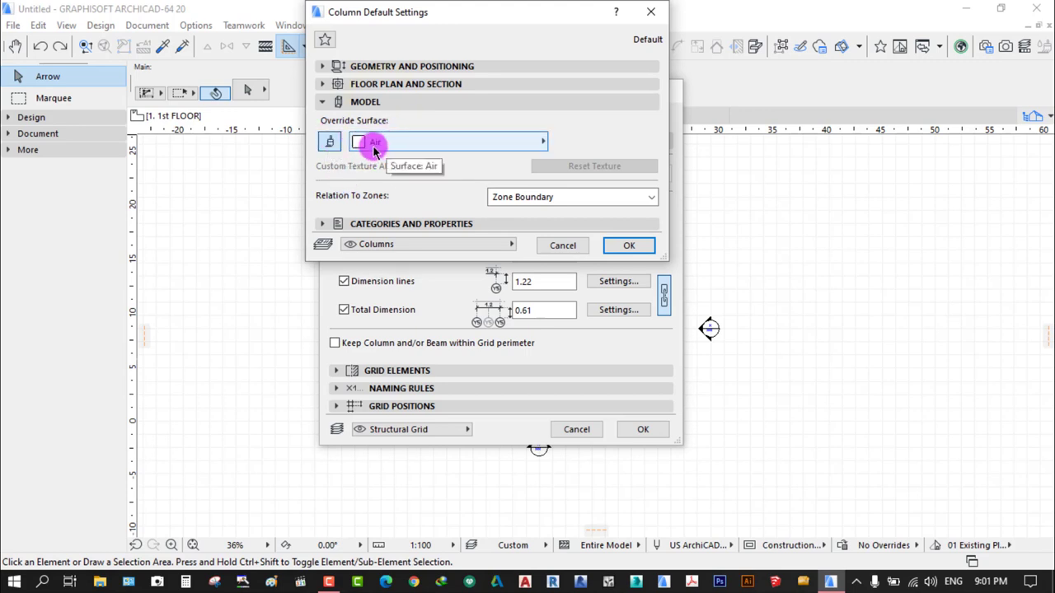
{"action": "left_click", "coordinate": [513, 146]}
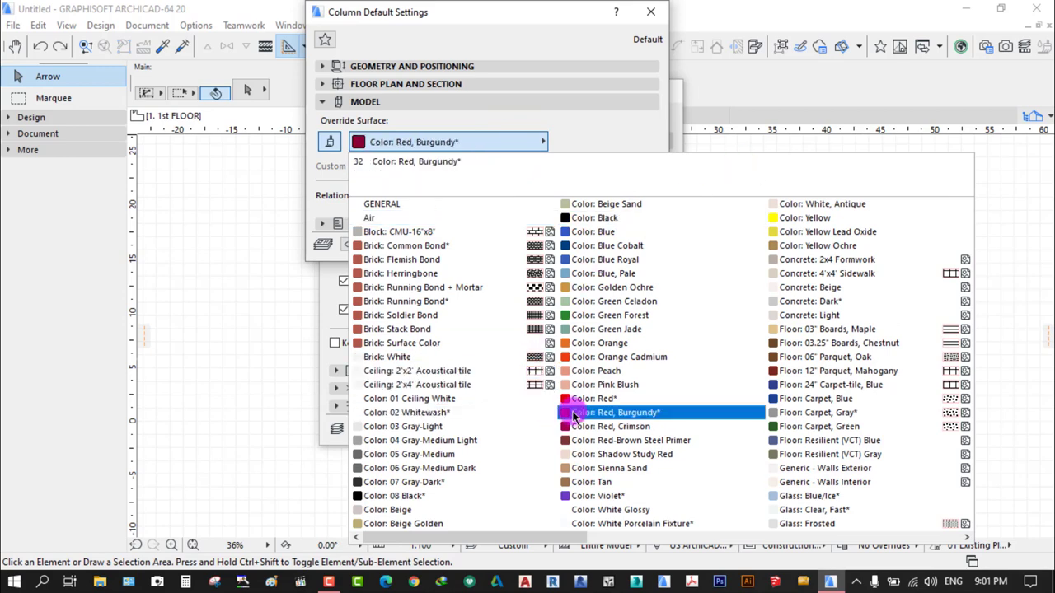
{"action": "scroll", "coordinate": [616, 398], "scroll_direction": "down", "scroll_amount": 3}
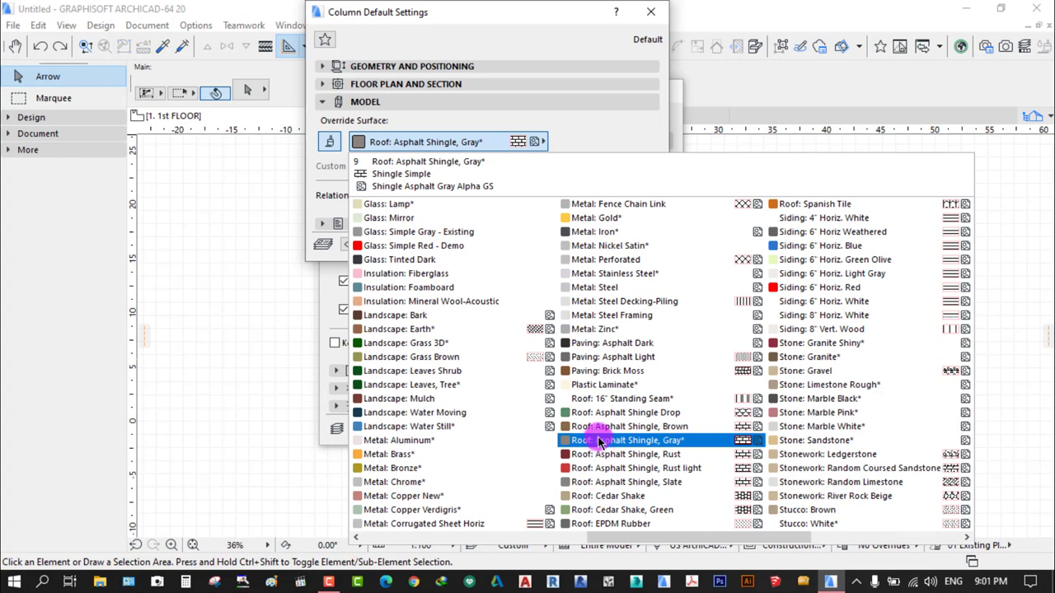
{"action": "scroll", "coordinate": [417, 338], "scroll_direction": "up", "scroll_amount": 3}
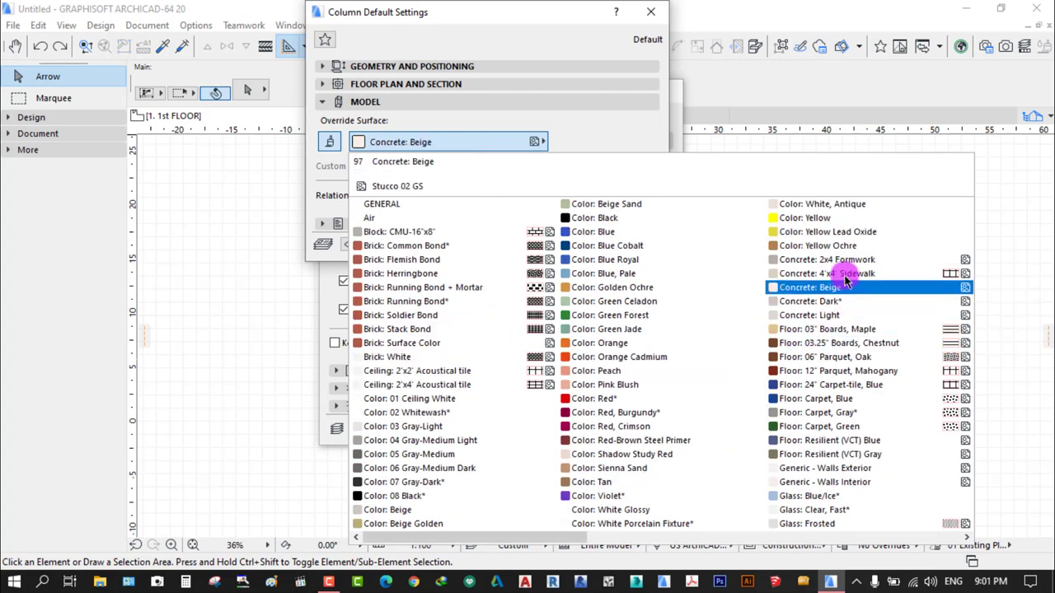
{"action": "left_click", "coordinate": [807, 302]}
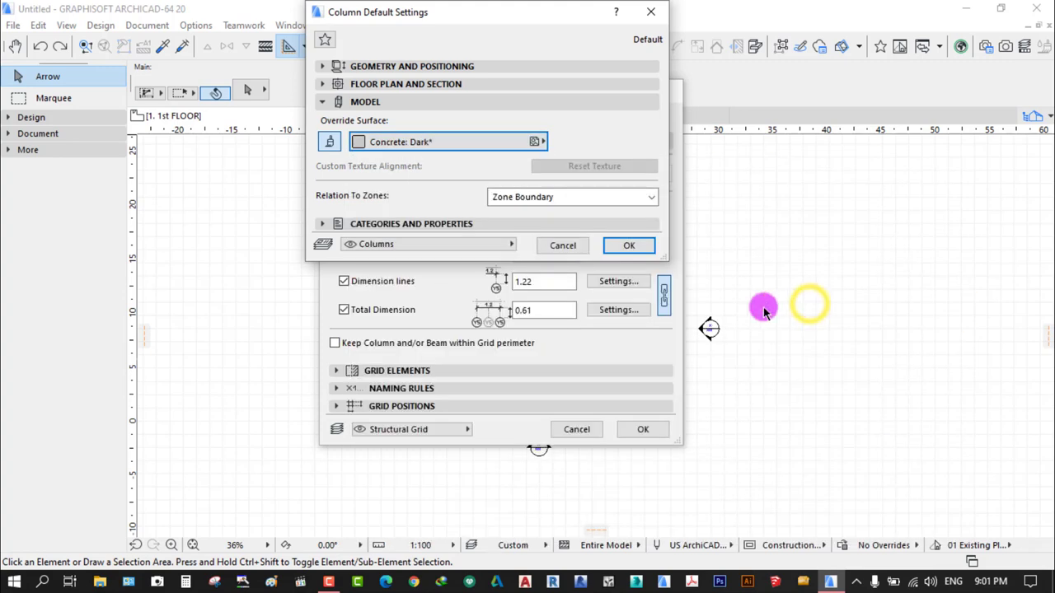
{"action": "left_click", "coordinate": [328, 143]}
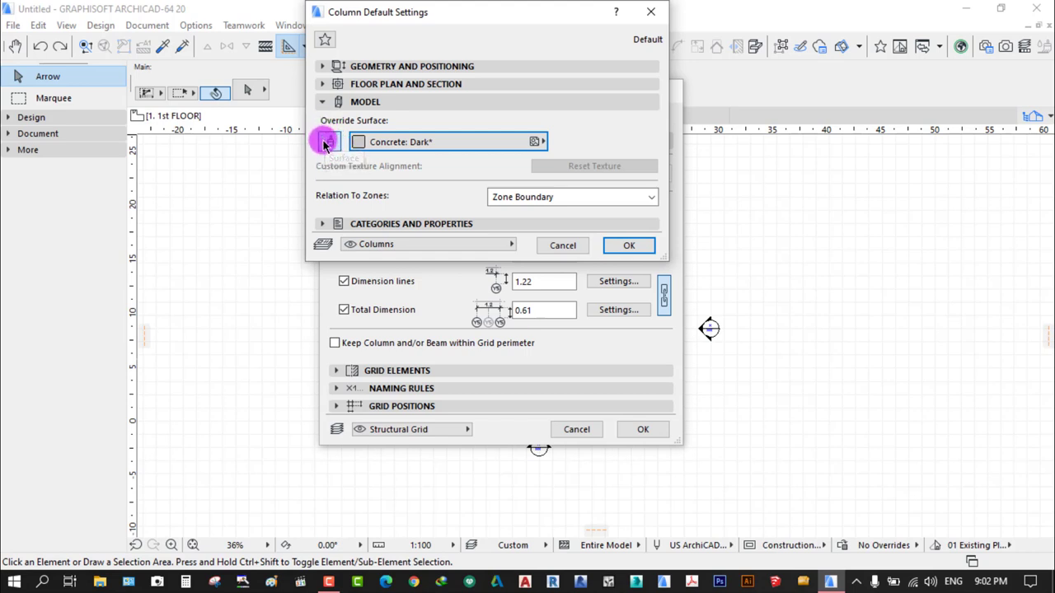
{"action": "left_click", "coordinate": [365, 101]}
Check the column's categories and properties, keep it on the Columns layer and accept the column settings
{"action": "left_click", "coordinate": [377, 120]}
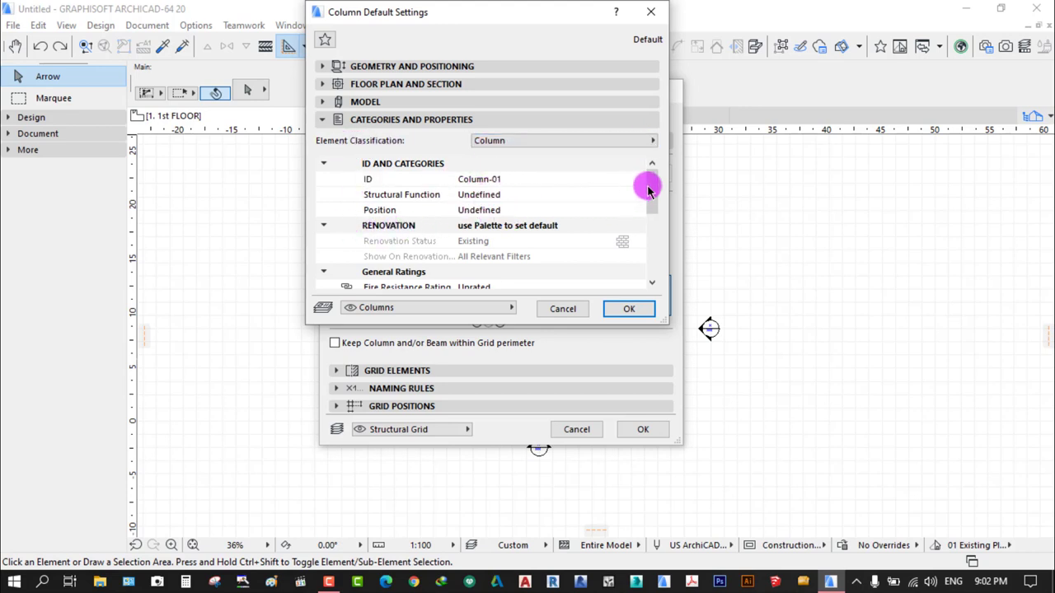
{"action": "mouse_move", "coordinate": [651, 189]}
{"action": "left_mouse_down"}
{"action": "mouse_move", "coordinate": [652, 253]}
{"action": "mouse_move", "coordinate": [651, 174]}
{"action": "left_mouse_up"}
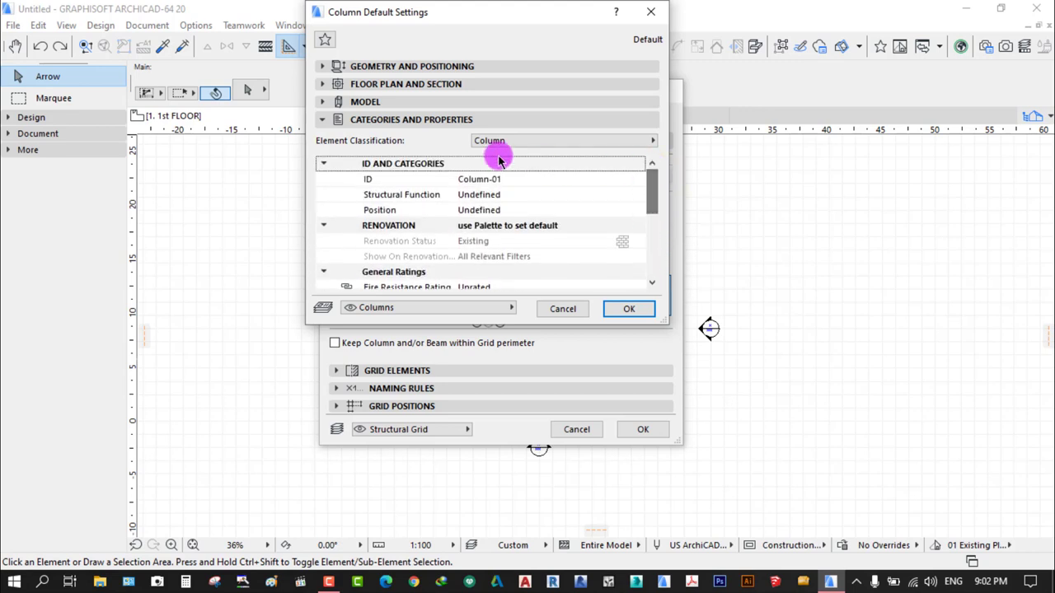
{"action": "left_click", "coordinate": [393, 165]}
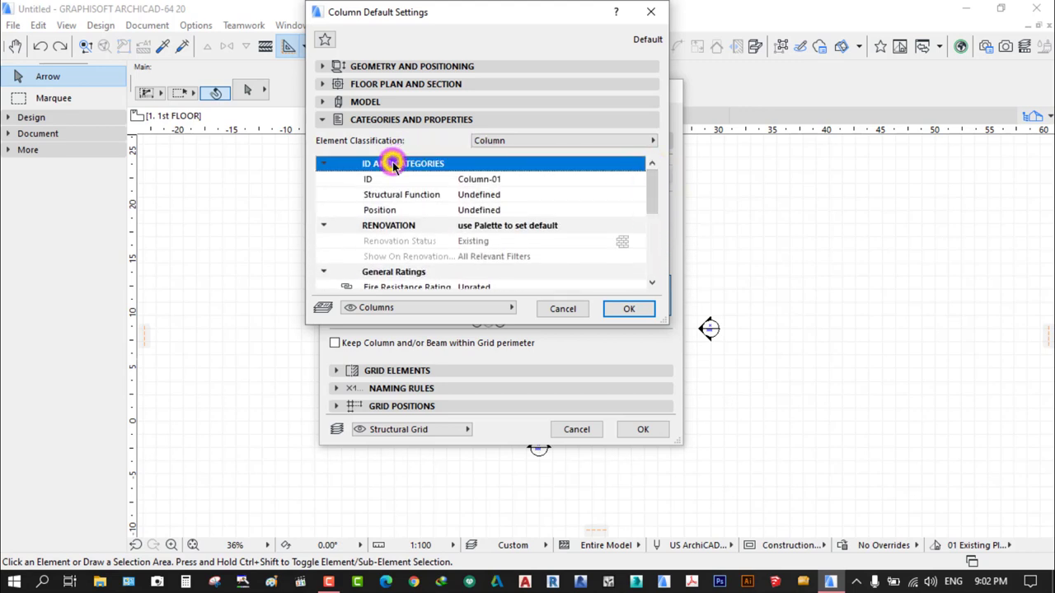
{"action": "left_click", "coordinate": [395, 119]}
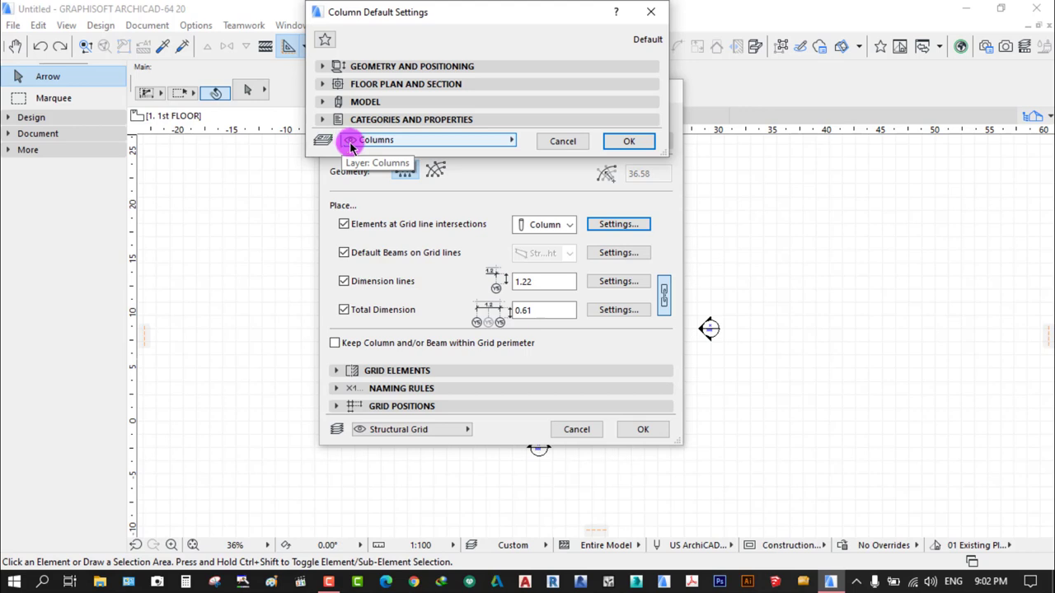
{"action": "left_click", "coordinate": [481, 142]}
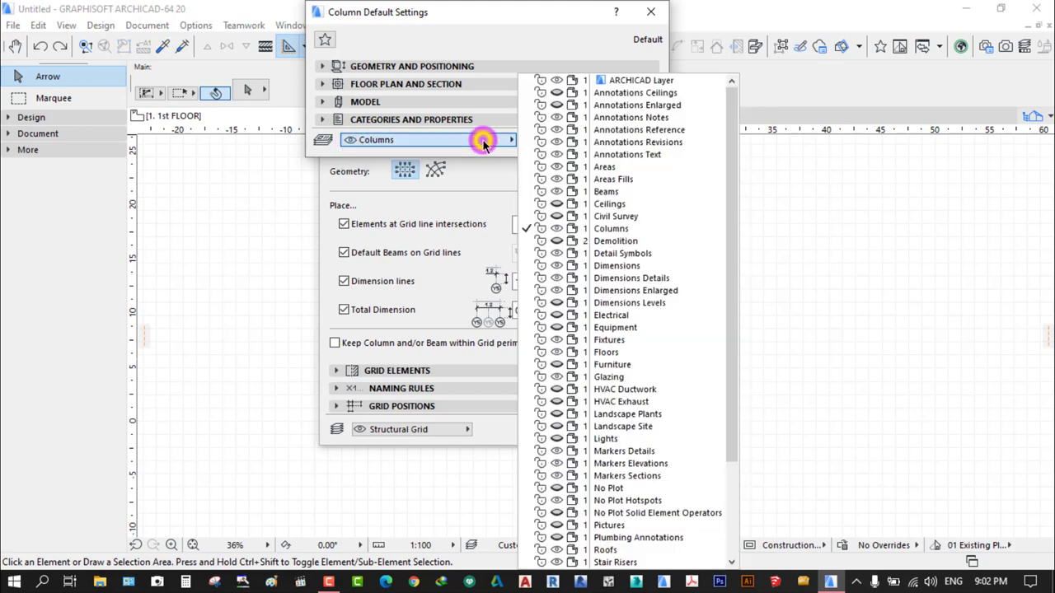
{"action": "left_click", "coordinate": [483, 145]}
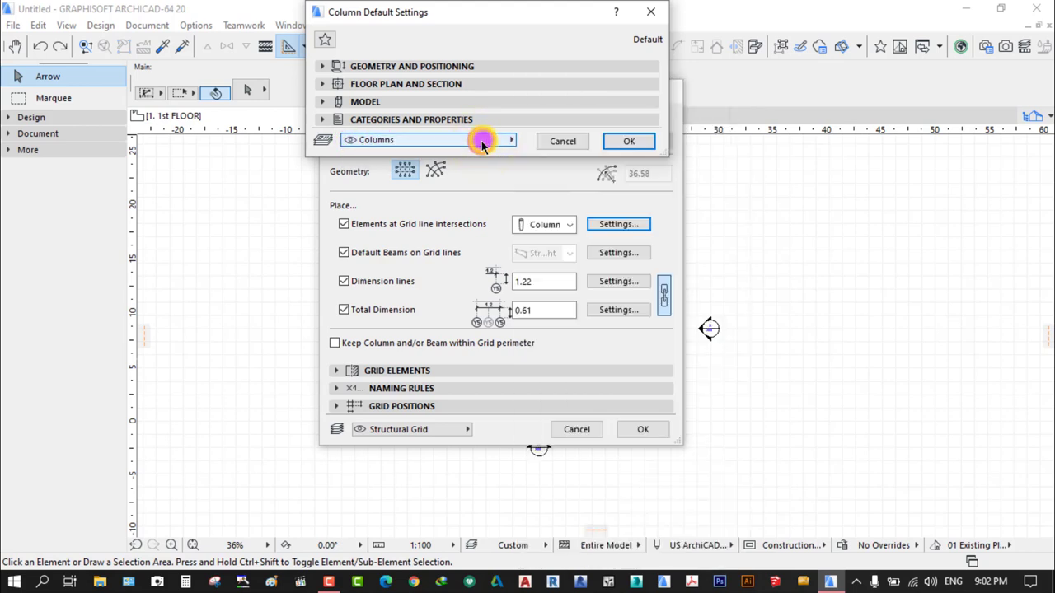
{"action": "left_click", "coordinate": [643, 141]}
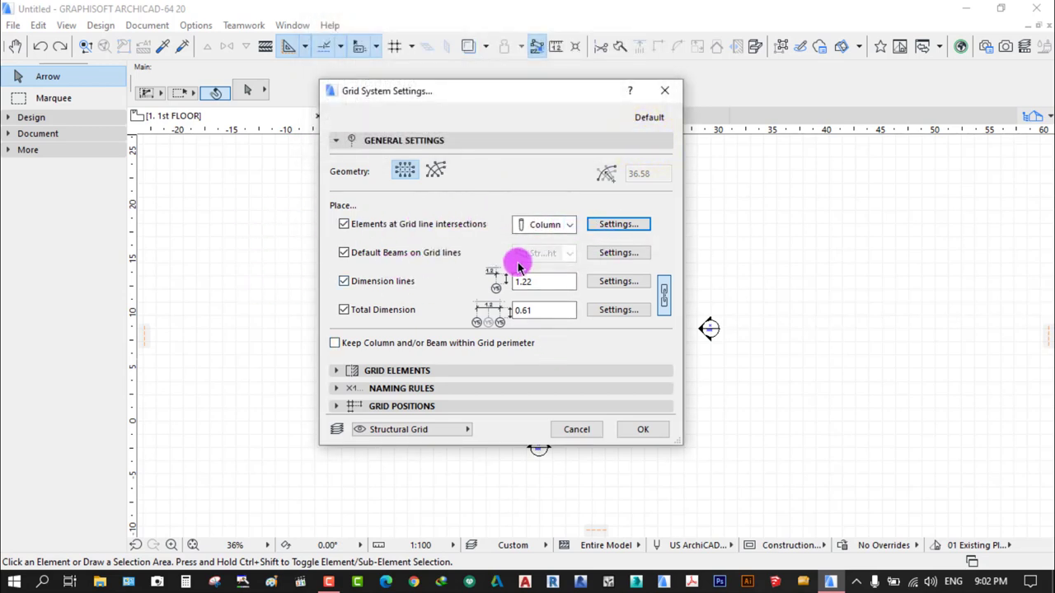
In the settings of the default beams on grid lines, set the beam width to 0.30 and its height to 0.60
{"action": "left_click", "coordinate": [608, 254]}
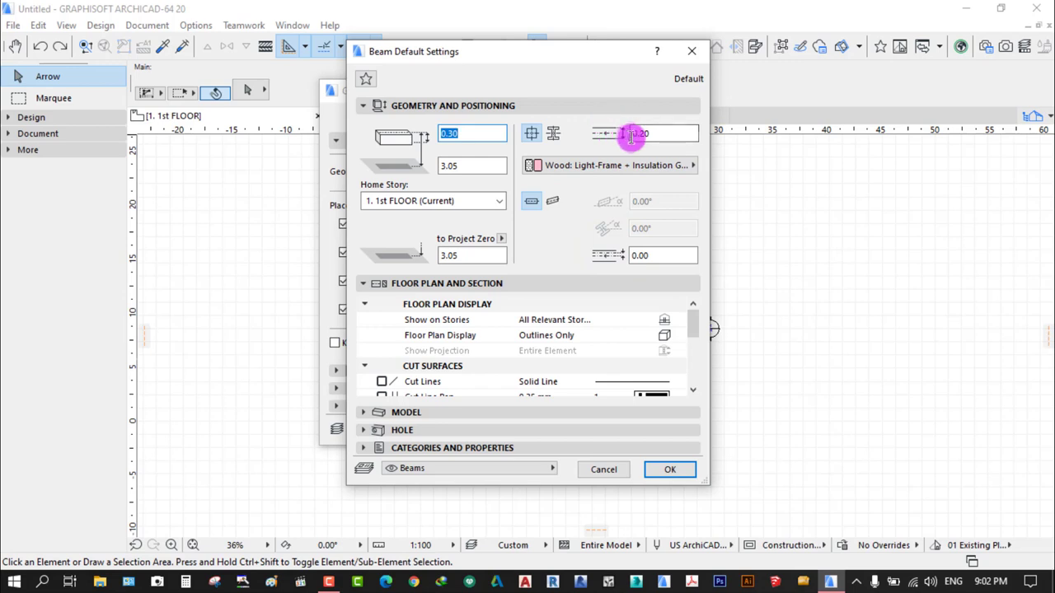
{"action": "left_click", "coordinate": [663, 132]}
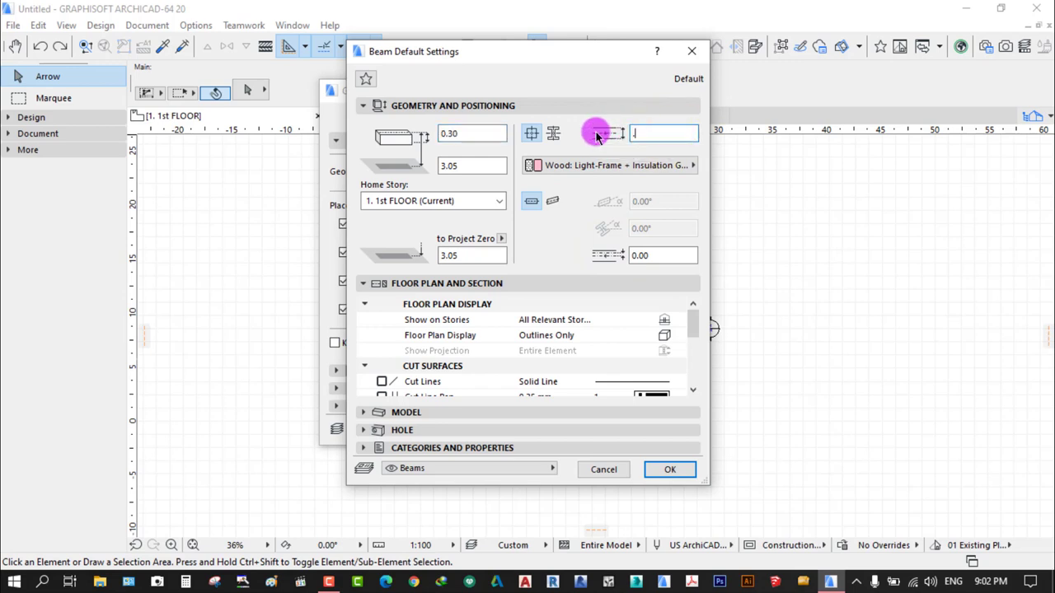
{"action": "left_click", "coordinate": [480, 129]}
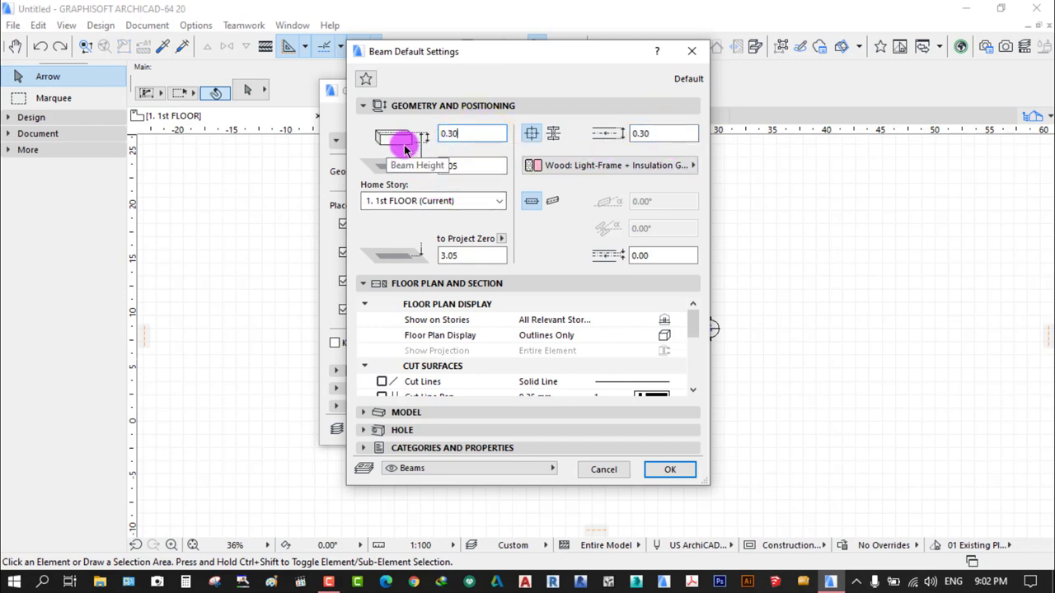
{"action": "double_click", "coordinate": [467, 133]}
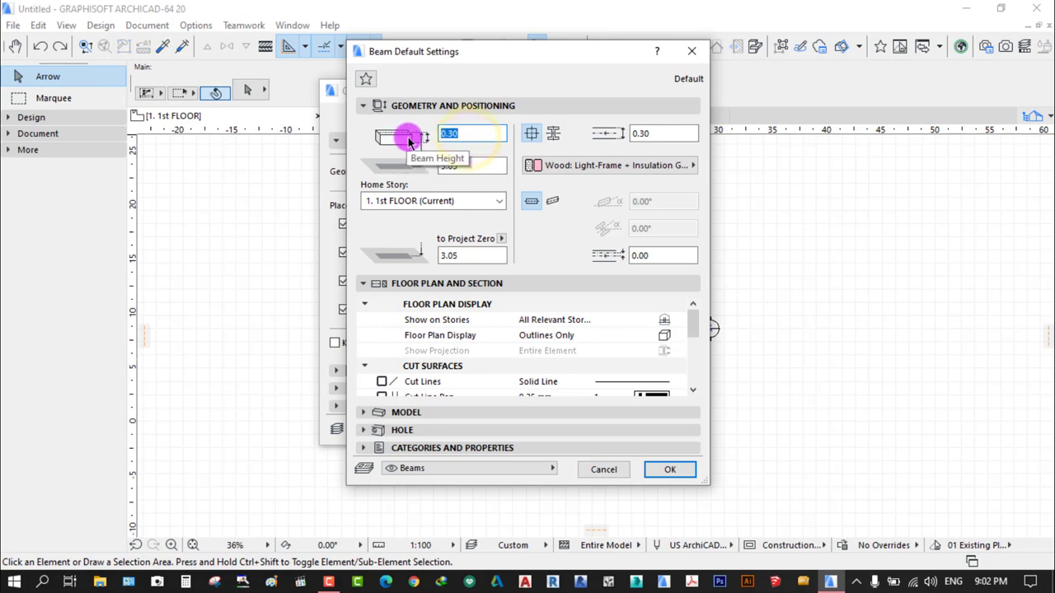
{"action": "type", "text": ".6"}
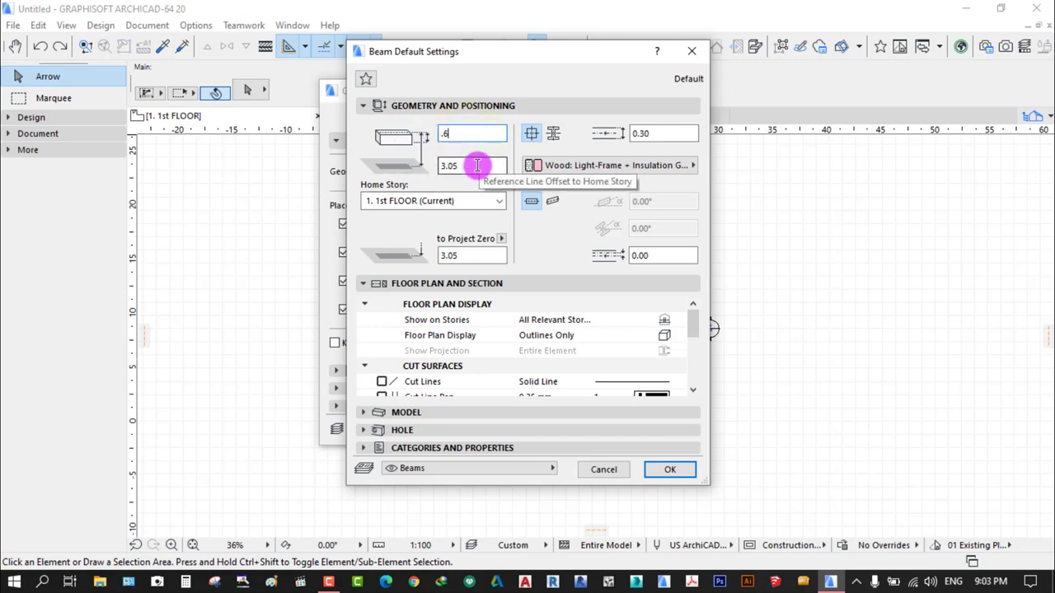
{"action": "left_click", "coordinate": [478, 166]}
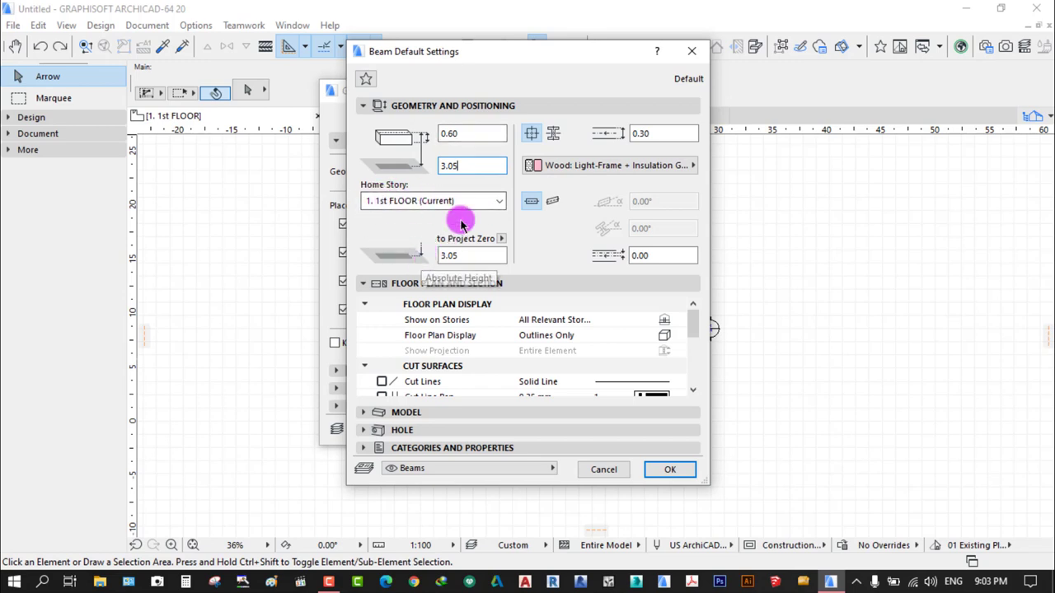
Enable the surface override for all five faces in the default beam's model settings
{"action": "left_click", "coordinate": [428, 105]}
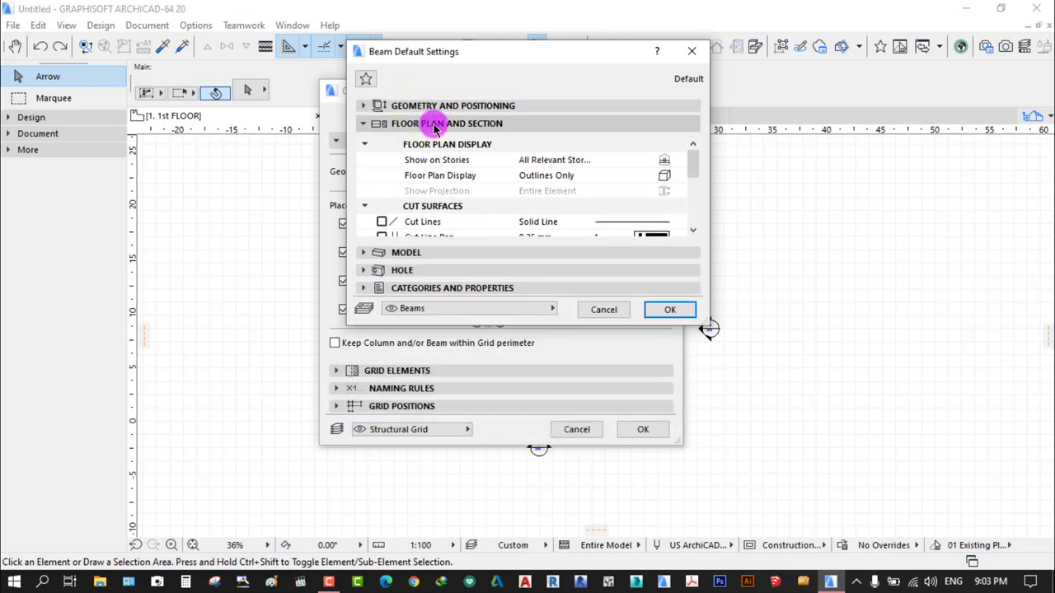
{"action": "left_click", "coordinate": [434, 124]}
{"action": "left_click", "coordinate": [423, 142]}
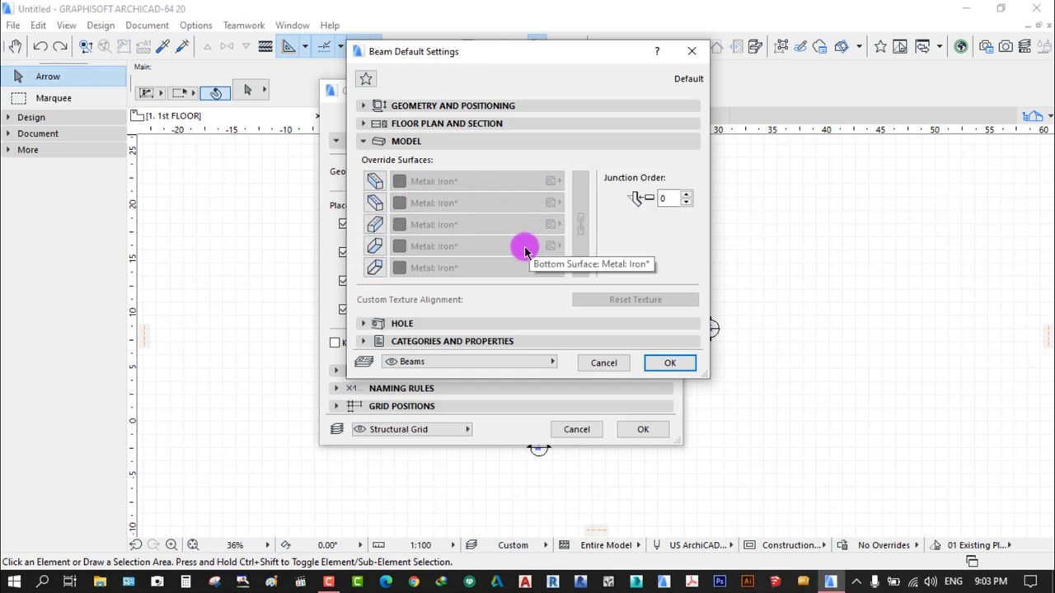
{"action": "left_click", "coordinate": [375, 181]}
{"action": "left_click", "coordinate": [374, 204]}
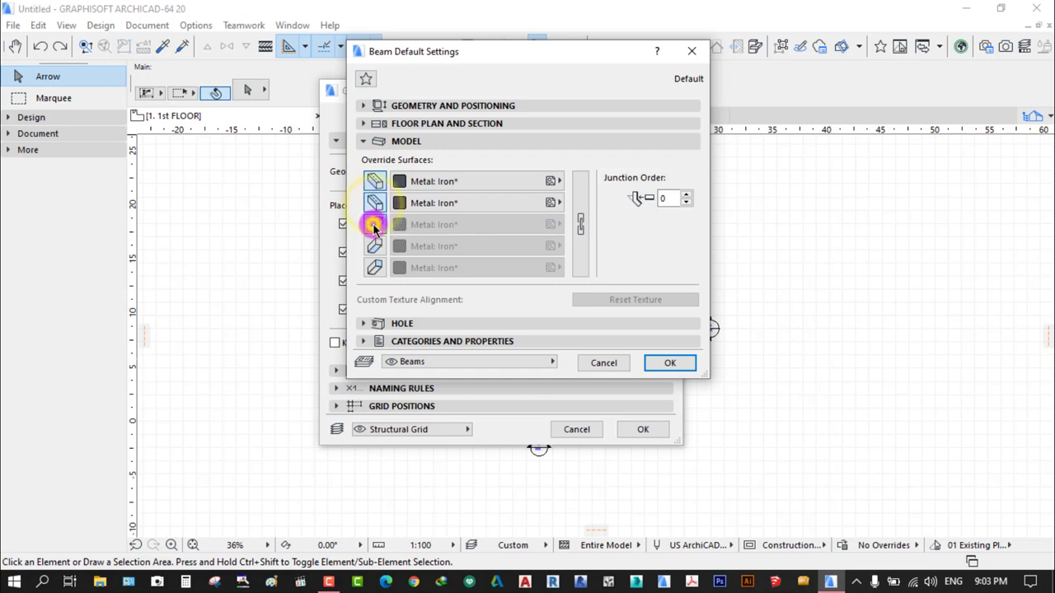
{"action": "left_click", "coordinate": [374, 224]}
{"action": "left_click", "coordinate": [374, 245]}
{"action": "left_click", "coordinate": [374, 265]}
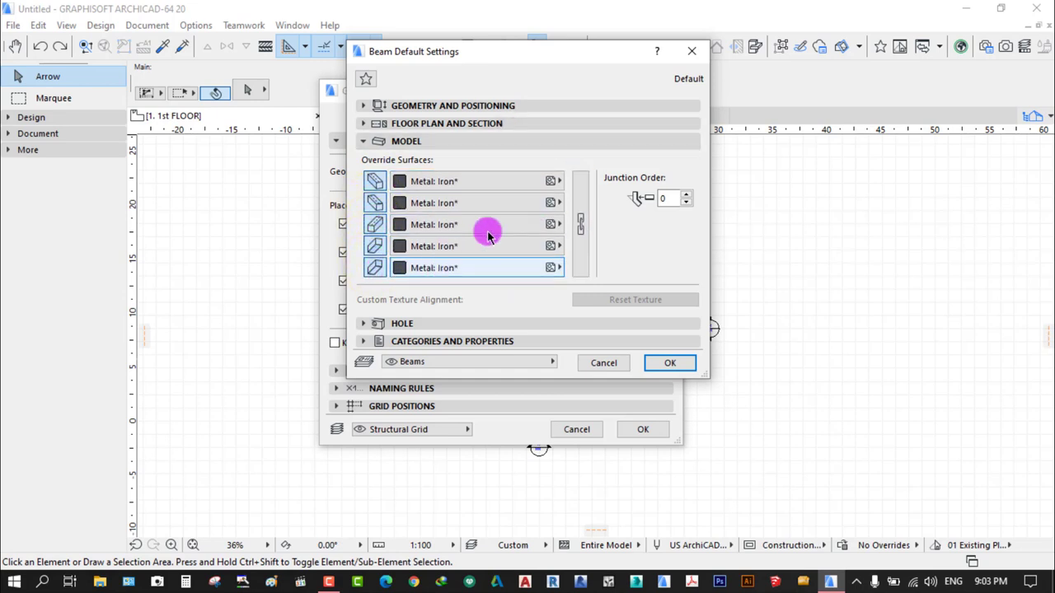
Link the beam's override surfaces and set them all to Wood: Cherry Vert
{"action": "left_click", "coordinate": [577, 219]}
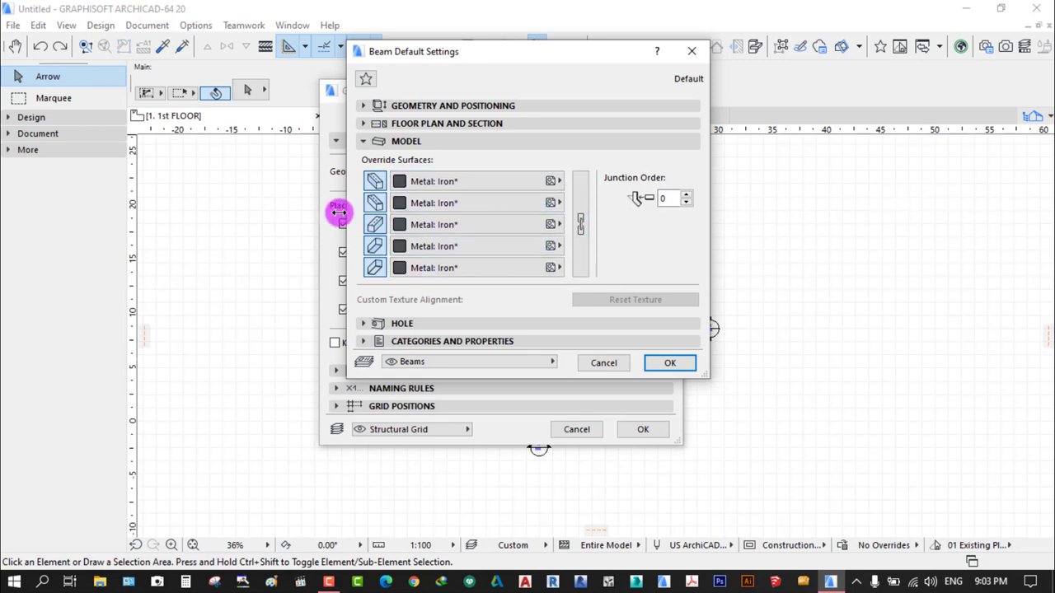
{"action": "left_click", "coordinate": [443, 181]}
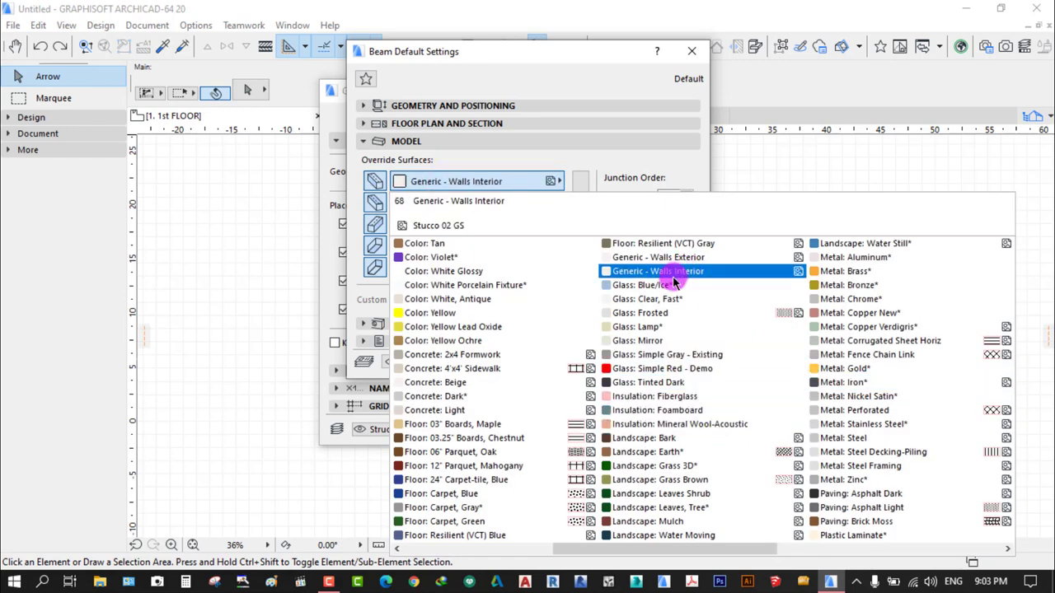
{"action": "scroll", "coordinate": [630, 330], "scroll_direction": "down", "scroll_amount": 3}
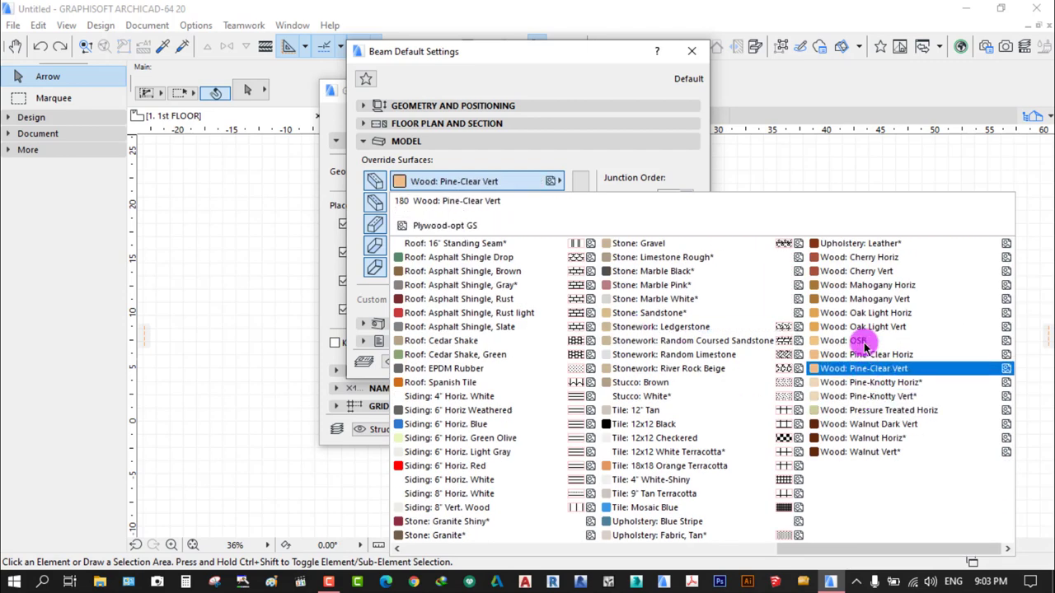
{"action": "left_click", "coordinate": [861, 271]}
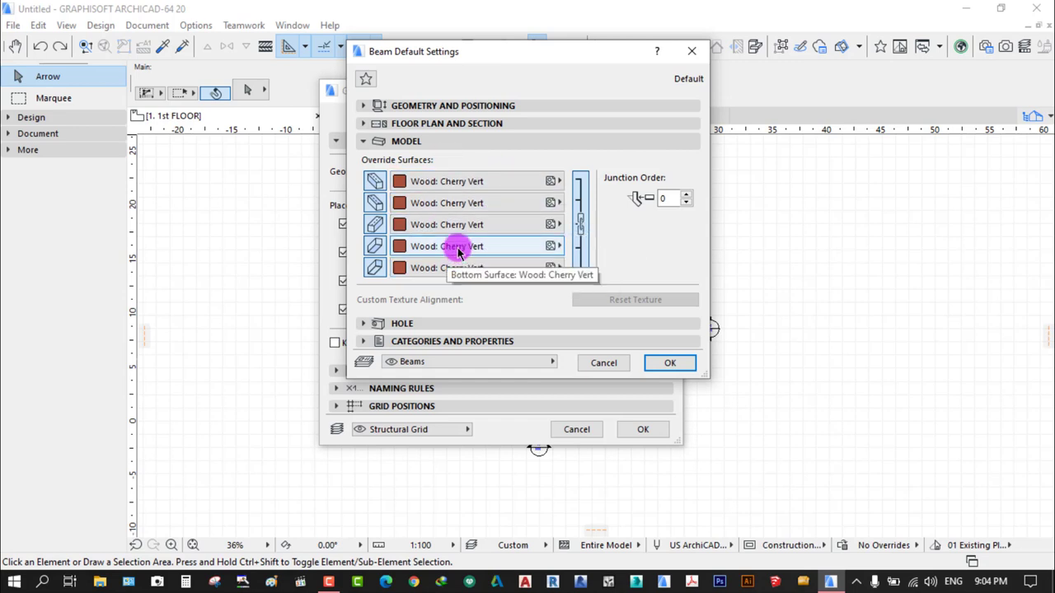
Check the beam's hole settings, keep it on the Beams layer and accept the beam settings
{"action": "left_click", "coordinate": [407, 142]}
{"action": "left_click", "coordinate": [402, 158]}
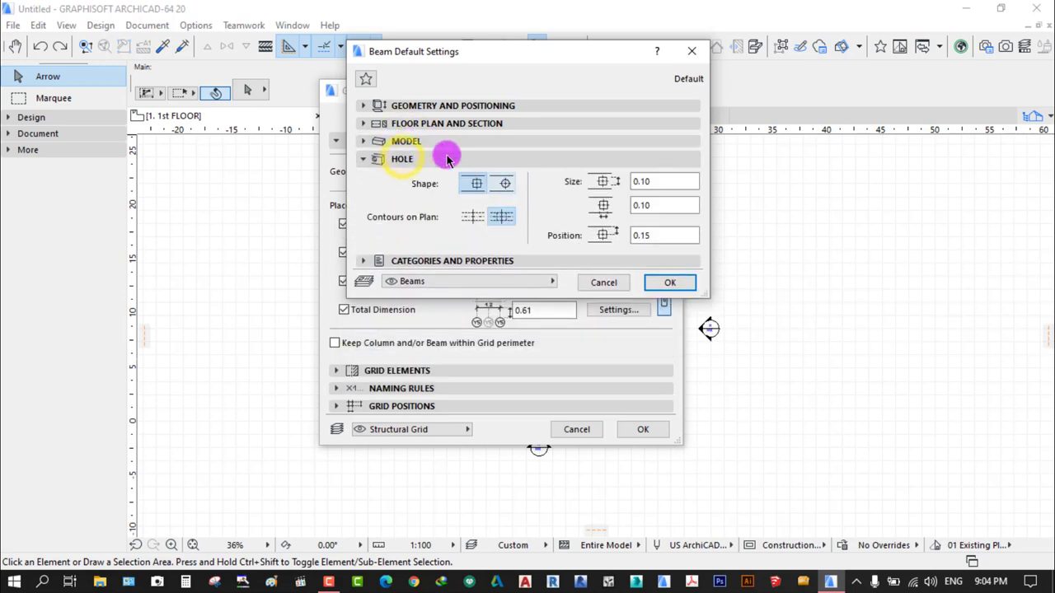
{"action": "left_click", "coordinate": [437, 158]}
{"action": "left_click", "coordinate": [415, 177]}
{"action": "left_click", "coordinate": [415, 178]}
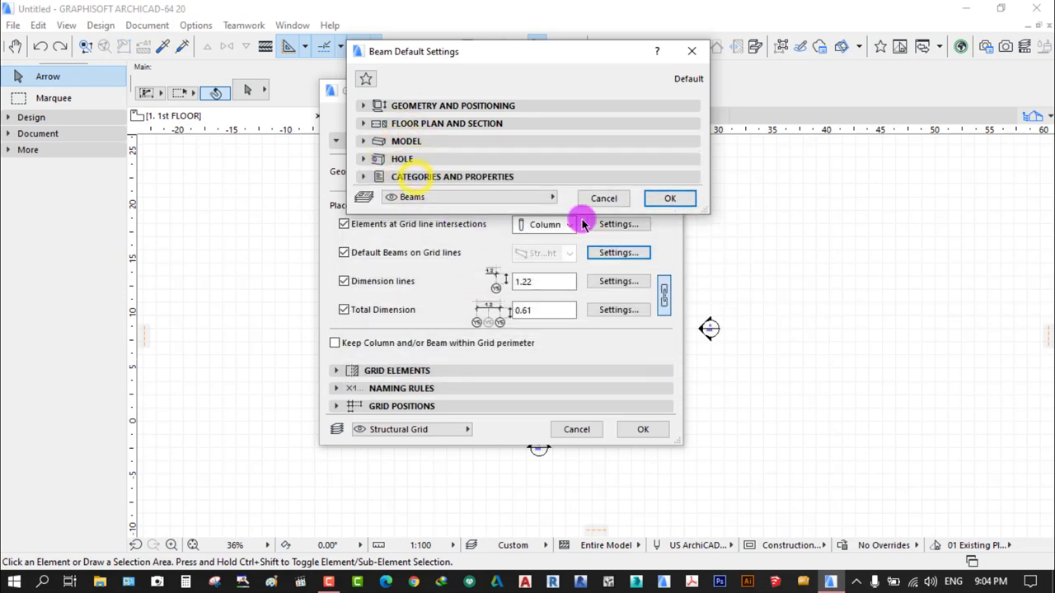
{"action": "left_click", "coordinate": [671, 199]}
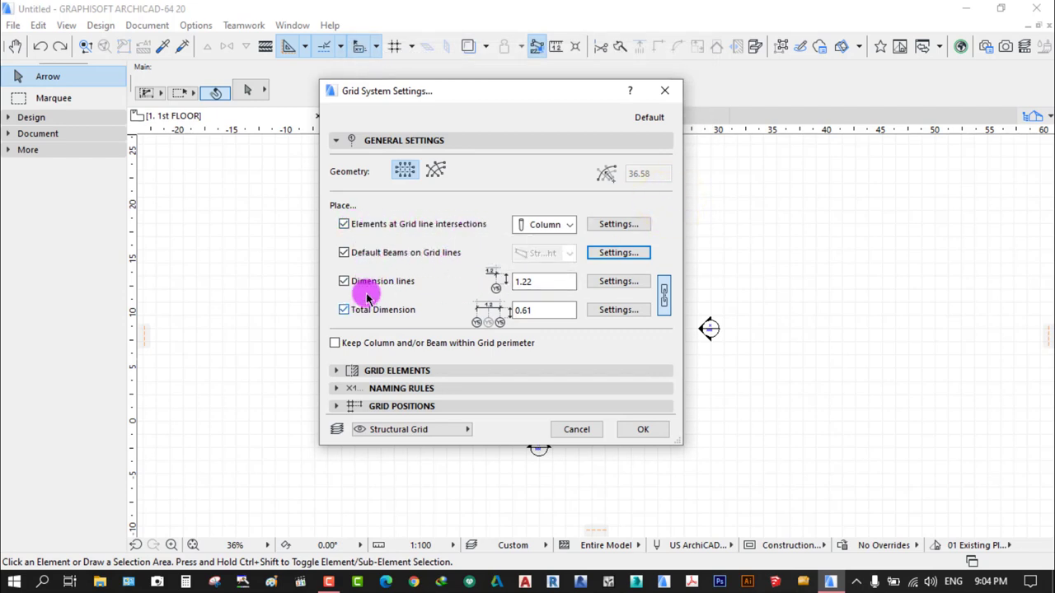
In the settings of the grid's dimension lines, choose the filled dot marker and set the text size to 5.00 mm
{"action": "left_click", "coordinate": [618, 281]}
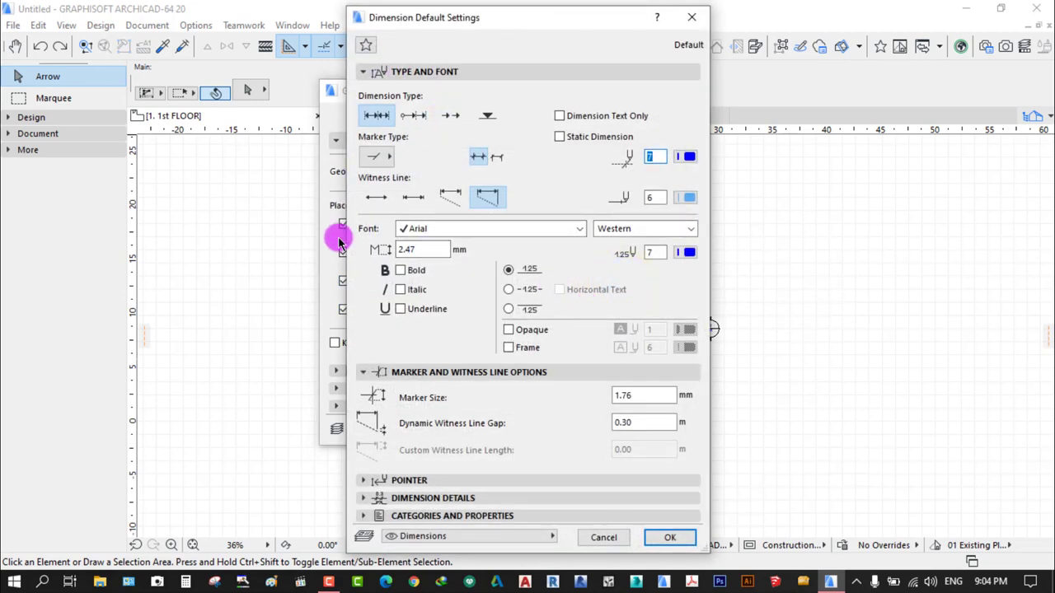
{"action": "left_click", "coordinate": [375, 159]}
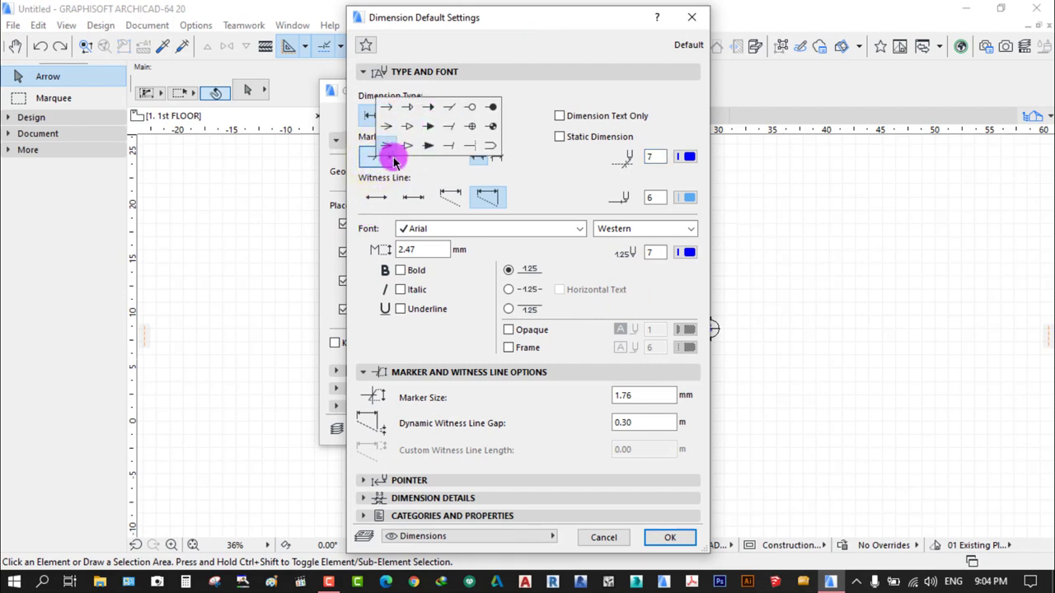
{"action": "left_click", "coordinate": [493, 107]}
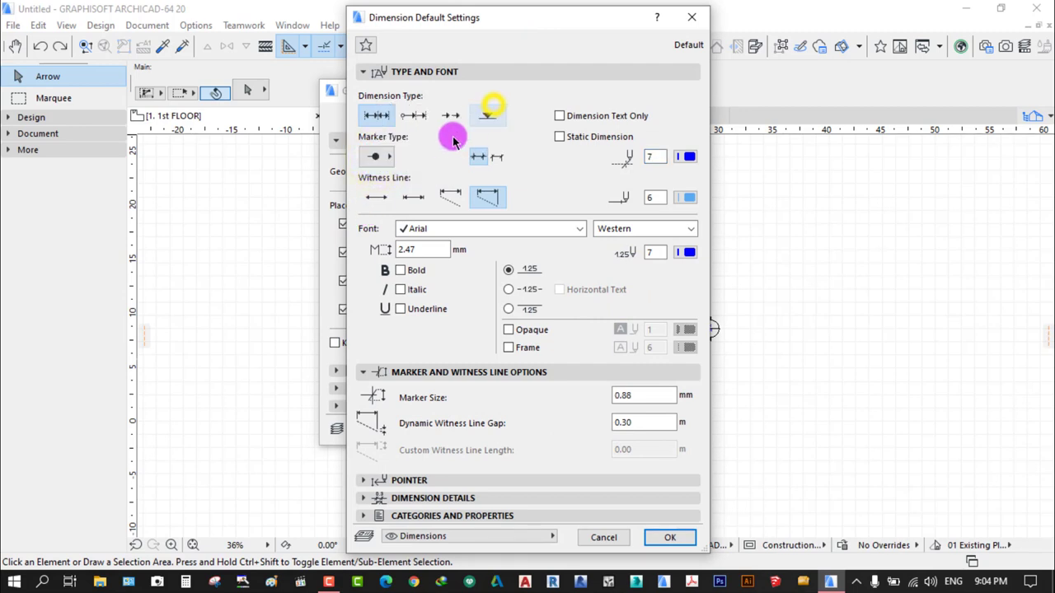
{"action": "left_click", "coordinate": [440, 247]}
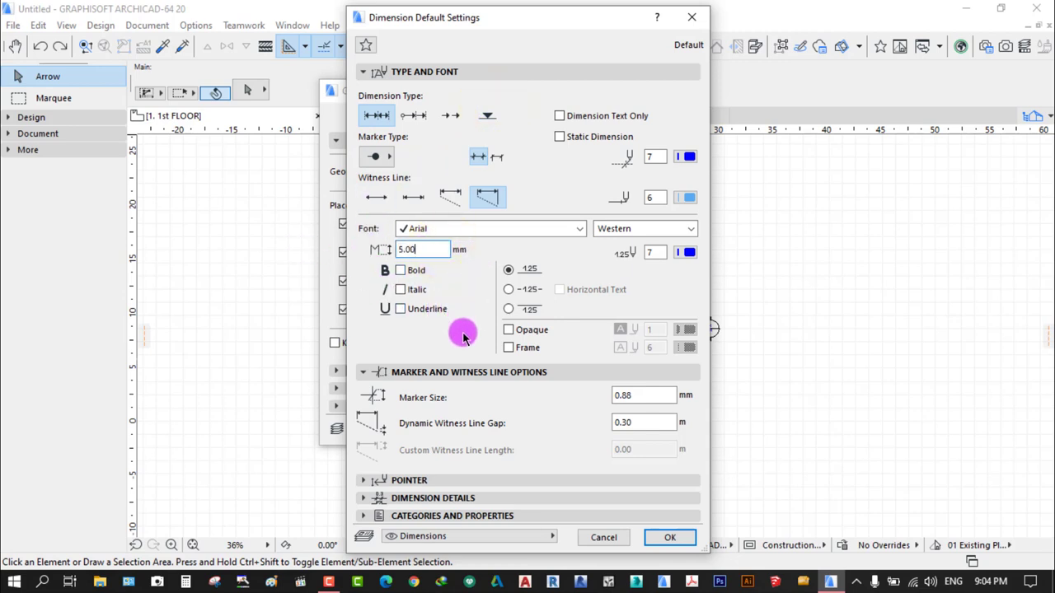
Set the dimension text pen to 5 and the marker size to 1.5 mm, and accept the dimension settings
{"action": "left_click", "coordinate": [687, 258]}
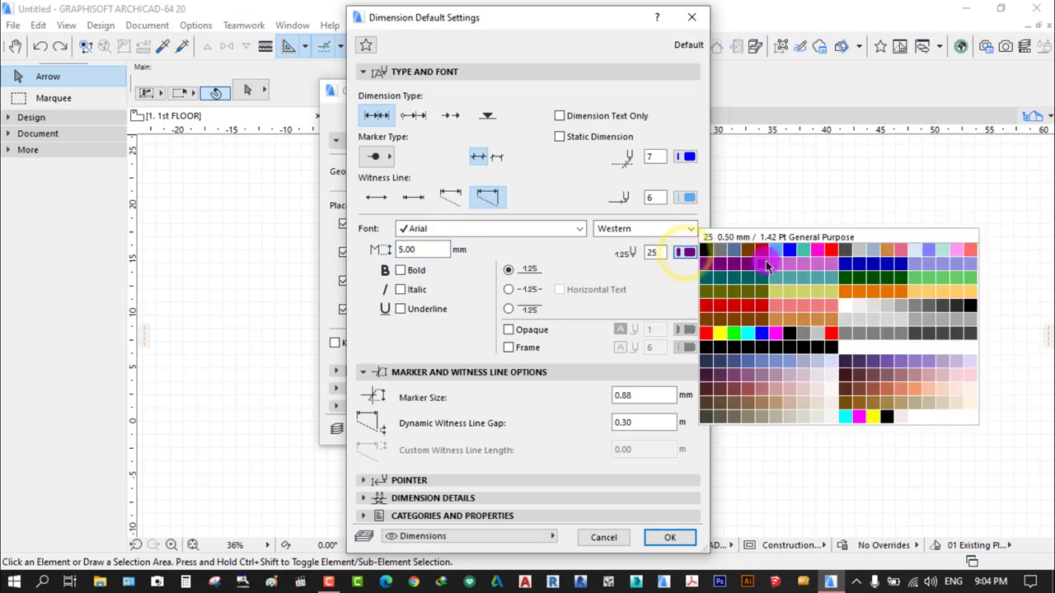
{"action": "left_click", "coordinate": [766, 252]}
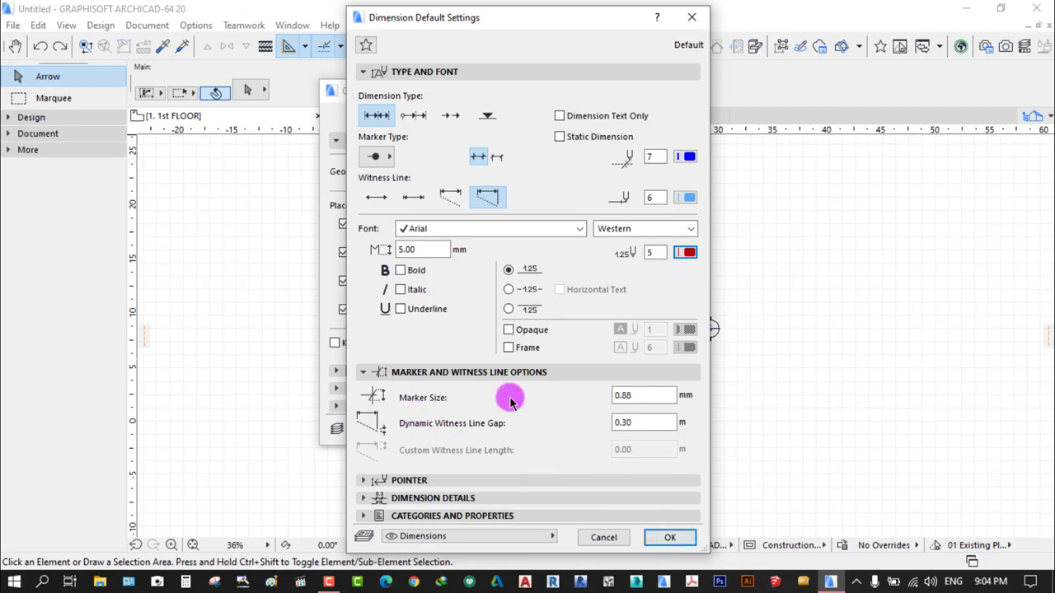
{"action": "double_click", "coordinate": [639, 395]}
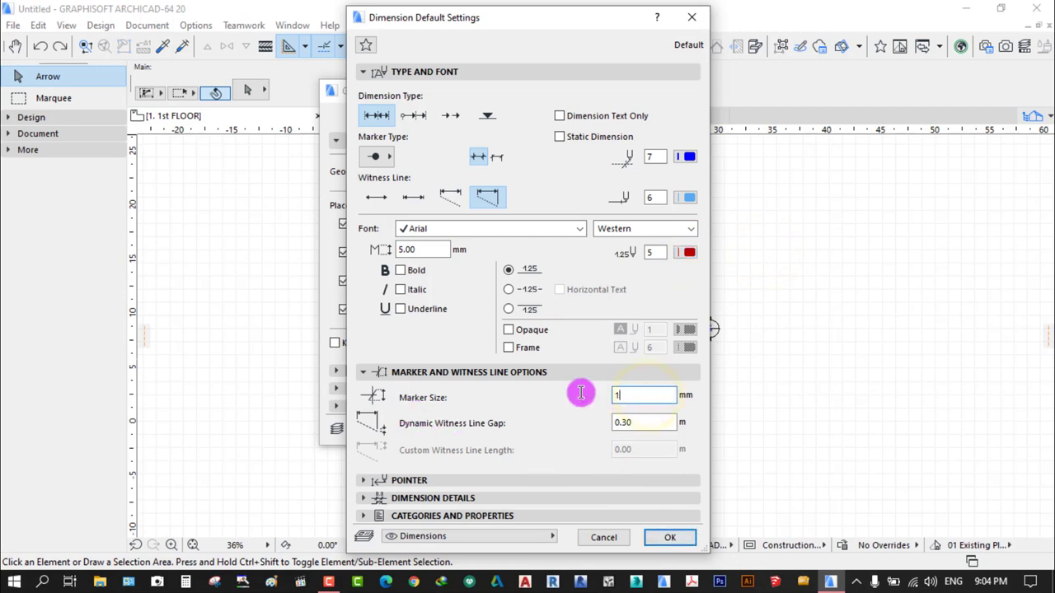
{"action": "type", "text": "1.5"}
{"action": "left_click", "coordinate": [670, 537]}
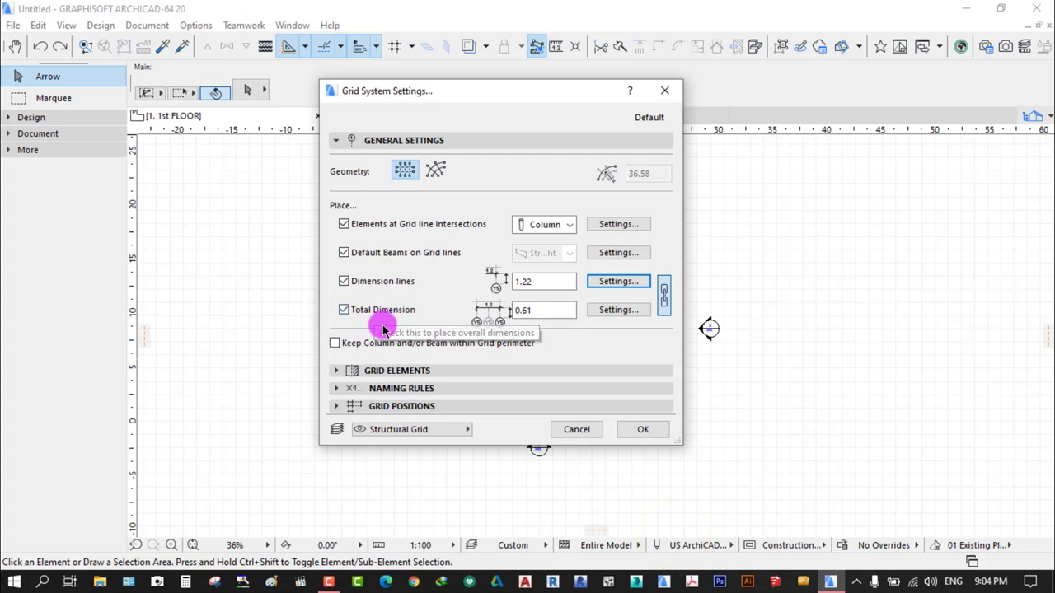
Review the settings of the grid's total dimension and accept them as they are
{"action": "left_click", "coordinate": [618, 310]}
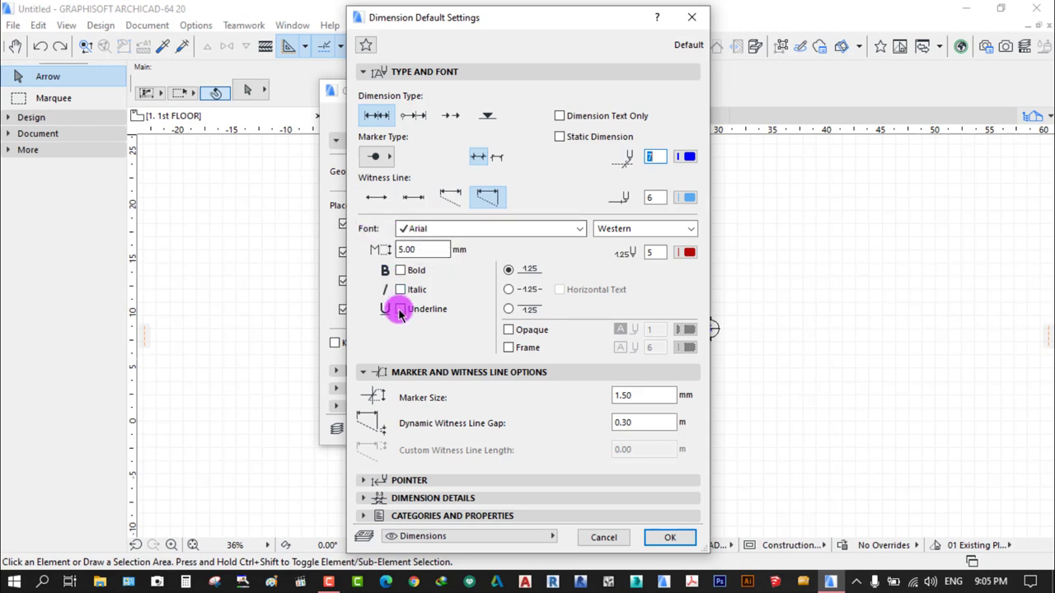
{"action": "left_click", "coordinate": [644, 537]}
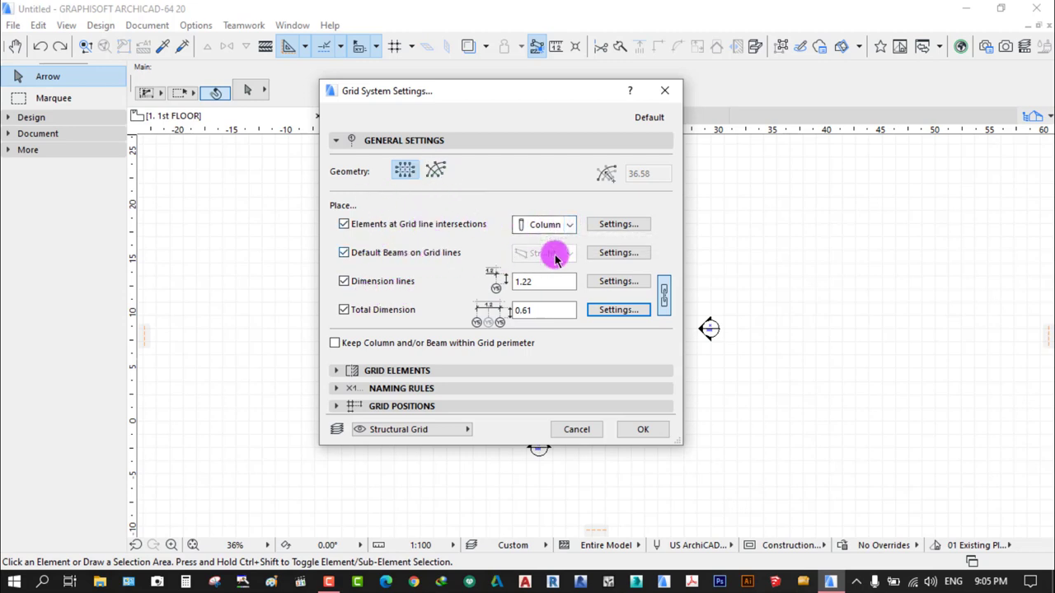
{"action": "left_click", "coordinate": [379, 141]}
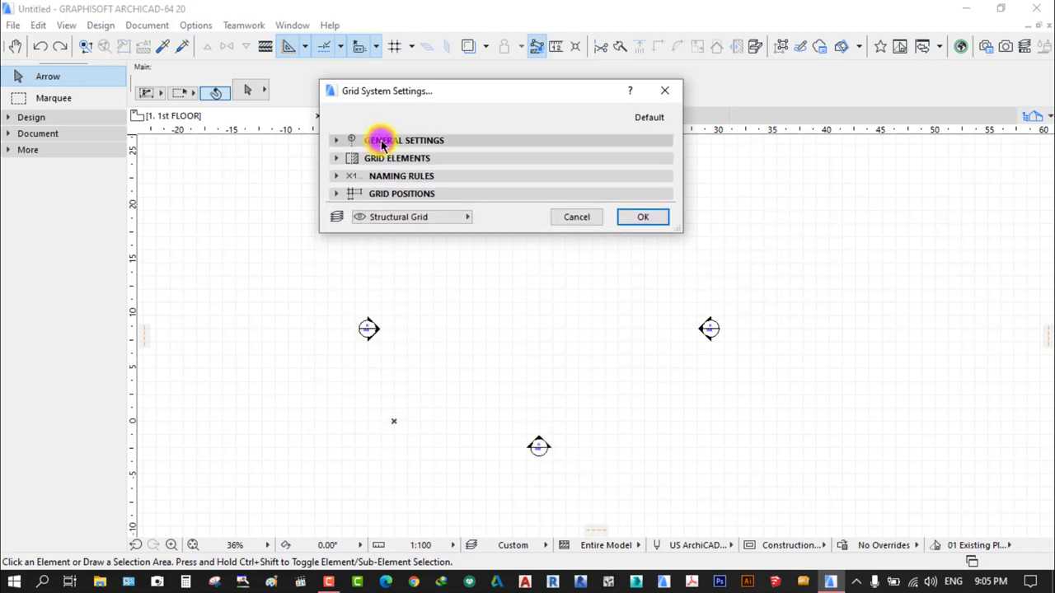
Set the grid's anchor point to its upper-right corner in the grid element settings
{"action": "left_click", "coordinate": [380, 159]}
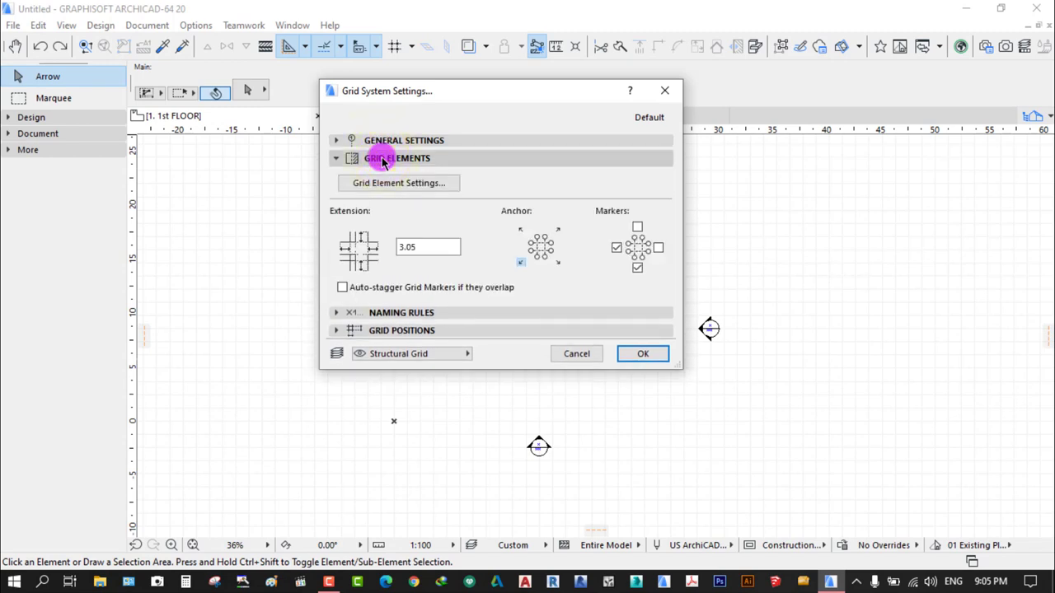
{"action": "left_click", "coordinate": [557, 230]}
{"action": "left_click", "coordinate": [520, 263]}
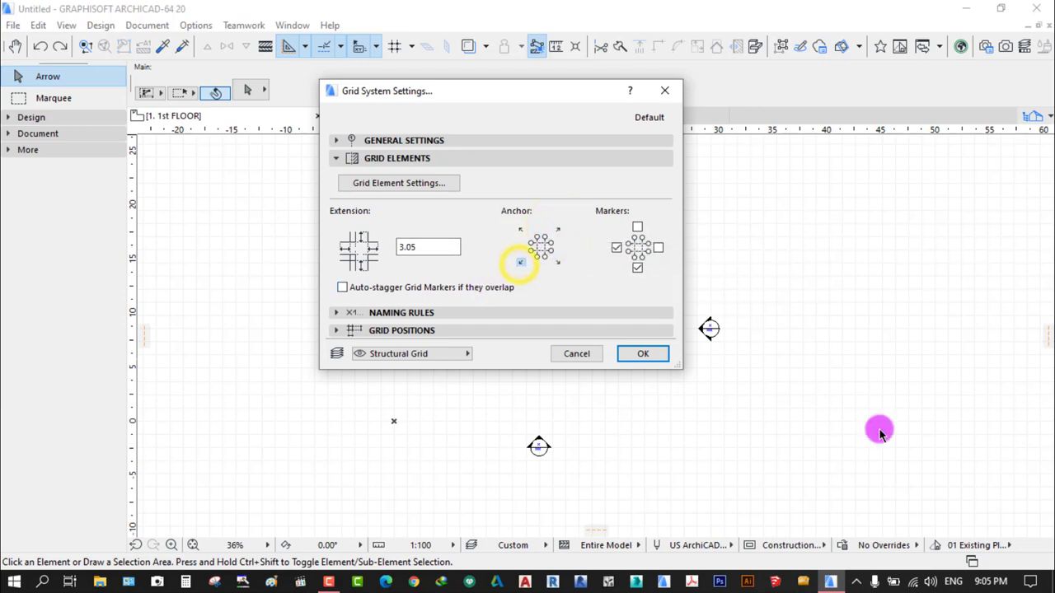
{"action": "left_click", "coordinate": [558, 230]}
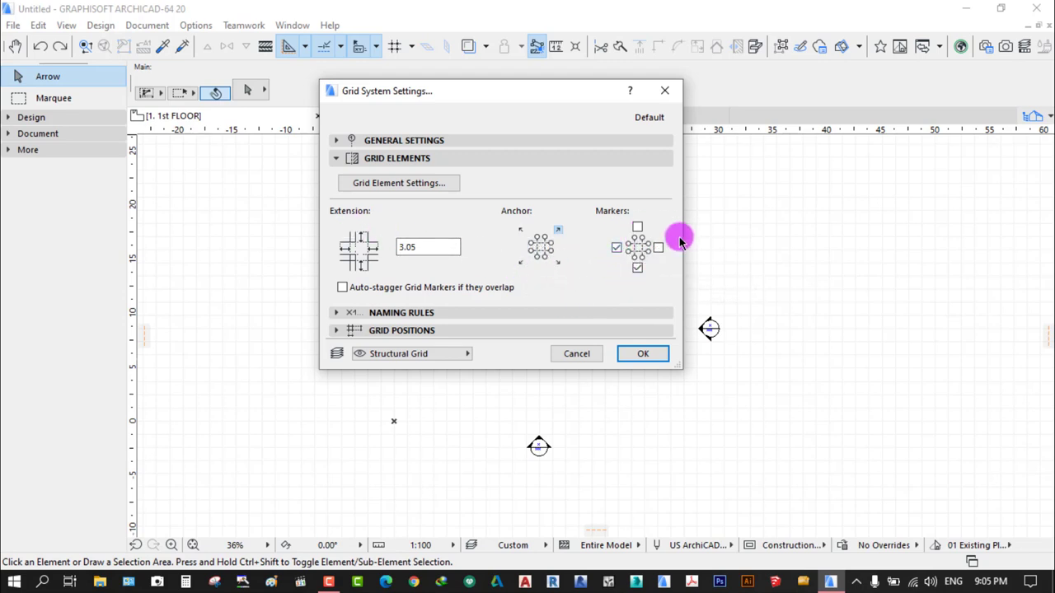
Show grid markers on all four sides of the grid
{"action": "left_click", "coordinate": [637, 228]}
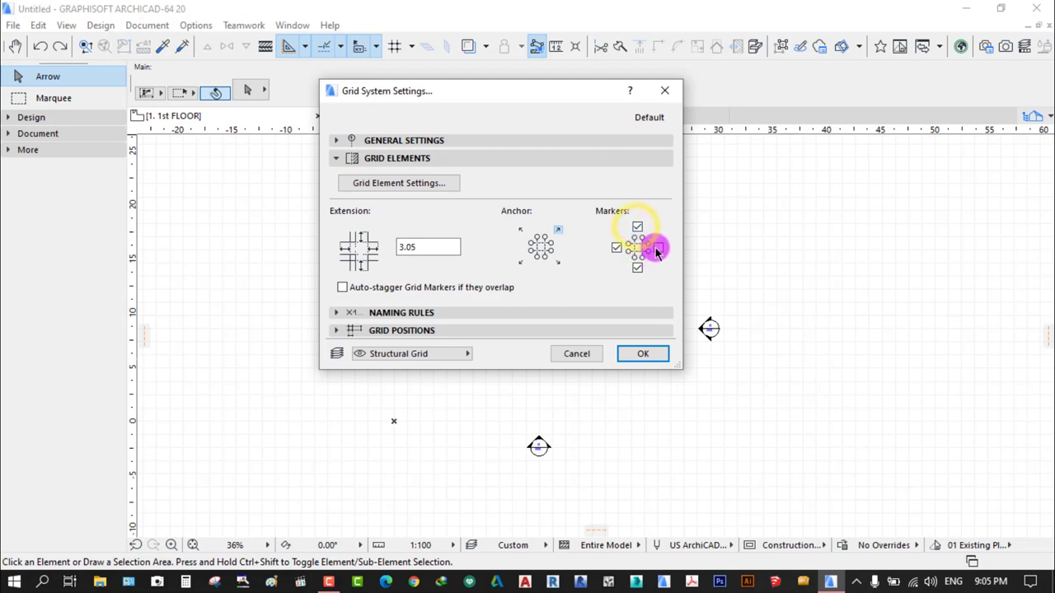
{"action": "left_click", "coordinate": [658, 246]}
{"action": "left_click", "coordinate": [636, 264]}
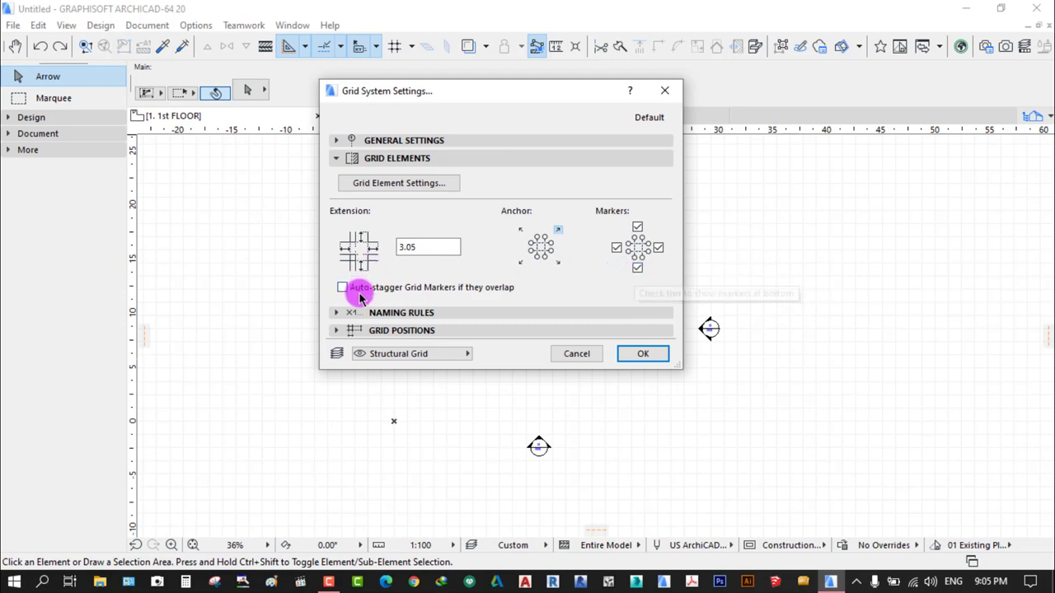
{"action": "left_click", "coordinate": [462, 160]}
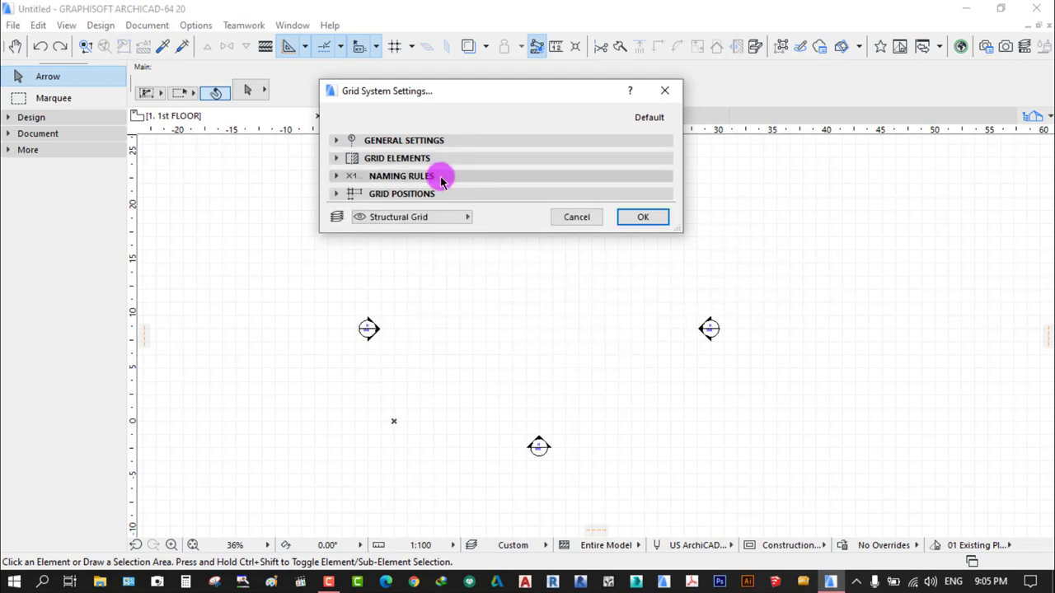
Review the automatic naming rules and keep the A,B,C,... style for the horizontal grids
{"action": "left_click", "coordinate": [462, 178]}
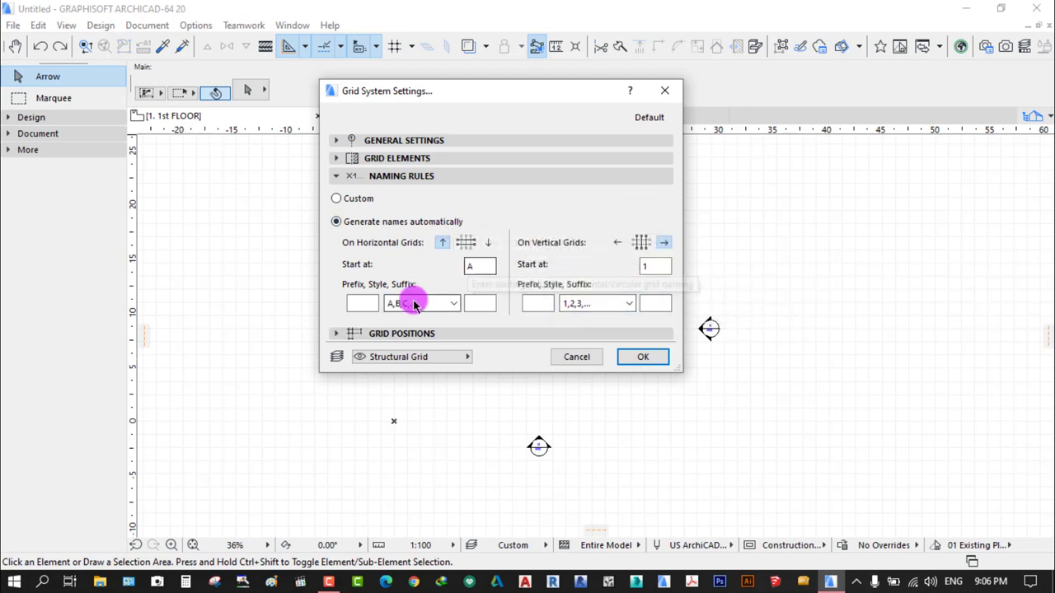
{"action": "left_click", "coordinate": [453, 304]}
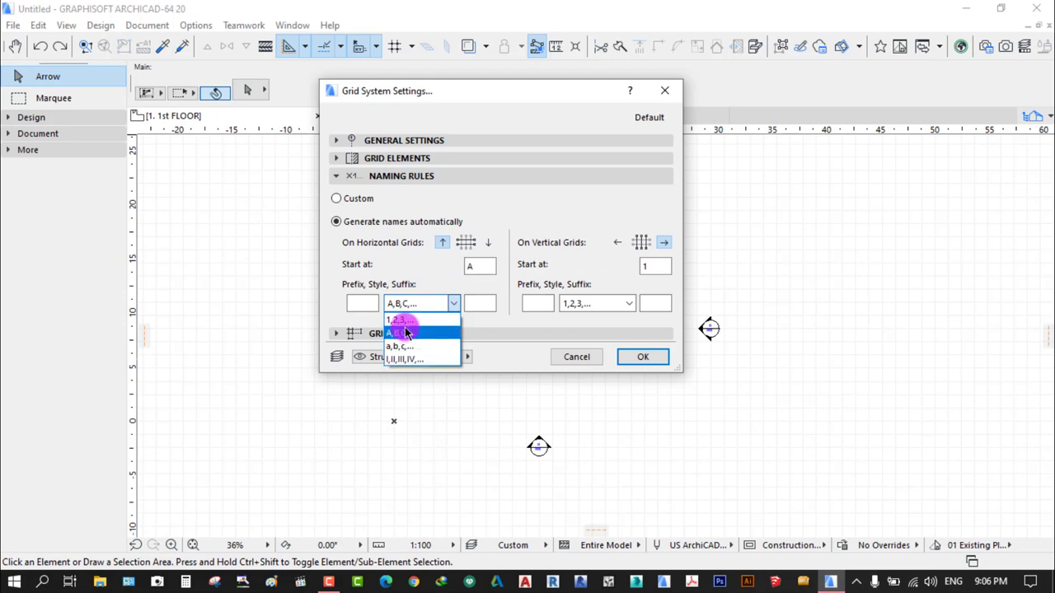
{"action": "left_click", "coordinate": [478, 284]}
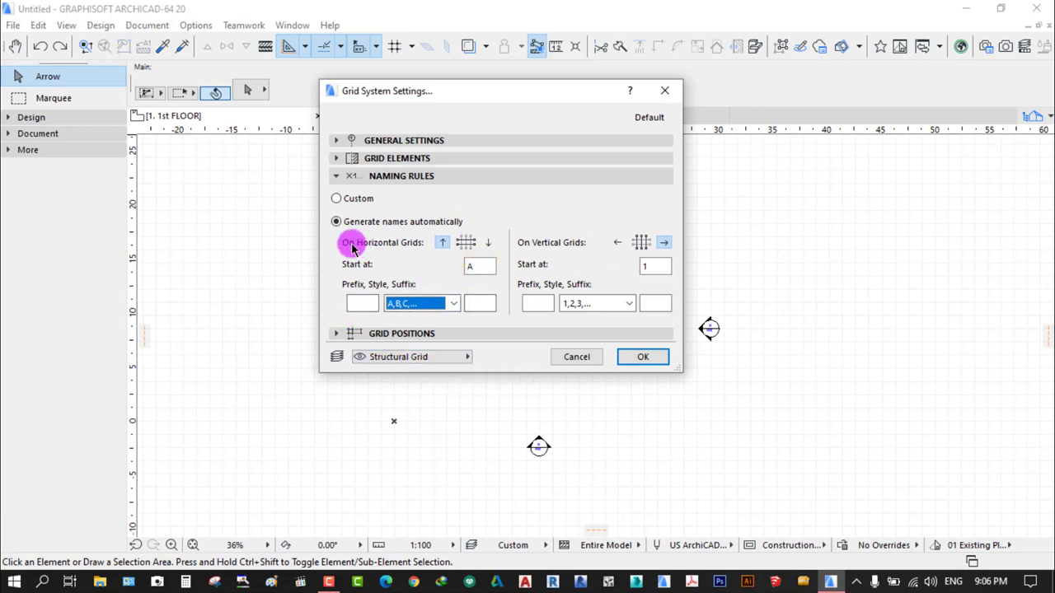
{"action": "left_click", "coordinate": [415, 177]}
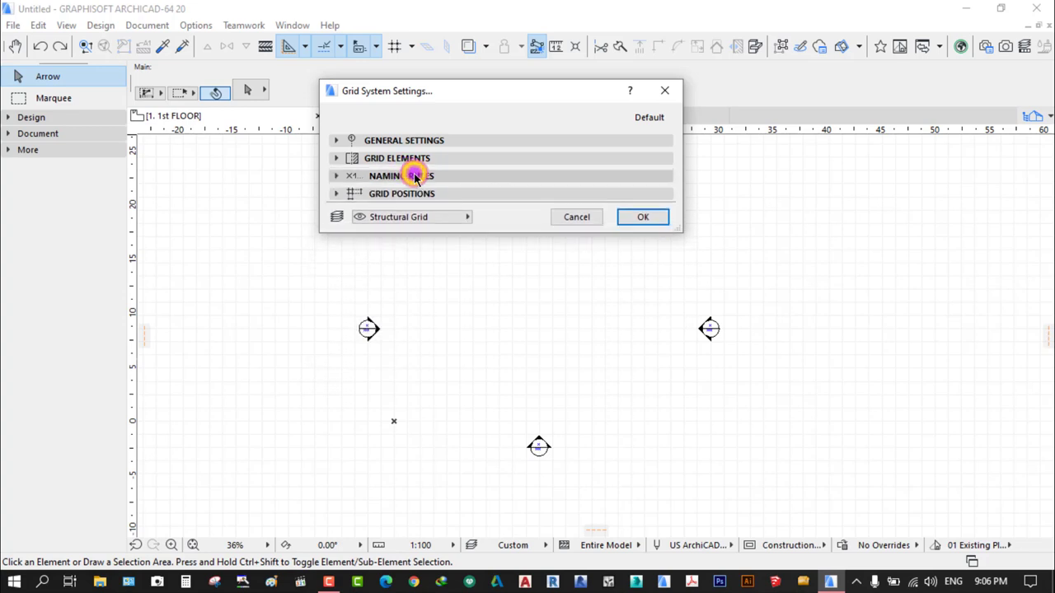
Set the distances of horizontal grid lines B, C, D, E and F to 5, 6, 3, 1 and 2 in the grid positions
{"action": "left_click", "coordinate": [501, 198]}
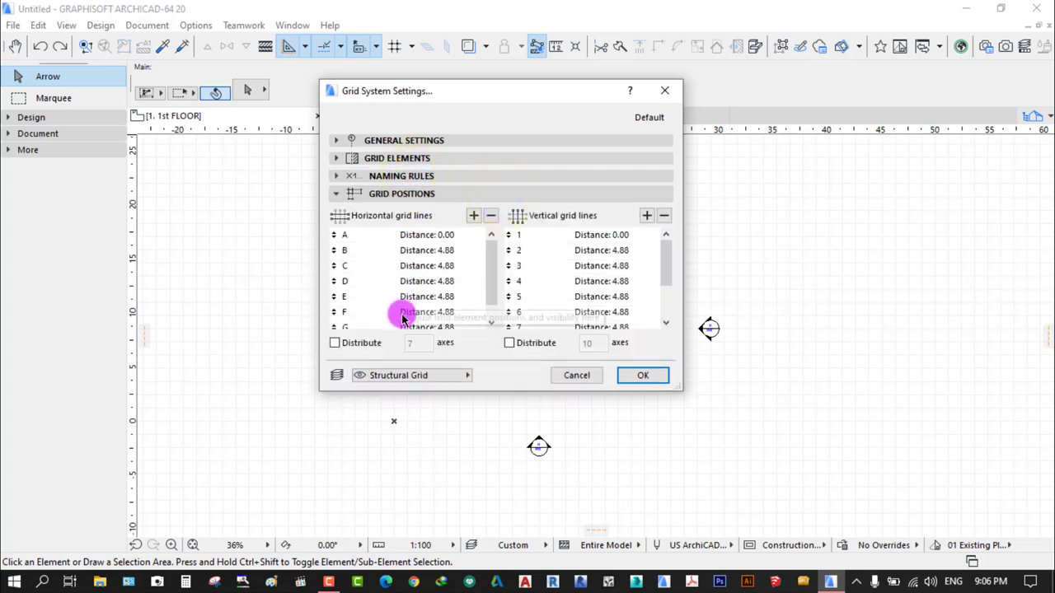
{"action": "left_click_drag", "start_coordinate": [504, 395], "coordinate": [502, 480]}
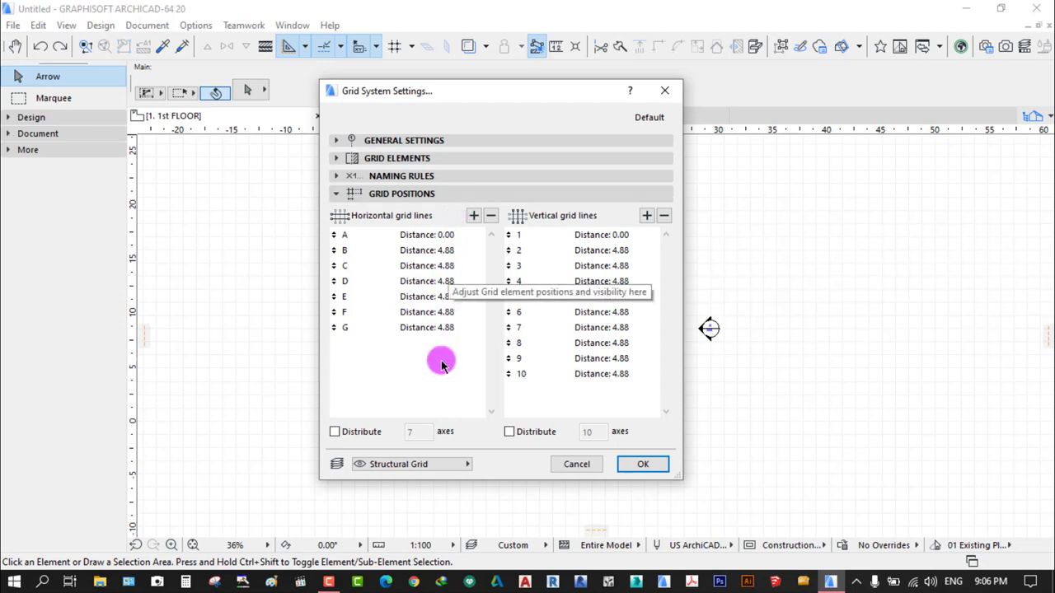
{"action": "left_click", "coordinate": [447, 251]}
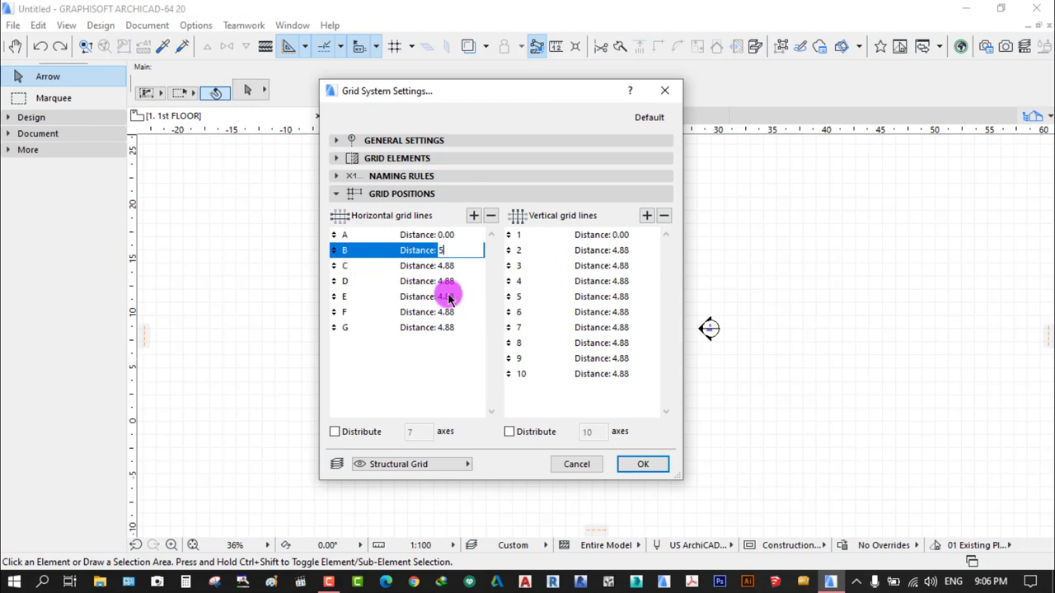
{"action": "left_click", "coordinate": [459, 265]}
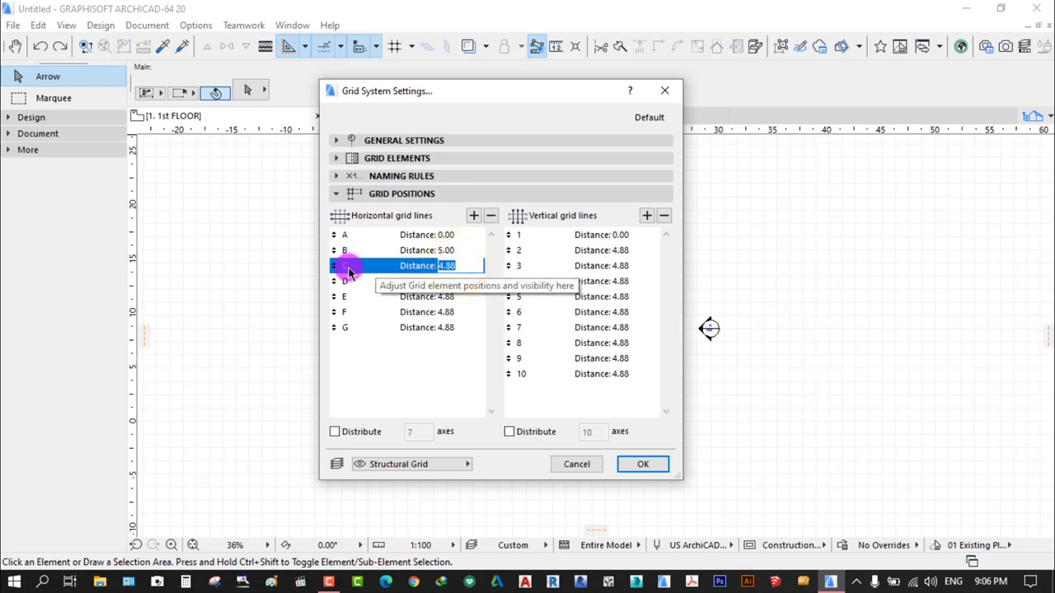
{"action": "left_click", "coordinate": [449, 281]}
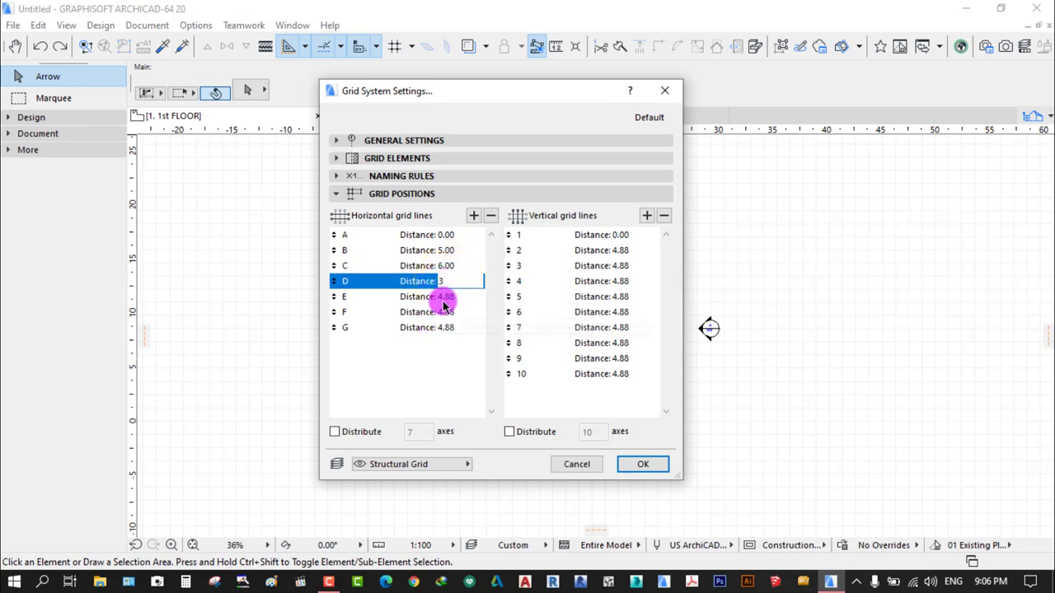
{"action": "left_click", "coordinate": [445, 297]}
{"action": "type", "text": "1"}
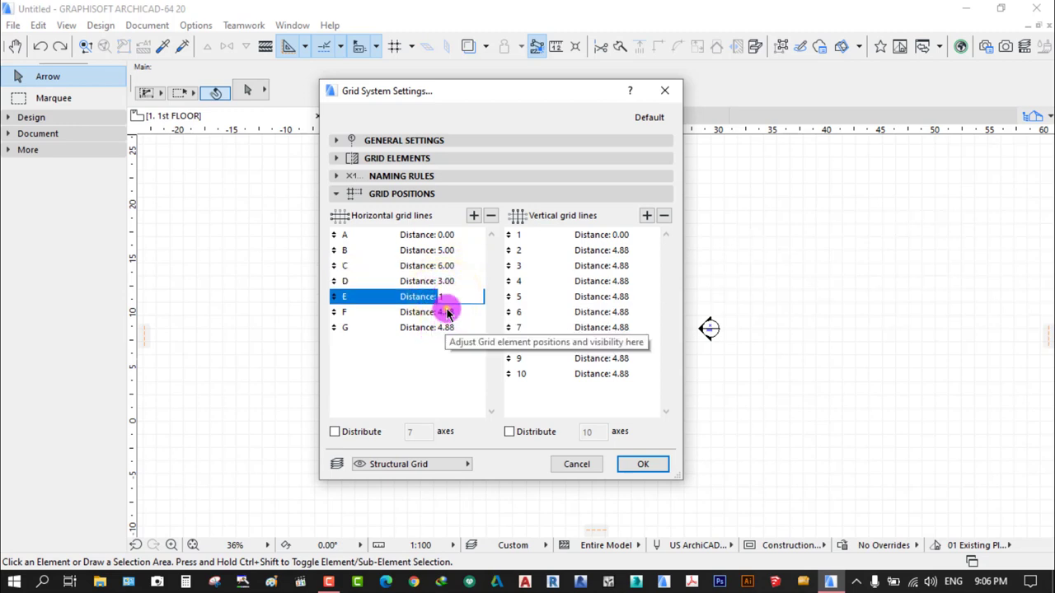
{"action": "left_click", "coordinate": [445, 311]}
{"action": "type", "text": "2"}
Remove horizontal grid line G and vertical grid lines 7 to 10 from the grid positions
{"action": "left_click", "coordinate": [414, 327]}
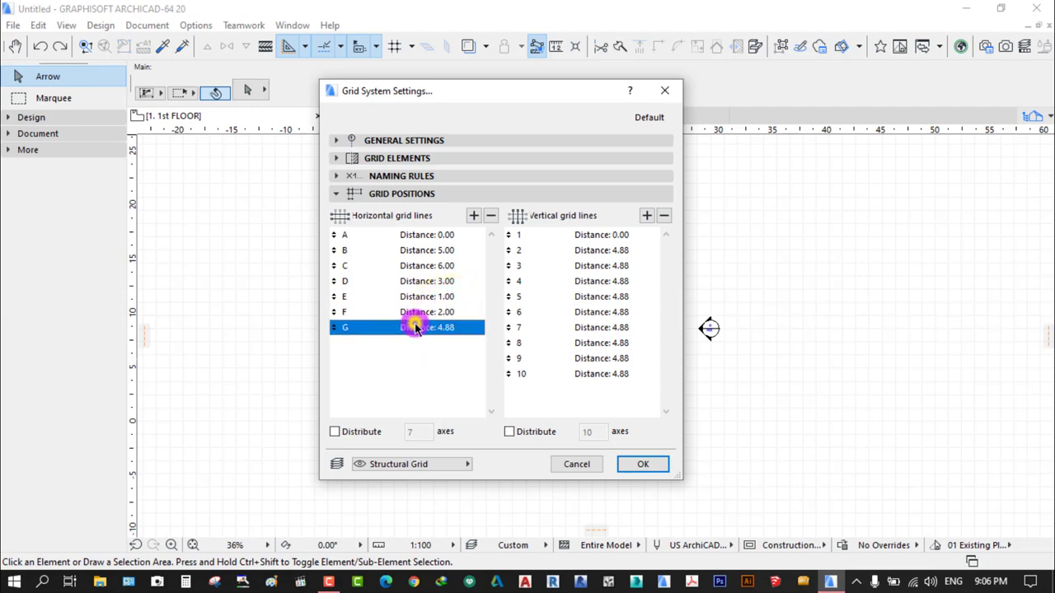
{"action": "left_click", "coordinate": [490, 215]}
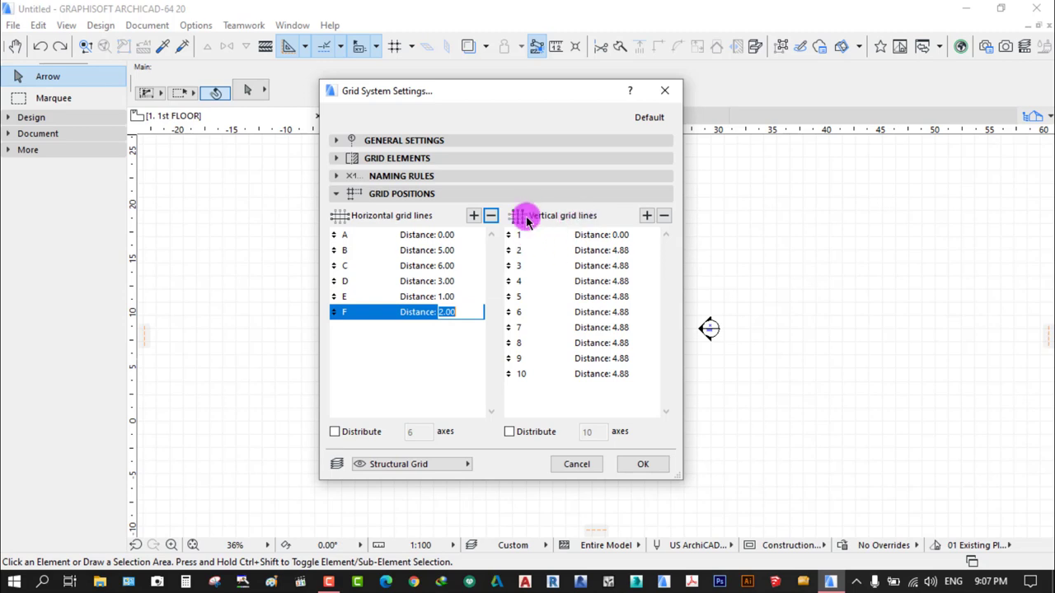
{"action": "left_click", "coordinate": [587, 375]}
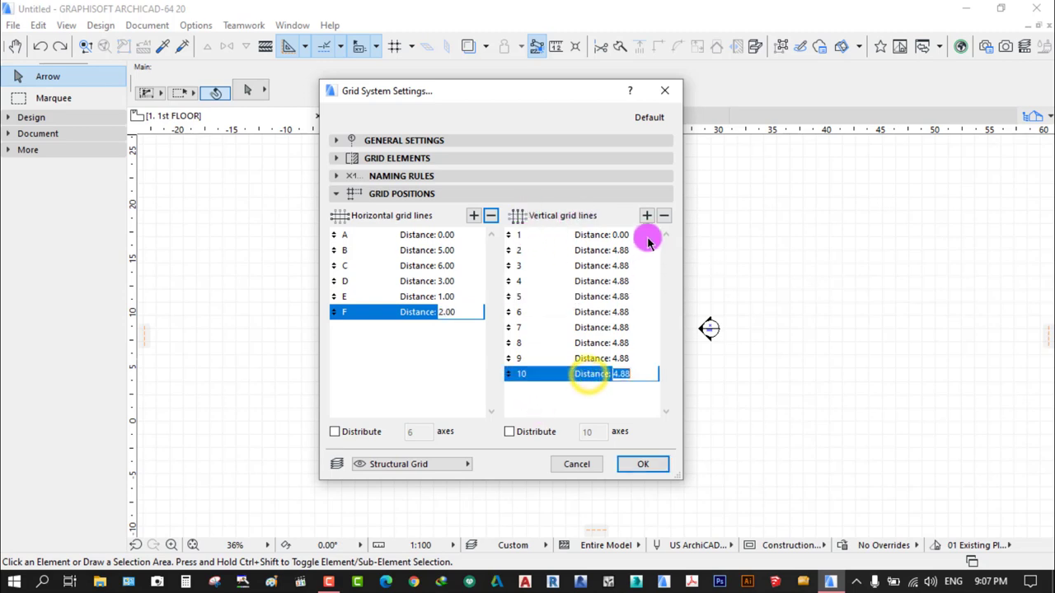
{"action": "left_click", "coordinate": [663, 216]}
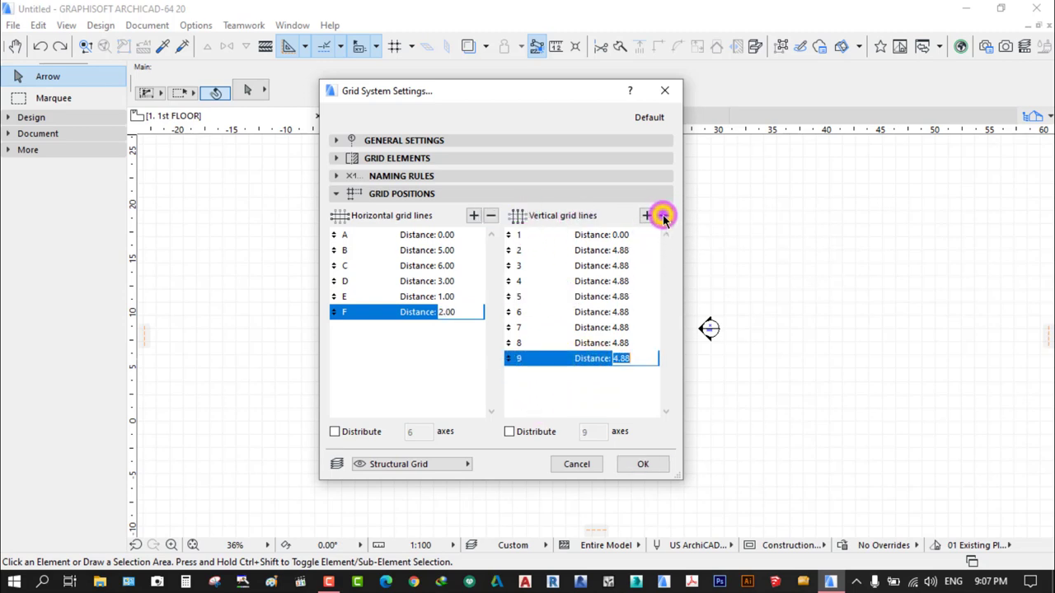
{"action": "left_click", "coordinate": [664, 216]}
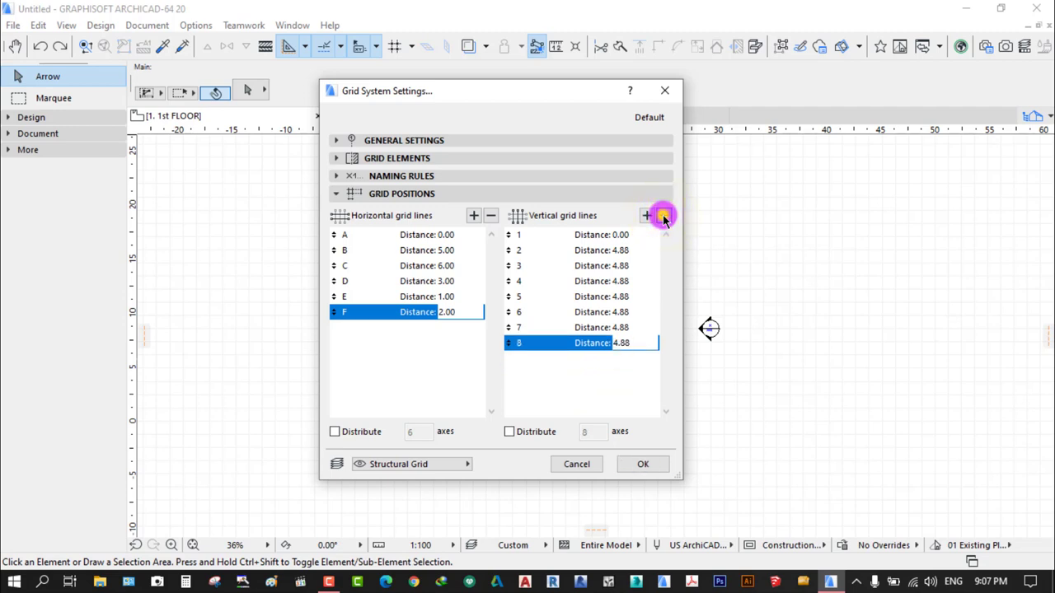
{"action": "left_click", "coordinate": [664, 216]}
{"action": "left_click", "coordinate": [663, 216]}
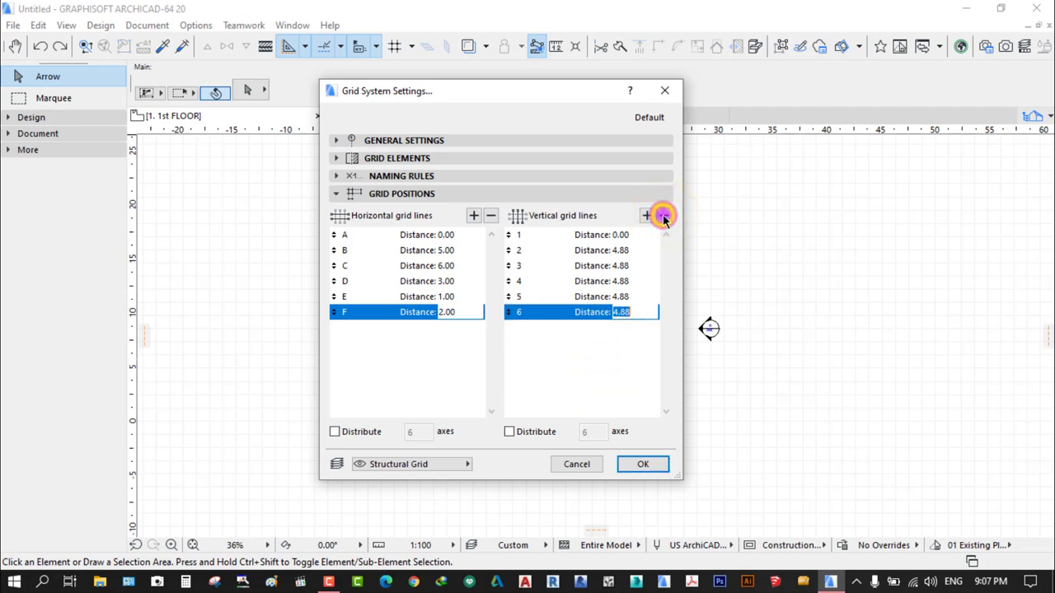
Set the distances of vertical grid lines 2, 3, 4, 5 and 6 to 5, 2, 1, 1 and 3, and accept the grid settings
{"action": "left_click", "coordinate": [619, 251]}
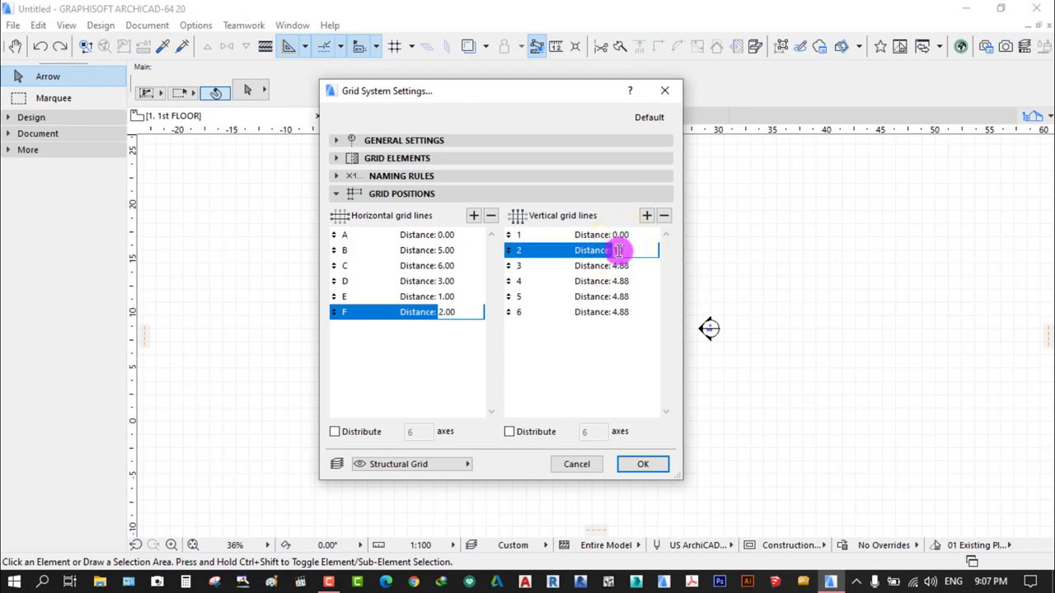
{"action": "type", "text": "1"}
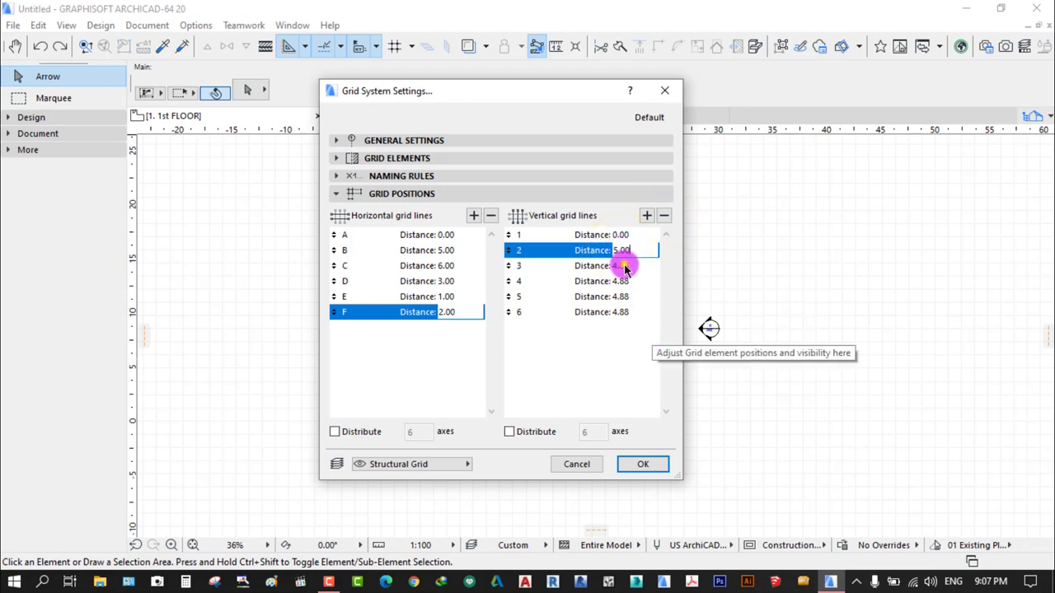
{"action": "left_click", "coordinate": [624, 265]}
{"action": "type", "text": "2"}
{"action": "left_click", "coordinate": [622, 281]}
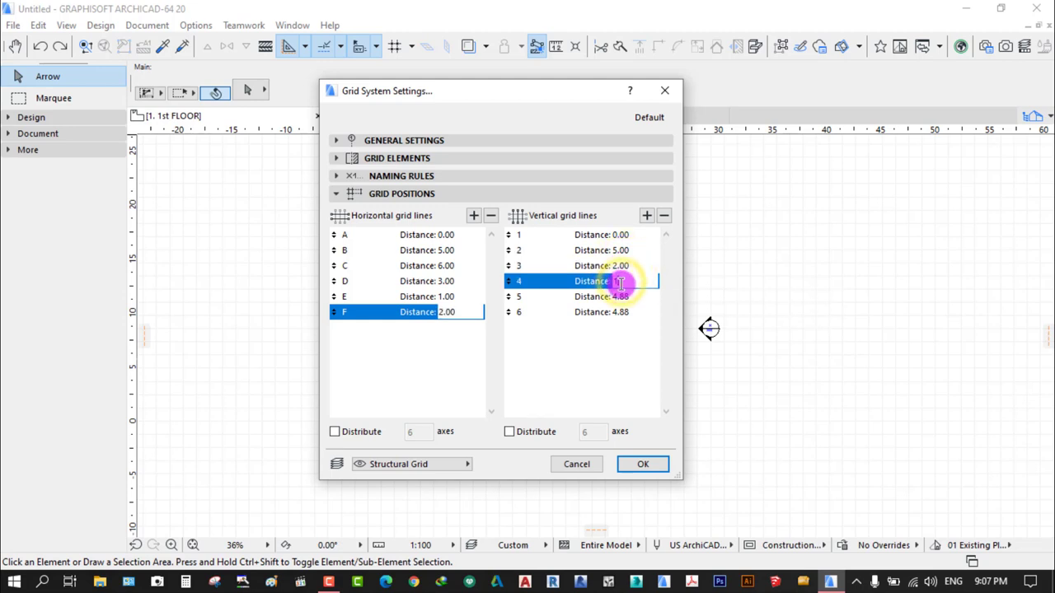
{"action": "type", "text": "1"}
{"action": "left_click", "coordinate": [619, 296]}
{"action": "type", "text": "1"}
{"action": "left_click", "coordinate": [621, 313]}
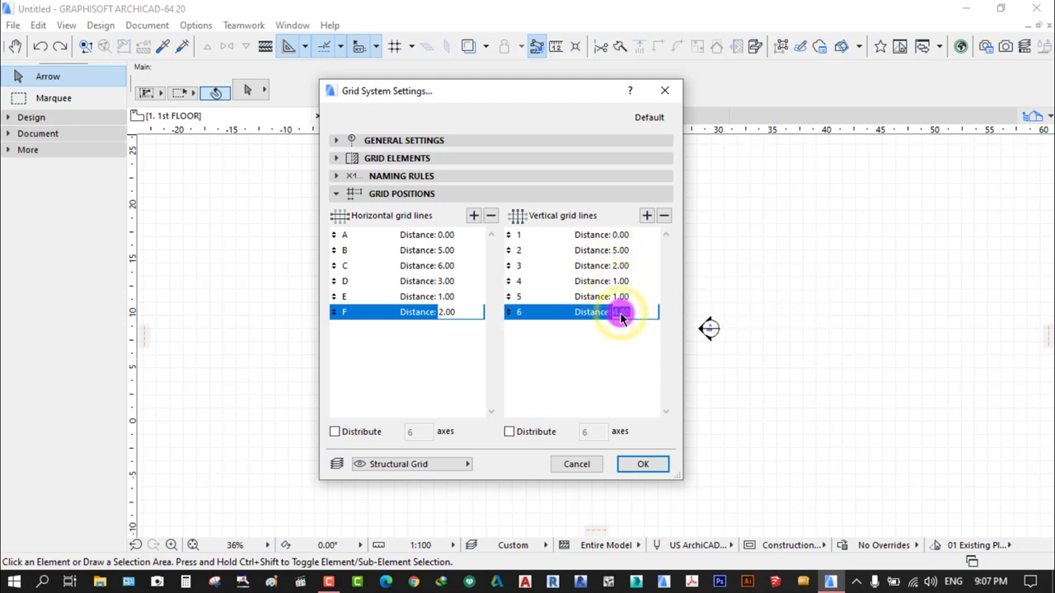
{"action": "type", "text": "3"}
{"action": "left_click", "coordinate": [412, 365]}
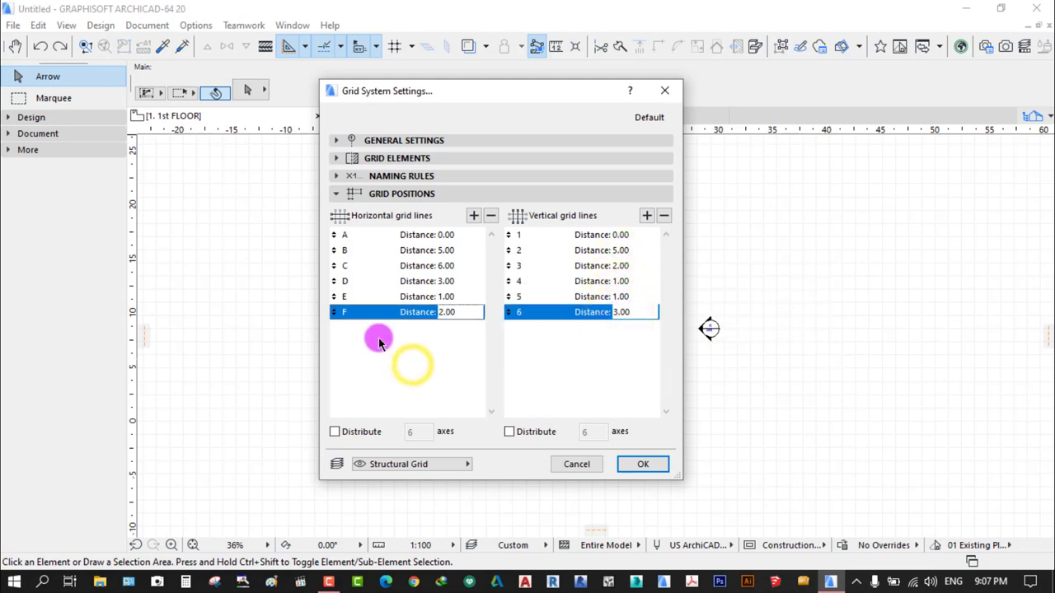
{"action": "left_click", "coordinate": [463, 193]}
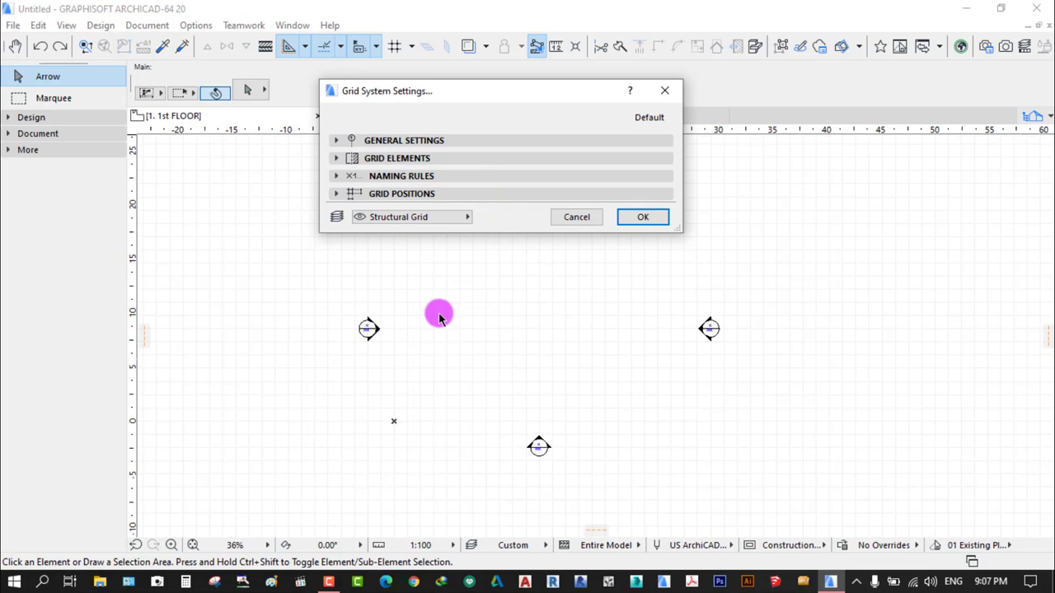
{"action": "left_click", "coordinate": [642, 217]}
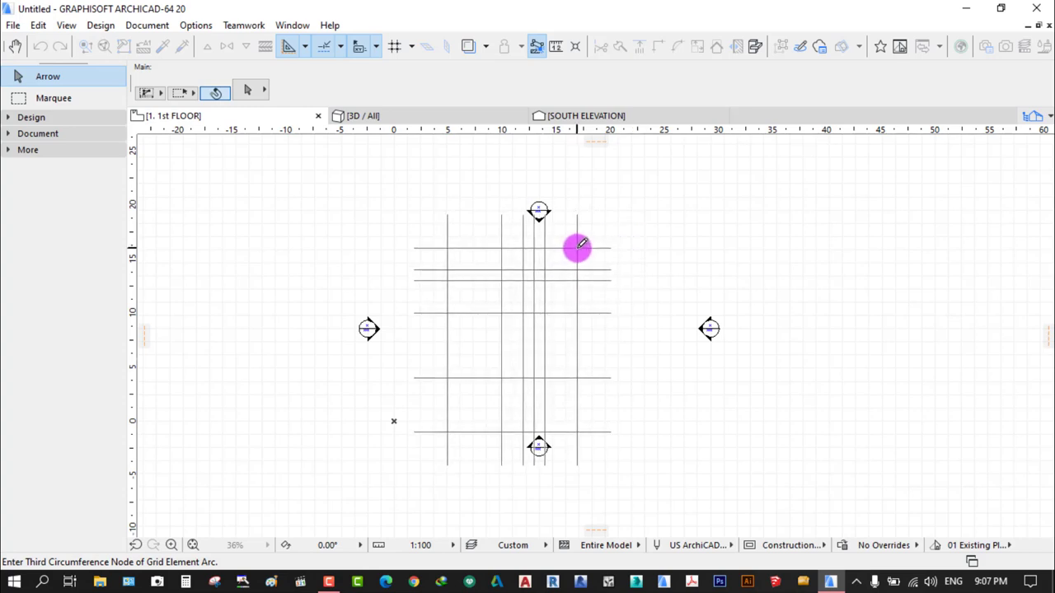
Change the floor plan scale to 1:50 and place the grid between the elevation markers, rotated to a vertical direction, keeping elements on unseen stories
{"action": "left_click", "coordinate": [449, 550]}
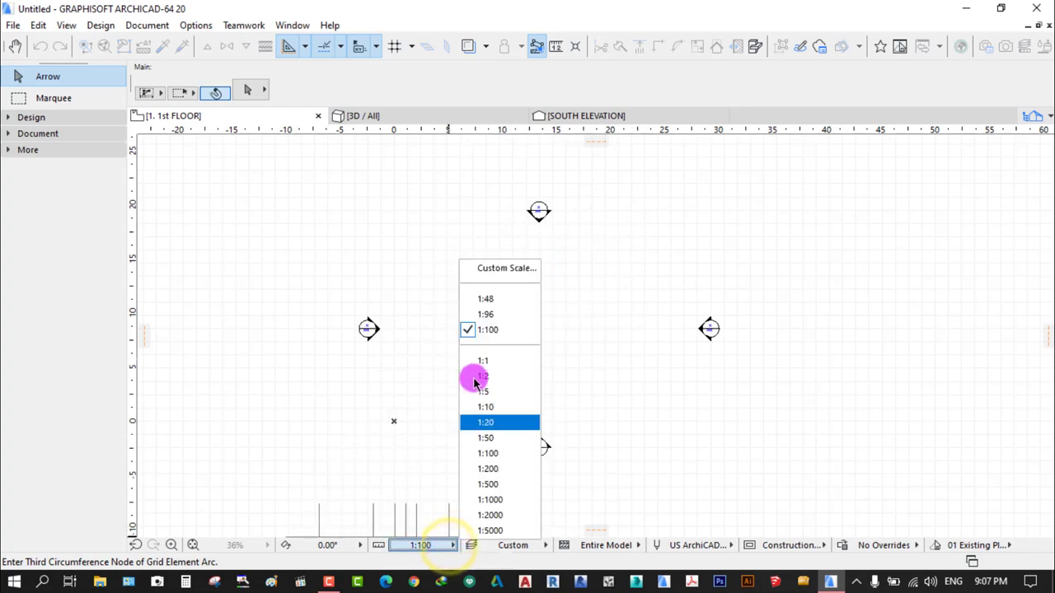
{"action": "left_click", "coordinate": [484, 440]}
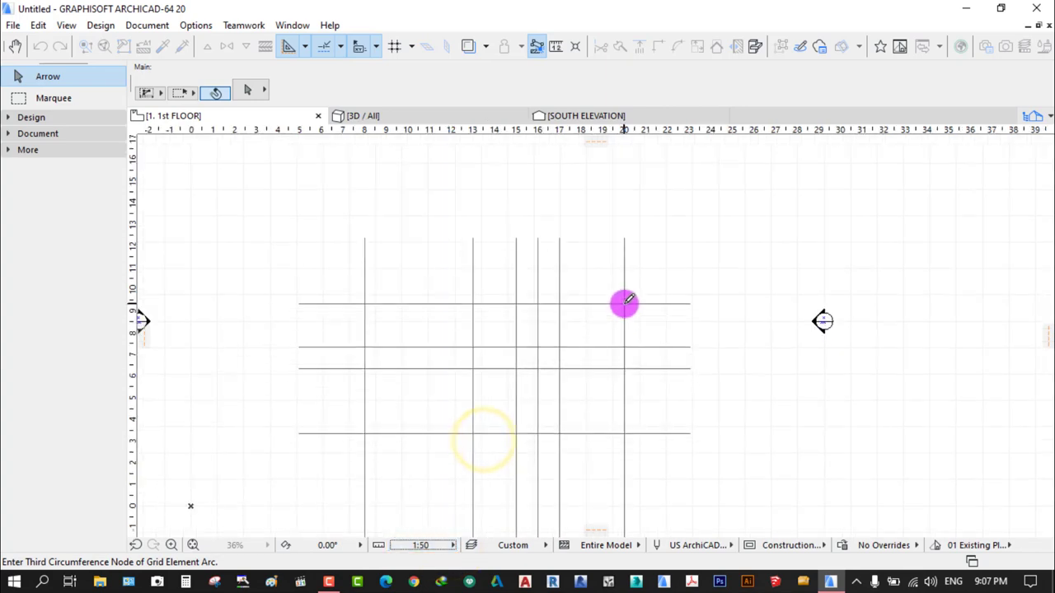
{"action": "scroll", "coordinate": [614, 262], "scroll_direction": "down", "scroll_amount": 3}
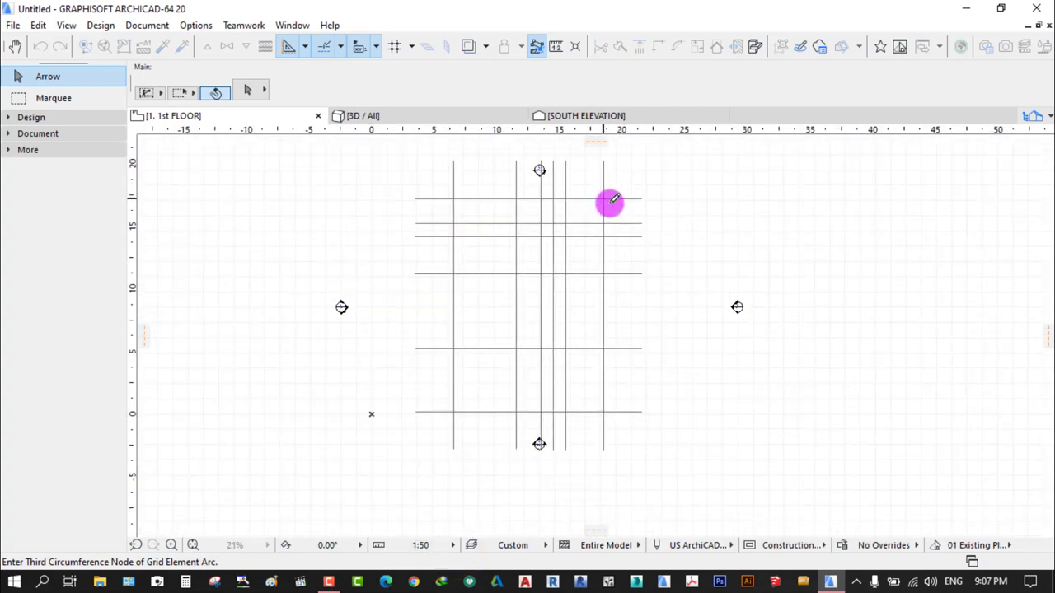
{"action": "scroll", "coordinate": [623, 227], "scroll_direction": "up", "scroll_amount": 2}
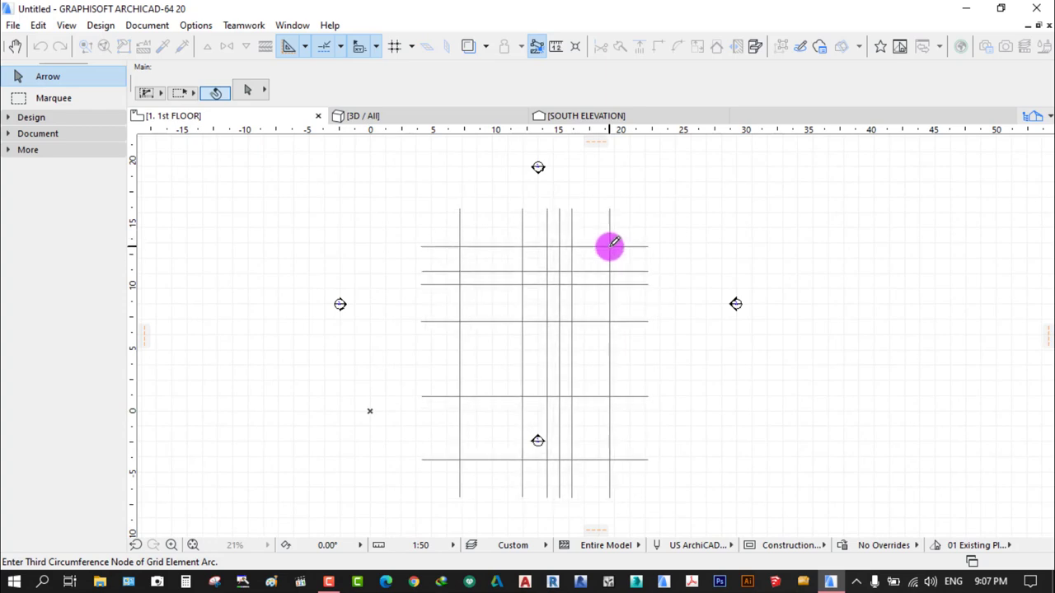
{"action": "middle_click_drag", "start_coordinate": [610, 246], "coordinate": [662, 250]}
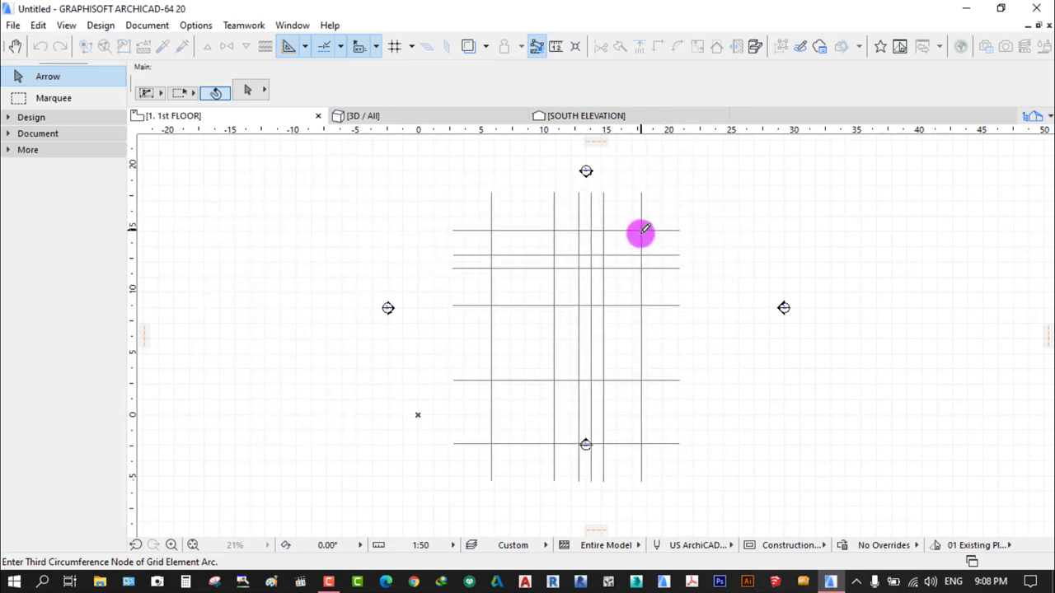
{"action": "left_click", "coordinate": [725, 379]}
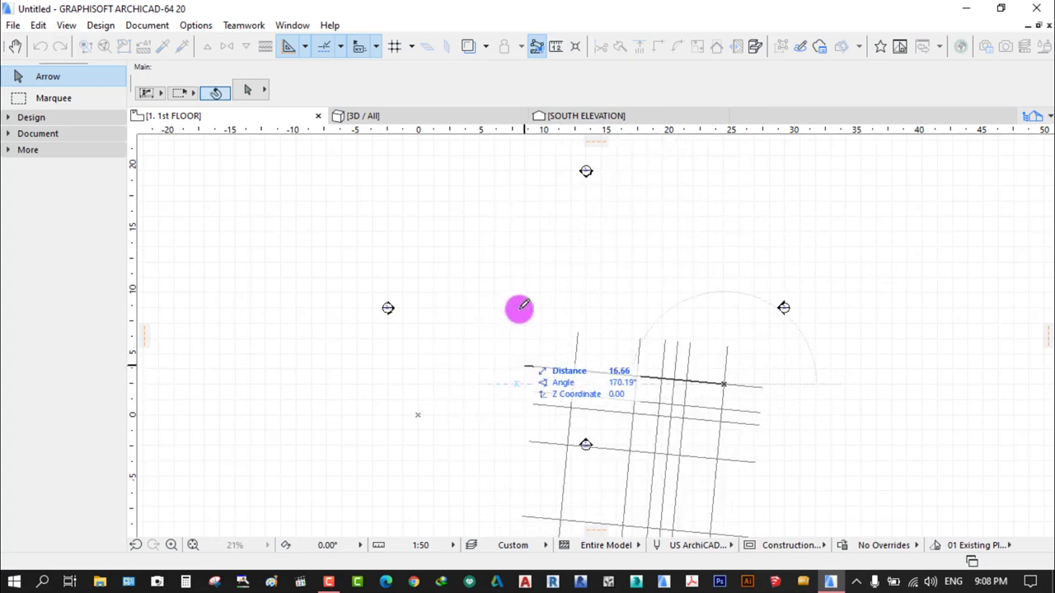
{"action": "left_click", "coordinate": [726, 155]}
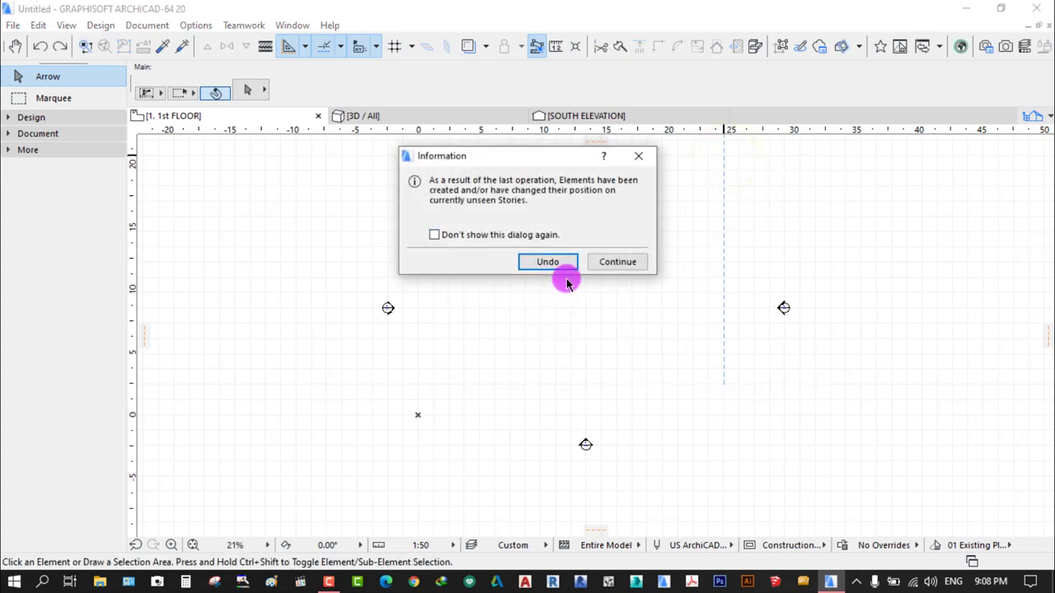
{"action": "left_click", "coordinate": [612, 261]}
Examine the placed grid's columns, beams, dimensions and axis markers on the 1st floor plan
{"action": "scroll", "coordinate": [692, 330], "scroll_direction": "up", "scroll_amount": 4}
{"action": "scroll", "coordinate": [684, 297], "scroll_direction": "up", "scroll_amount": 3}
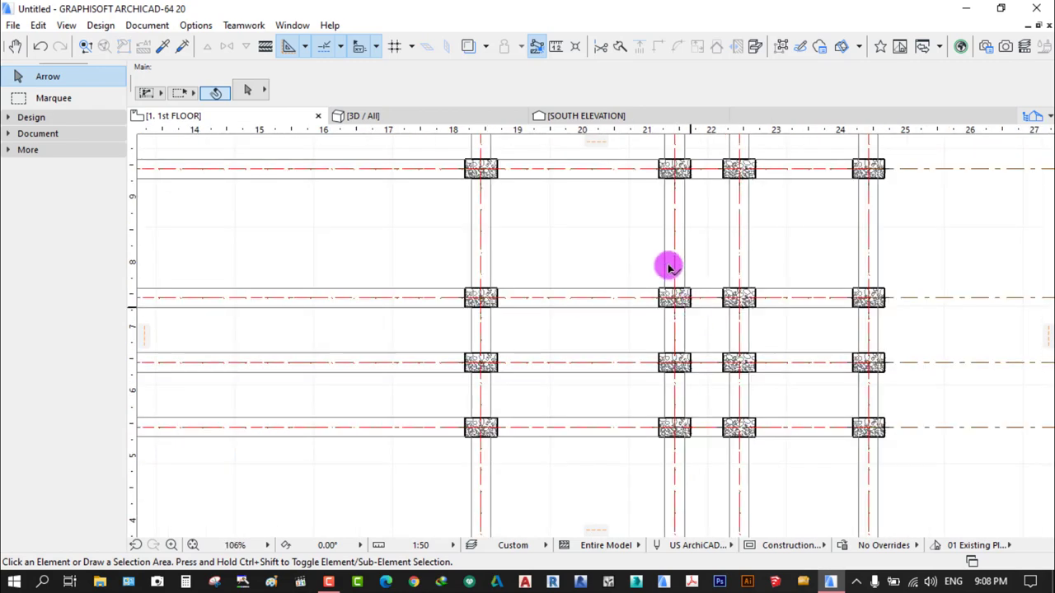
{"action": "scroll", "coordinate": [669, 263], "scroll_direction": "down", "scroll_amount": 5}
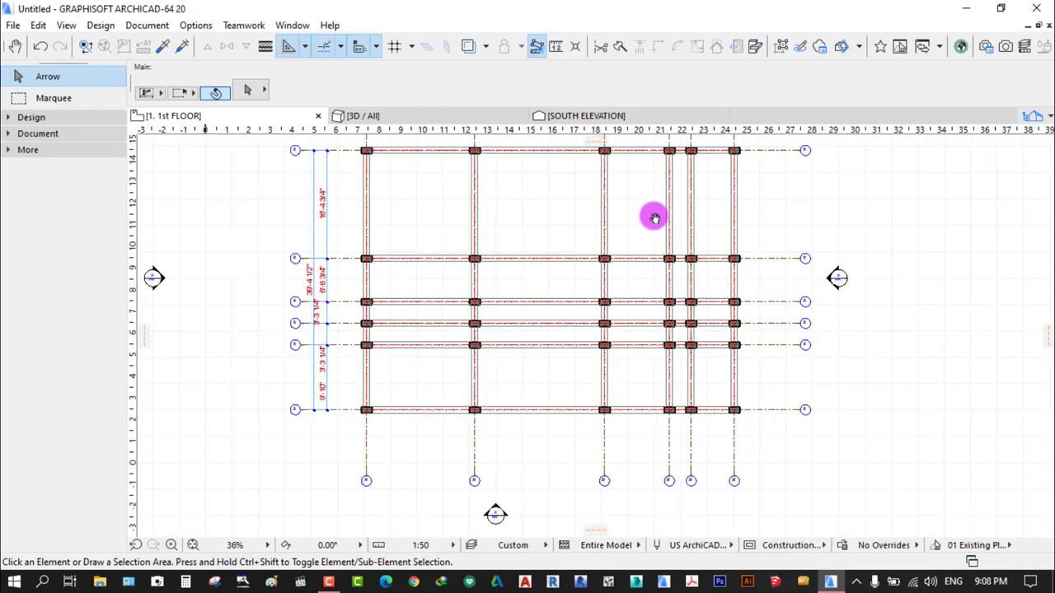
{"action": "scroll", "coordinate": [655, 218], "scroll_direction": "down", "scroll_amount": 2}
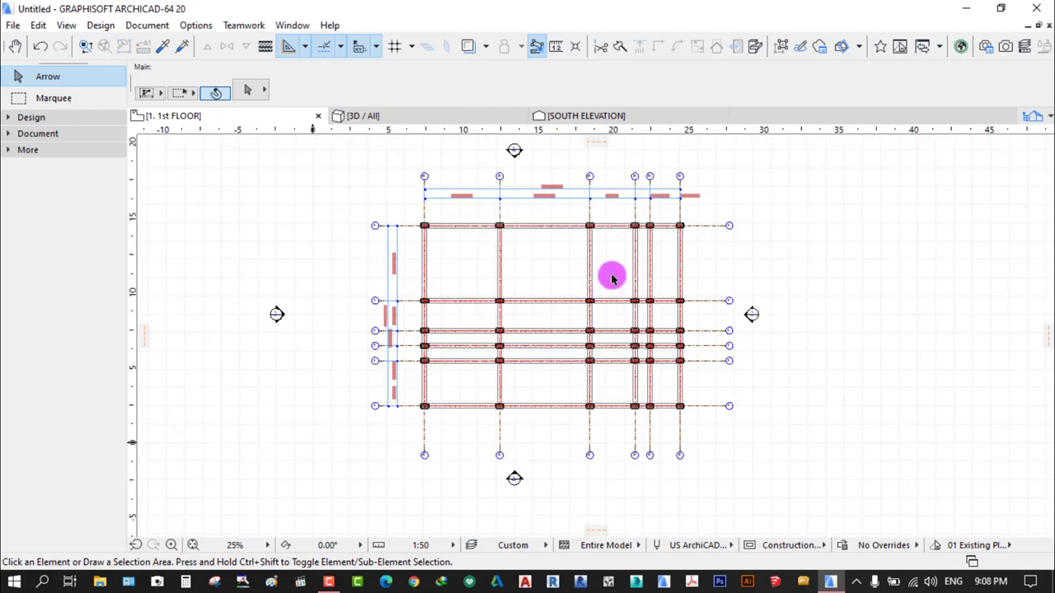
{"action": "scroll", "coordinate": [597, 238], "scroll_direction": "up", "scroll_amount": 2}
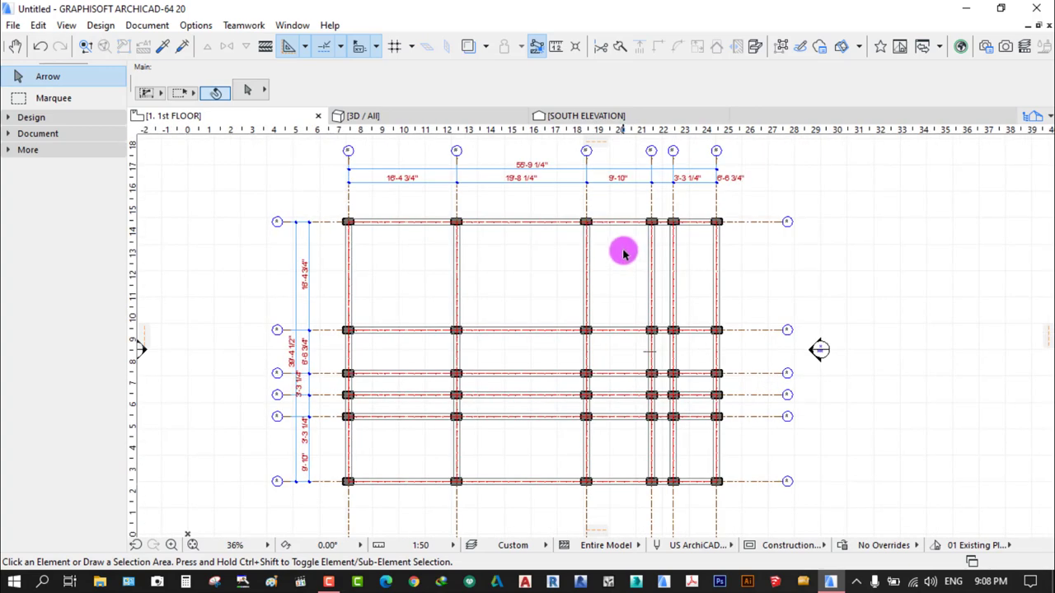
{"action": "middle_click_drag", "start_coordinate": [624, 253], "coordinate": [598, 294]}
{"action": "scroll", "coordinate": [486, 305], "scroll_direction": "down", "scroll_amount": 2}
{"action": "scroll", "coordinate": [403, 251], "scroll_direction": "up", "scroll_amount": 3}
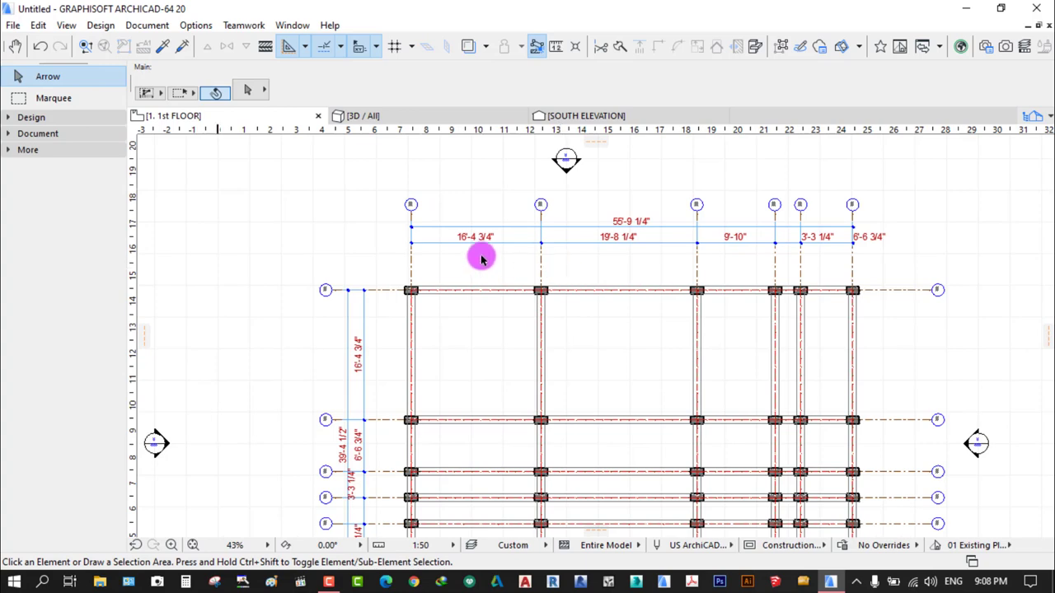
{"action": "scroll", "coordinate": [402, 216], "scroll_direction": "up", "scroll_amount": 5}
{"action": "scroll", "coordinate": [476, 342], "scroll_direction": "down", "scroll_amount": 3}
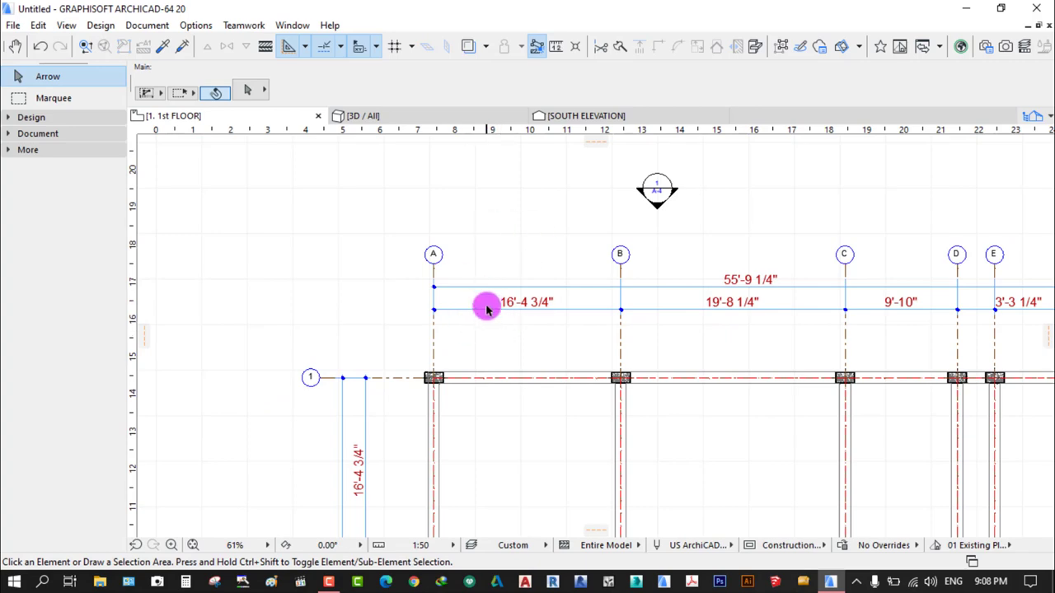
{"action": "scroll", "coordinate": [471, 313], "scroll_direction": "down", "scroll_amount": 2}
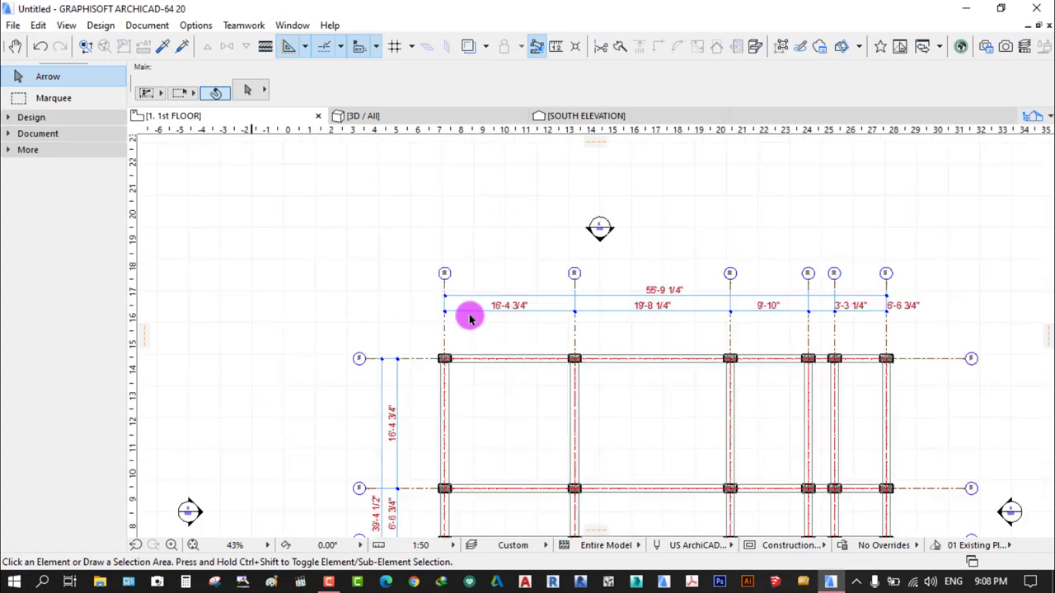
{"action": "scroll", "coordinate": [407, 353], "scroll_direction": "up", "scroll_amount": 6}
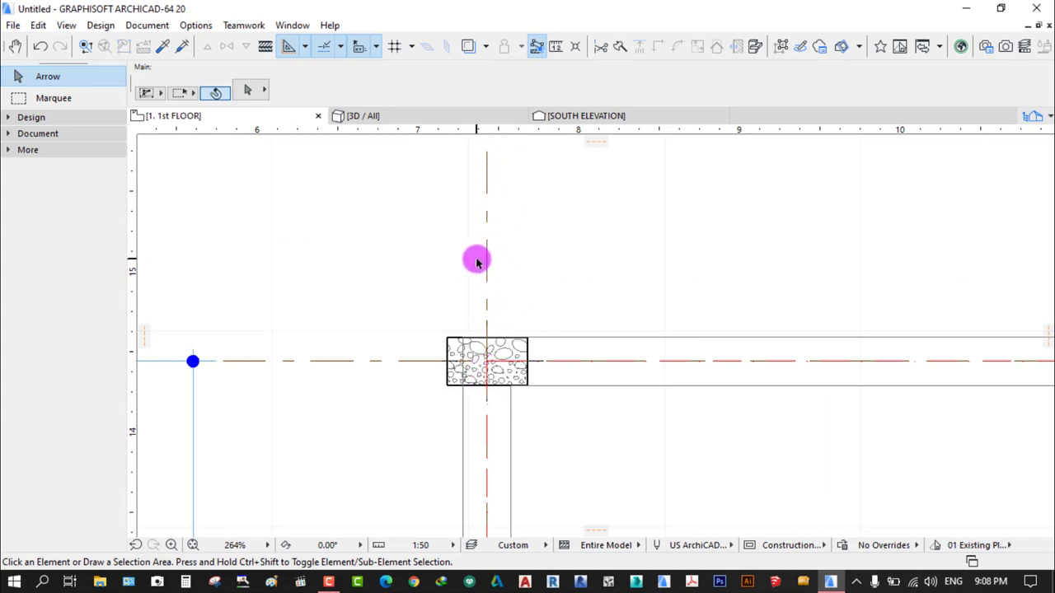
{"action": "scroll", "coordinate": [475, 259], "scroll_direction": "down", "scroll_amount": 2}
{"action": "scroll", "coordinate": [545, 414], "scroll_direction": "down", "scroll_amount": 5}
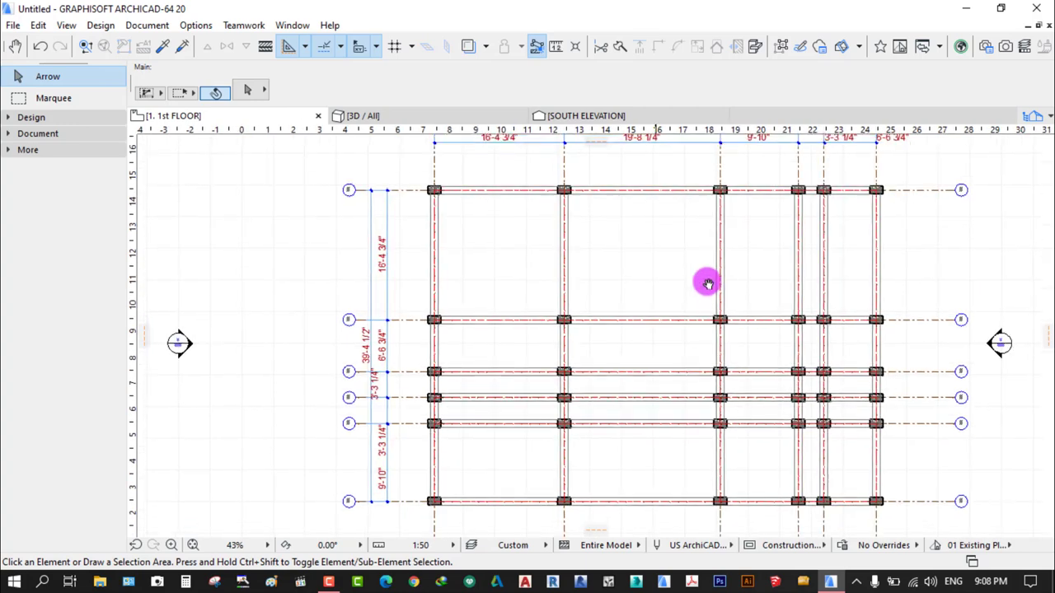
Open the 3D view of the whole model and examine the grid's columns, grid lines and axis markers
{"action": "scroll", "coordinate": [871, 423], "scroll_direction": "up", "scroll_amount": 2}
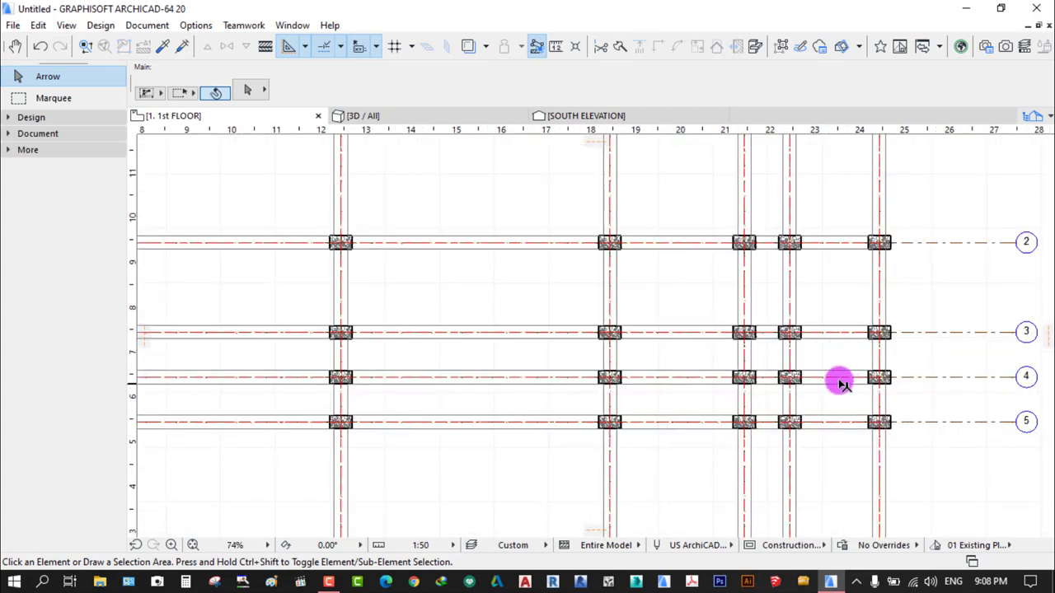
{"action": "scroll", "coordinate": [840, 383], "scroll_direction": "down", "scroll_amount": 2}
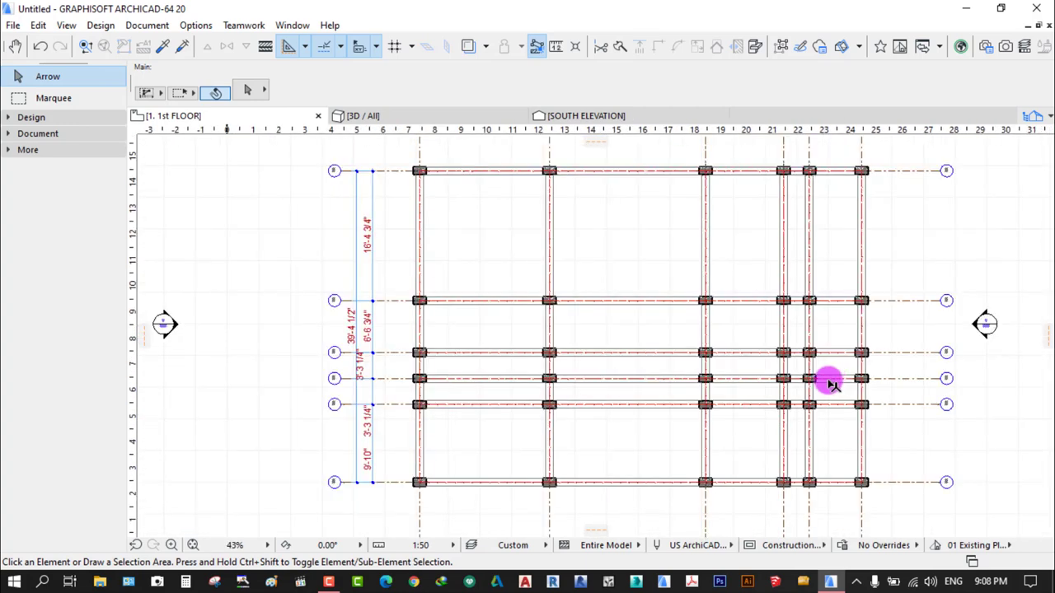
{"action": "left_click", "coordinate": [402, 117]}
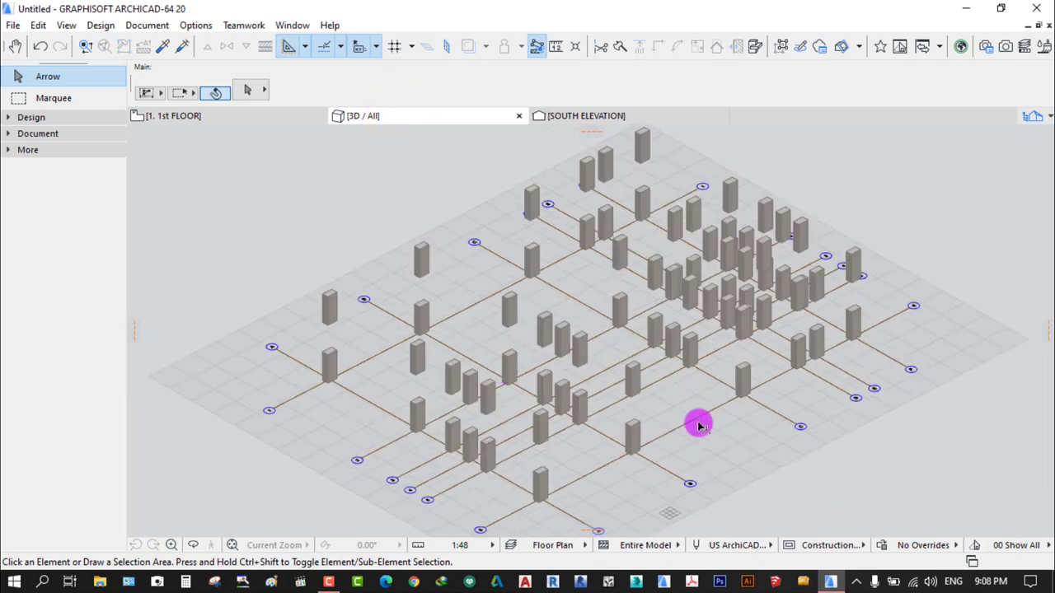
{"action": "scroll", "coordinate": [572, 448], "scroll_direction": "up", "scroll_amount": 3}
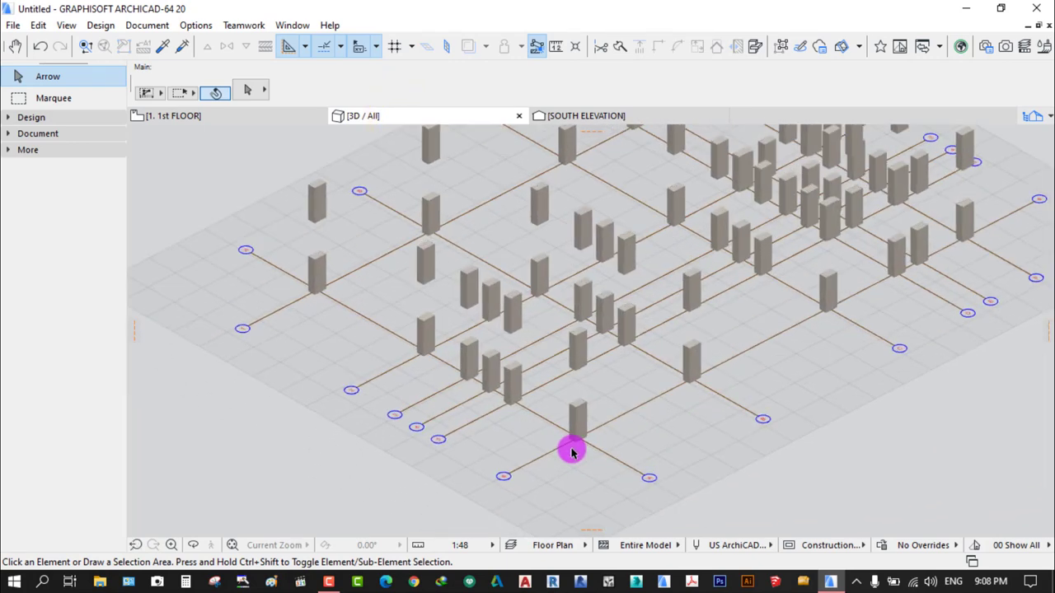
{"action": "scroll", "coordinate": [571, 435], "scroll_direction": "up", "scroll_amount": 2}
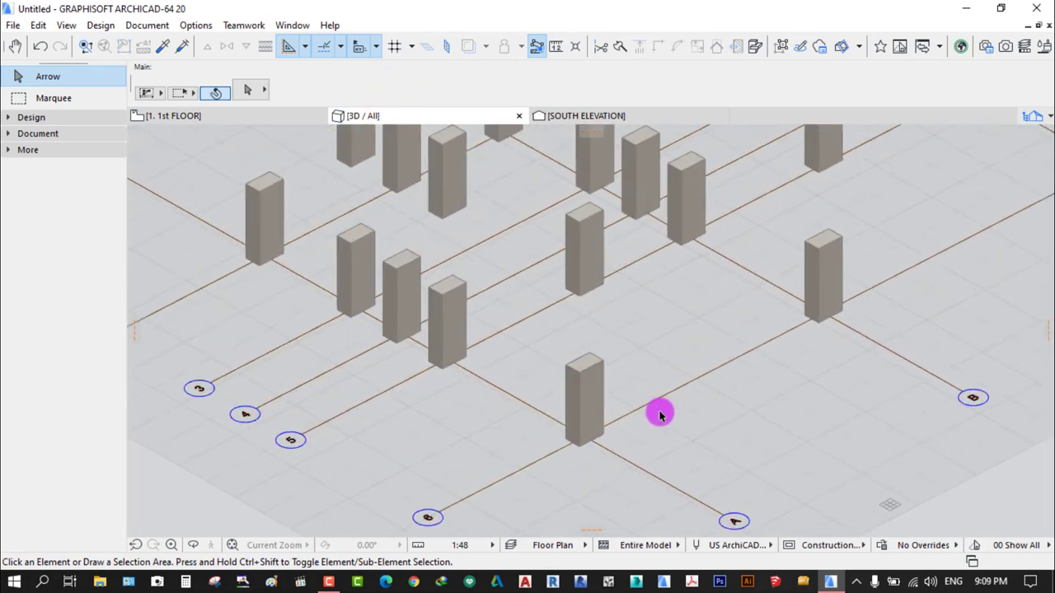
{"action": "scroll", "coordinate": [663, 446], "scroll_direction": "down", "scroll_amount": 4}
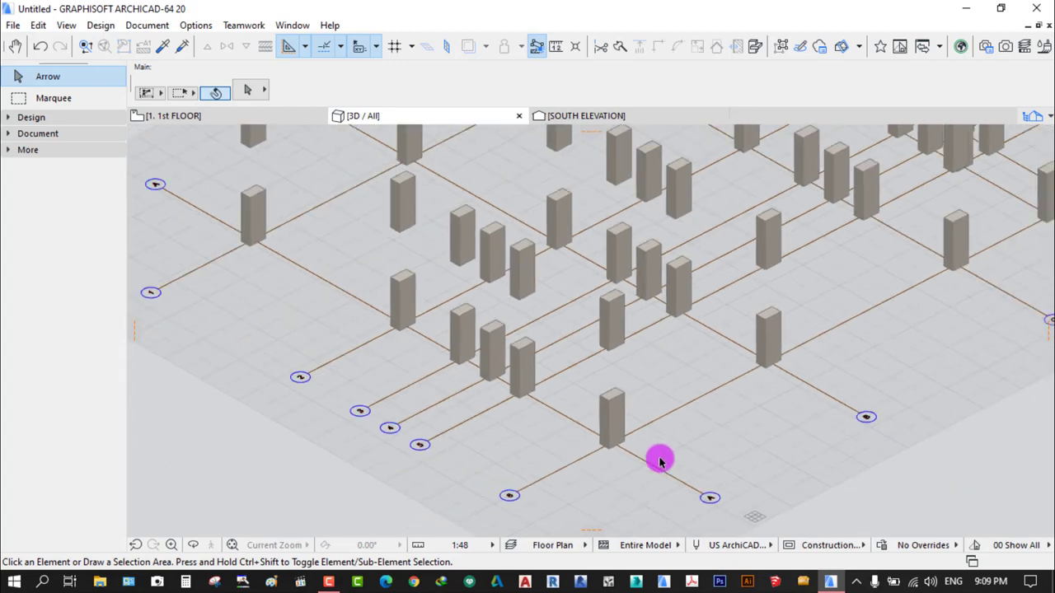
{"action": "scroll", "coordinate": [694, 311], "scroll_direction": "up", "scroll_amount": 2}
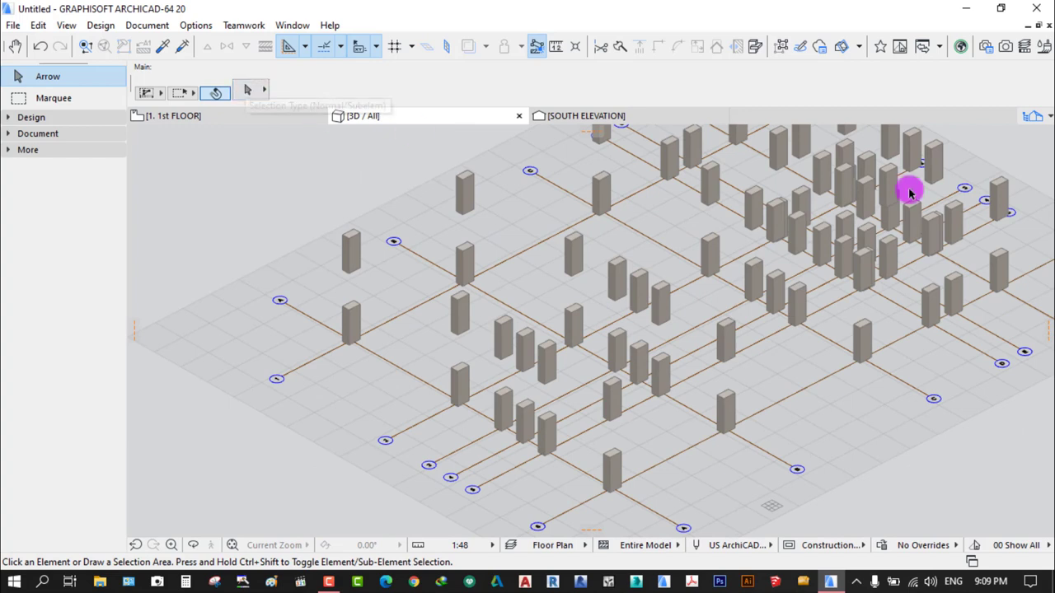
Check the project's list of stories and inspect the columns on both levels in the 3D view
{"action": "left_click", "coordinate": [1050, 118]}
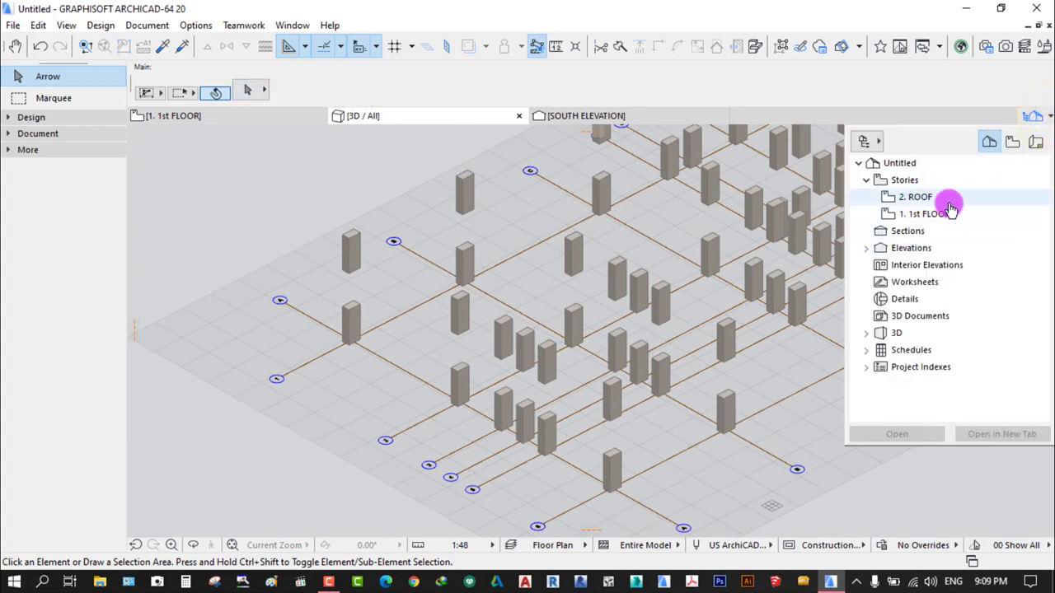
{"action": "left_click", "coordinate": [363, 412]}
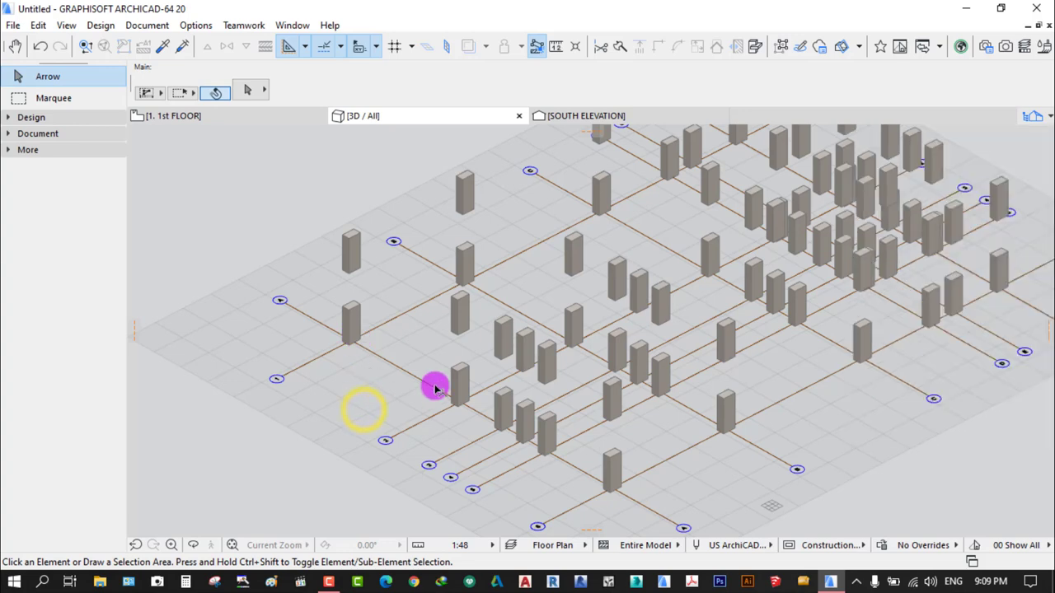
{"action": "scroll", "coordinate": [436, 389], "scroll_direction": "down", "scroll_amount": 3}
{"action": "middle_click_drag", "start_coordinate": [585, 405], "coordinate": [664, 415]}
{"action": "scroll", "coordinate": [454, 379], "scroll_direction": "up", "scroll_amount": 5}
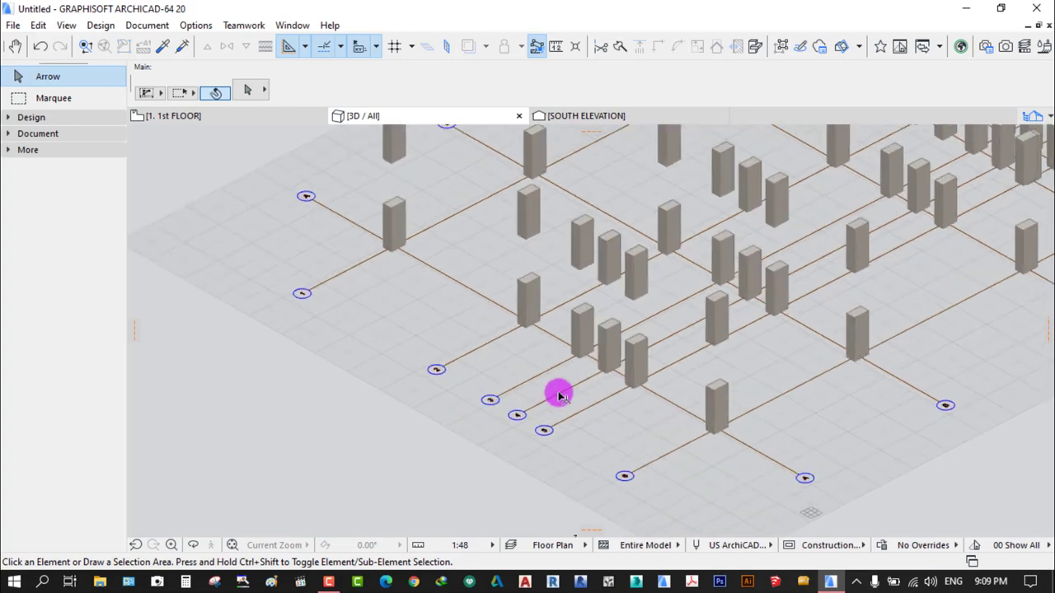
{"action": "scroll", "coordinate": [517, 427], "scroll_direction": "down", "scroll_amount": 5}
Return to the 1st floor plan and view the whole grid with its dimensions
{"action": "left_click", "coordinate": [173, 115]}
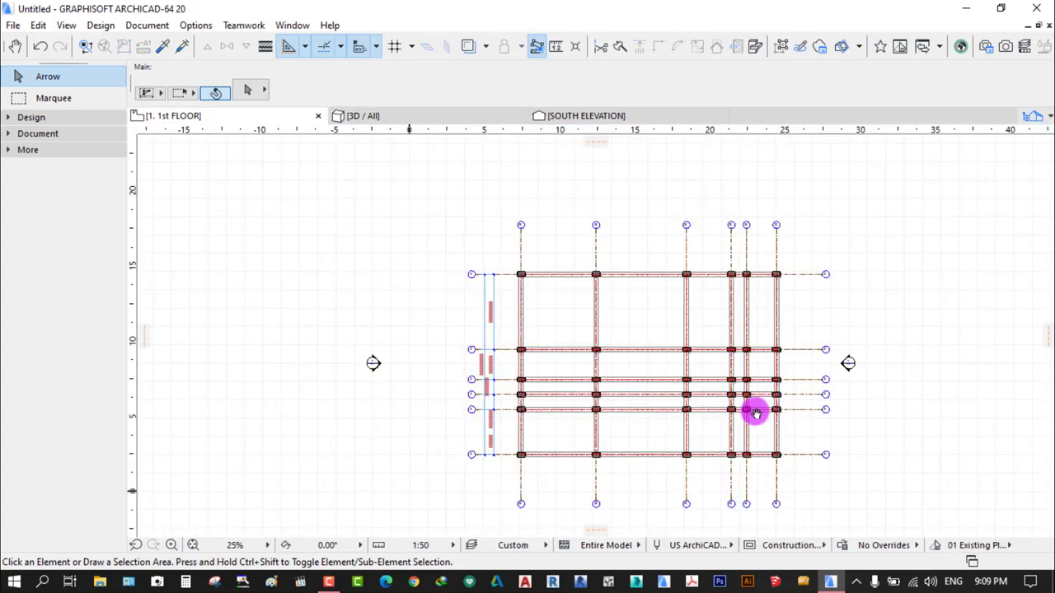
{"action": "scroll", "coordinate": [604, 423], "scroll_direction": "up", "scroll_amount": 2}
{"action": "middle_click_drag", "start_coordinate": [665, 403], "coordinate": [602, 390]}
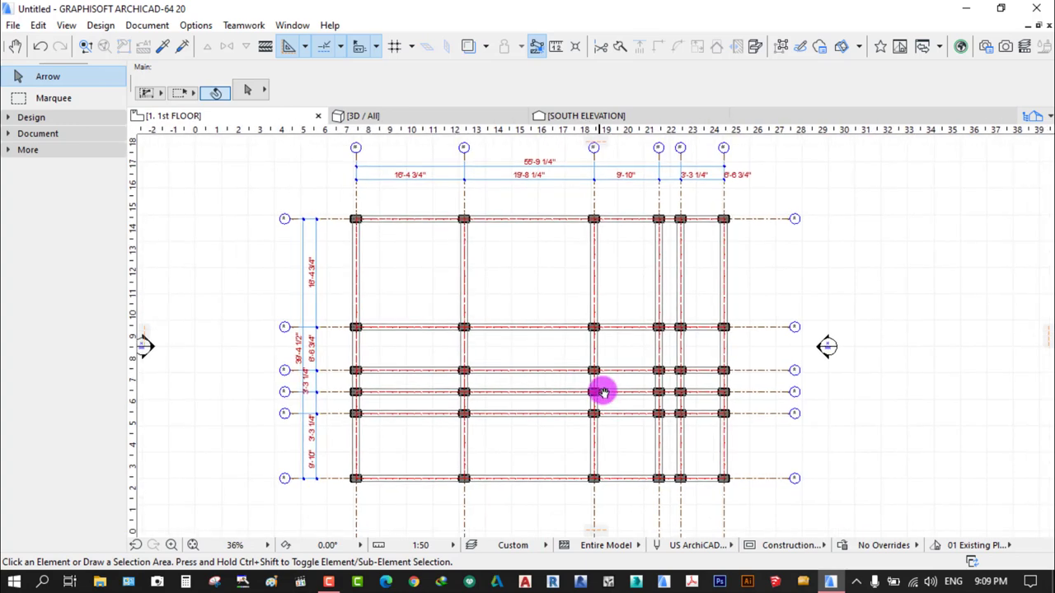